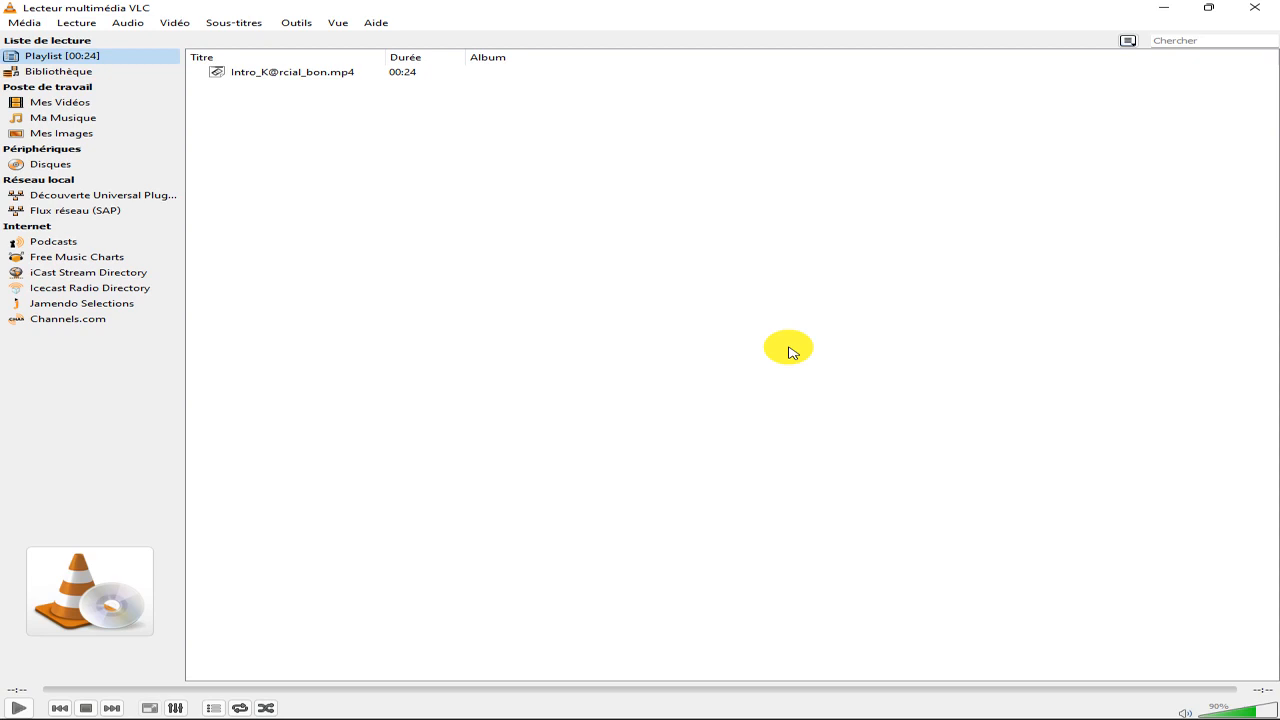
Minimise the media player and switch to the remote desktop session.
click(1163, 10)
mouse_move(23, 714)
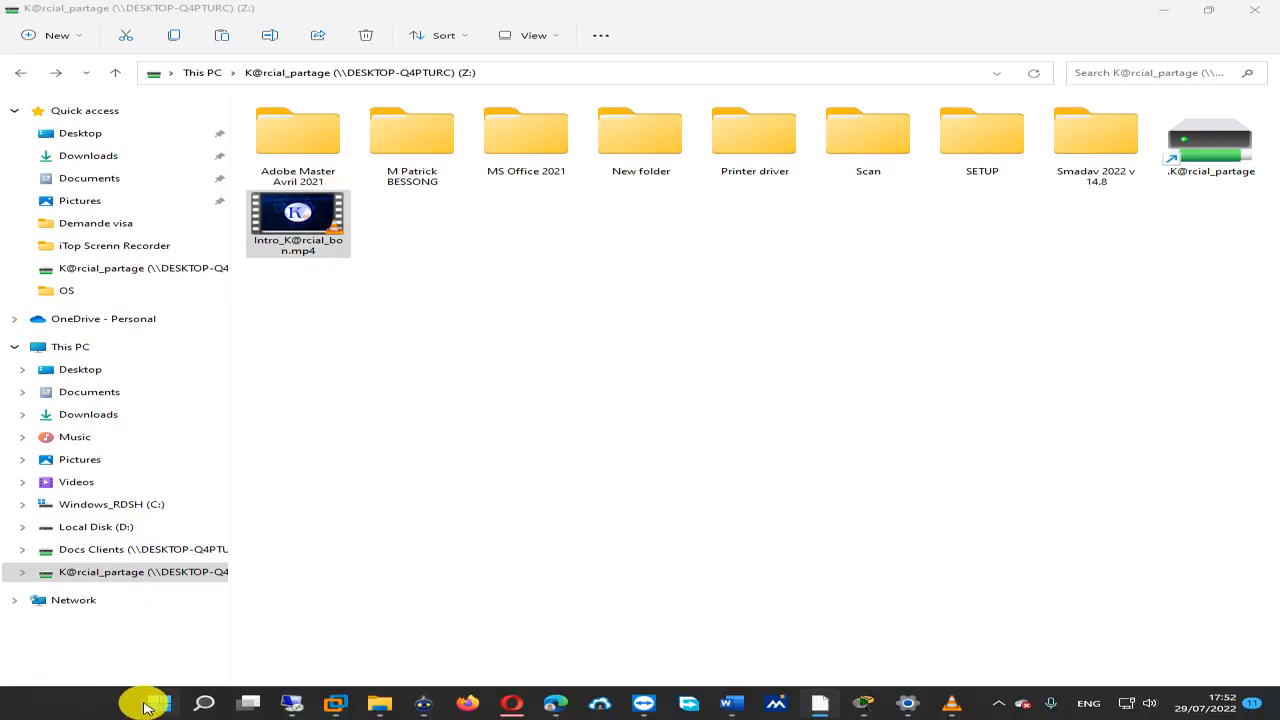
click(291, 705)
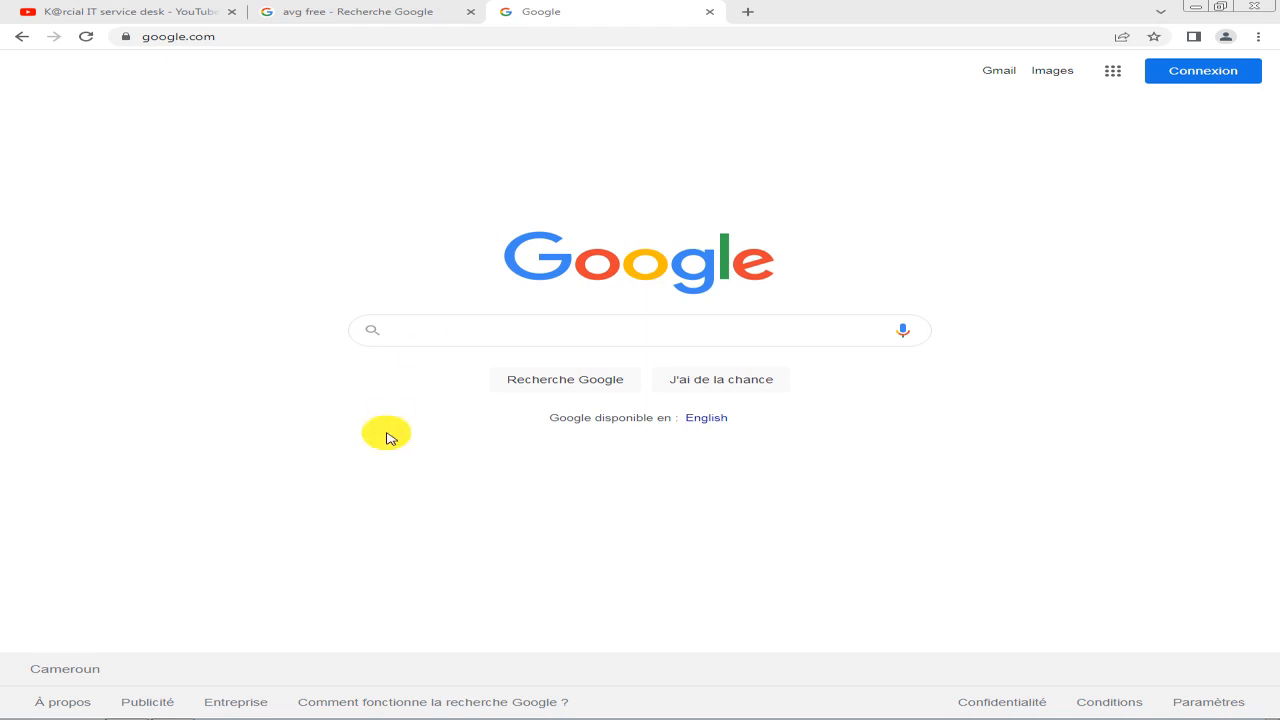
Search Google for "xampp download" using the suggested query.
click(486, 331)
text(Xampp)
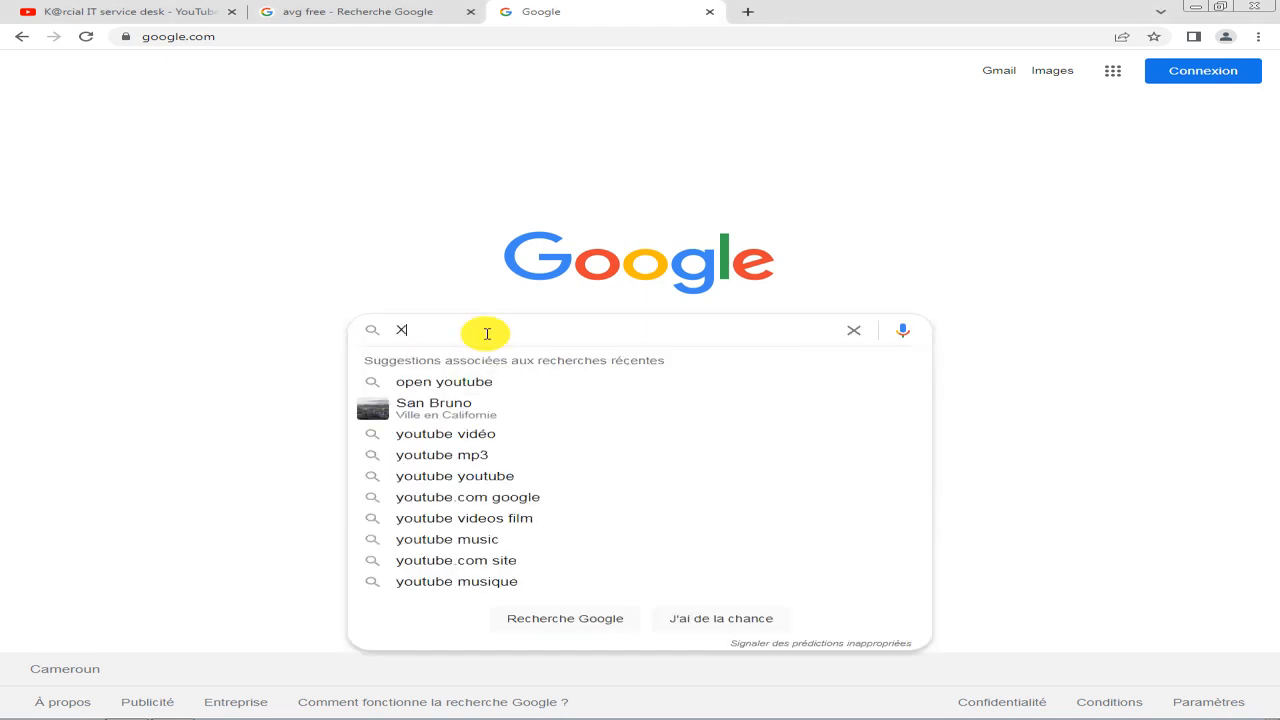
key(Down)
key(Down)
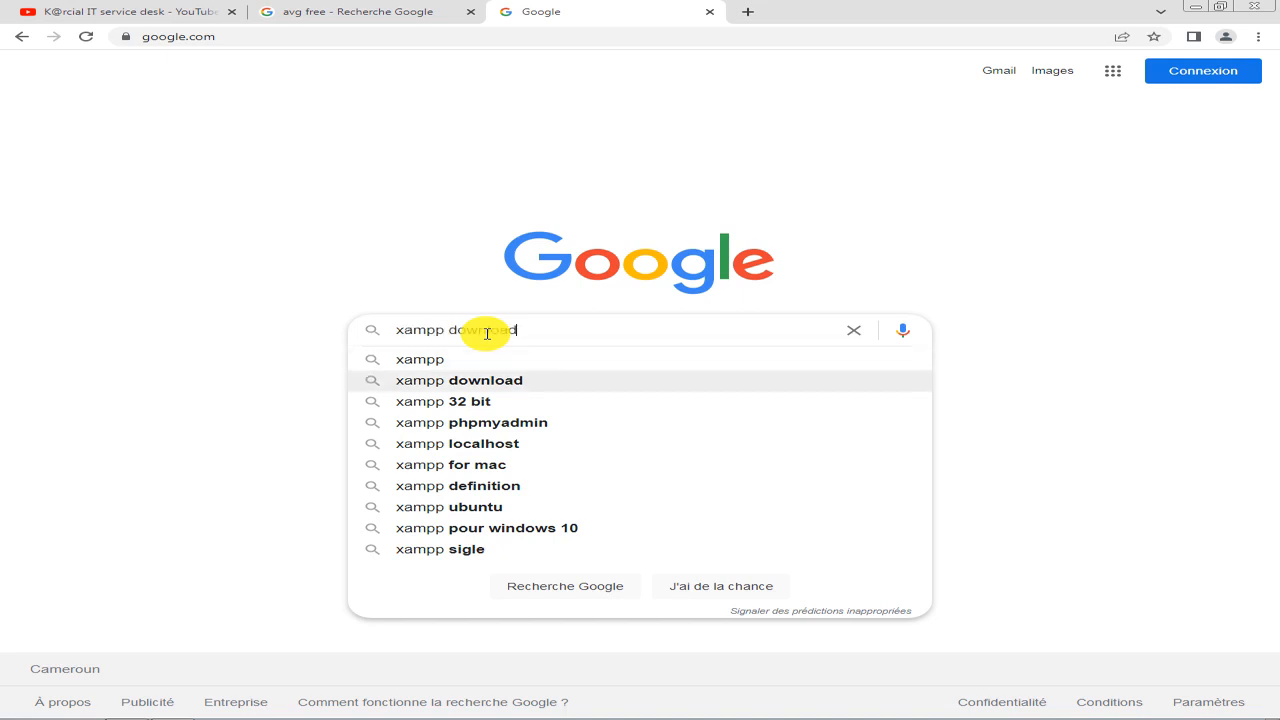
key(Return)
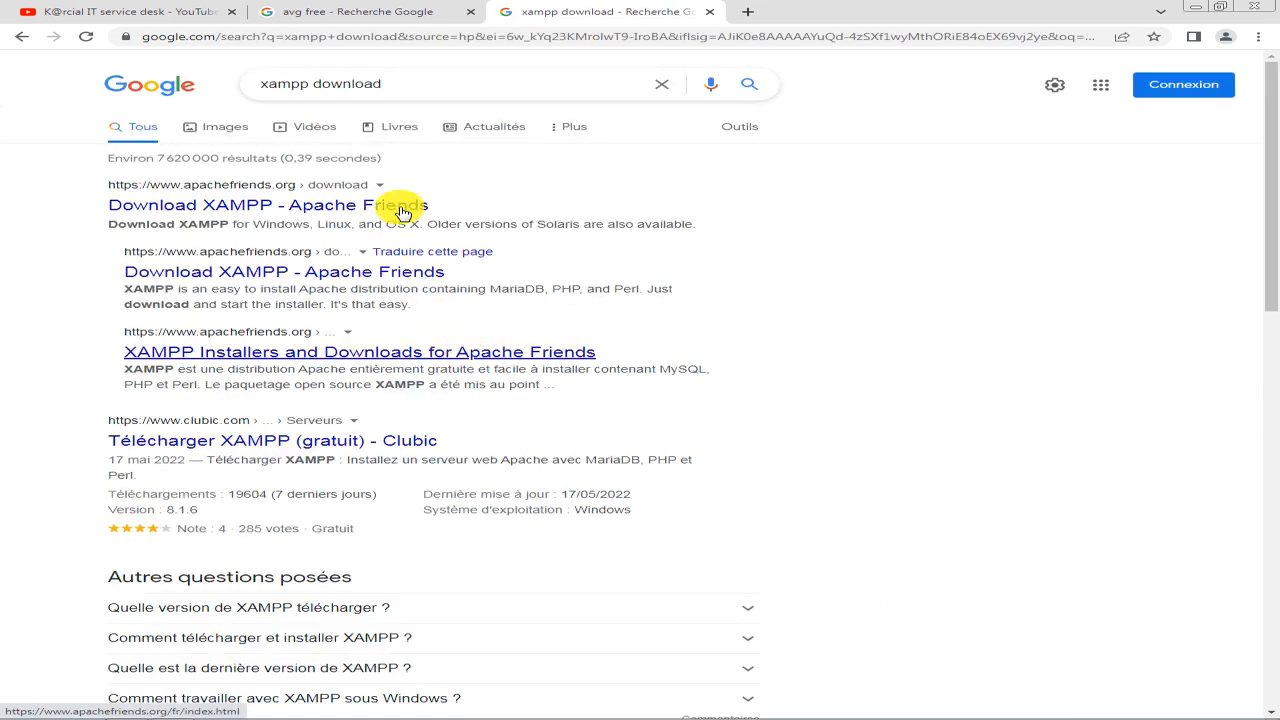
Change the Google query to "xampp wikipedia" and run the search to read a definition of XAMPP.
click(389, 84)
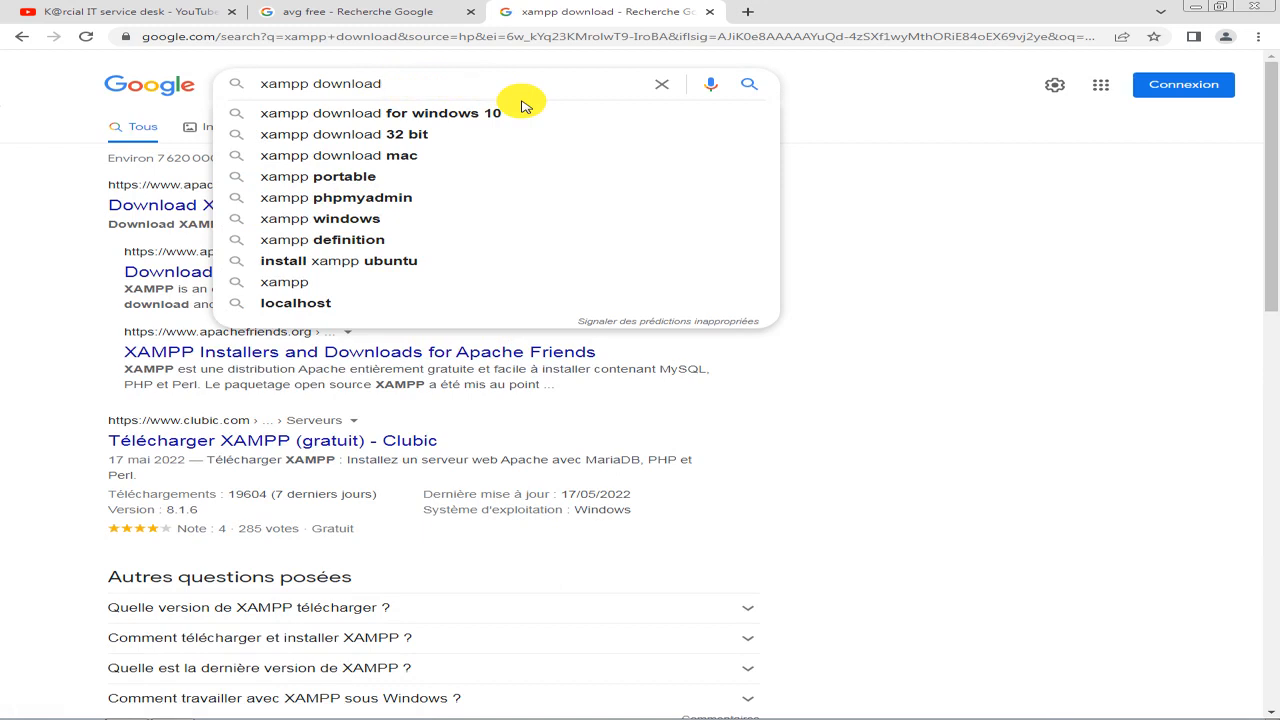
key(BackSpace)
key(BackSpace)
key(BackSpace)
key(BackSpace)
key(BackSpace)
key(BackSpace)
key(BackSpace)
key(BackSpace)
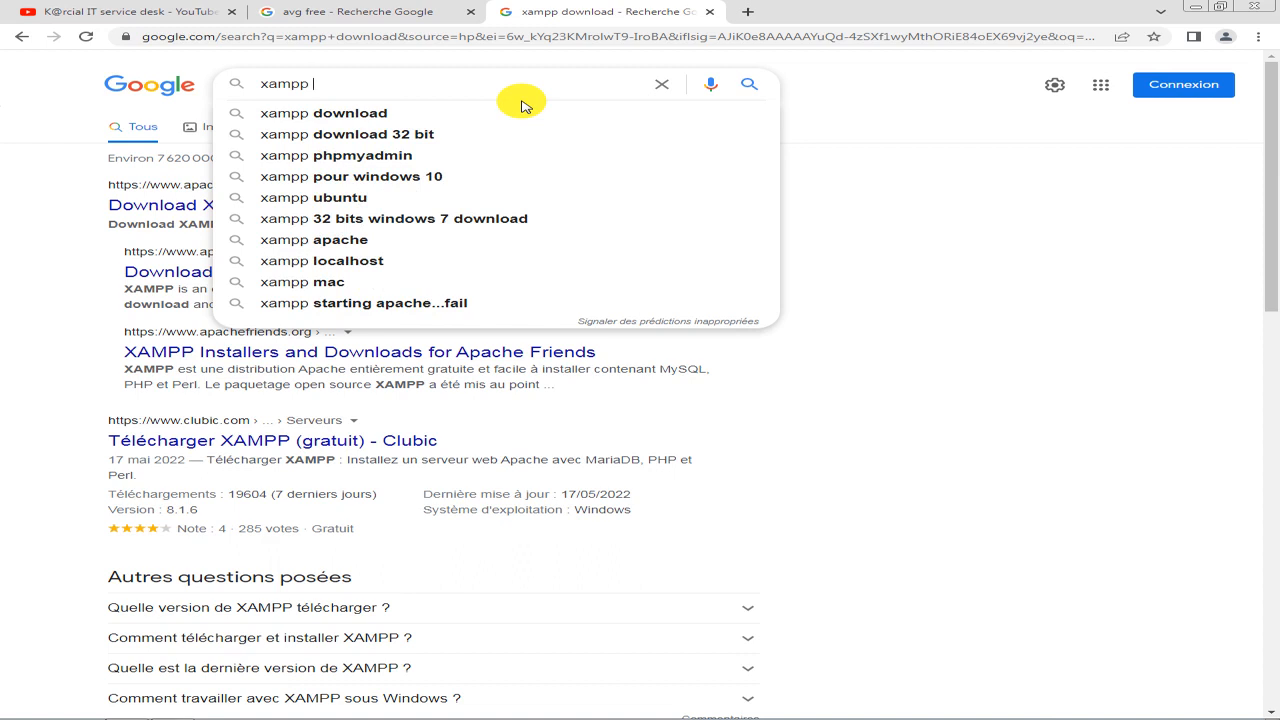
text(xeke)
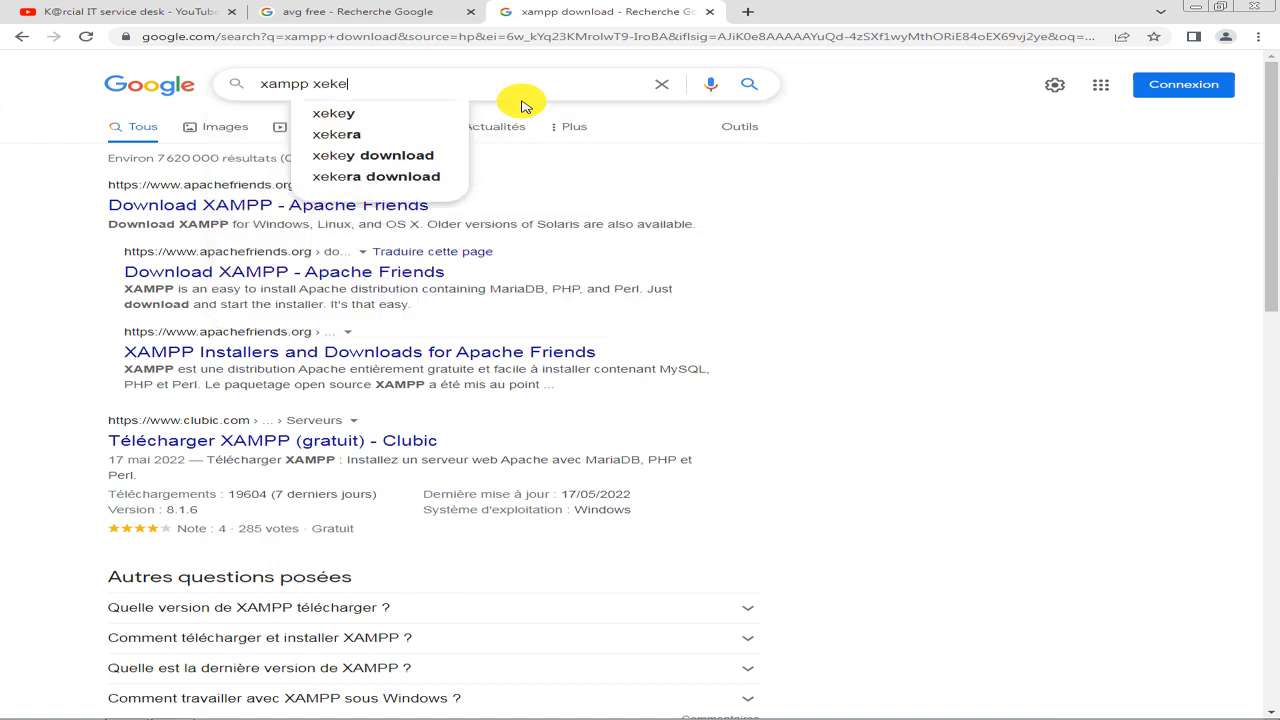
key(BackSpace)
key(BackSpace)
key(BackSpace)
key(BackSpace)
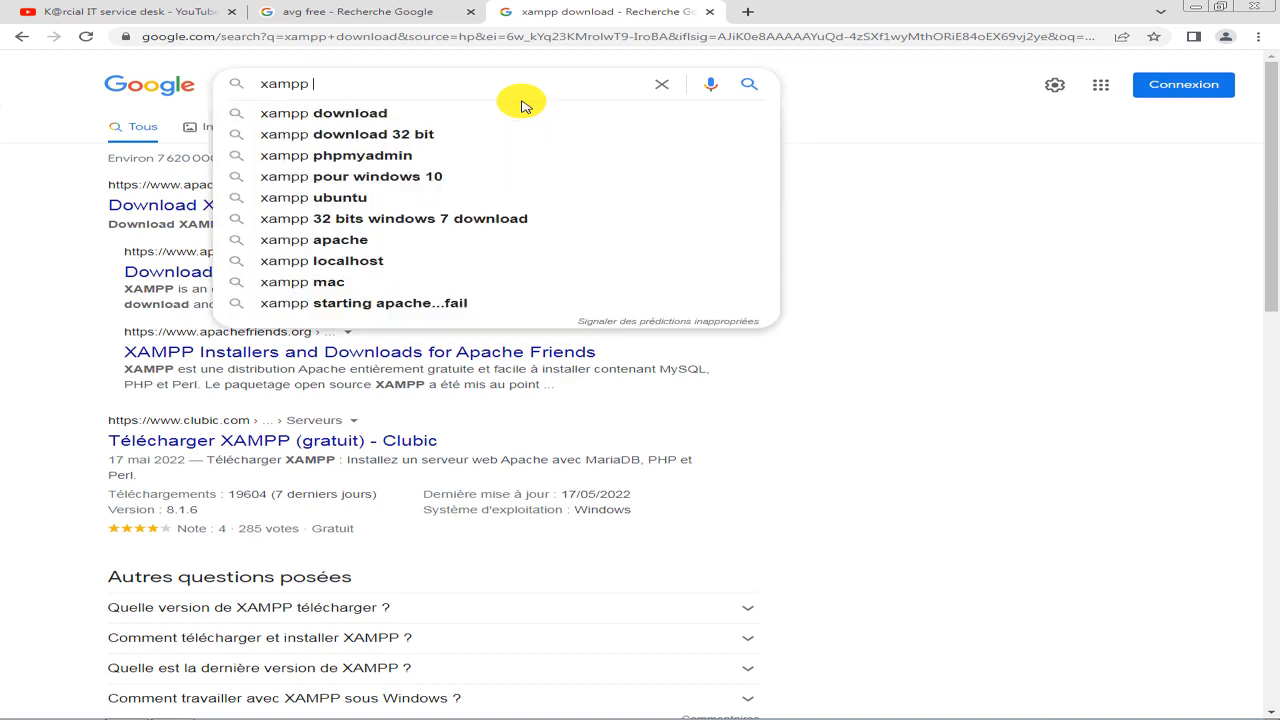
text(wiki)
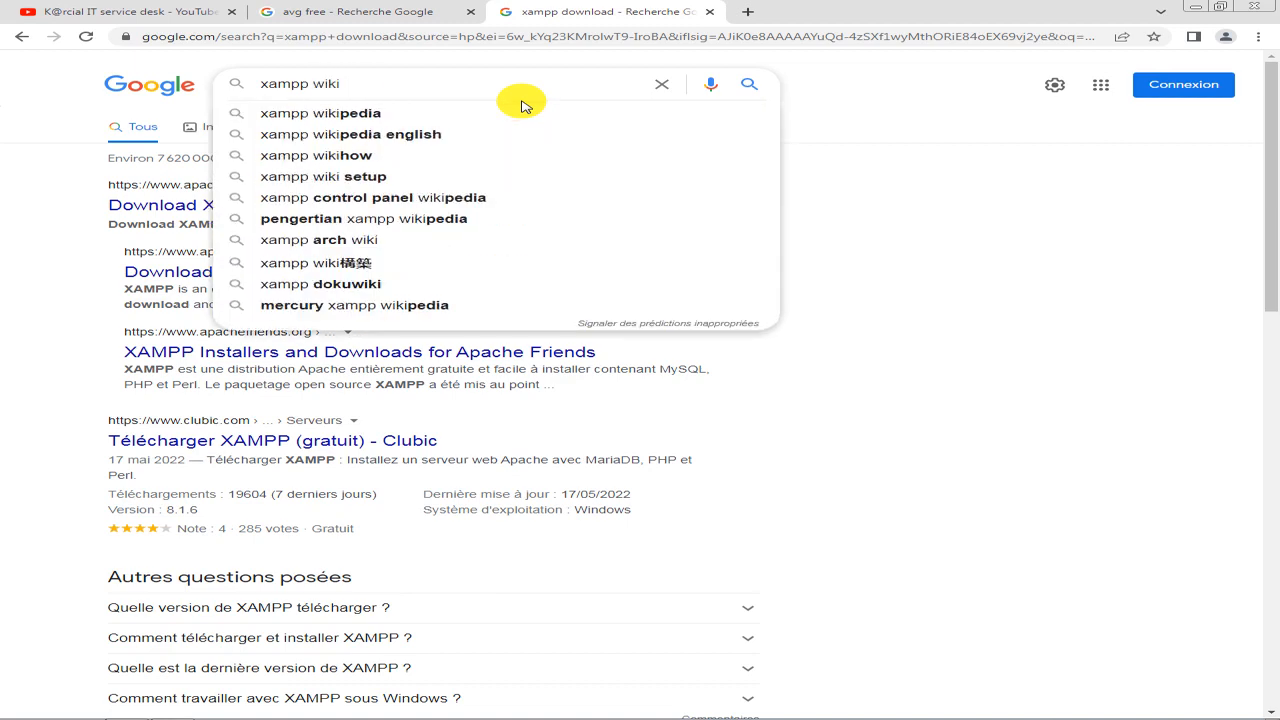
key(Down)
key(Return)
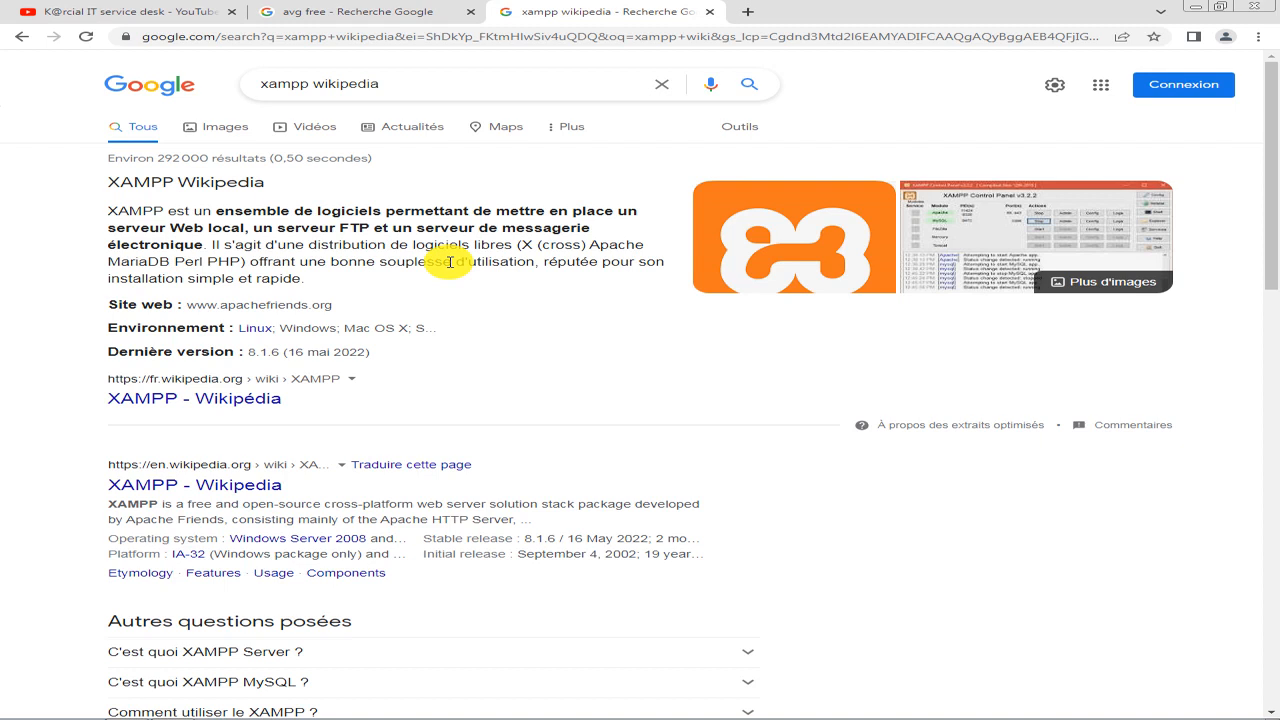
mouse_move(717, 718)
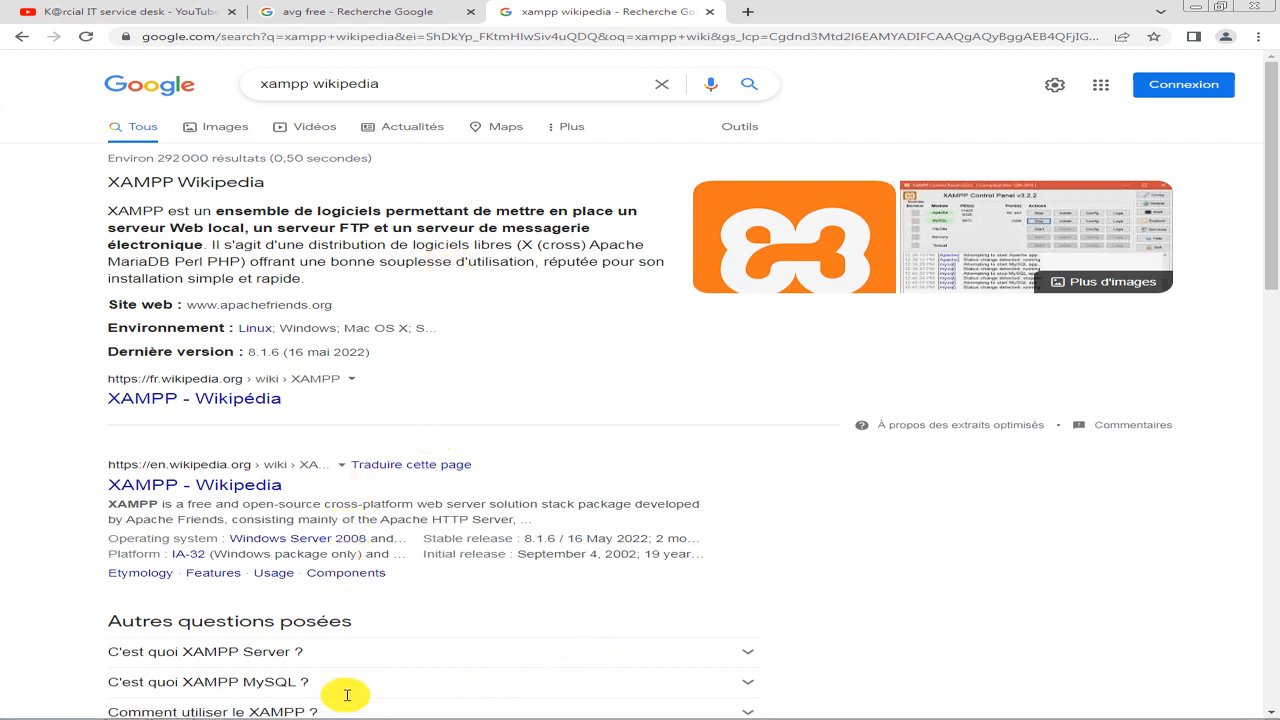
key(super)
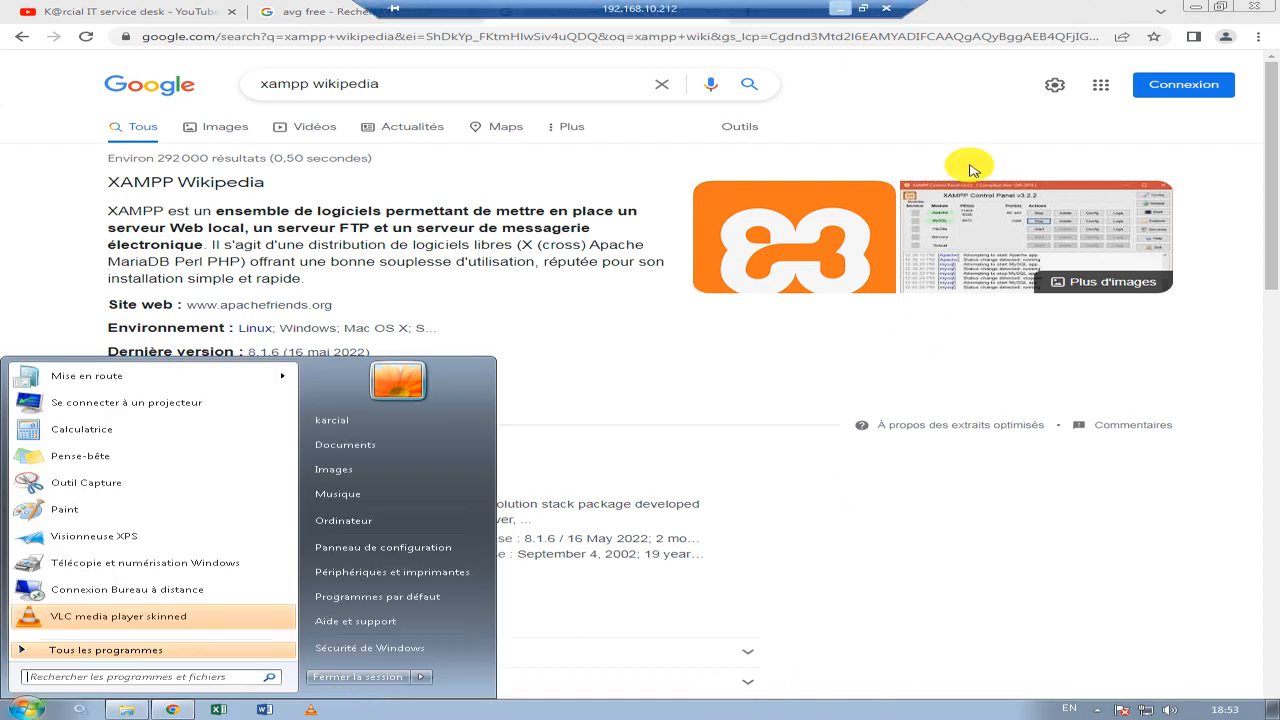
click(839, 8)
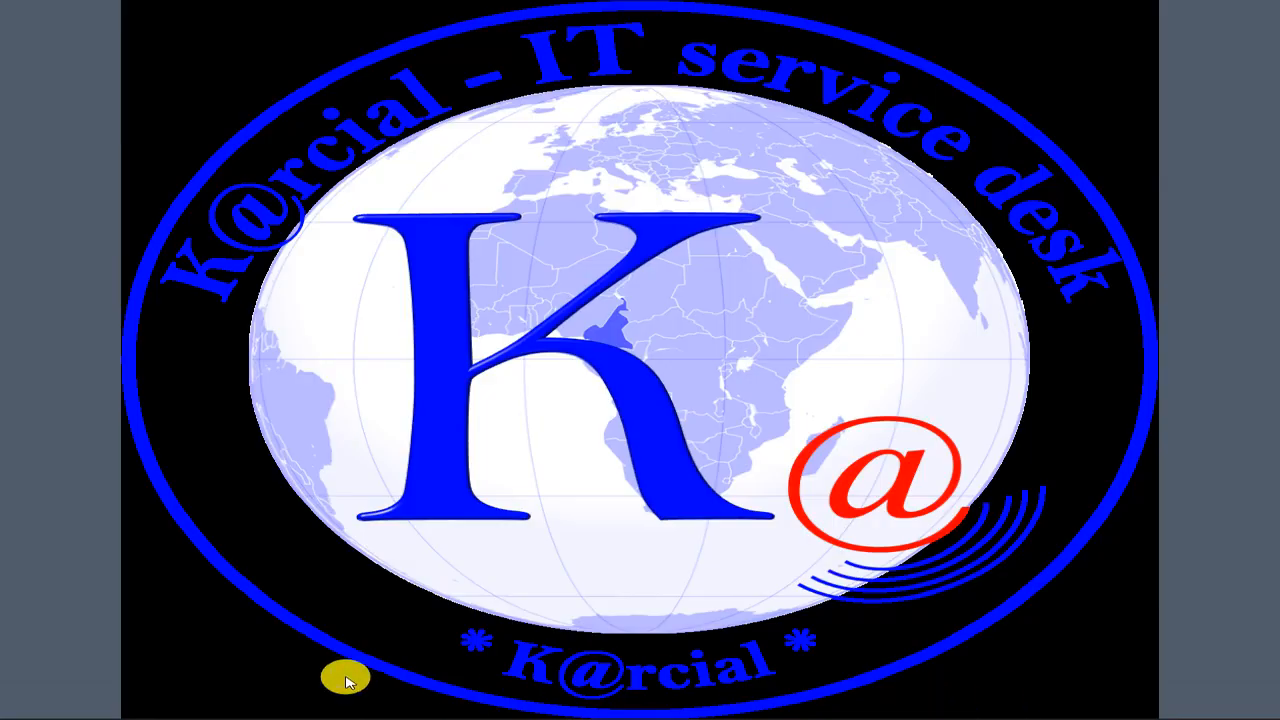
mouse_move(243, 700)
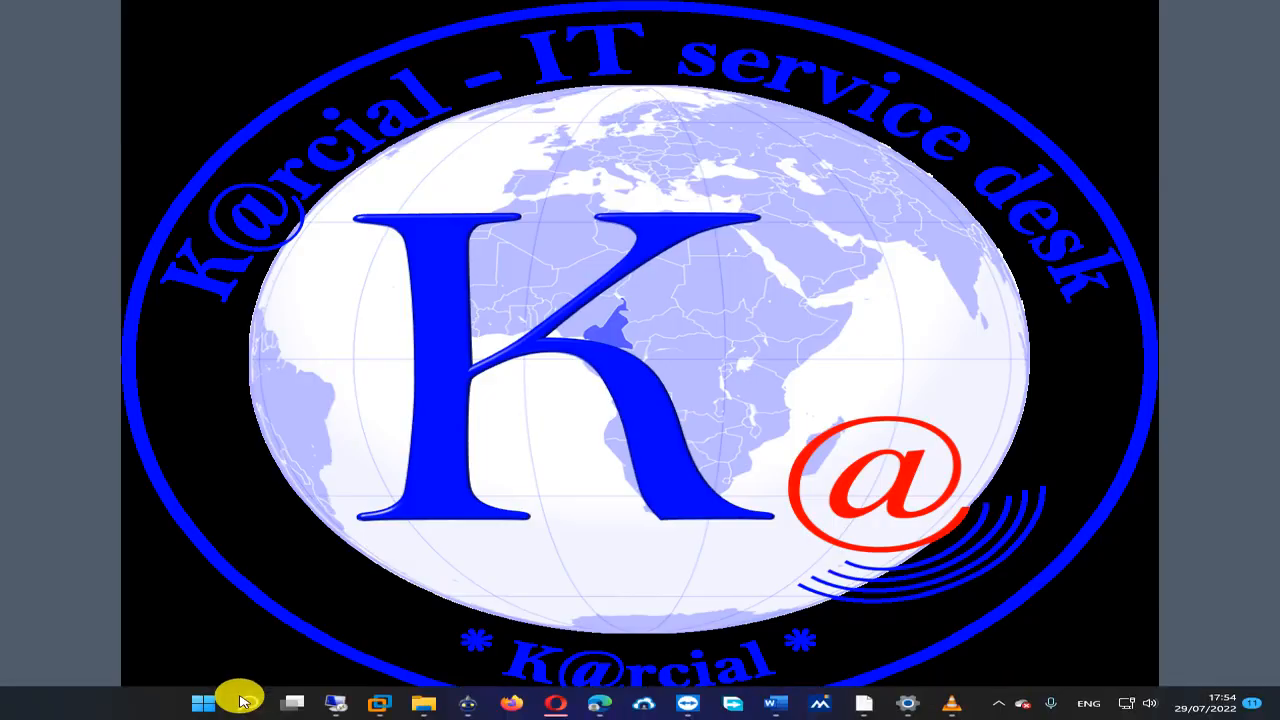
click(338, 705)
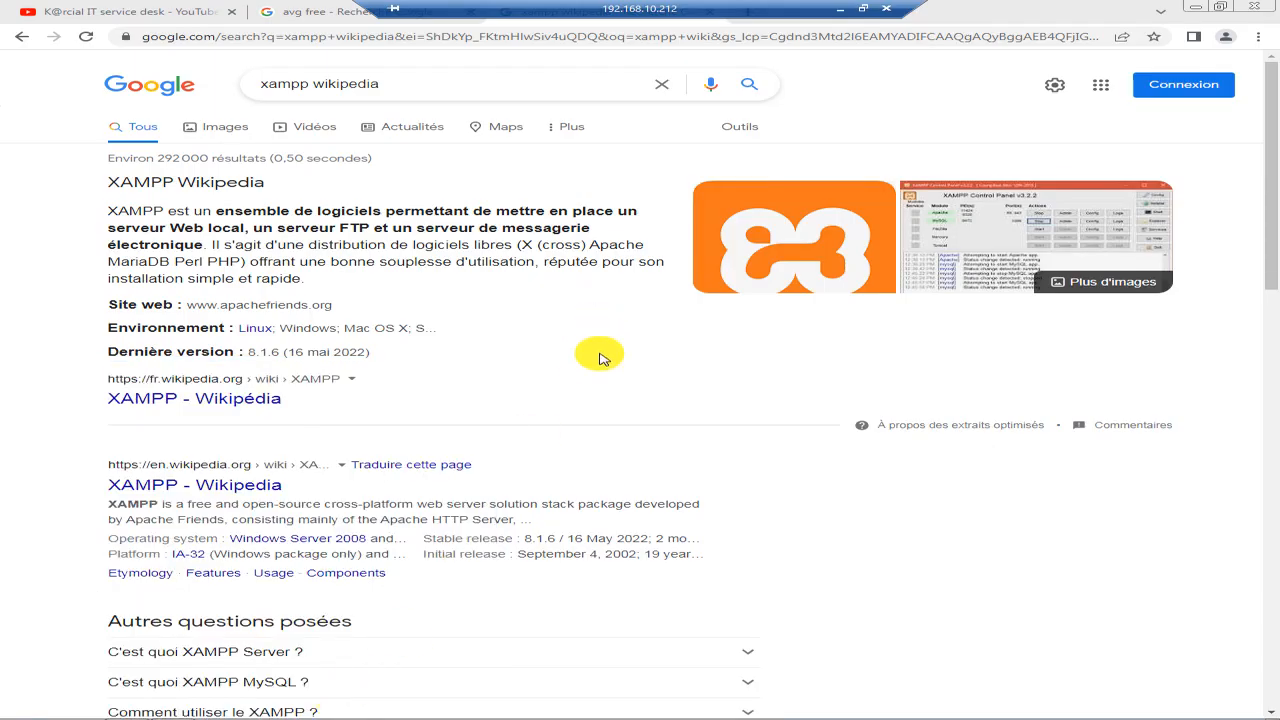
Replace "wikipedia" with "download" in the Google query and search for "xampp download".
click(430, 87)
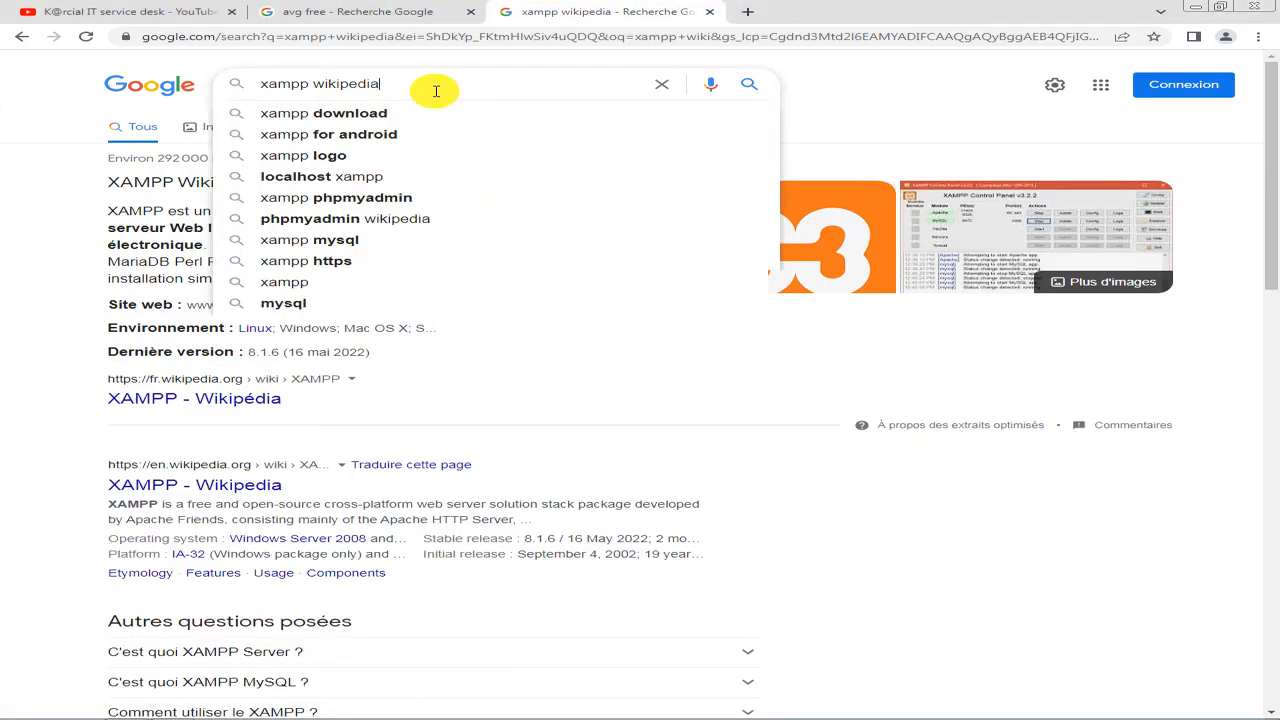
key(BackSpace)
key(BackSpace)
key(BackSpace)
key(BackSpace)
key(BackSpace)
key(BackSpace)
key(BackSpace)
key(BackSpace)
key(BackSpace)
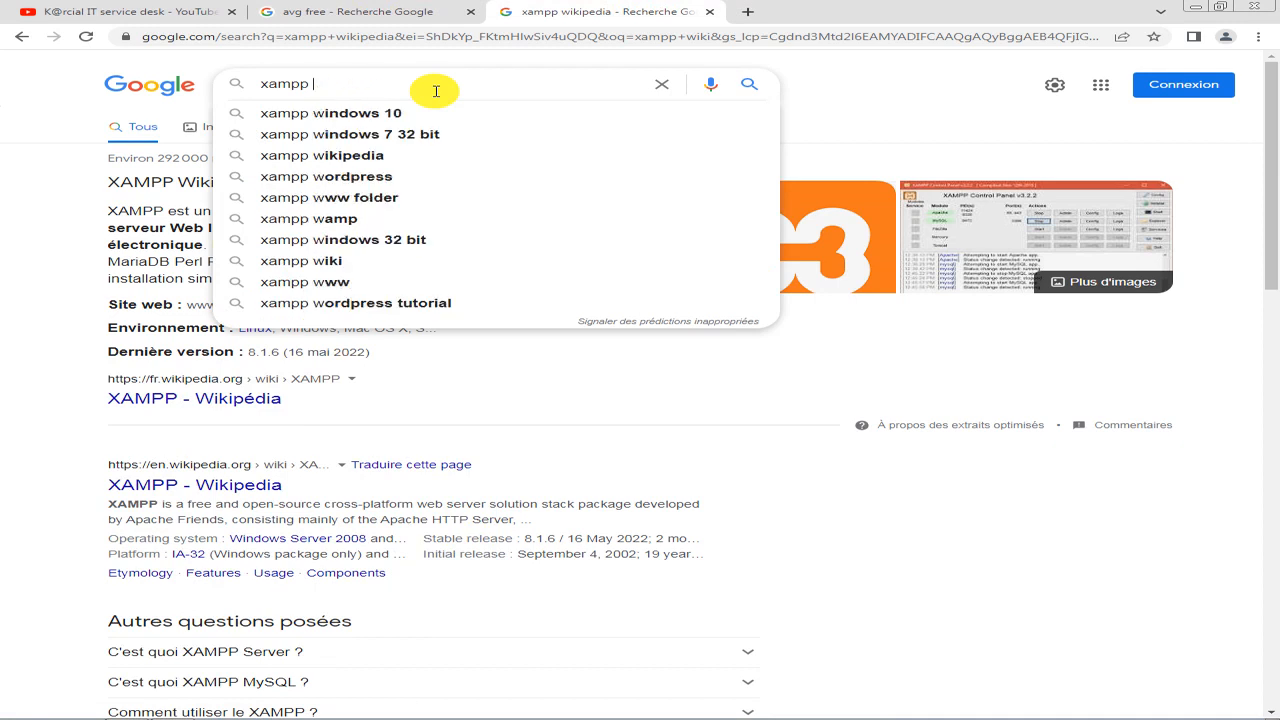
text(download)
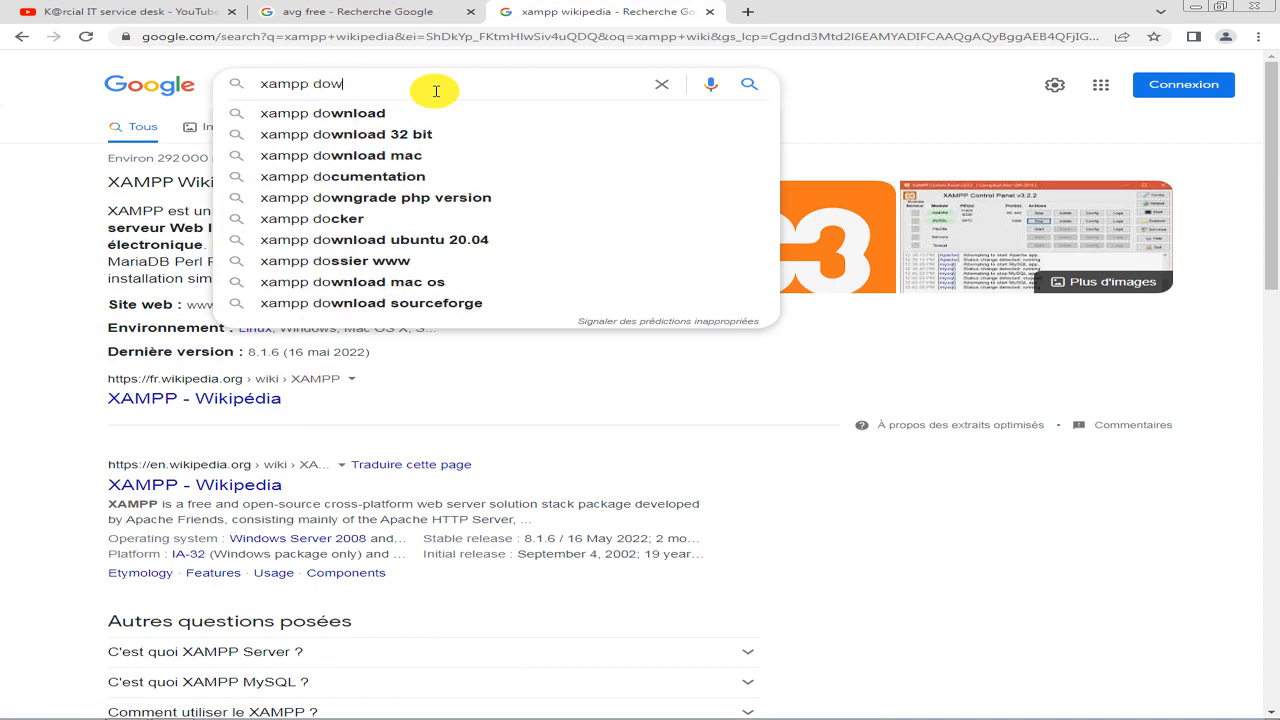
key(Return)
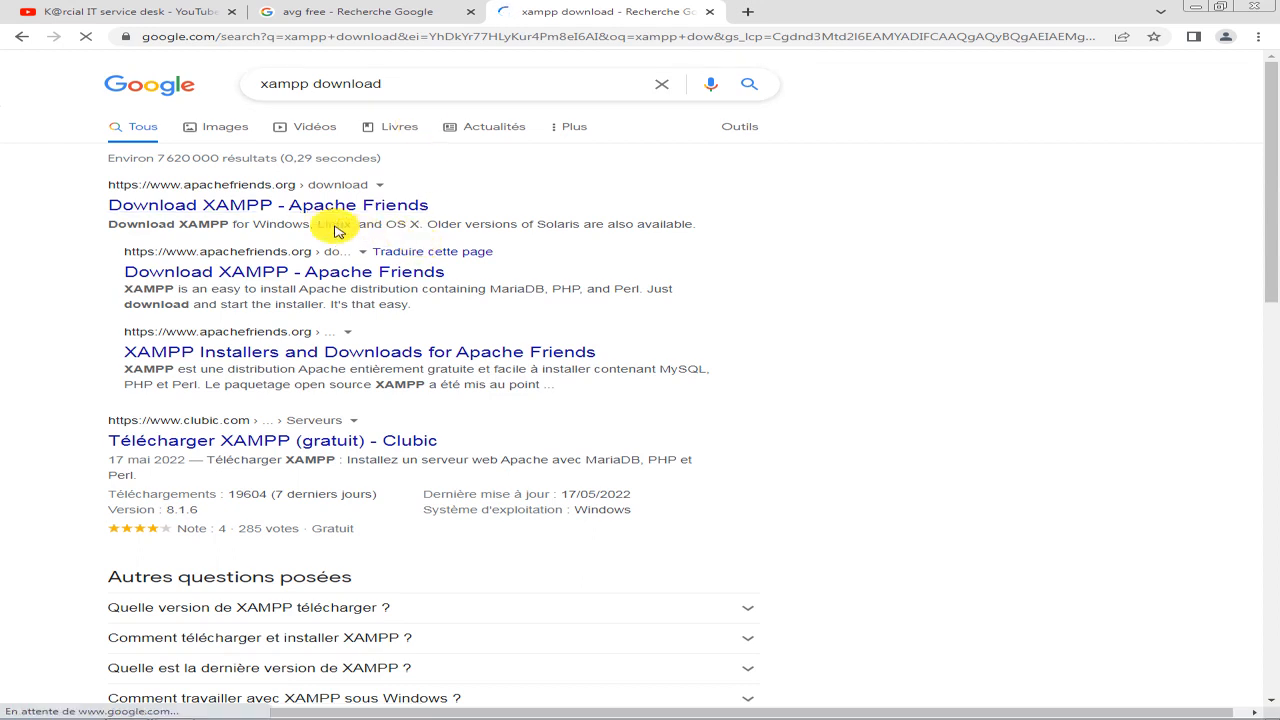
Open the first two "Download XAMPP - Apache Friends" search results in separate new tabs.
right_click(335, 215)
click(342, 222)
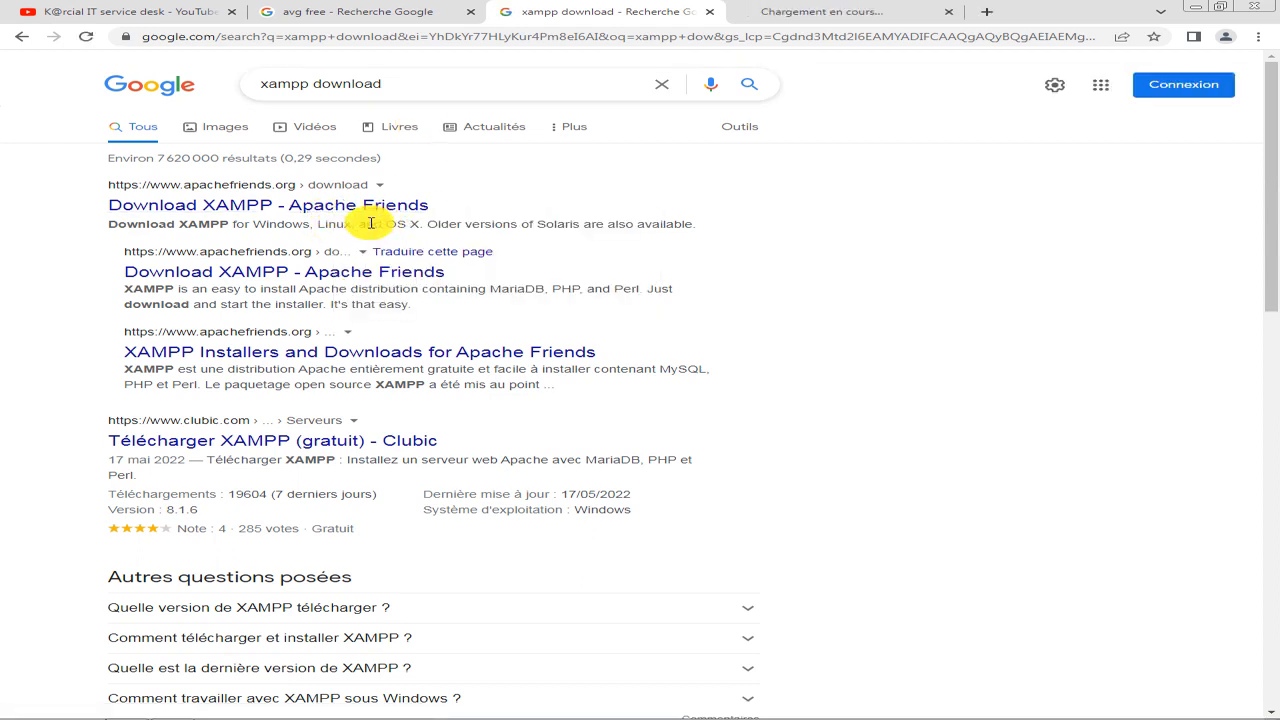
right_click(338, 275)
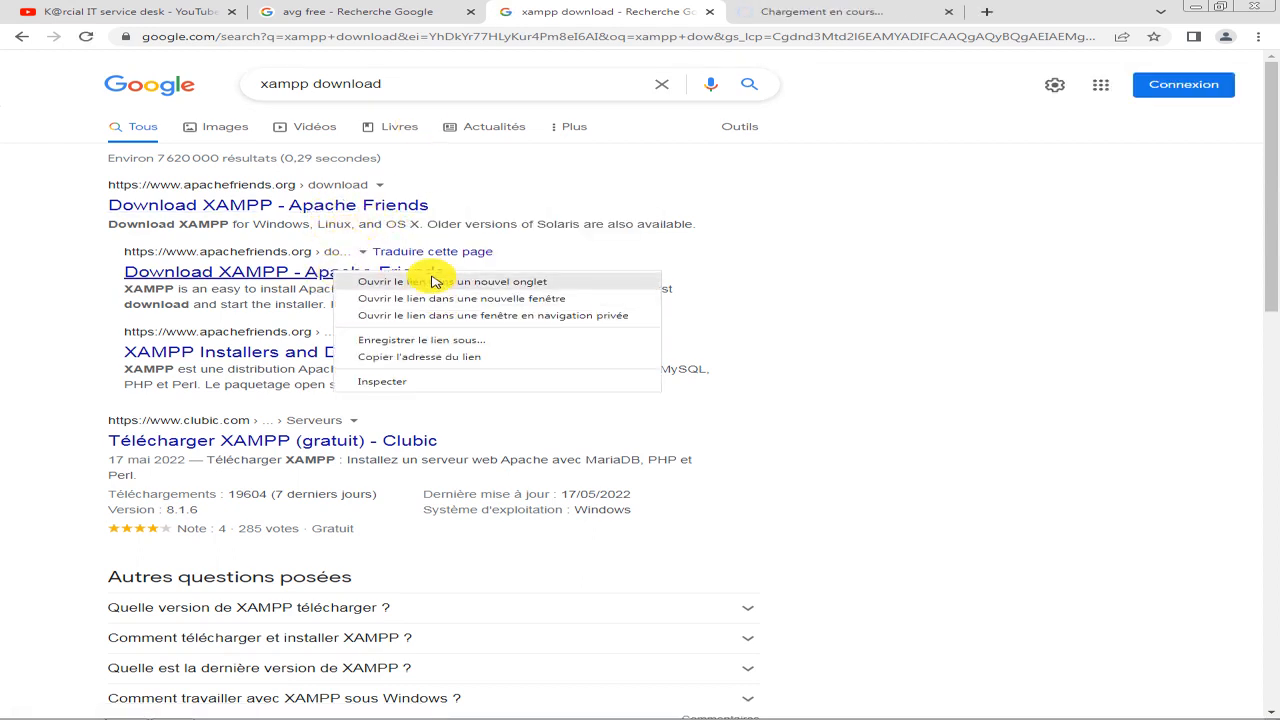
click(429, 277)
right_click(343, 444)
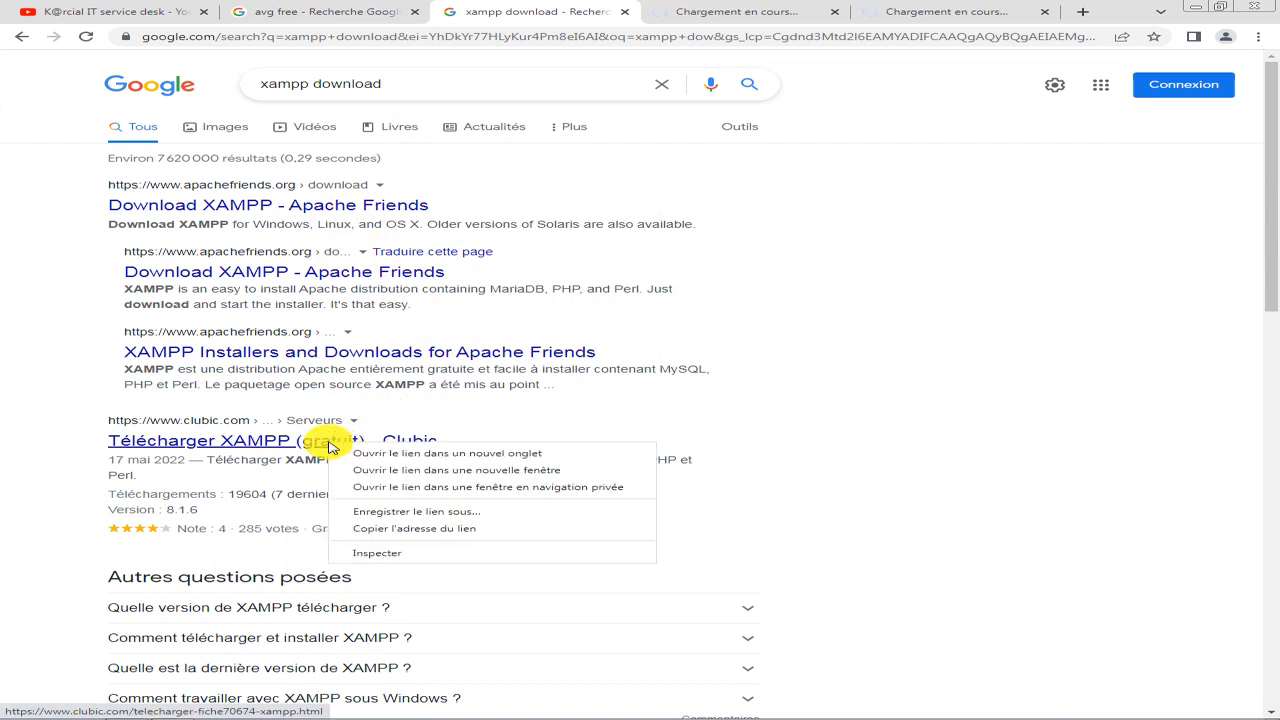
click(1043, 230)
click(785, 18)
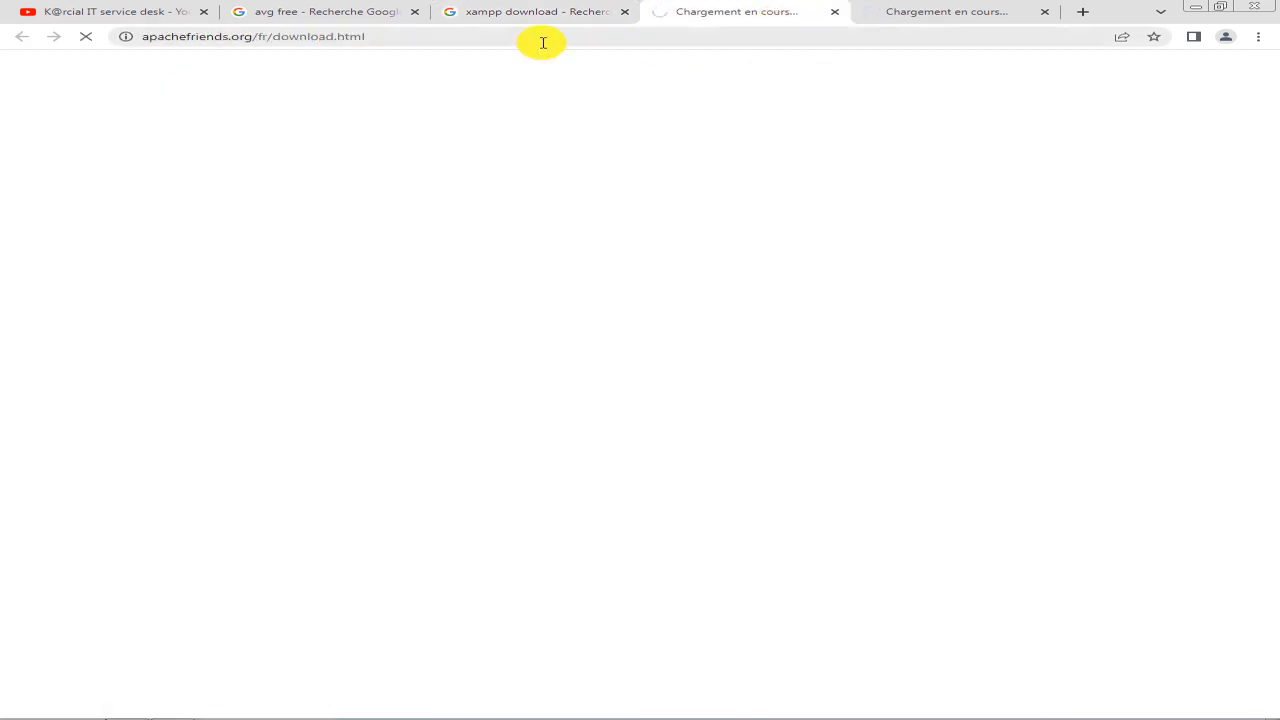
click(900, 12)
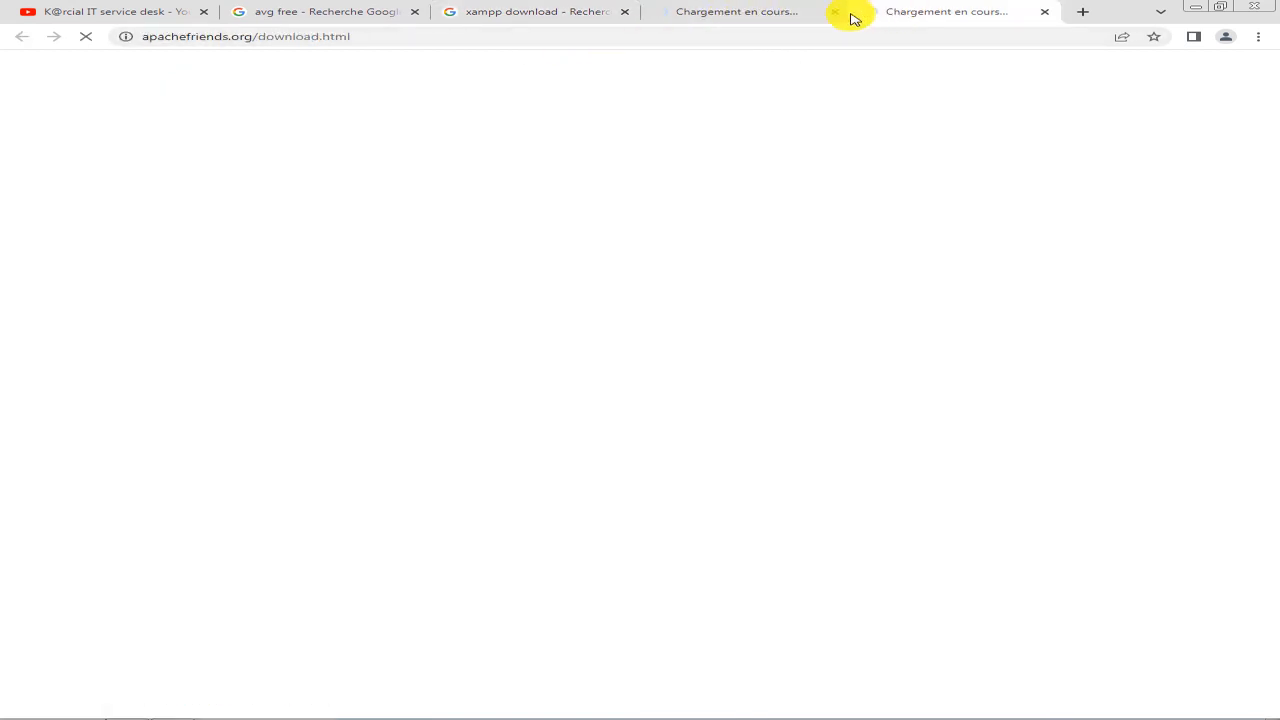
click(707, 14)
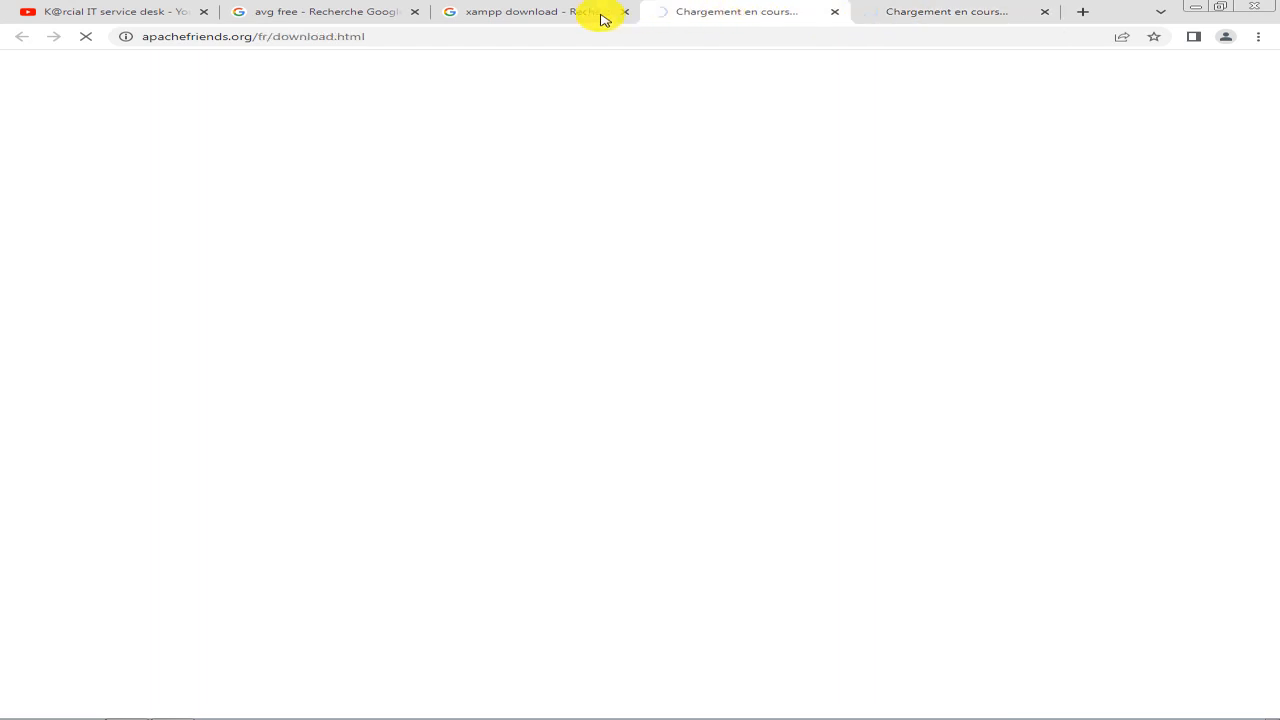
click(537, 14)
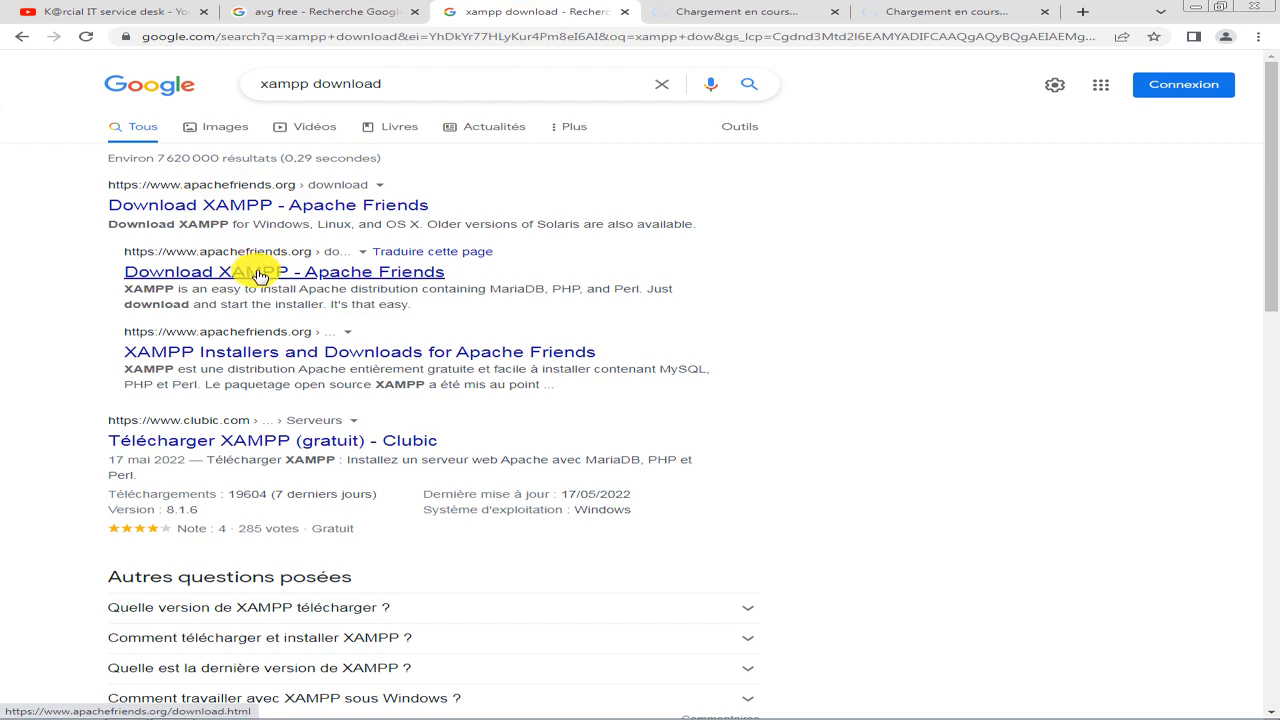
click(707, 15)
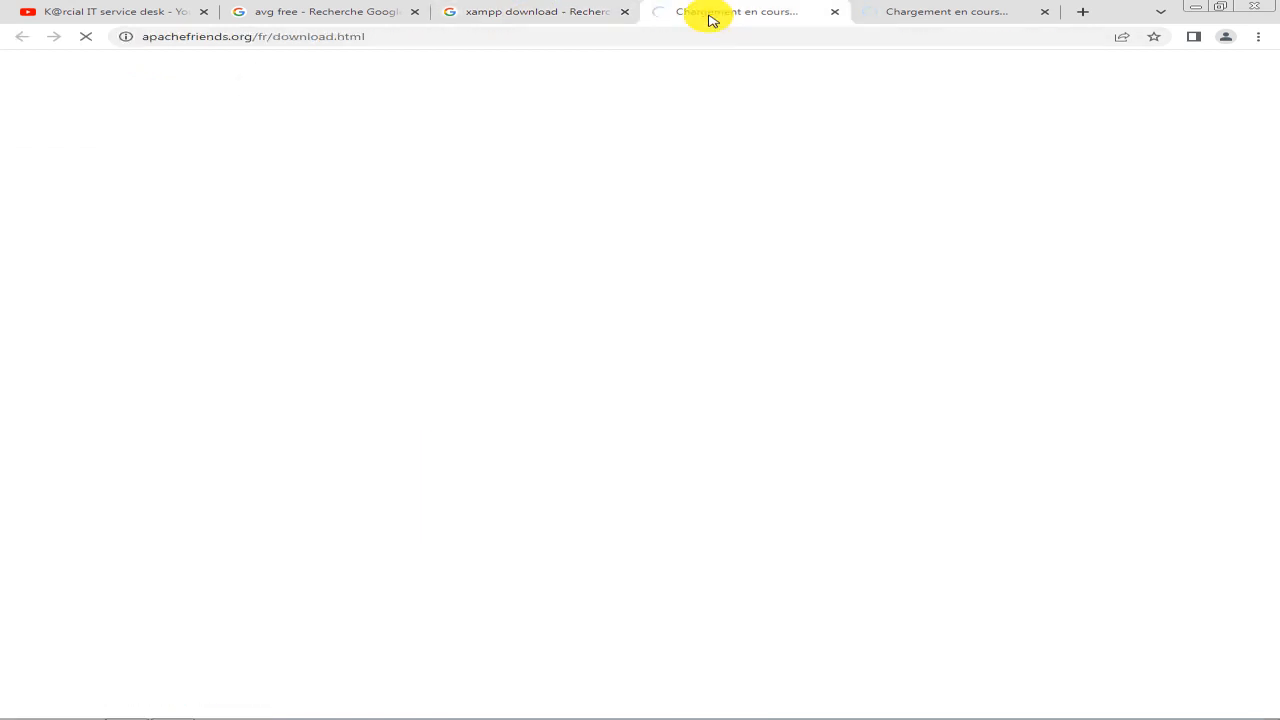
click(878, 16)
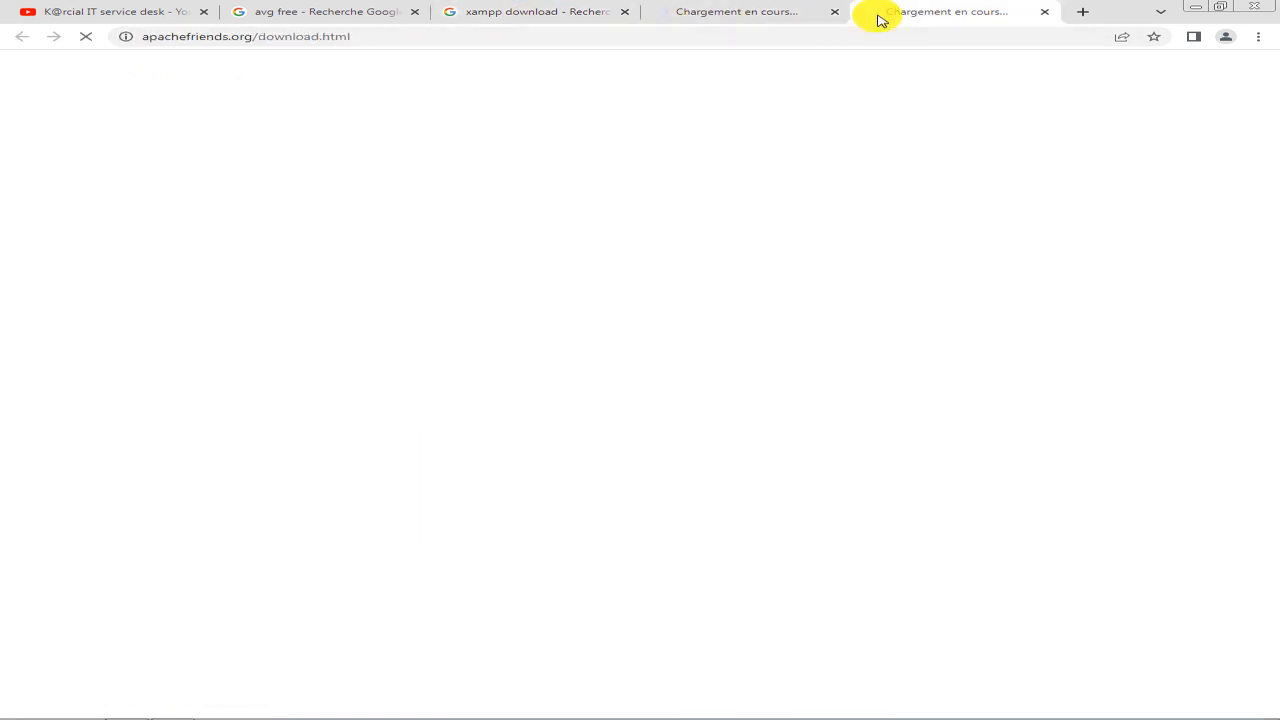
click(726, 18)
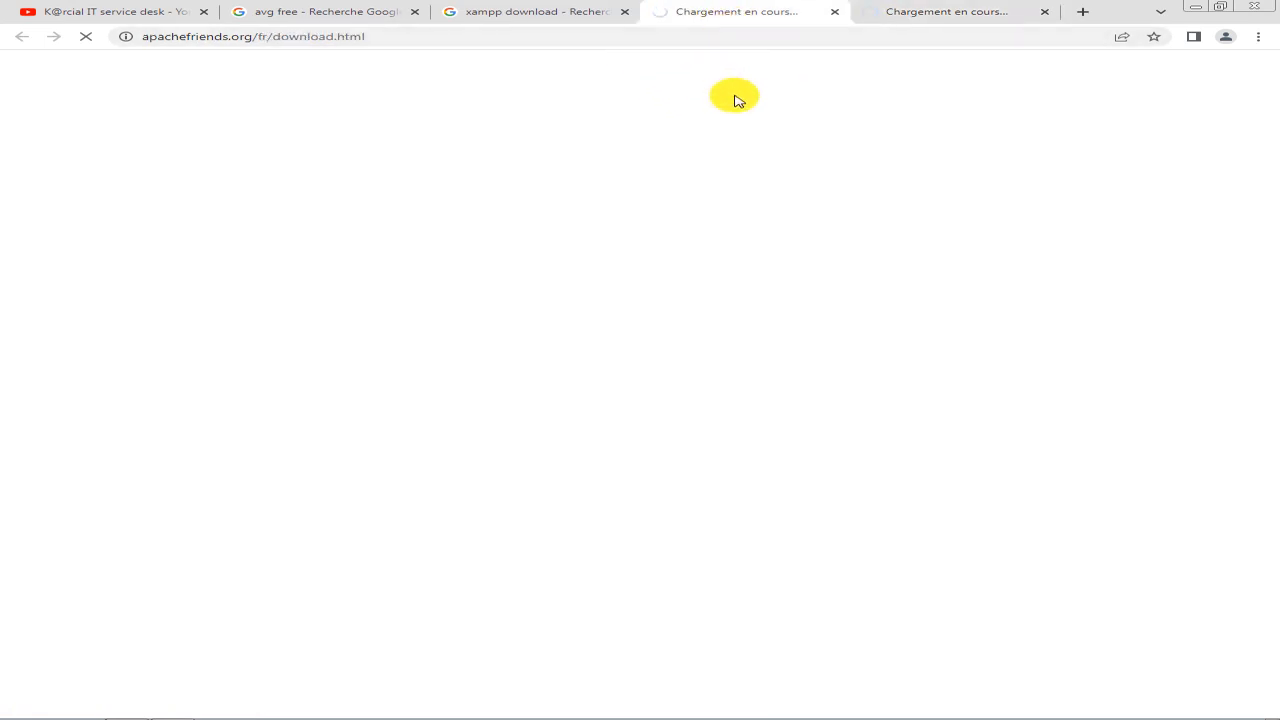
click(920, 14)
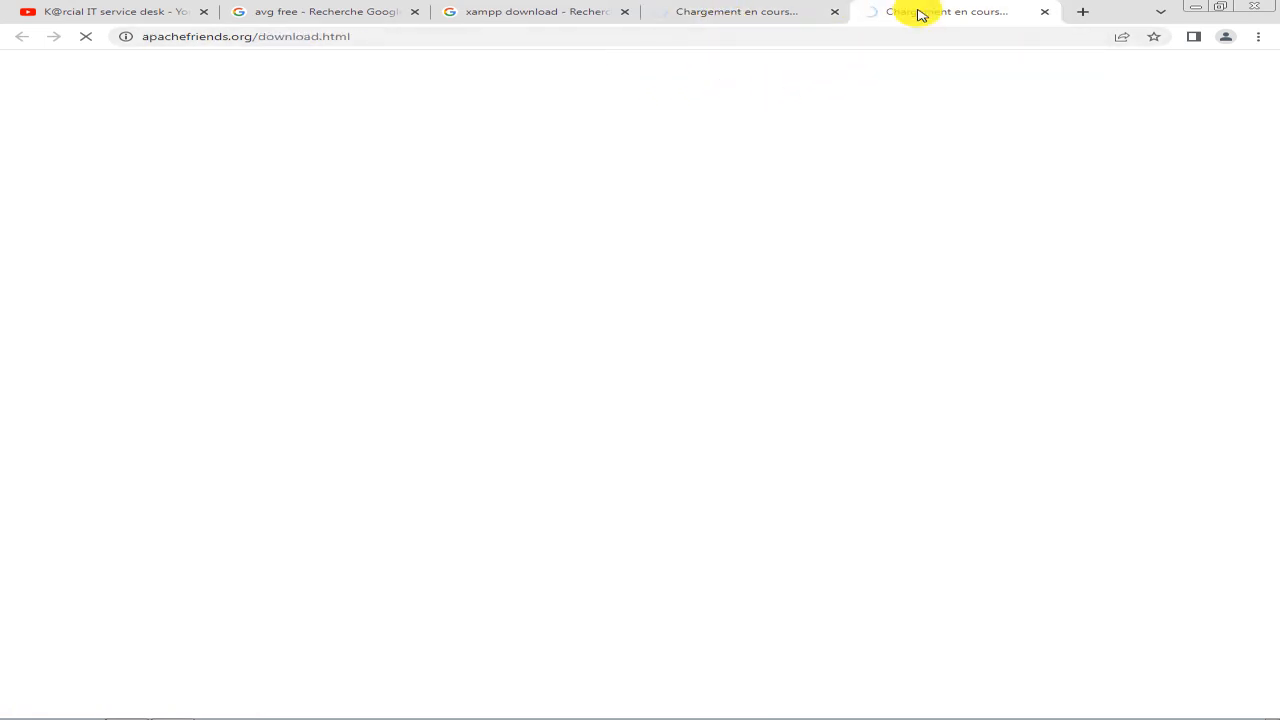
click(709, 10)
click(500, 10)
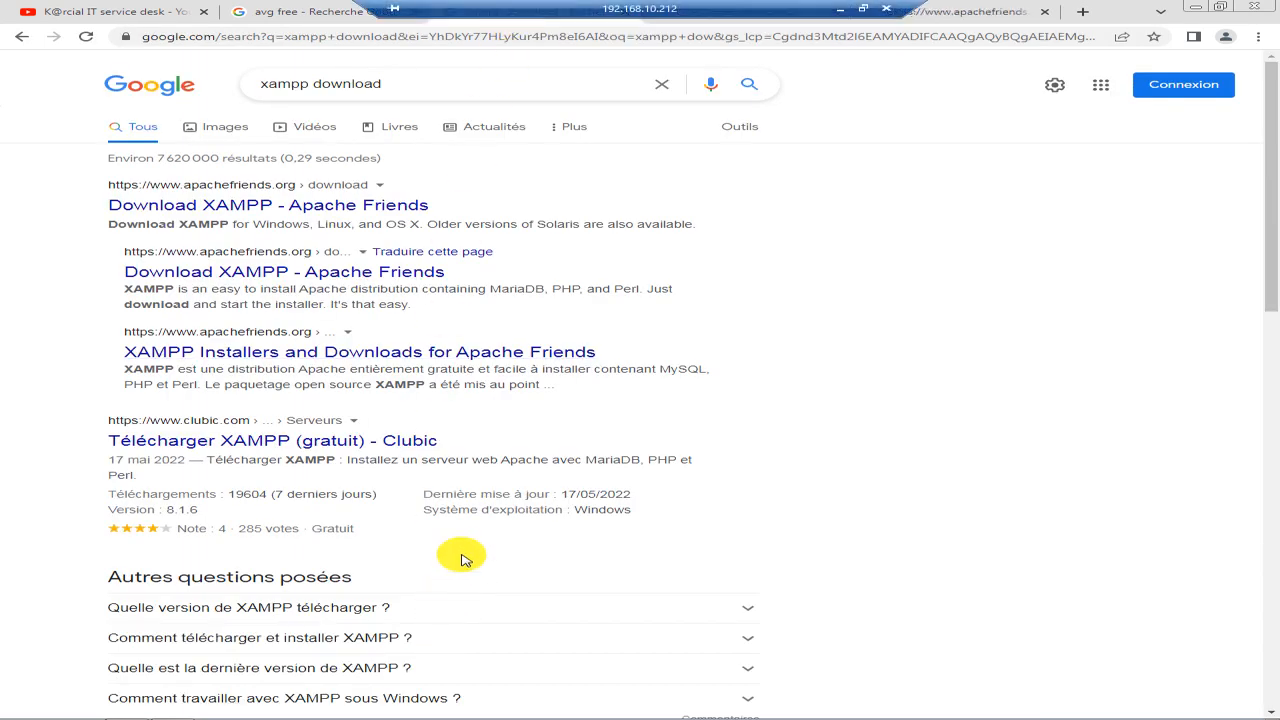
scroll(460, 560, down, 6)
scroll(466, 558, up, 8)
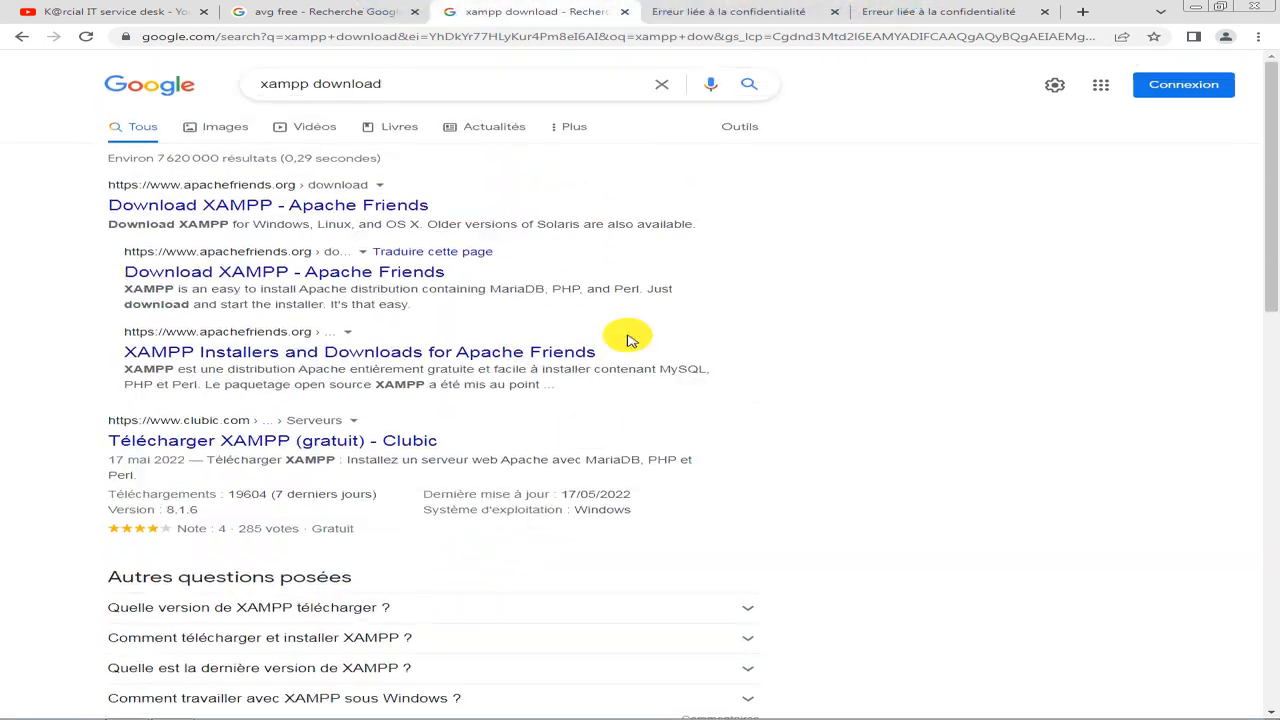
click(692, 12)
click(372, 466)
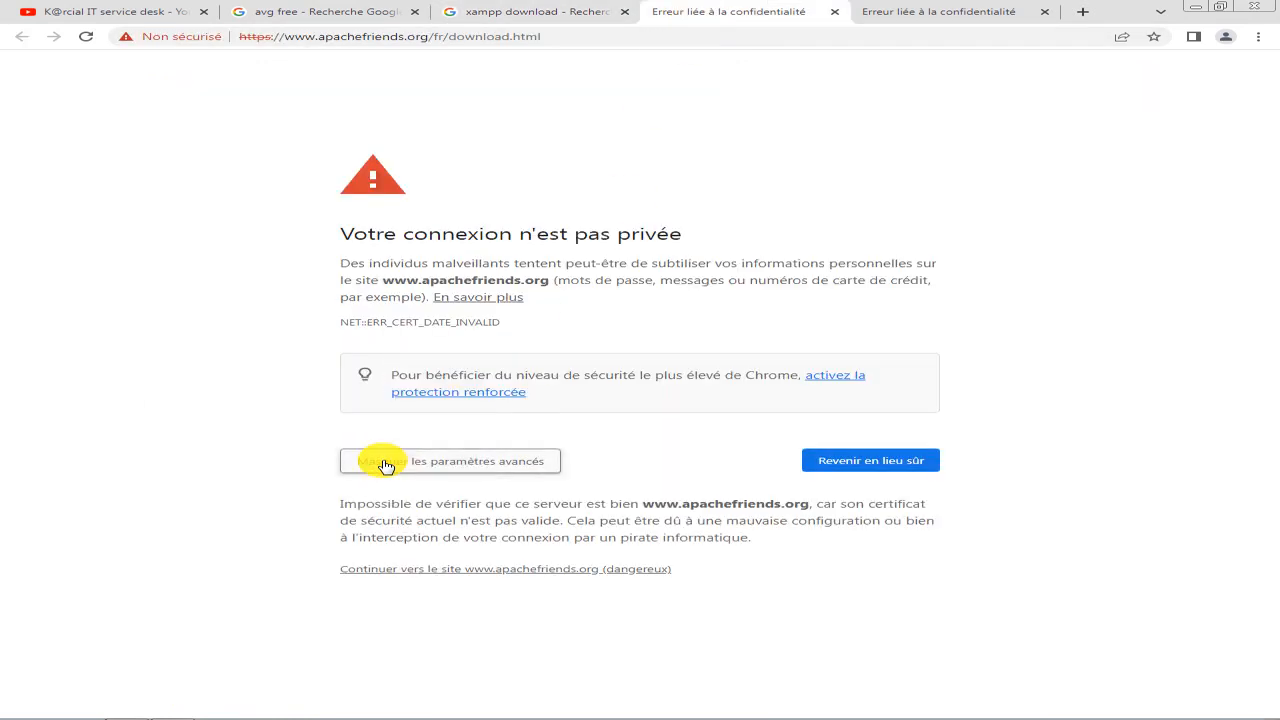
click(432, 572)
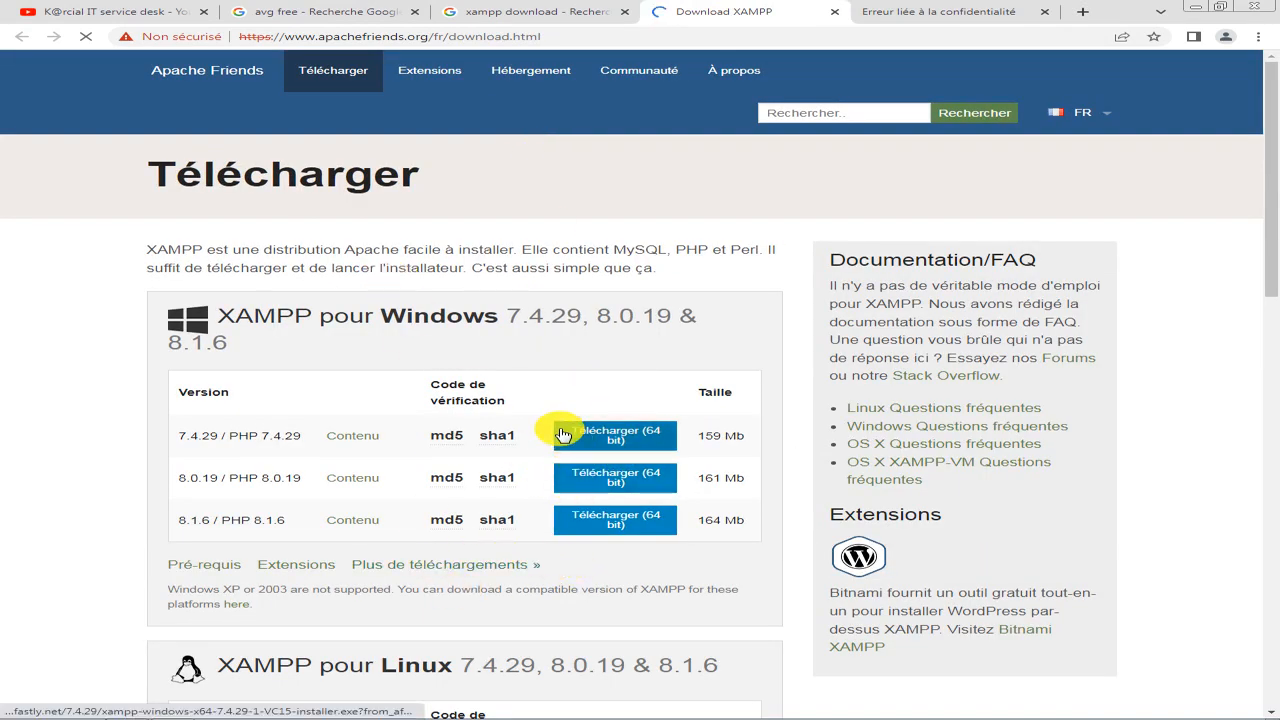
Look over the XAMPP versions offered for Windows, Linux and OS X on the Apache Friends download page.
click(650, 528)
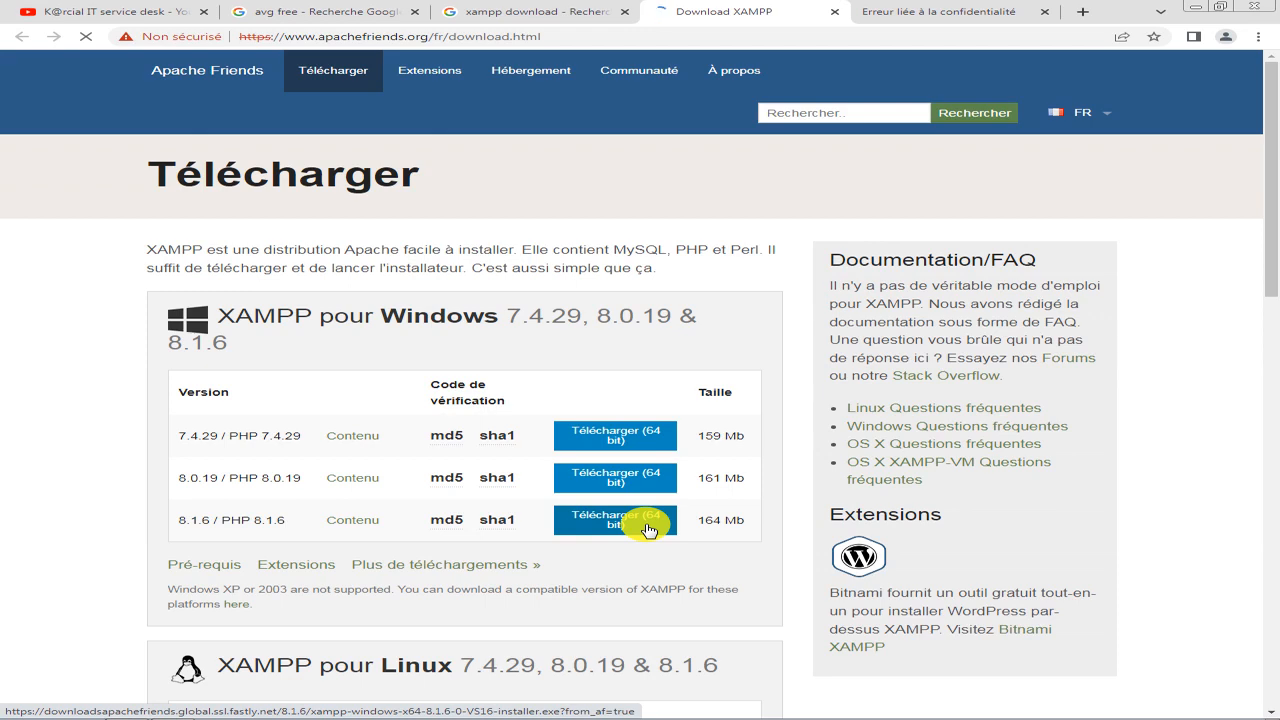
scroll(490, 529, down, 4)
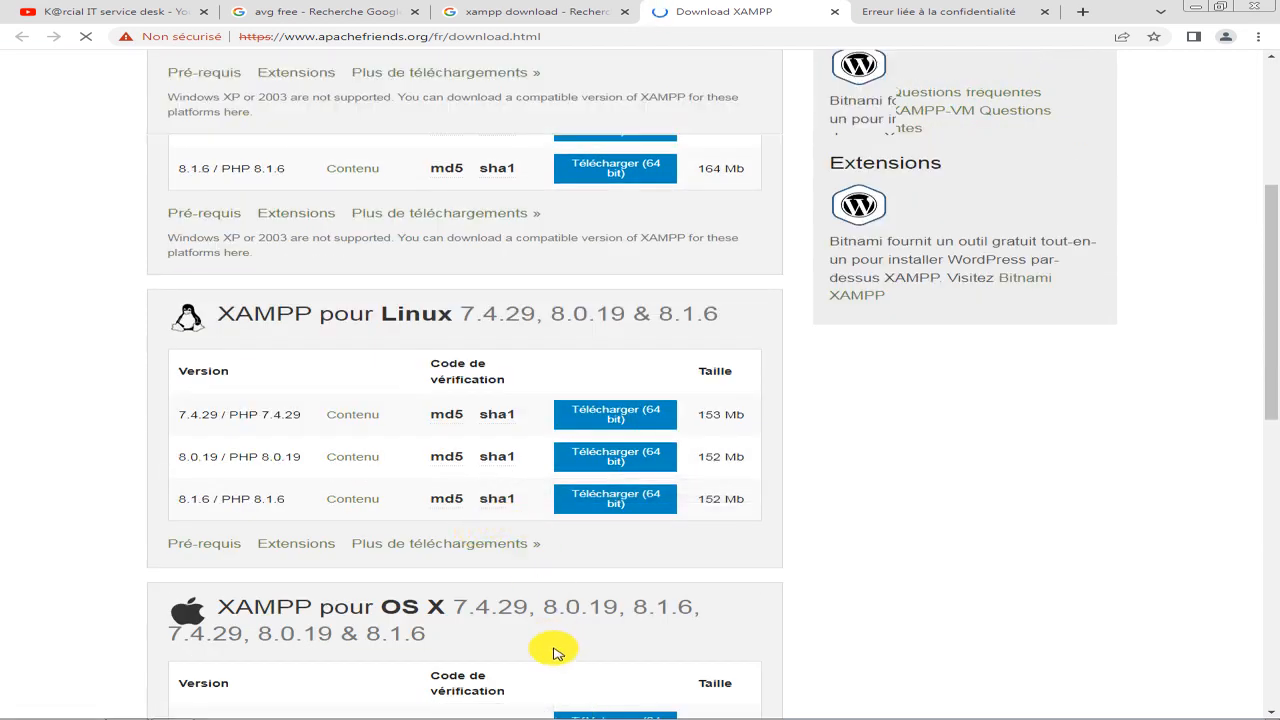
scroll(553, 630, down, 4)
scroll(563, 610, up, 8)
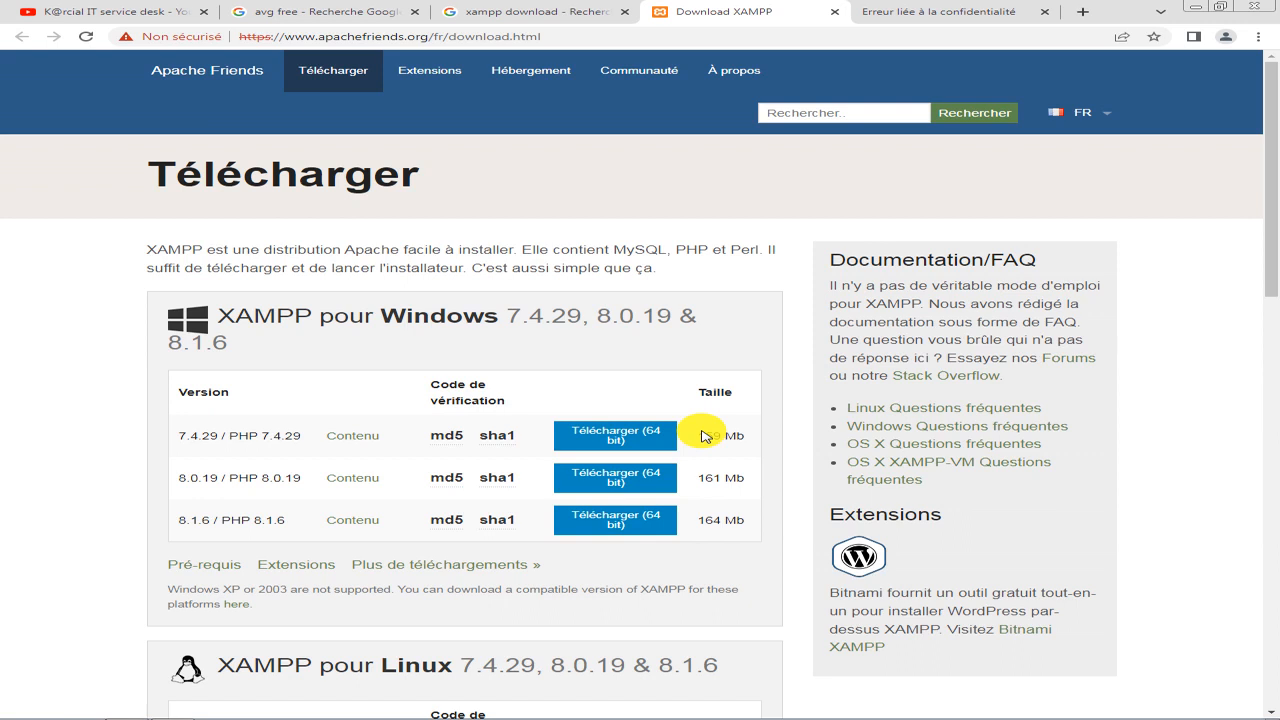
Run the xampp-windows-x64-7.4.29-1-VC15 installer from New folder on the shared Z: drive and authorize it to make changes.
mouse_move(680, 717)
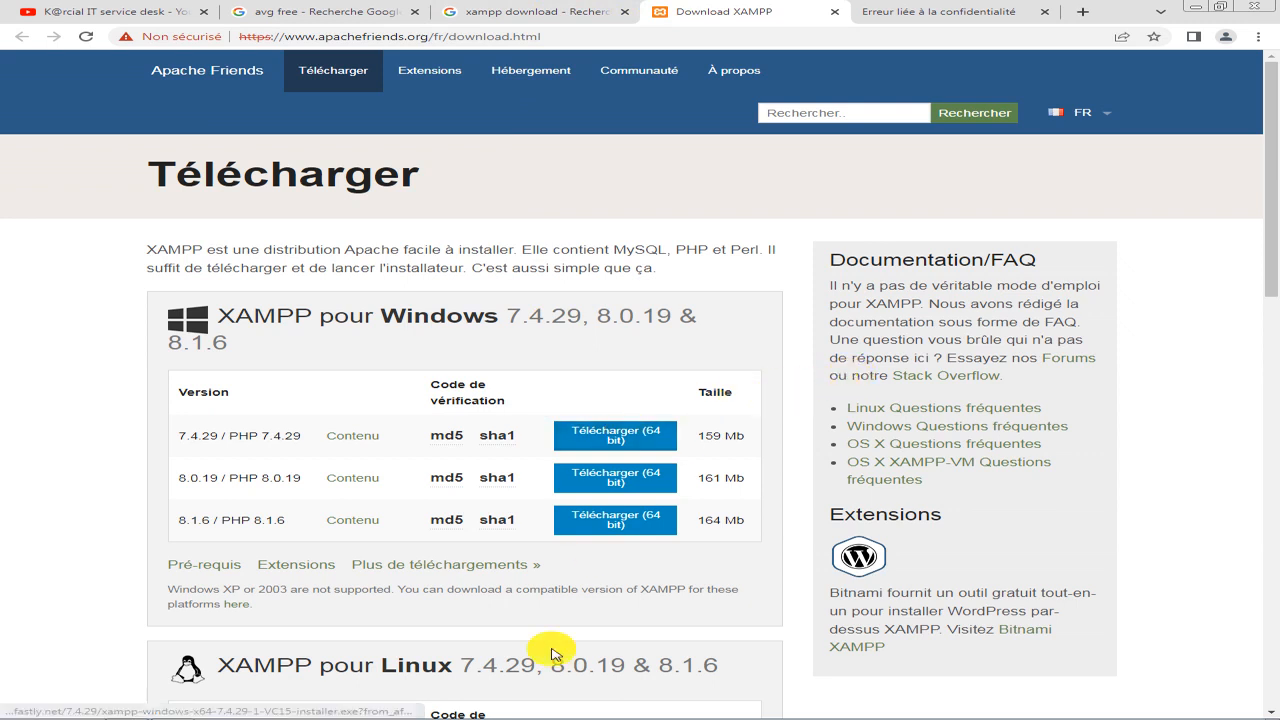
mouse_move(535, 710)
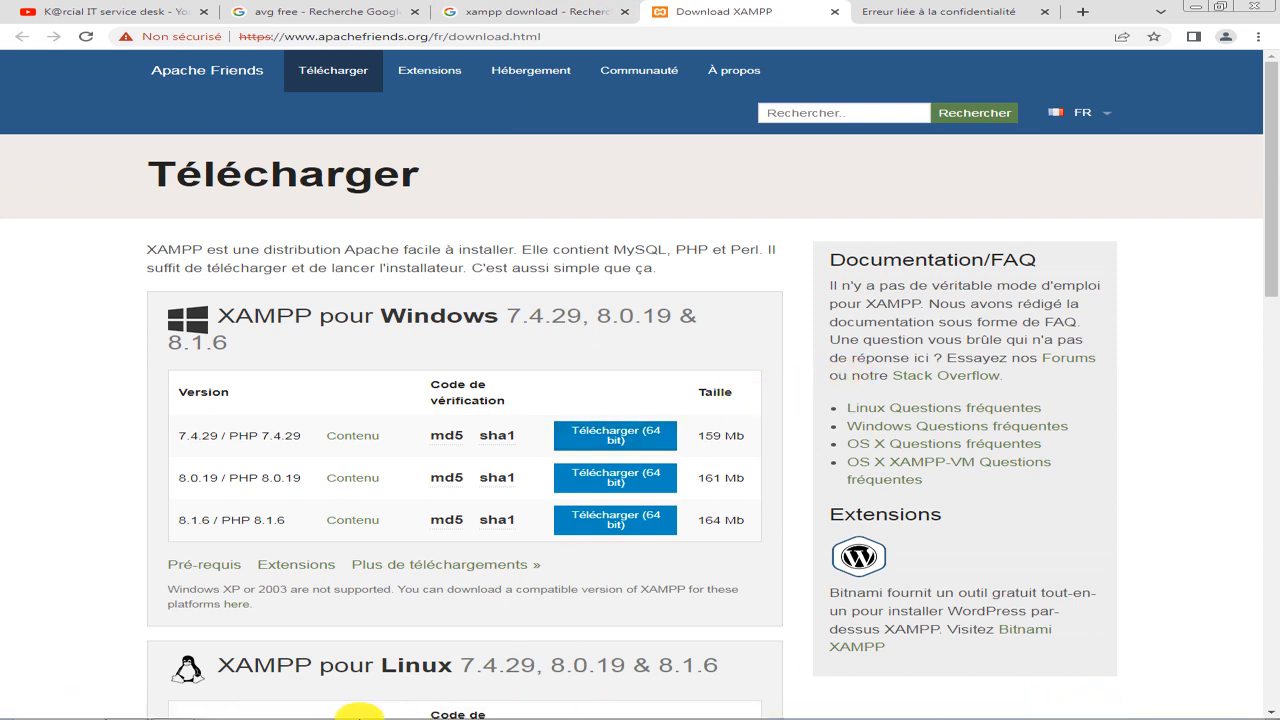
click(126, 709)
click(460, 248)
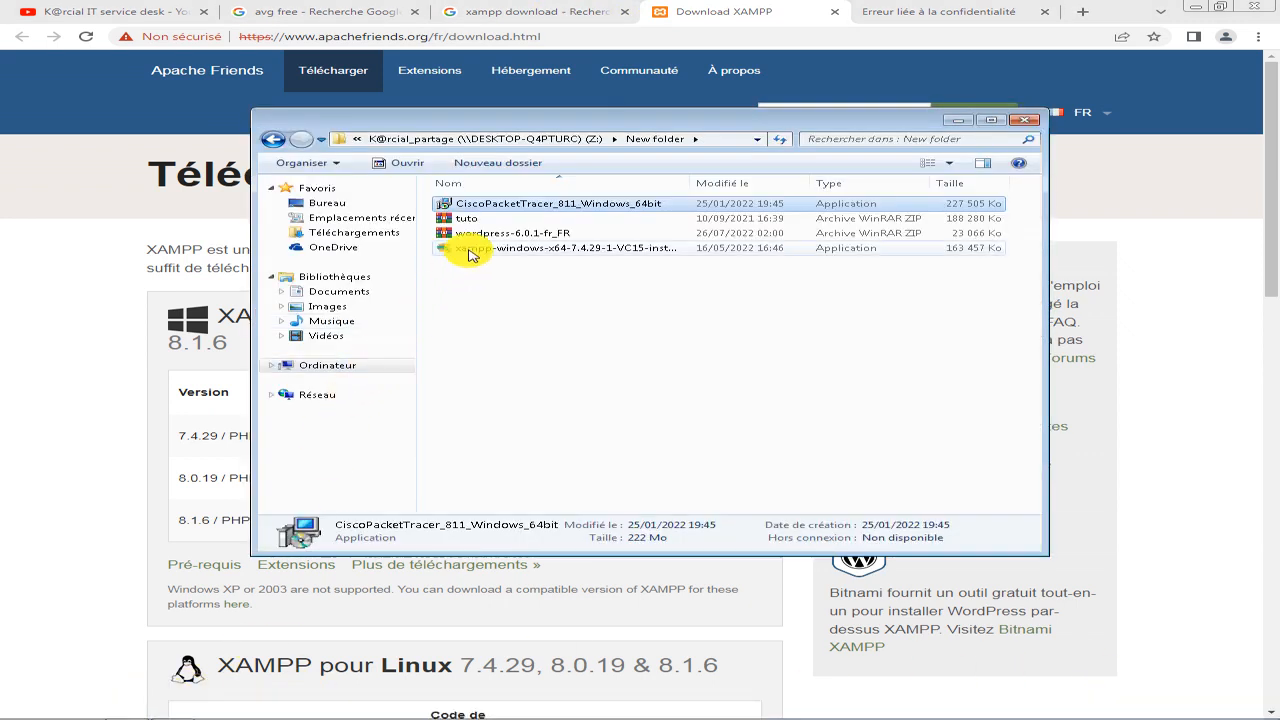
double_click(631, 251)
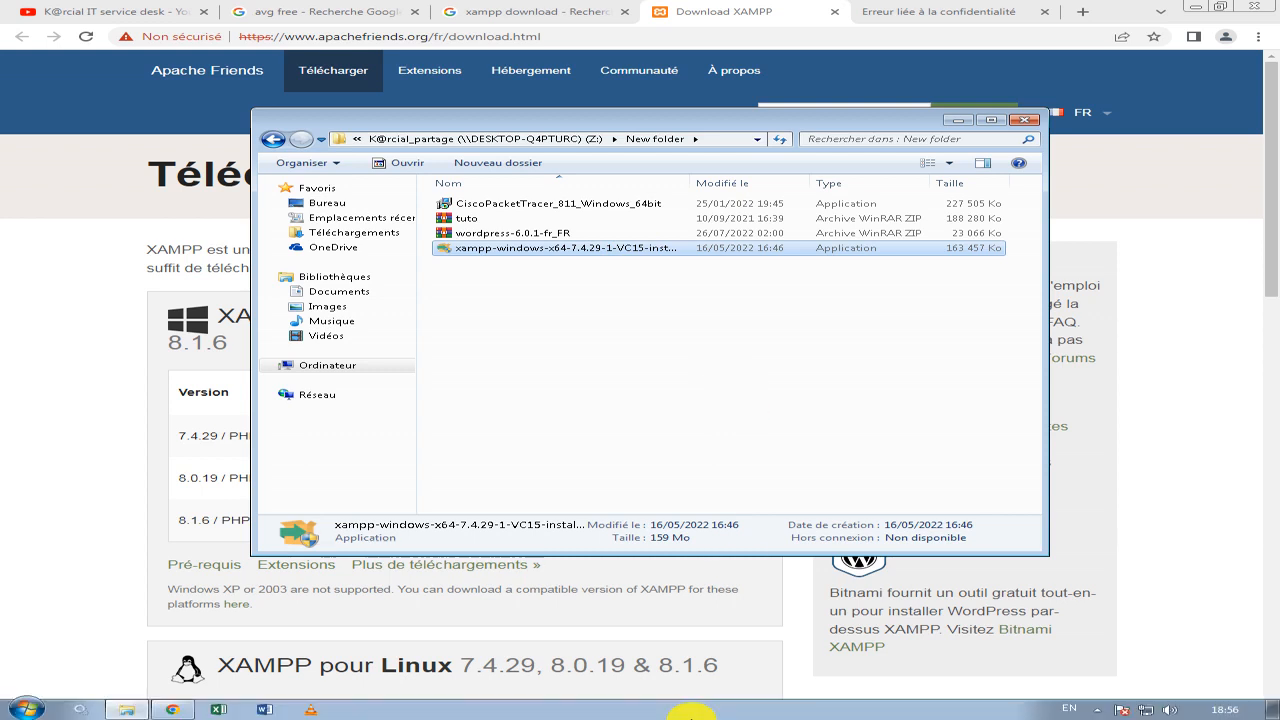
key(super)
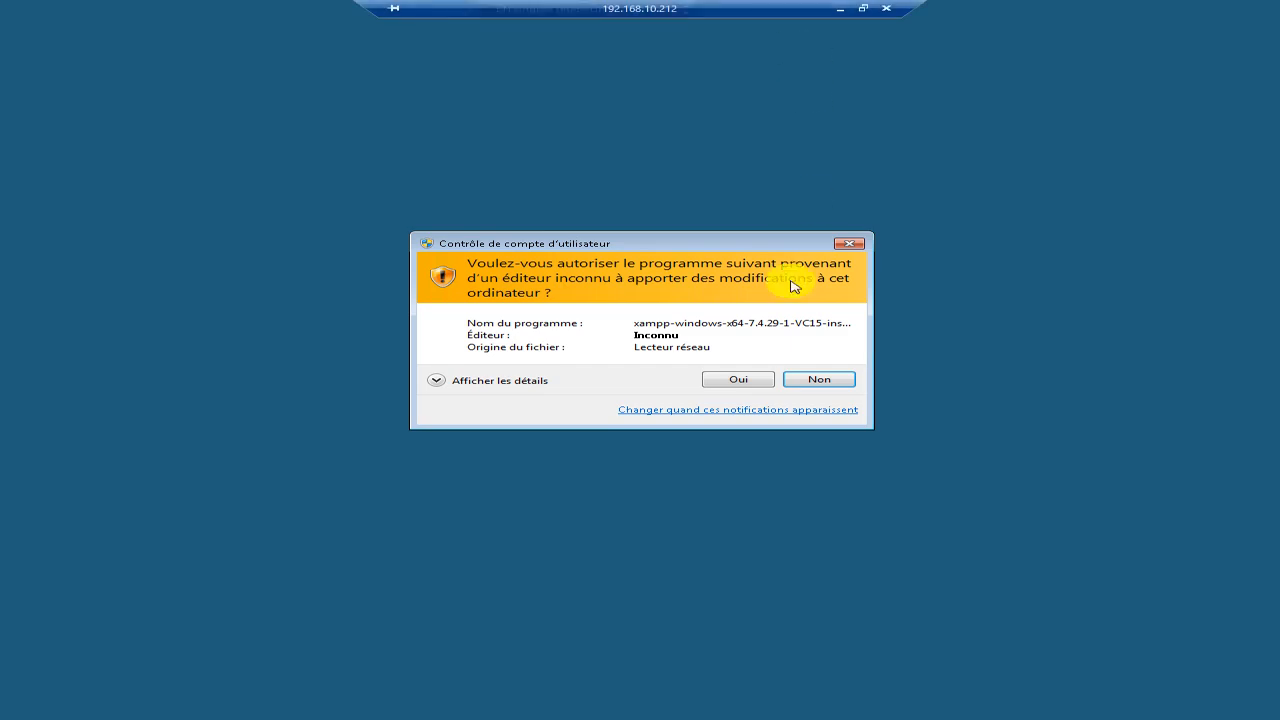
click(732, 376)
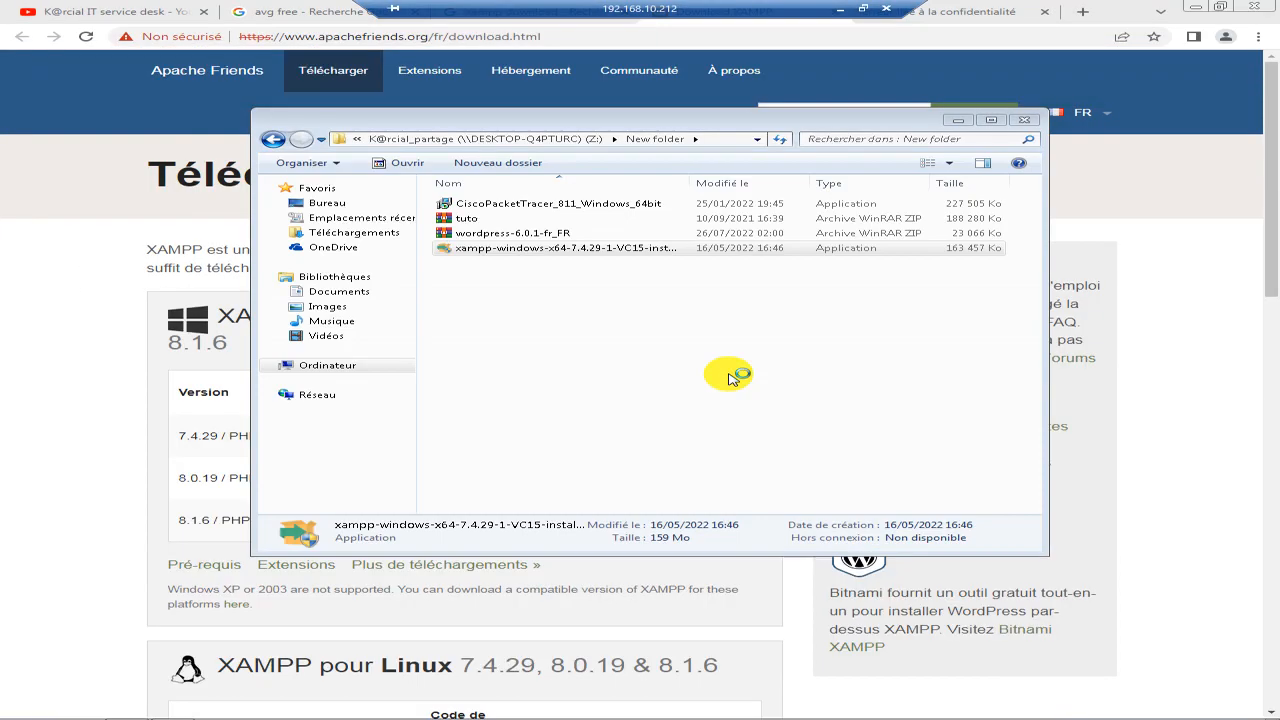
Return to the remote session, continue the installation despite the running antivirus, and acknowledge the User Account Control warning.
click(838, 12)
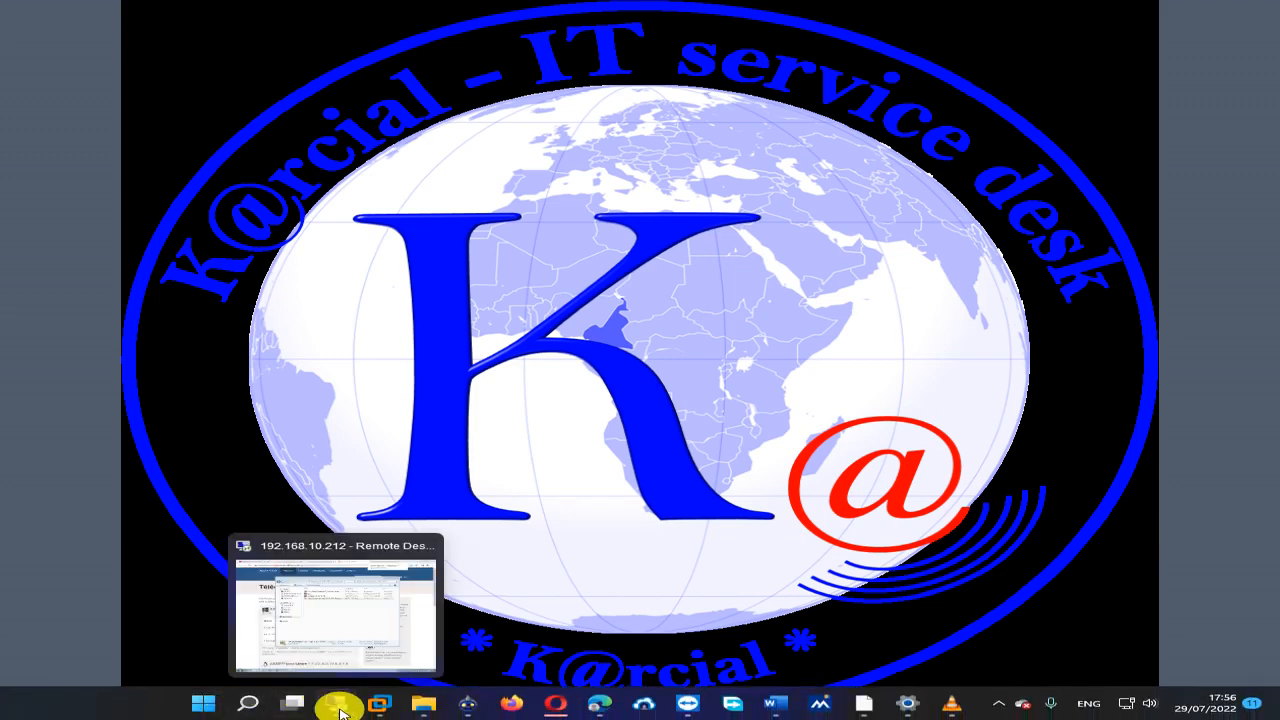
click(338, 704)
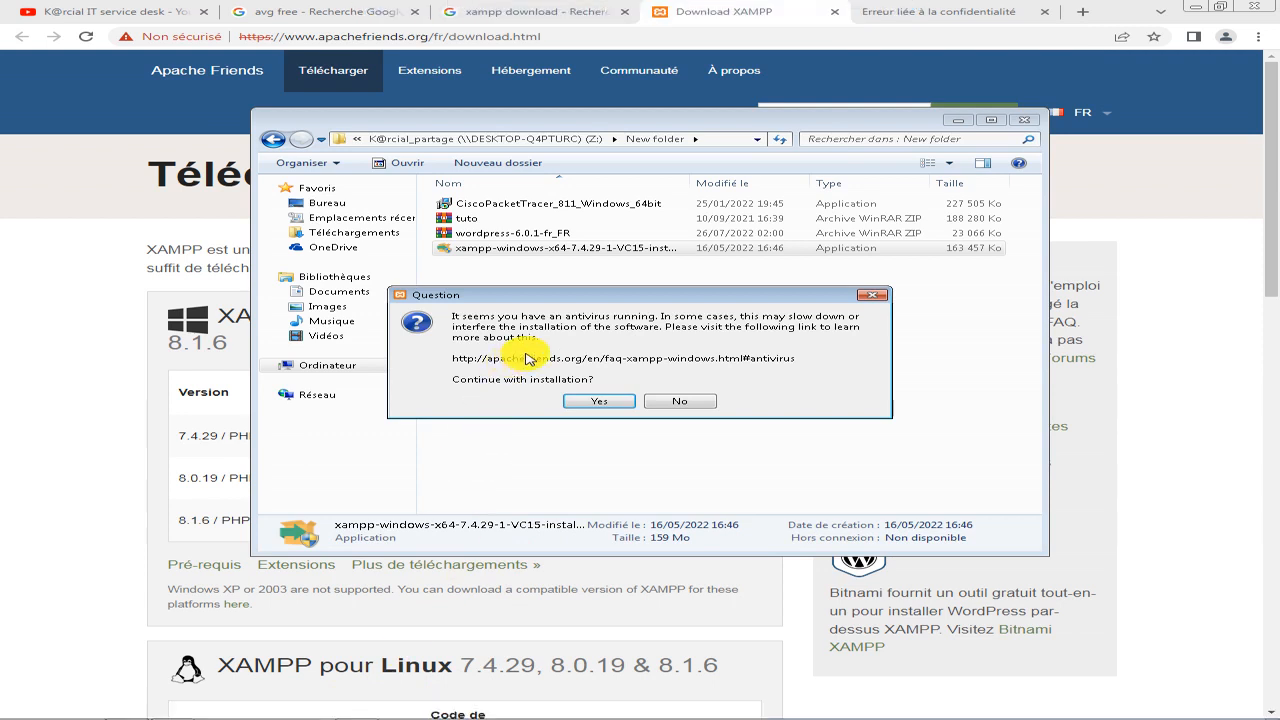
click(630, 402)
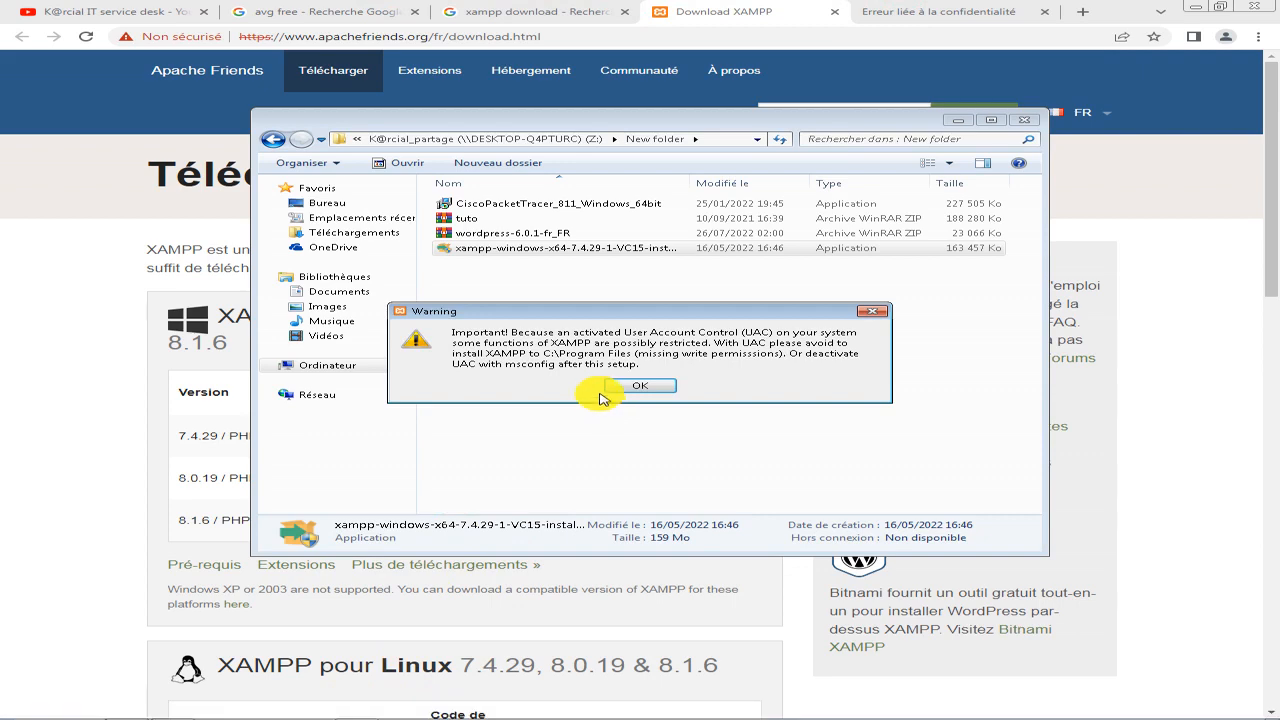
click(630, 387)
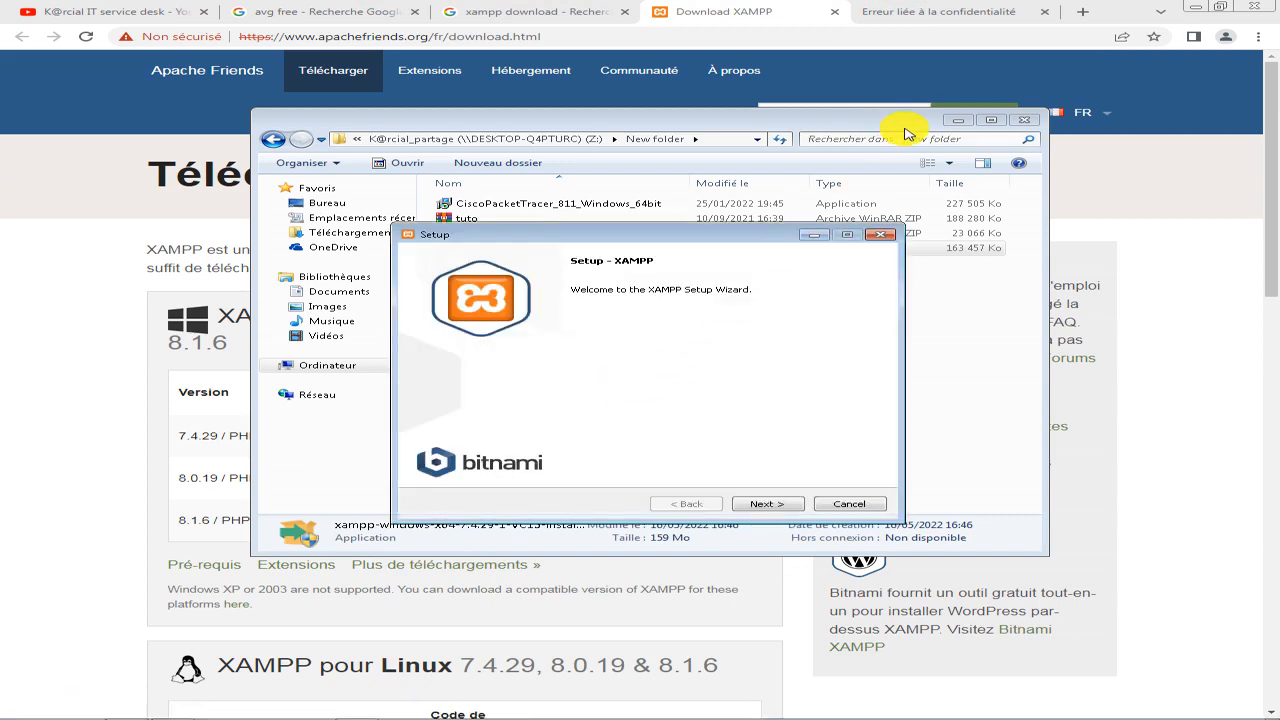
Minimize the browser and file explorer windows and continue past the XAMPP setup welcome page.
click(1195, 7)
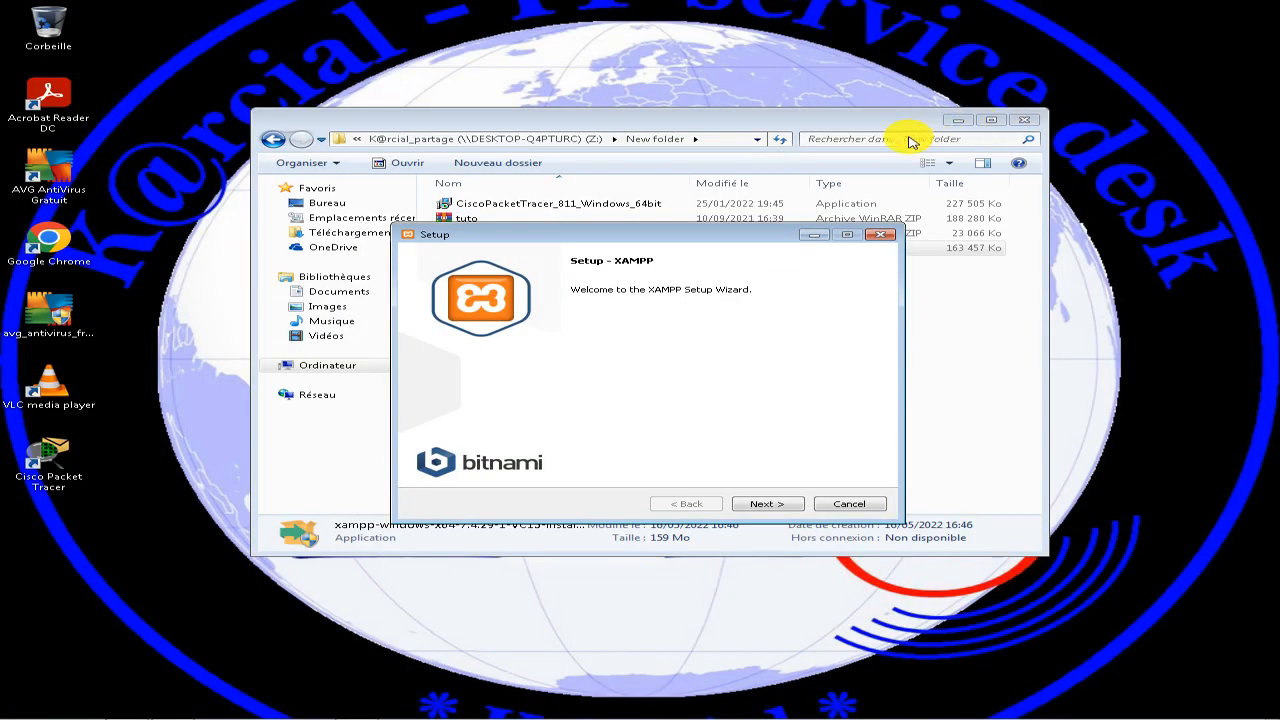
click(957, 121)
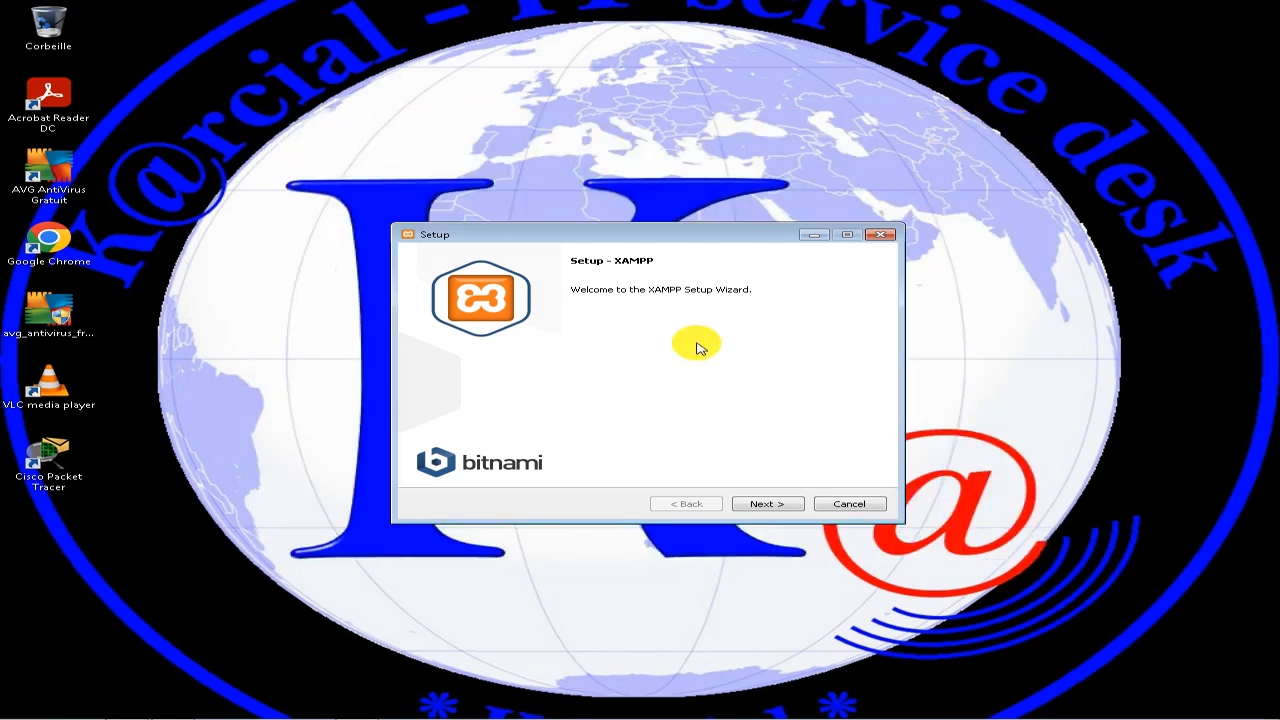
click(775, 506)
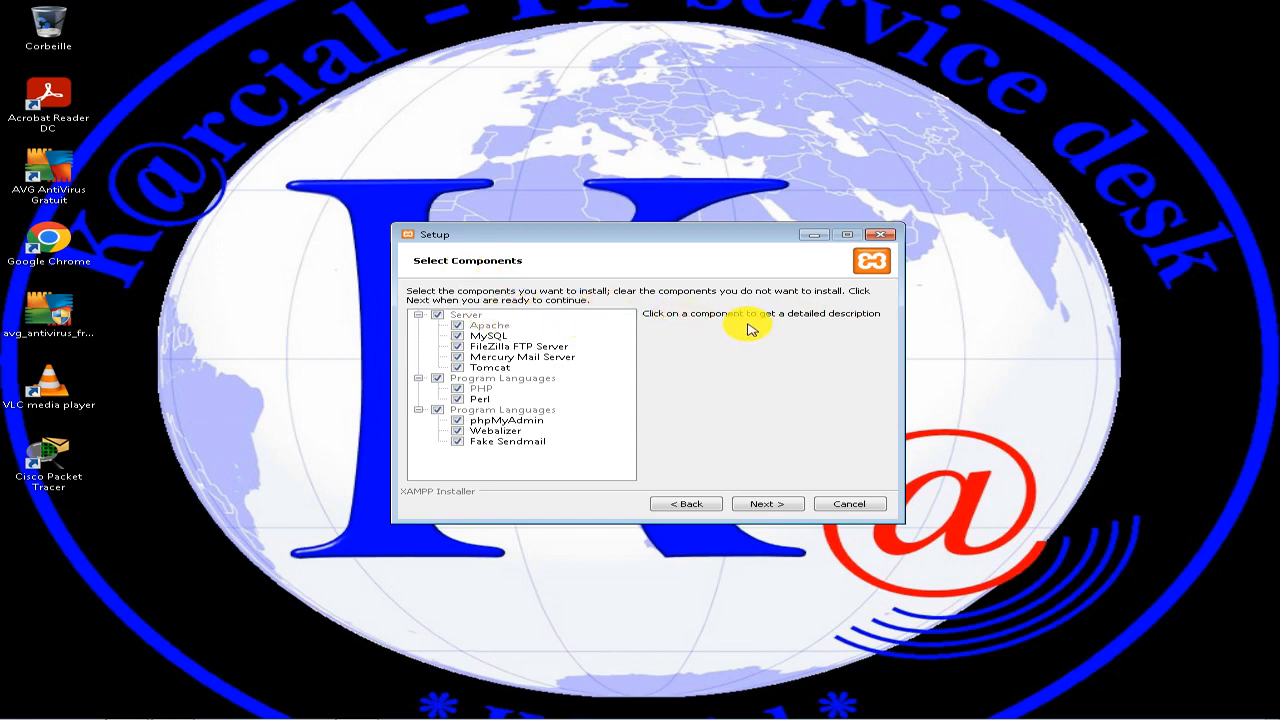
Try to clear the Apache component under Server in the XAMPP component selection.
click(488, 328)
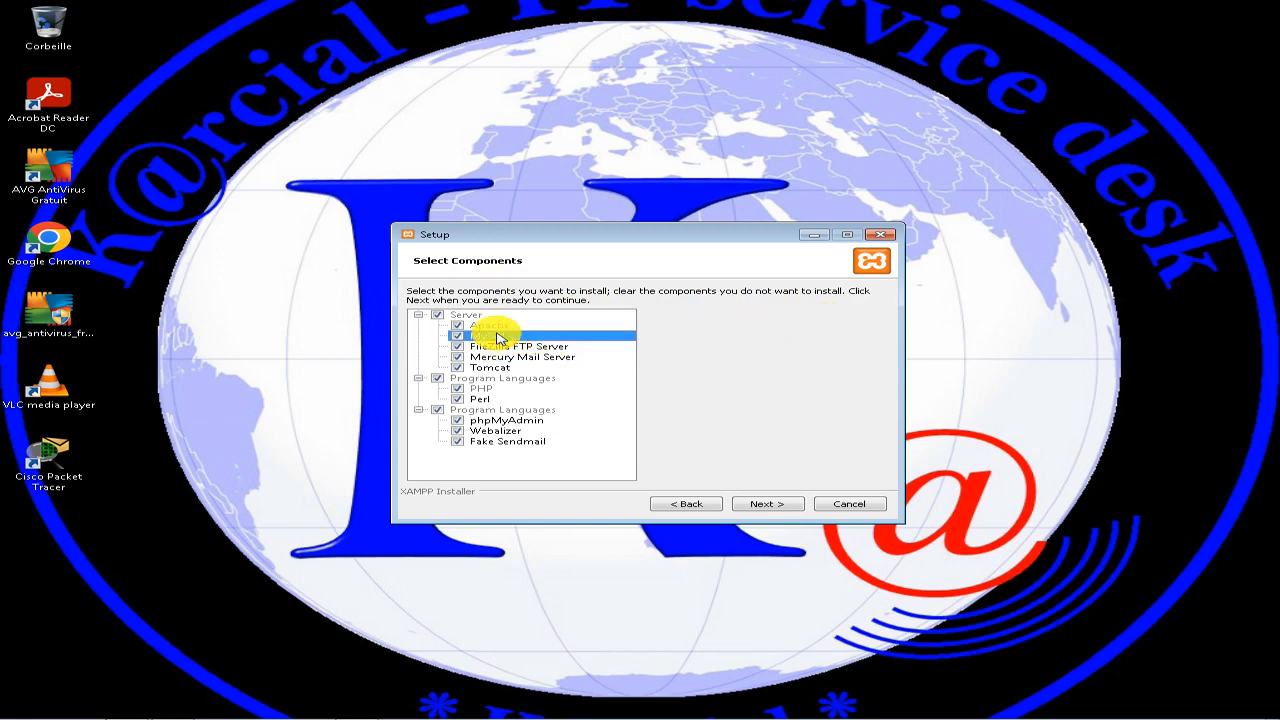
click(462, 317)
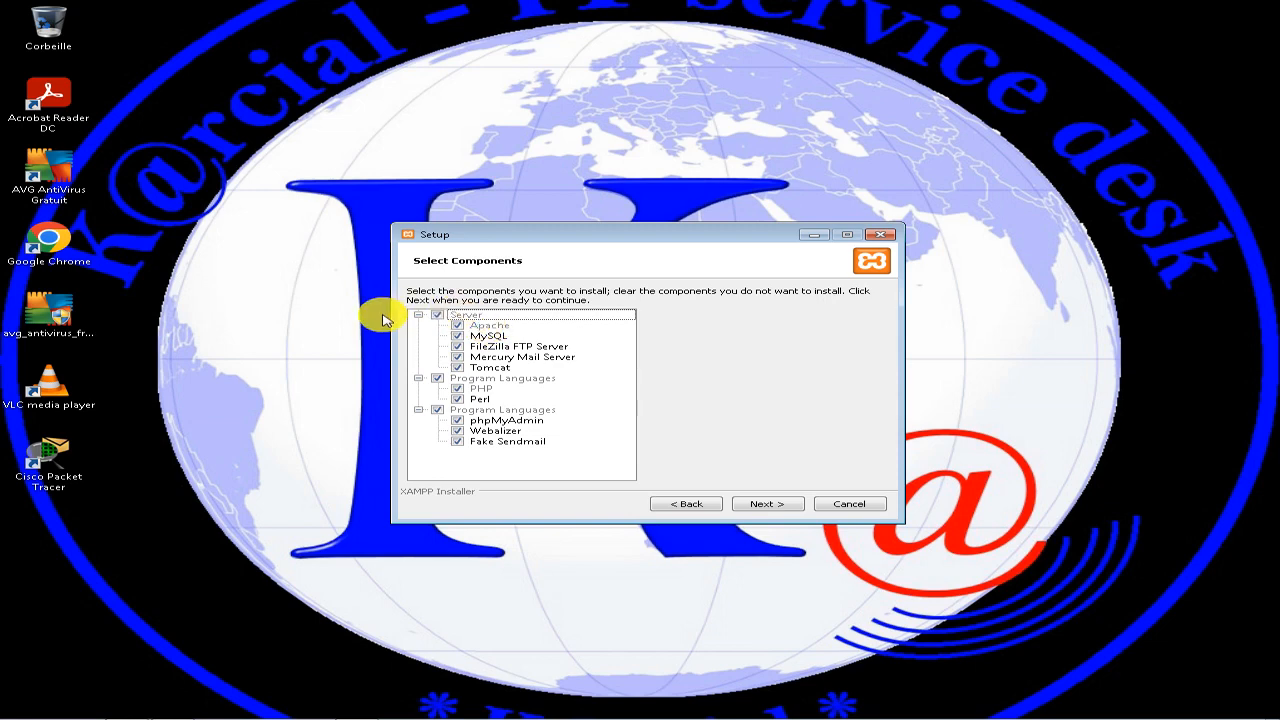
click(462, 329)
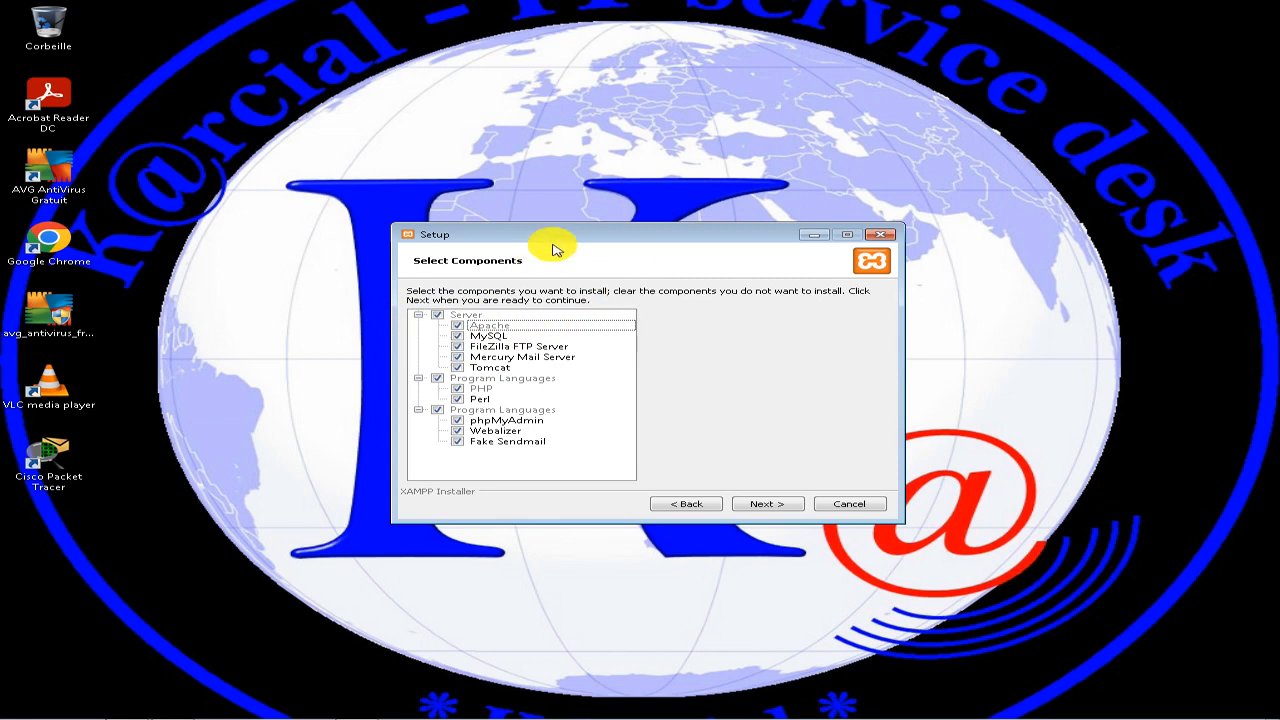
click(458, 330)
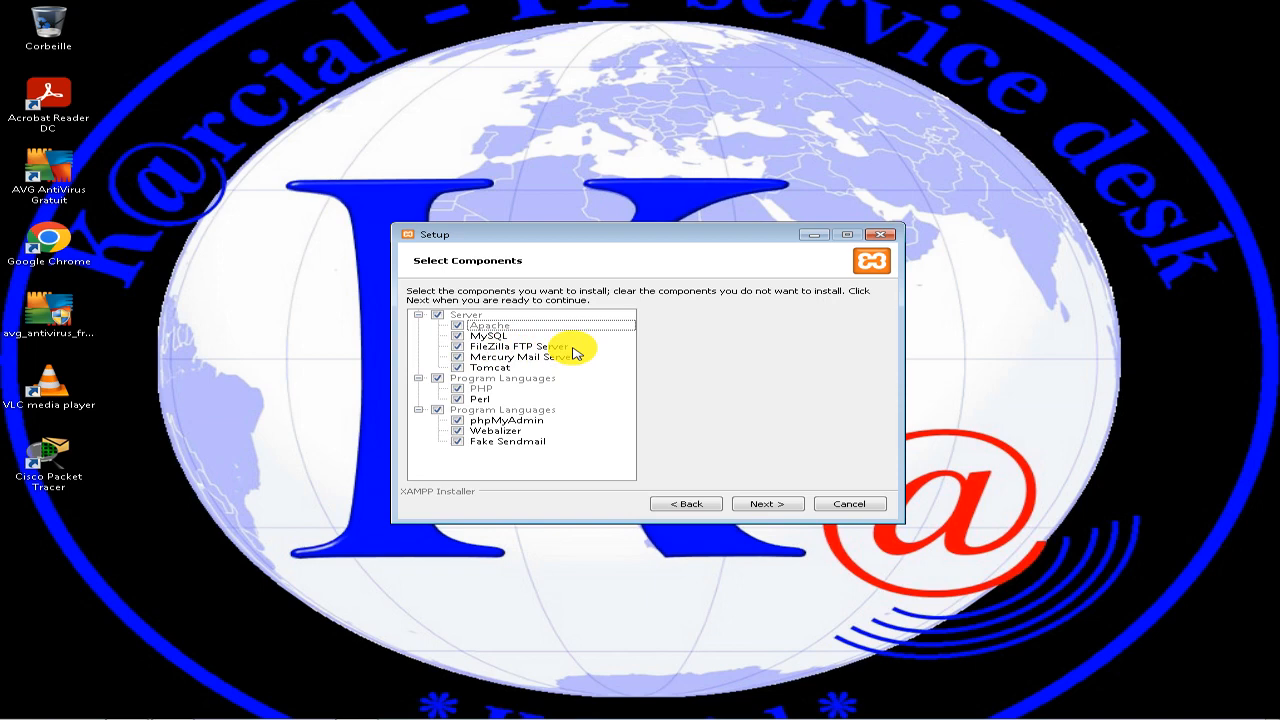
Clear the Mercury Mail Server, Tomcat and Perl components and select them again.
click(457, 357)
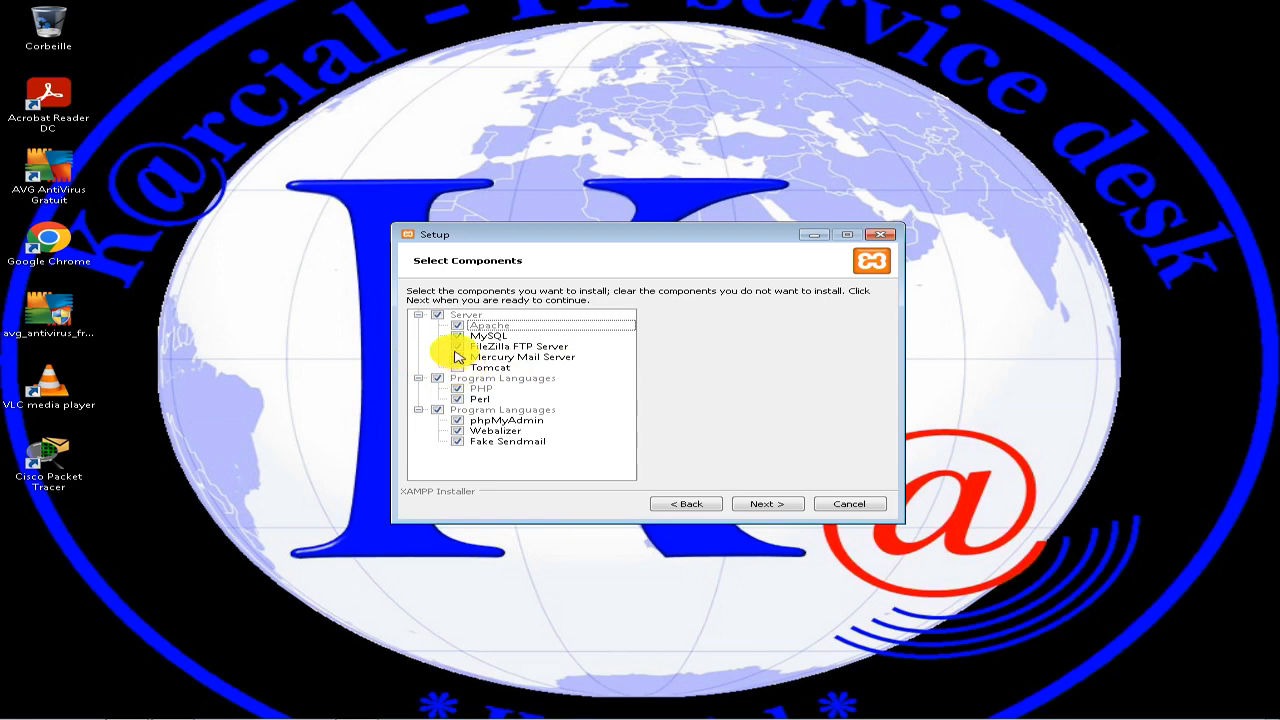
click(459, 367)
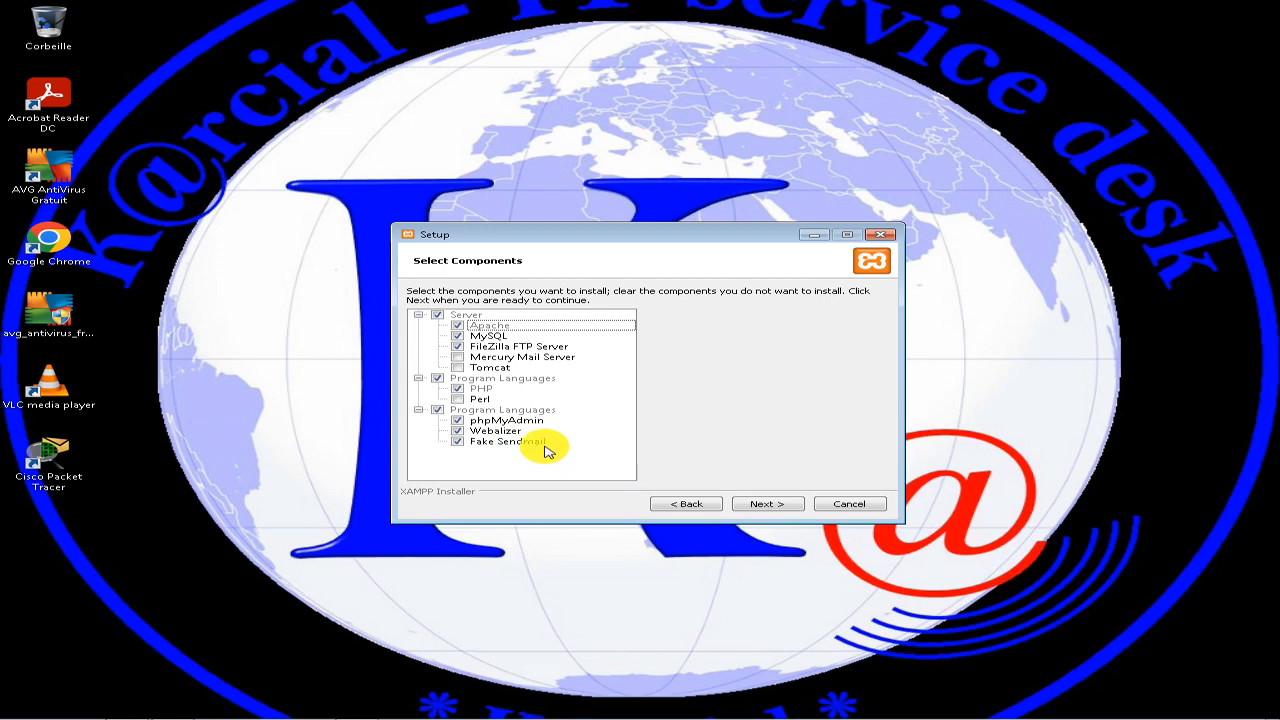
click(457, 399)
click(457, 357)
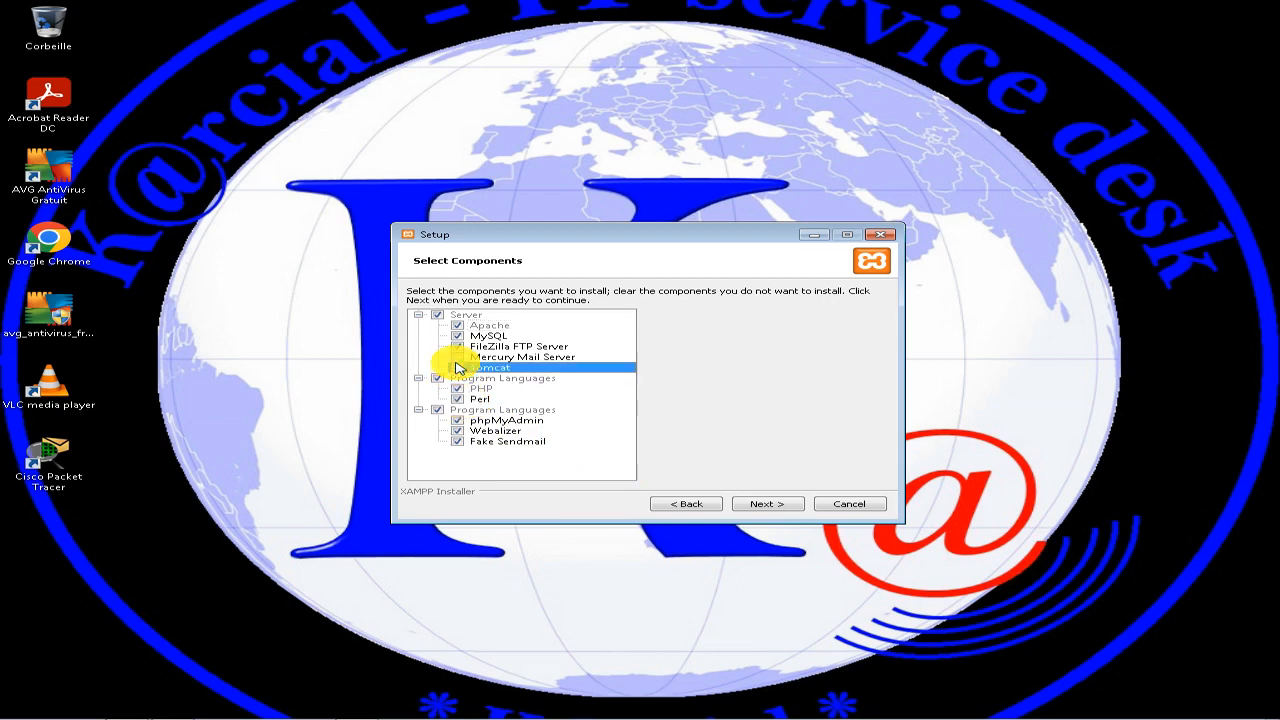
Accept the full component selection and inspect the folders on Disque local (C:) in a file window moved beside the installer.
click(764, 504)
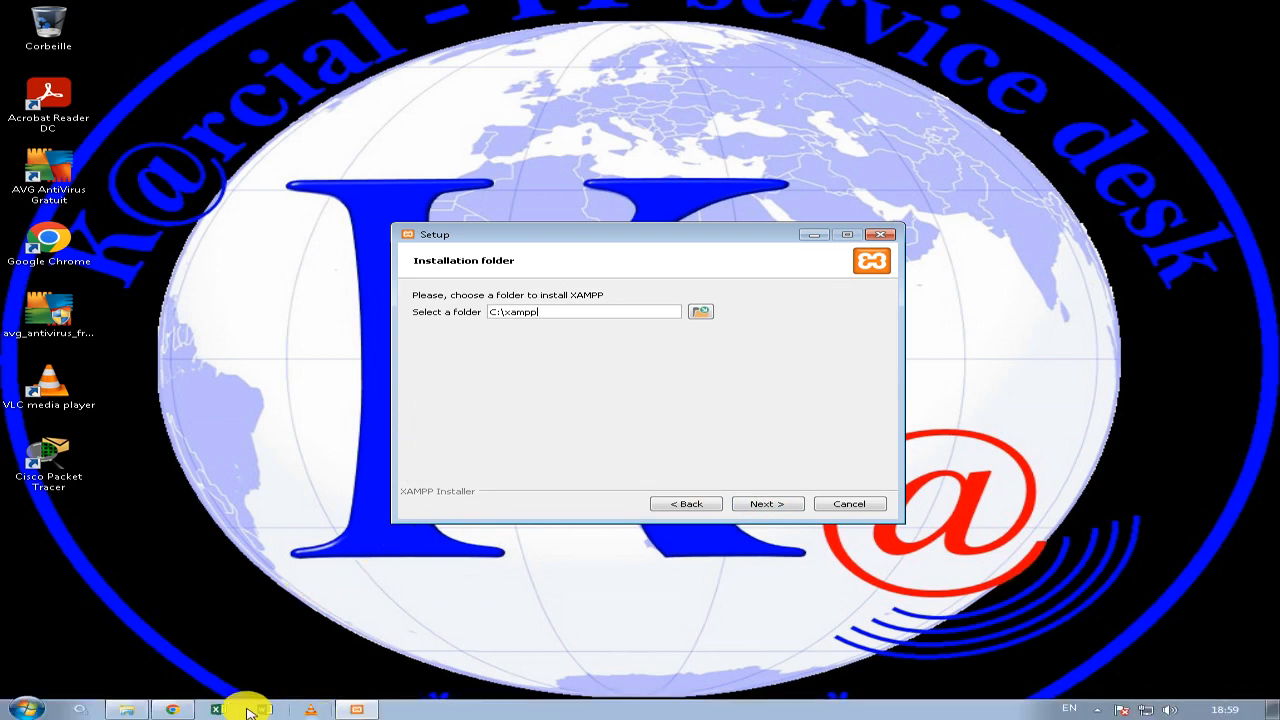
click(128, 710)
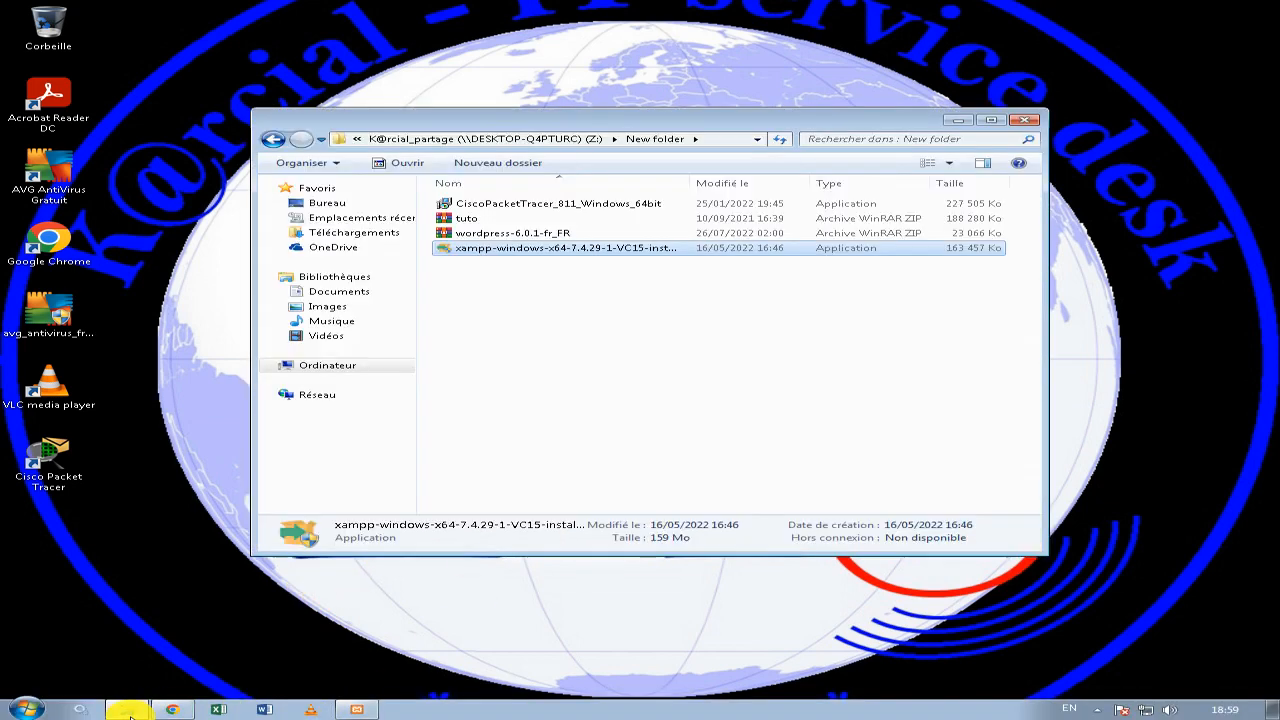
click(327, 366)
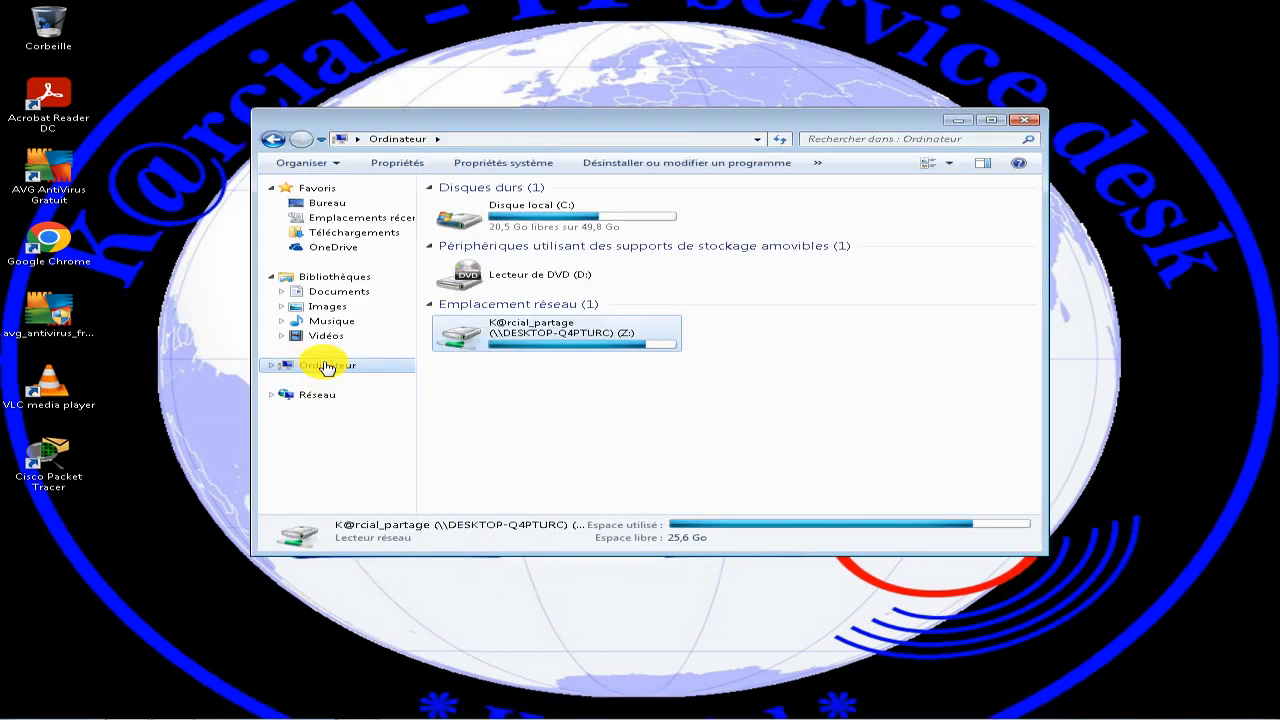
double_click(537, 206)
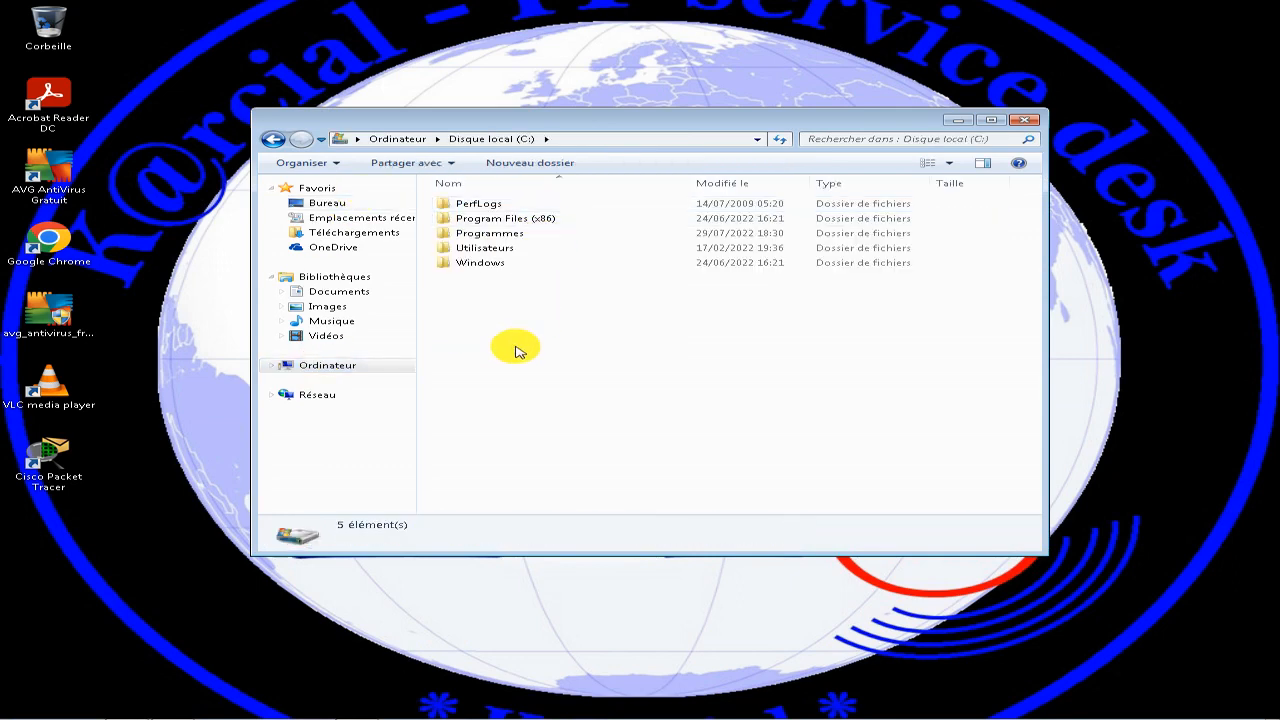
click(608, 132)
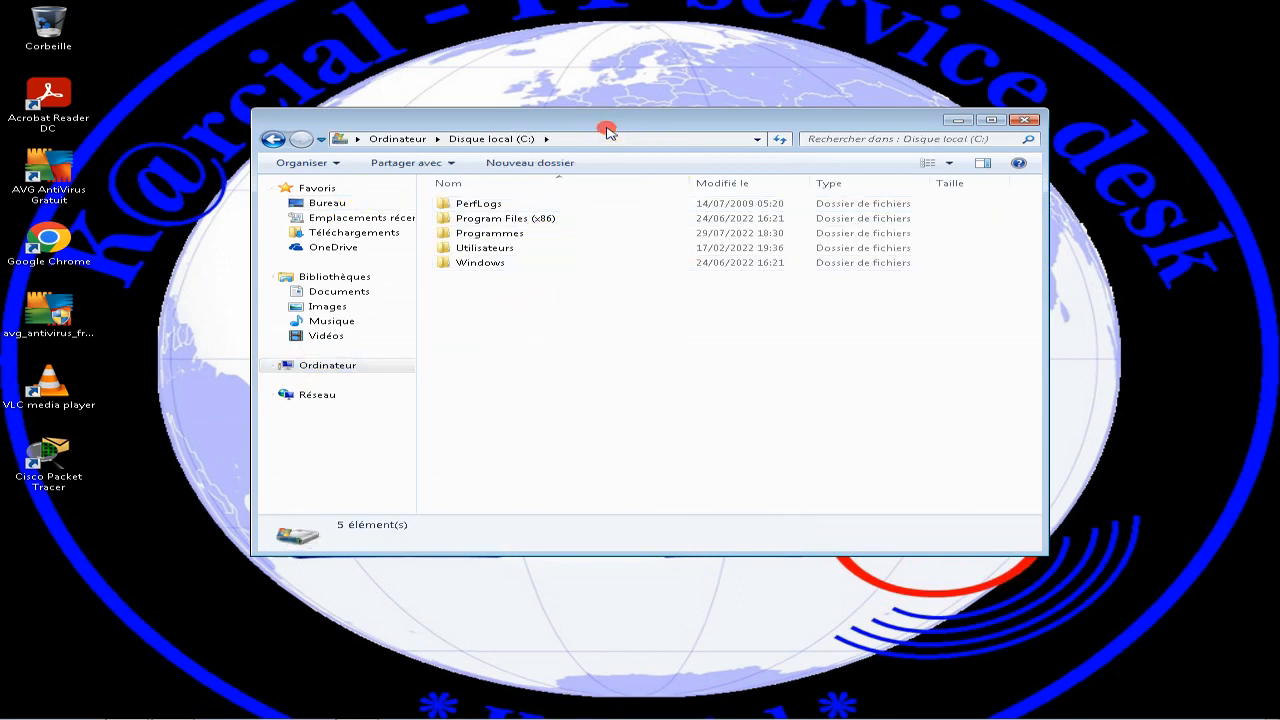
drag(608, 132, 903, 84)
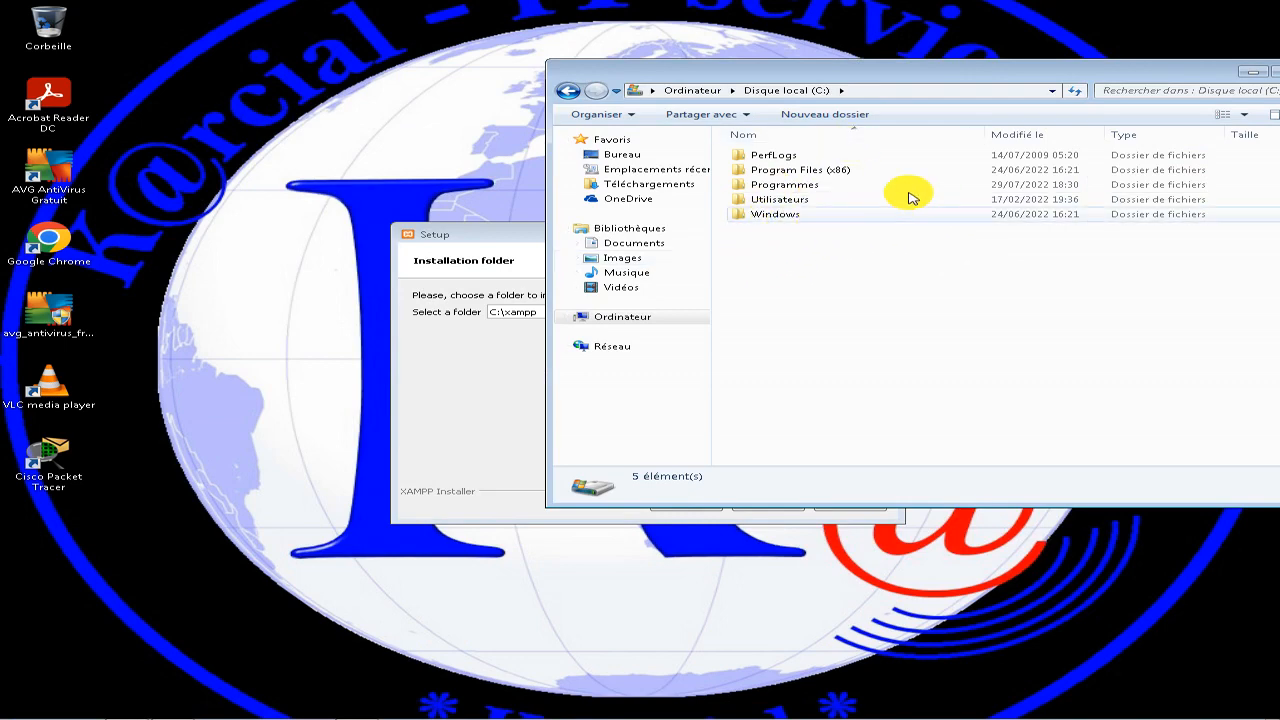
click(640, 316)
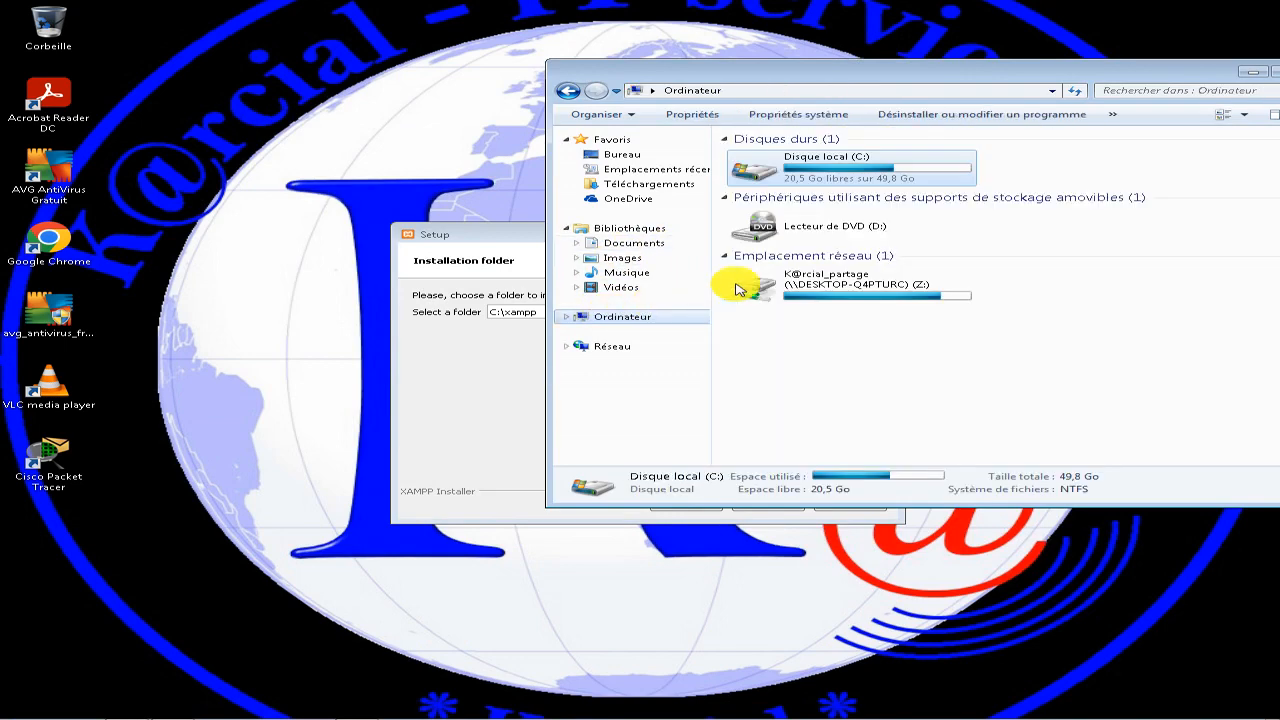
double_click(755, 168)
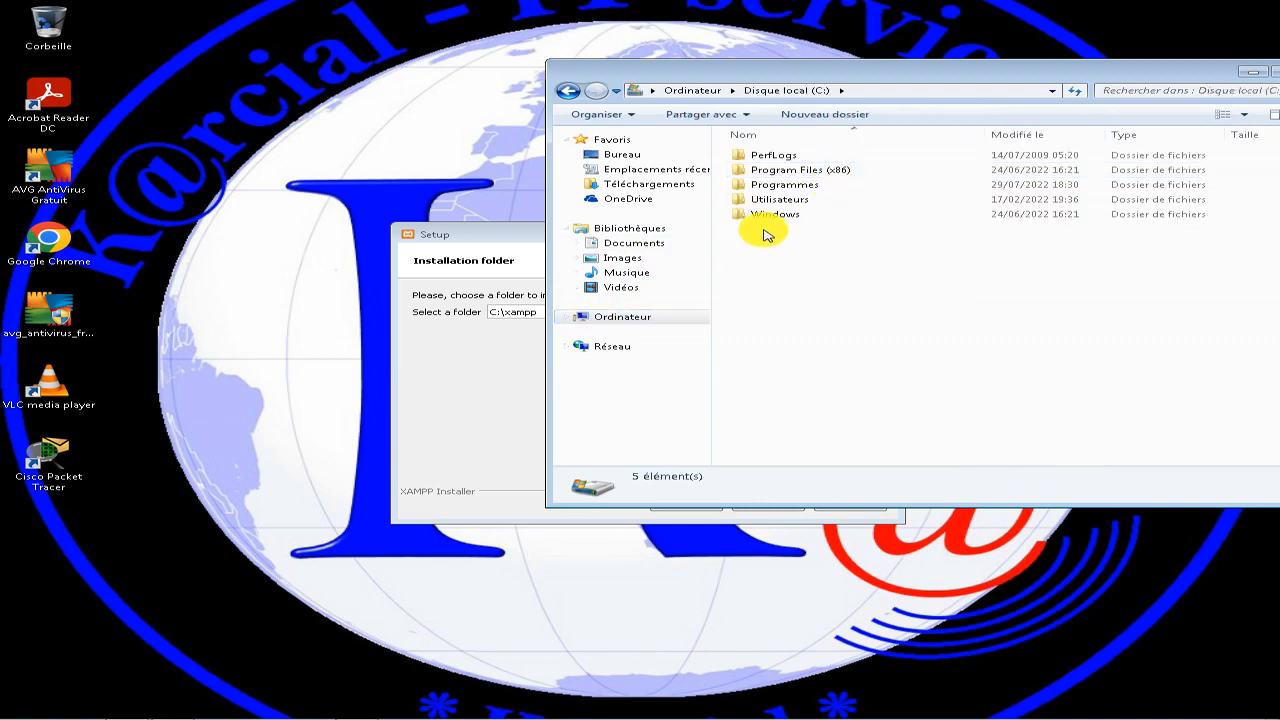
Keep C:\xampp as the installation folder and English as the control panel language, continuing to the Bitnami for XAMPP page.
click(472, 236)
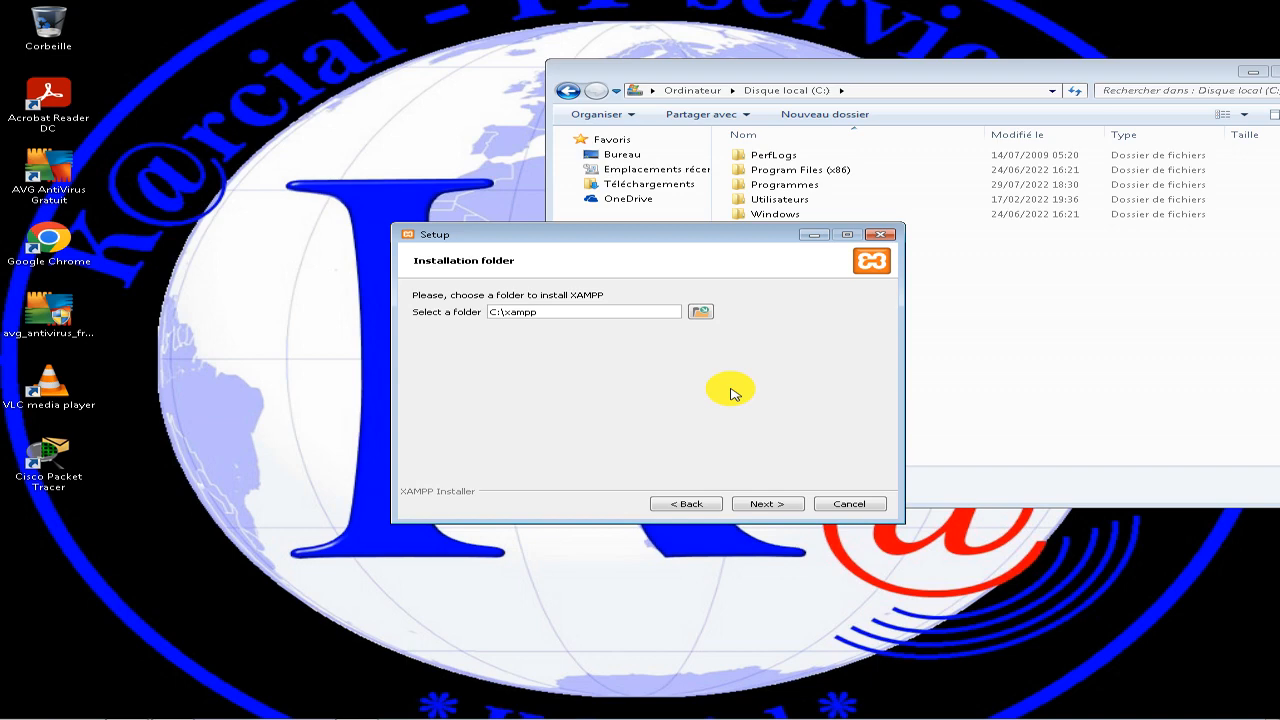
click(780, 503)
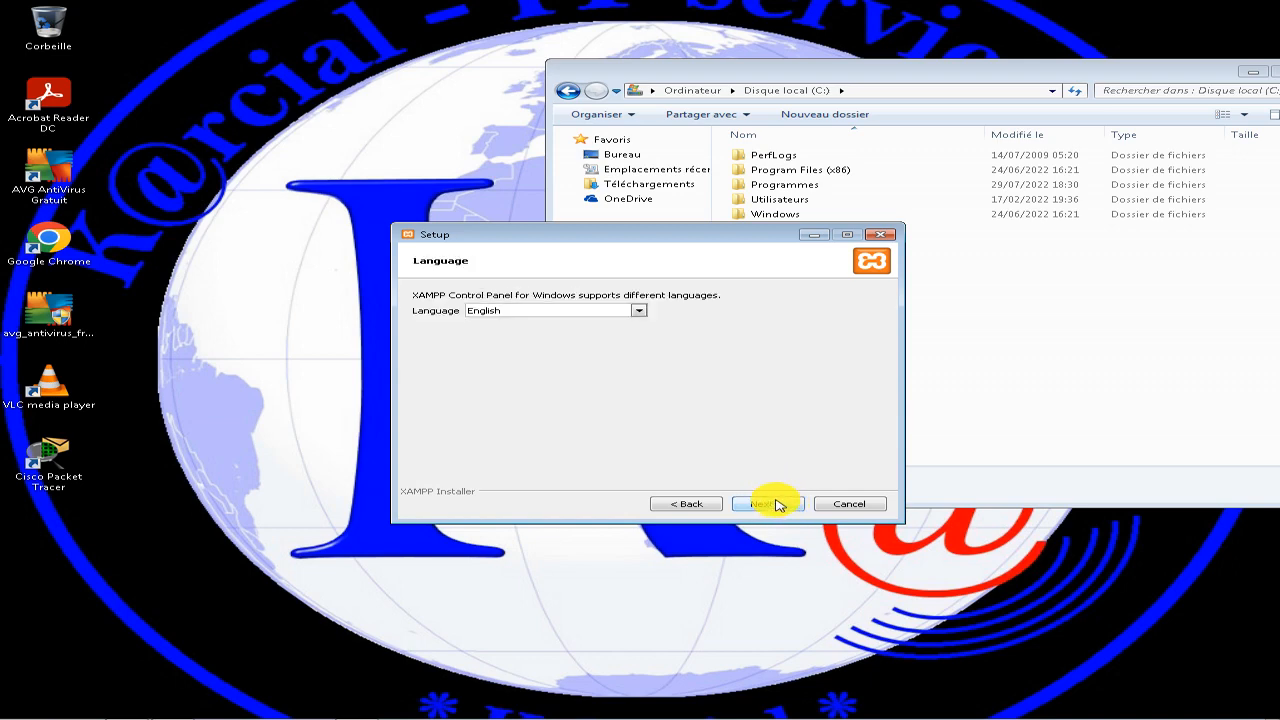
click(638, 311)
click(638, 311)
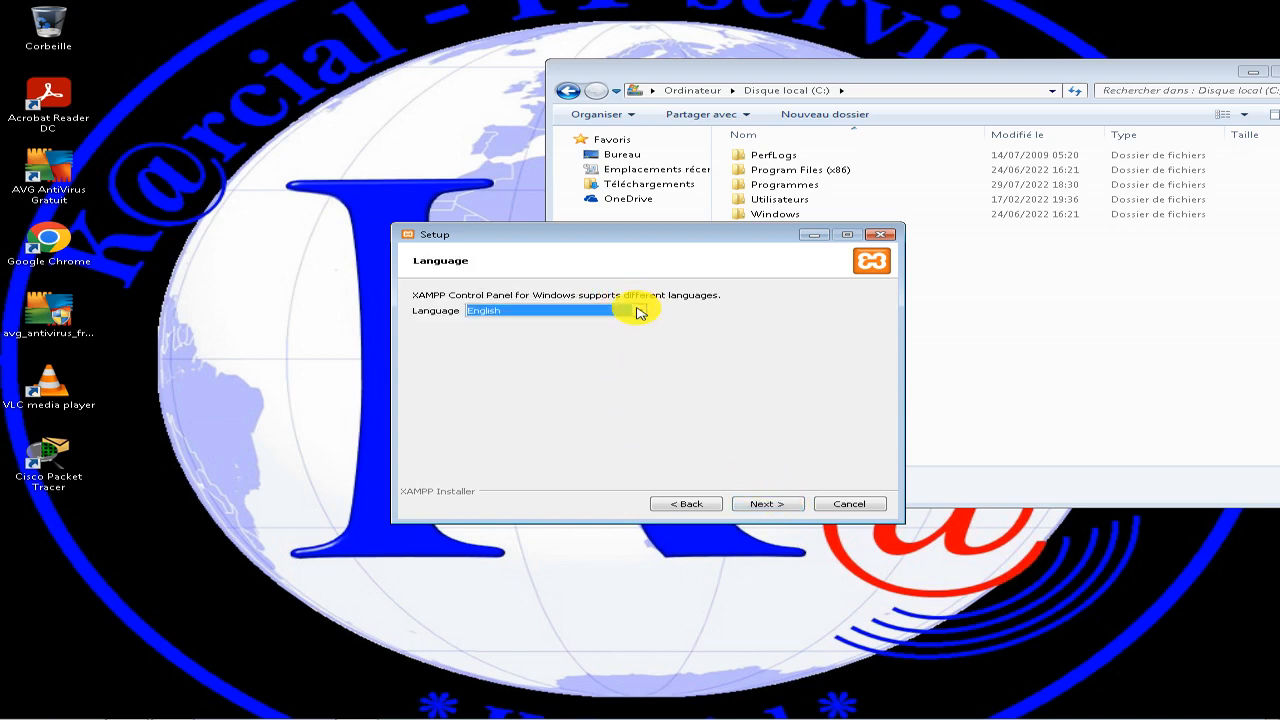
click(766, 505)
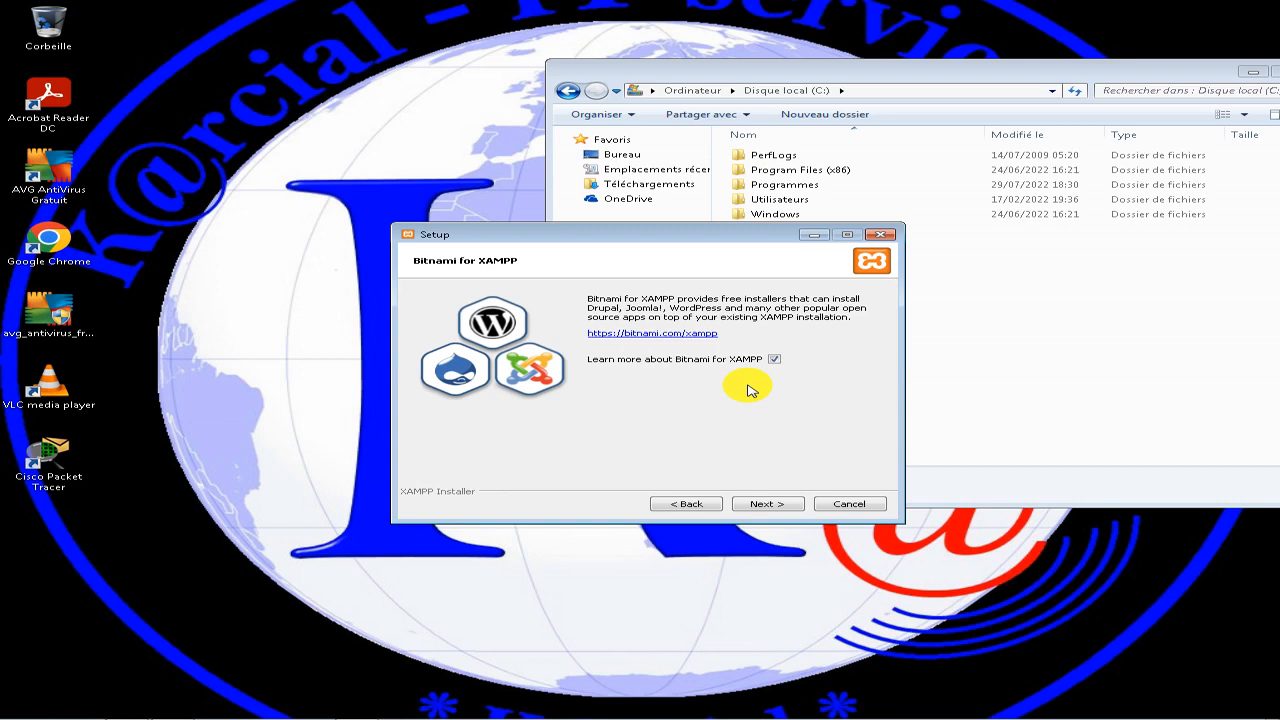
Decline learning more about Bitnami for XAMPP and start the XAMPP installation.
click(775, 359)
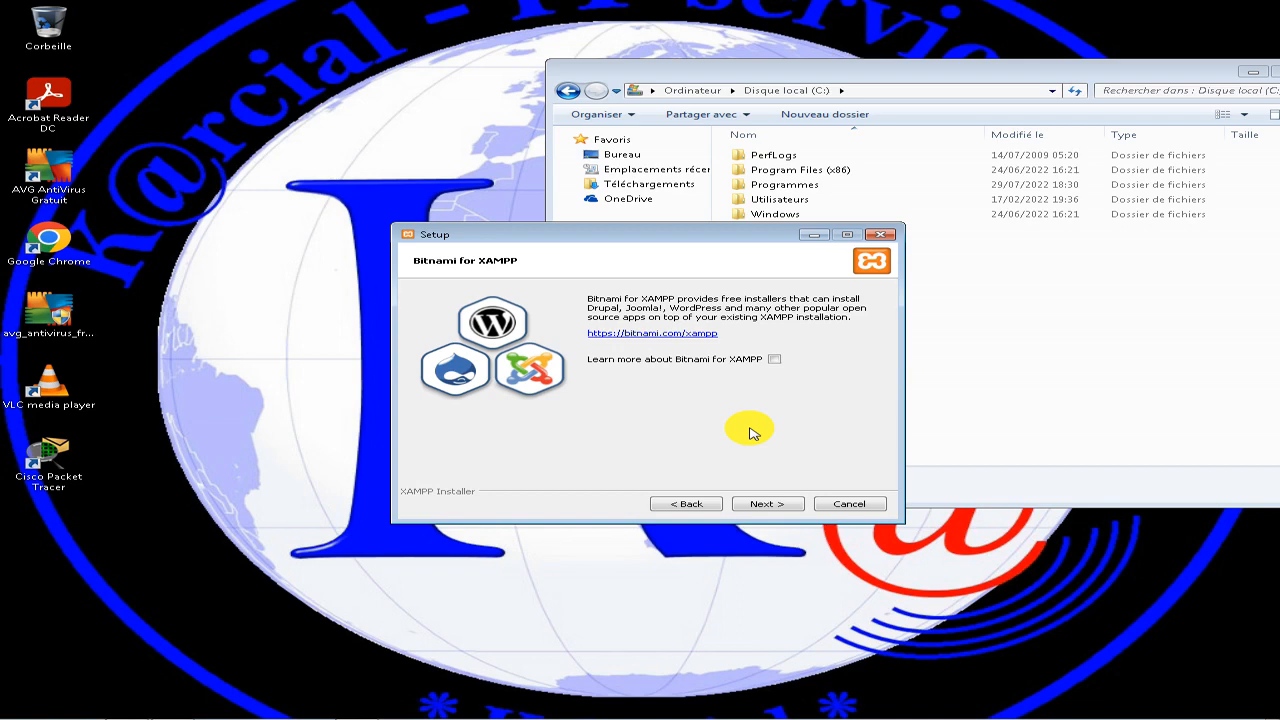
click(767, 505)
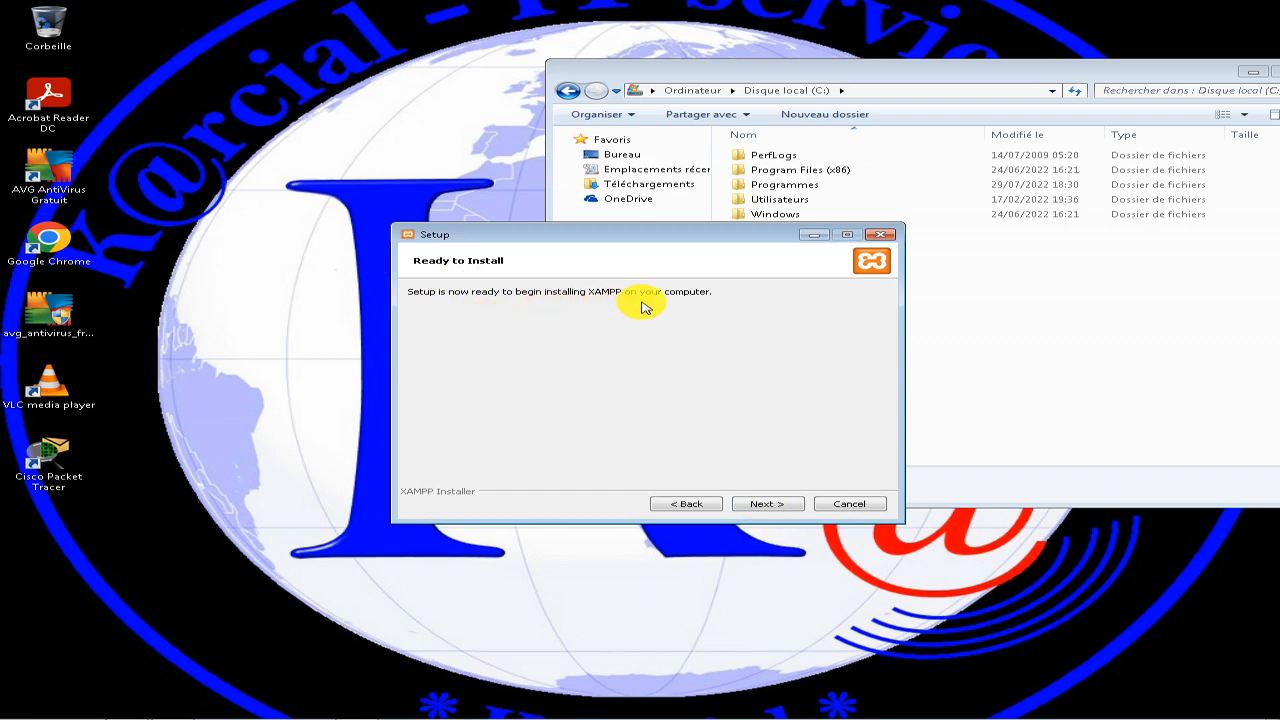
click(775, 504)
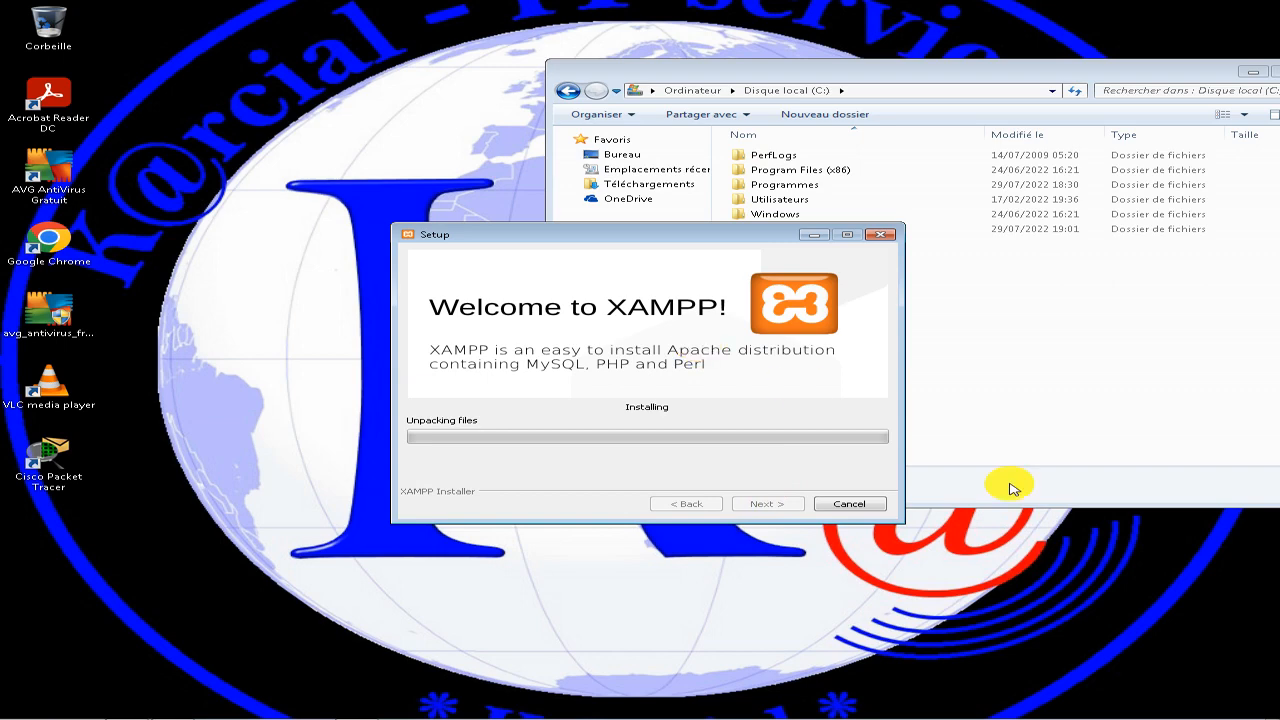
mouse_move(1068, 717)
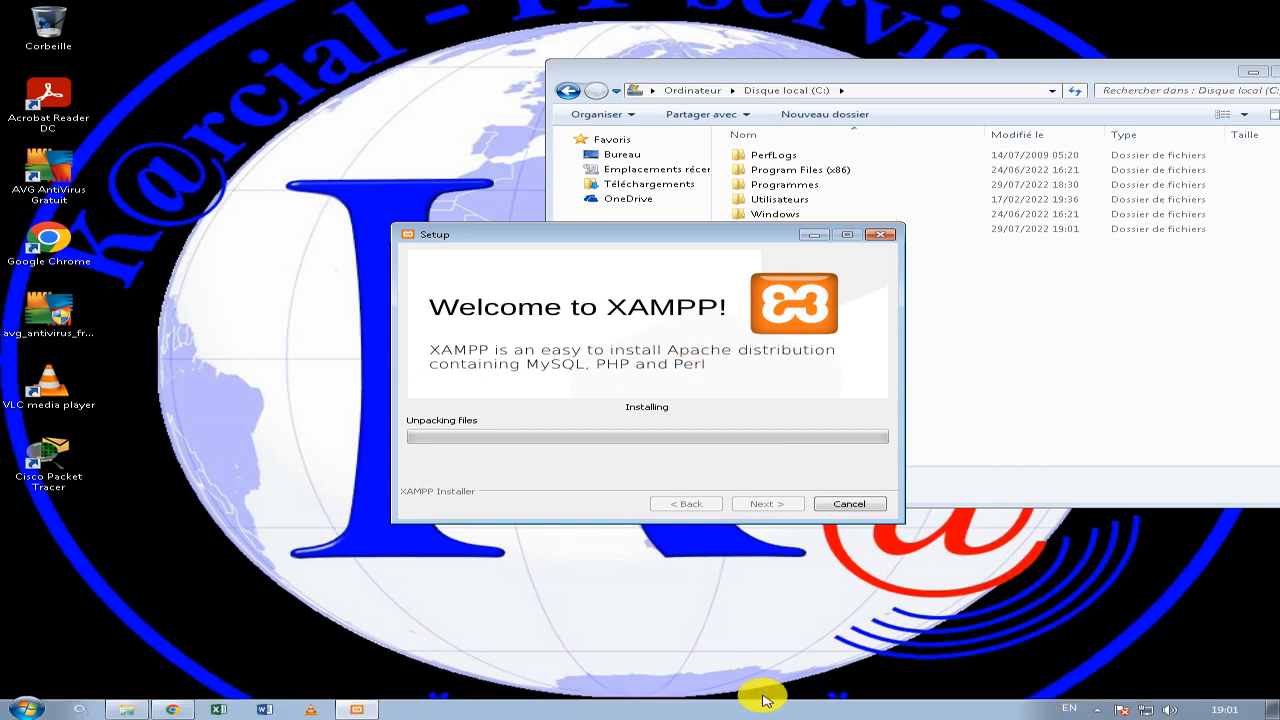
key(super)
mouse_move(770, 11)
key(super)
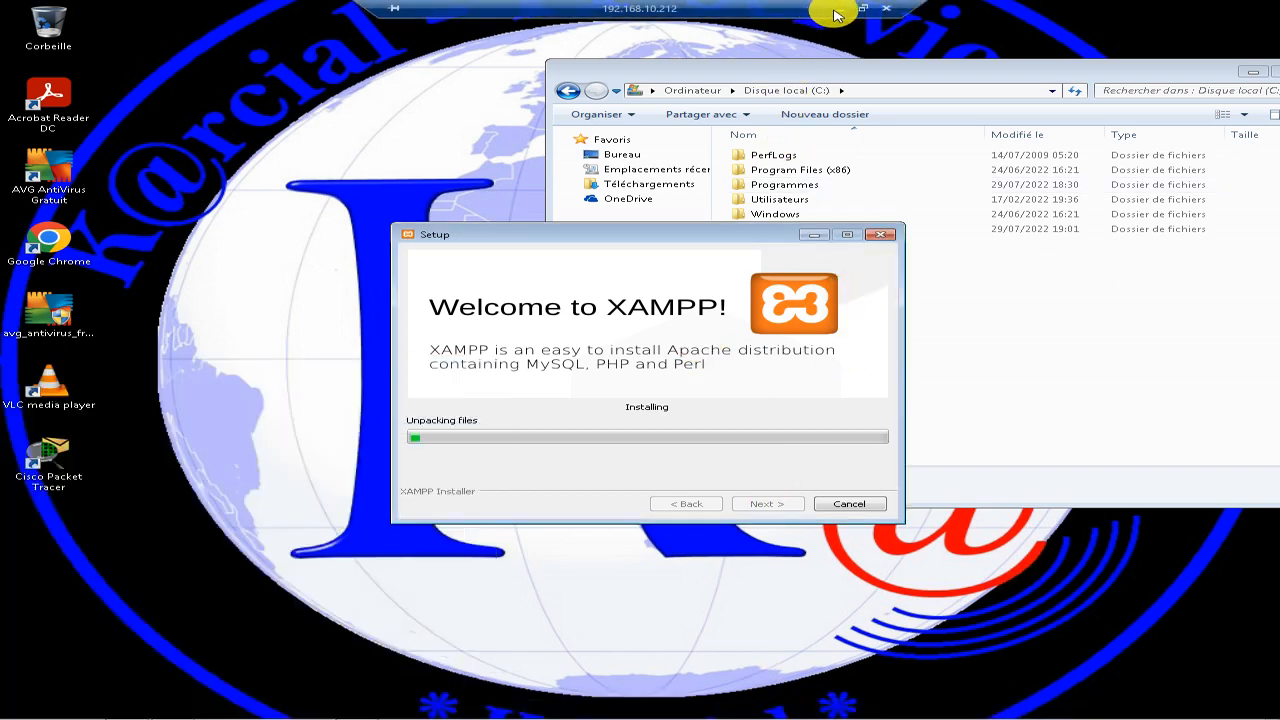
click(841, 9)
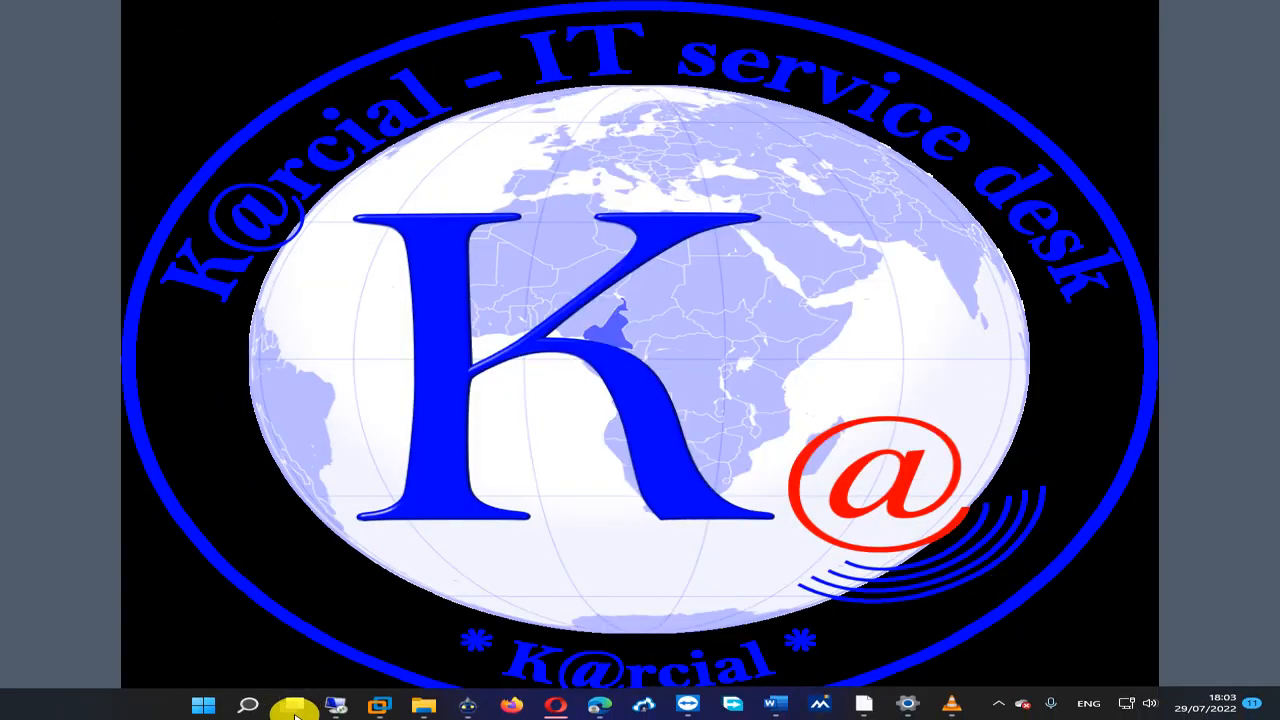
click(345, 702)
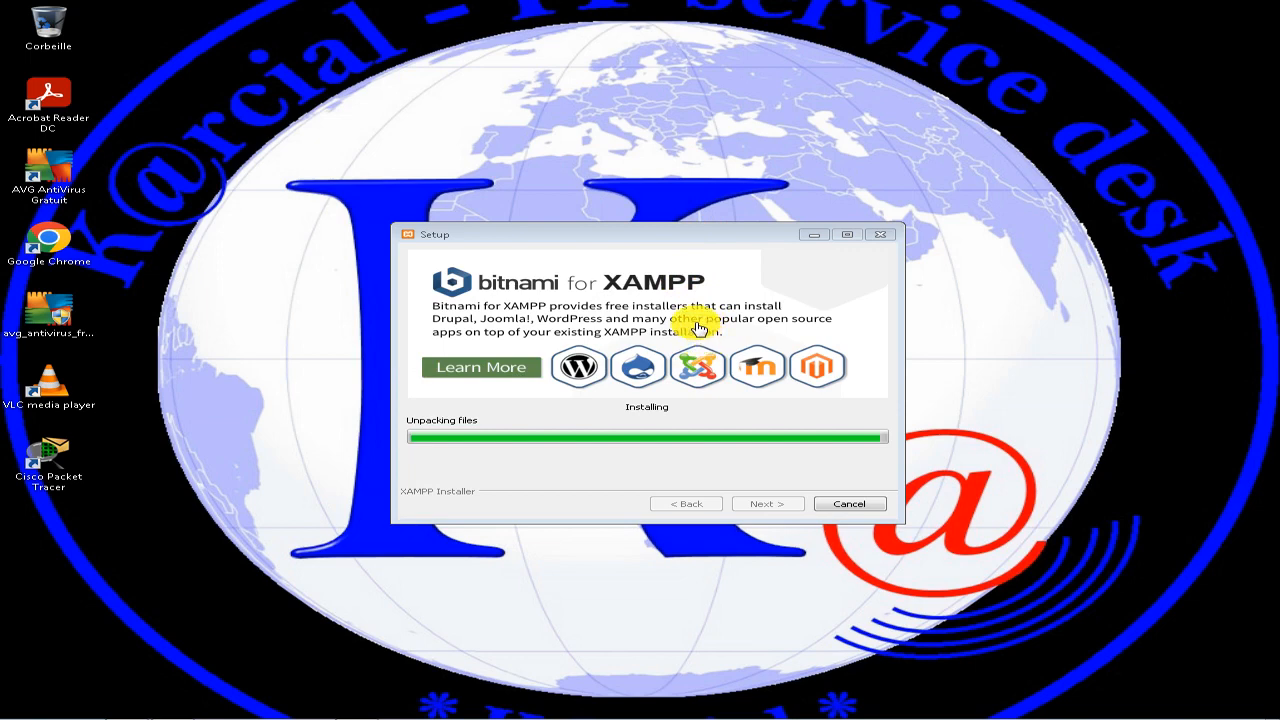
mouse_move(509, 5)
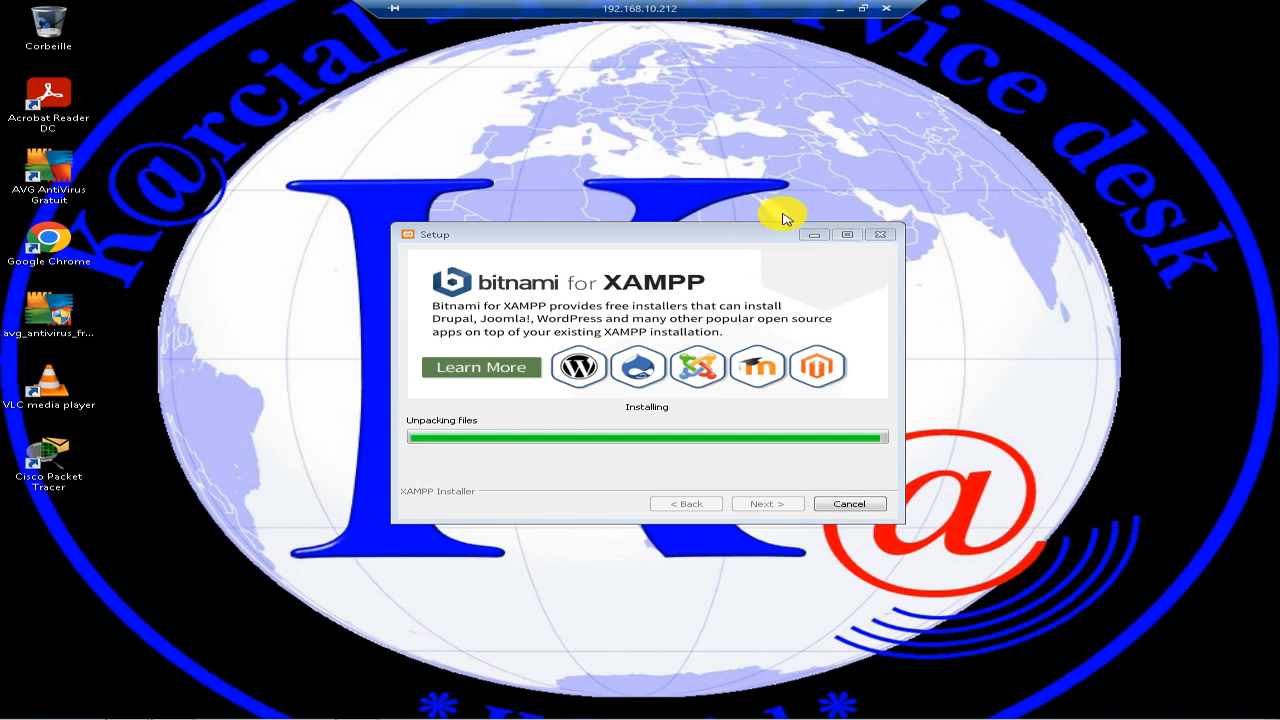
click(840, 8)
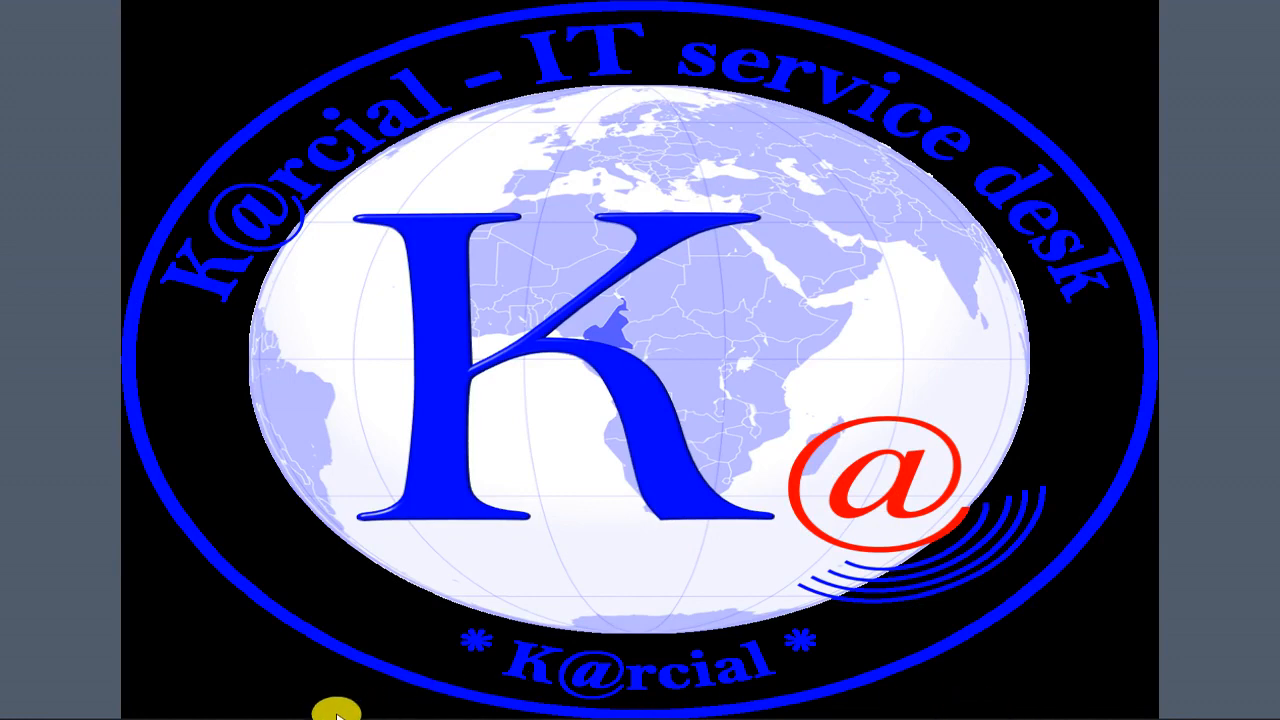
click(293, 706)
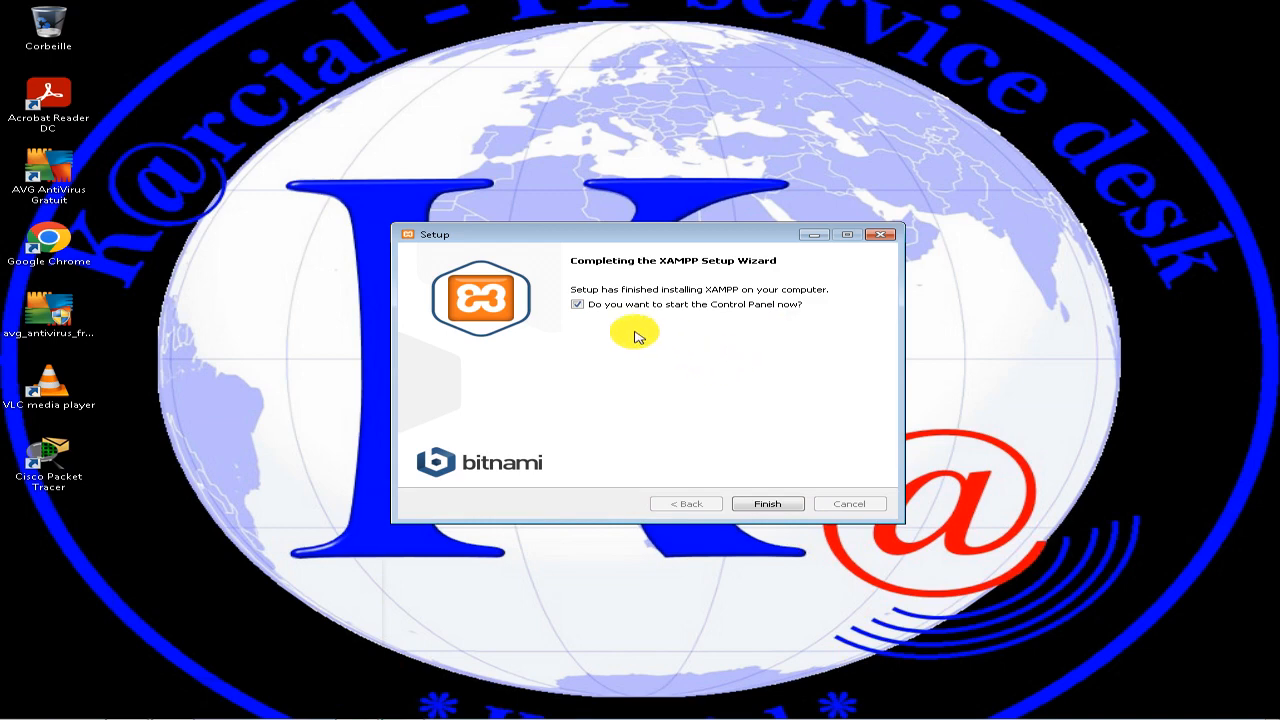
Finish the XAMPP setup with the option to start the Control Panel enabled, and reposition the Control Panel window.
click(768, 503)
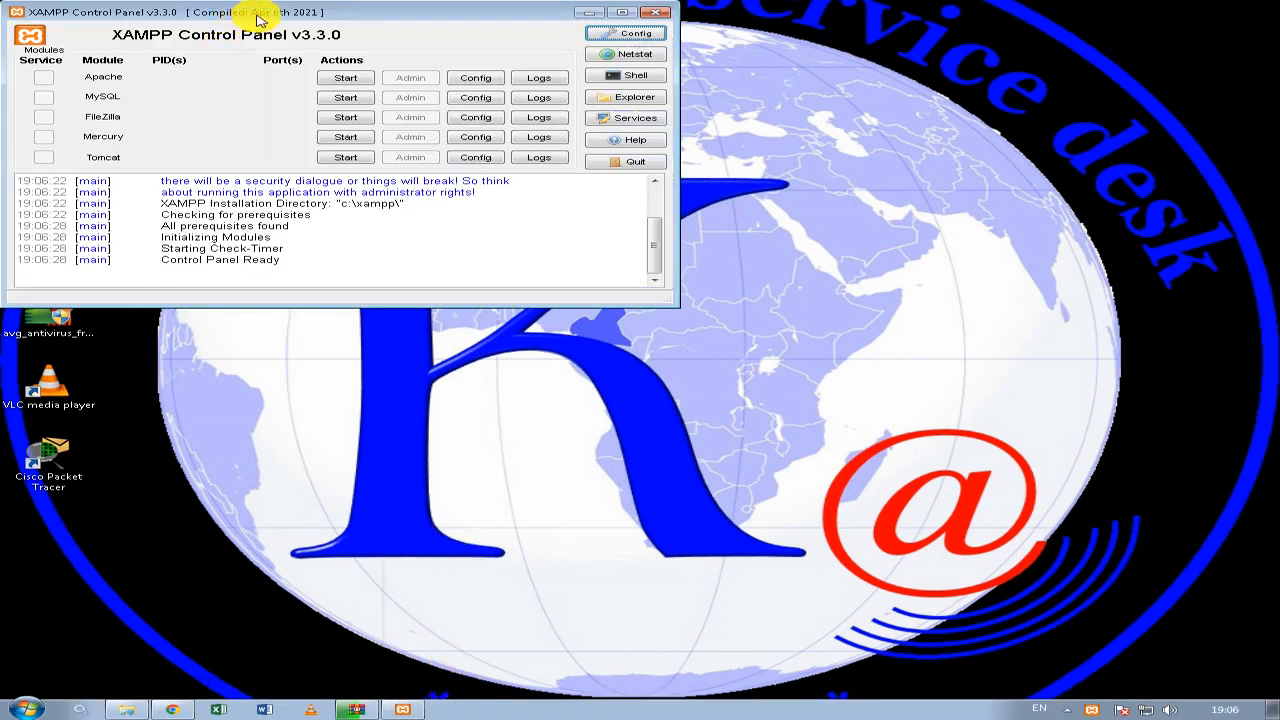
drag(312, 15, 346, 33)
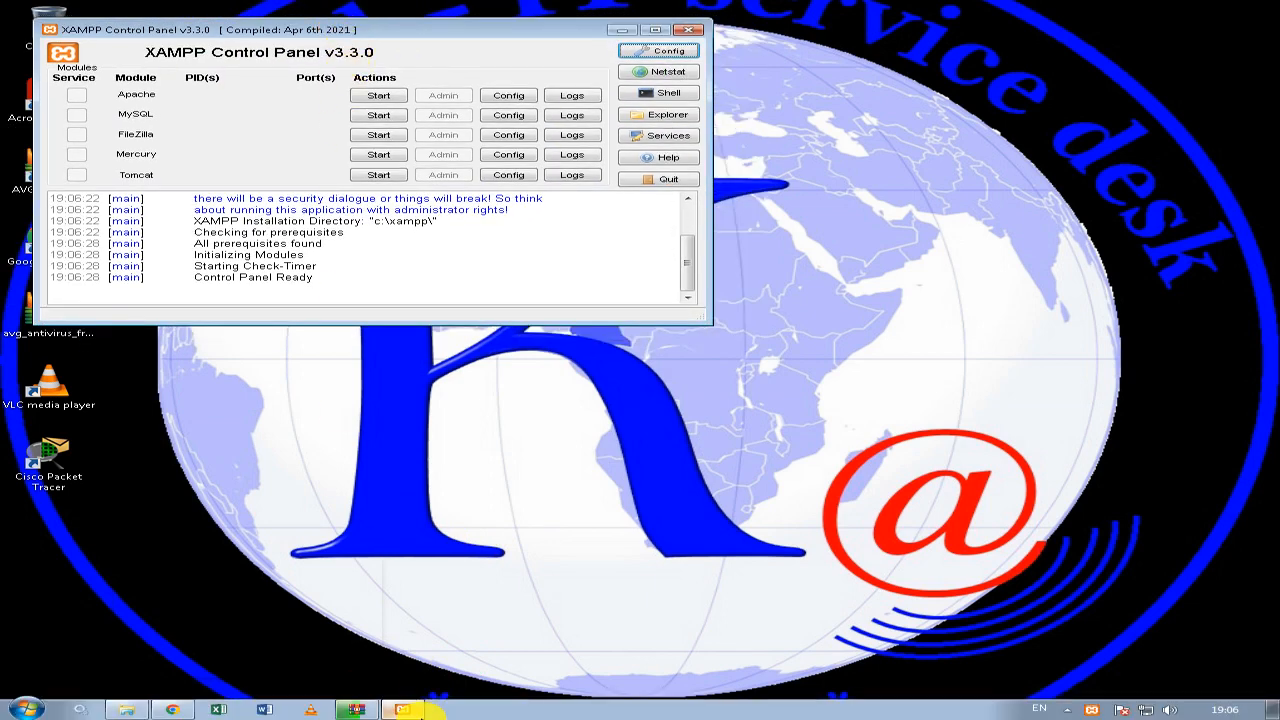
Switch to Chrome, load localhost in the tab showing the privacy error, and reload the page.
click(176, 709)
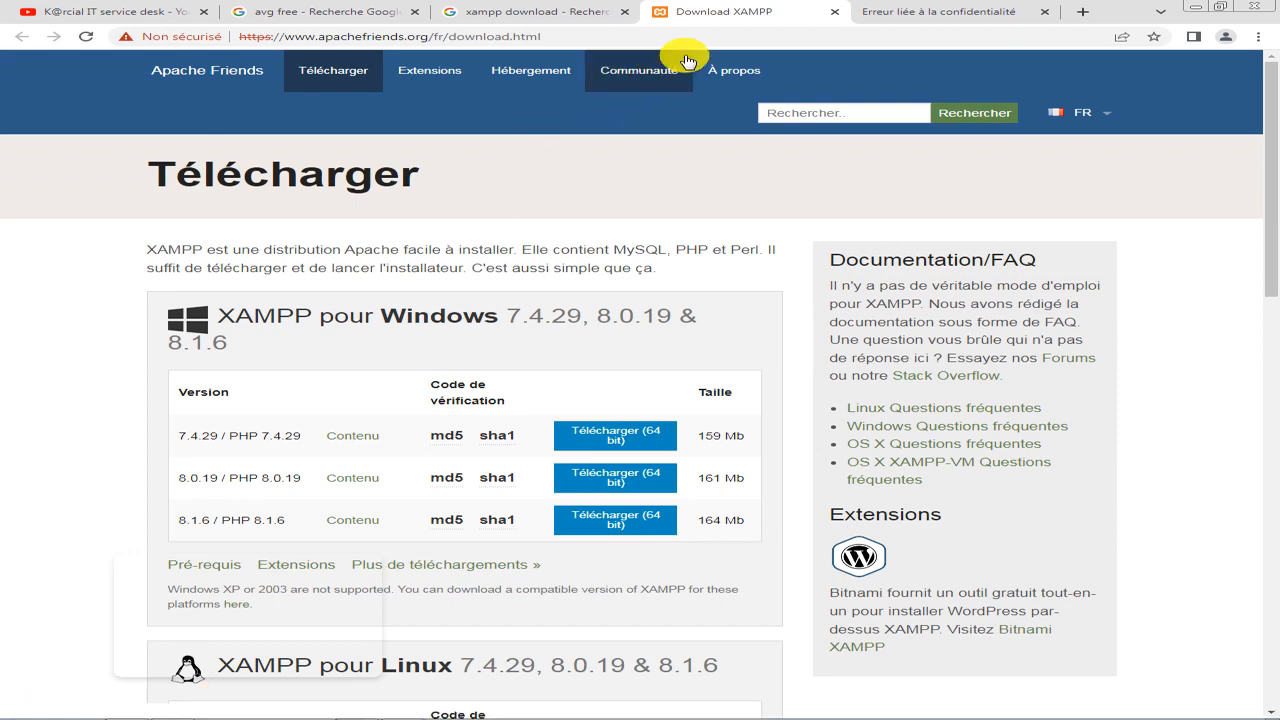
click(891, 12)
click(710, 33)
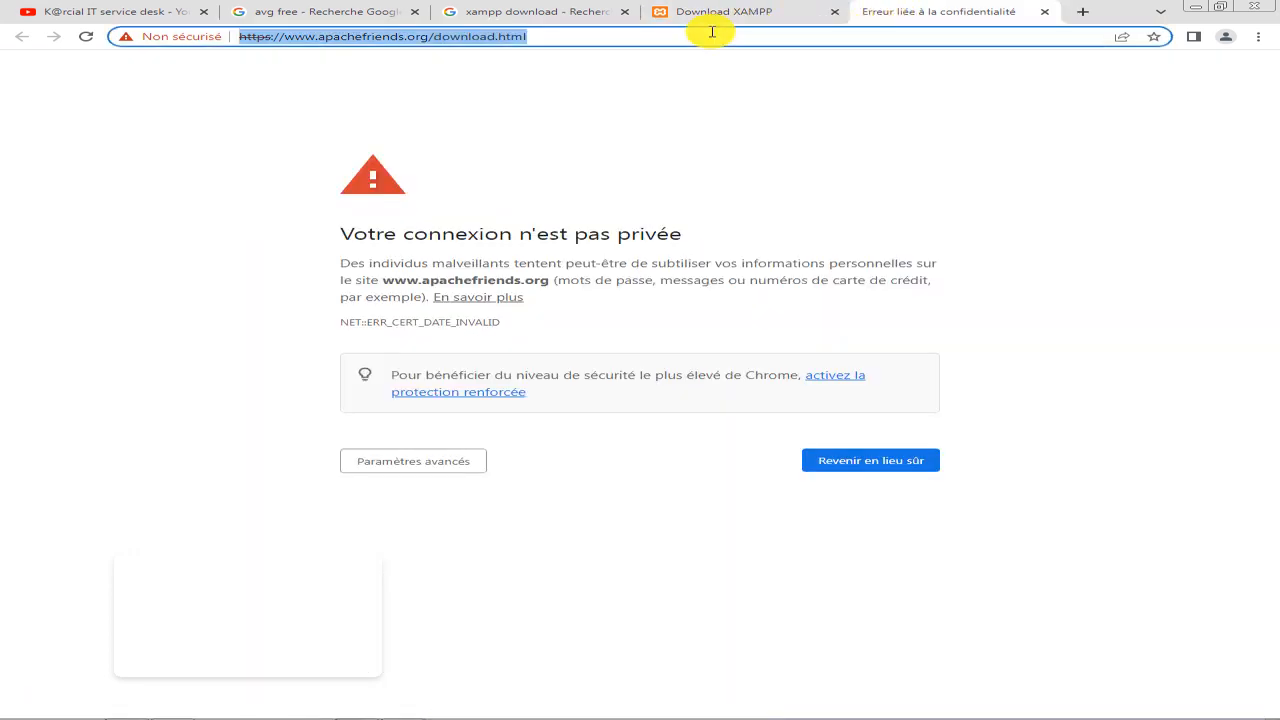
text(local)
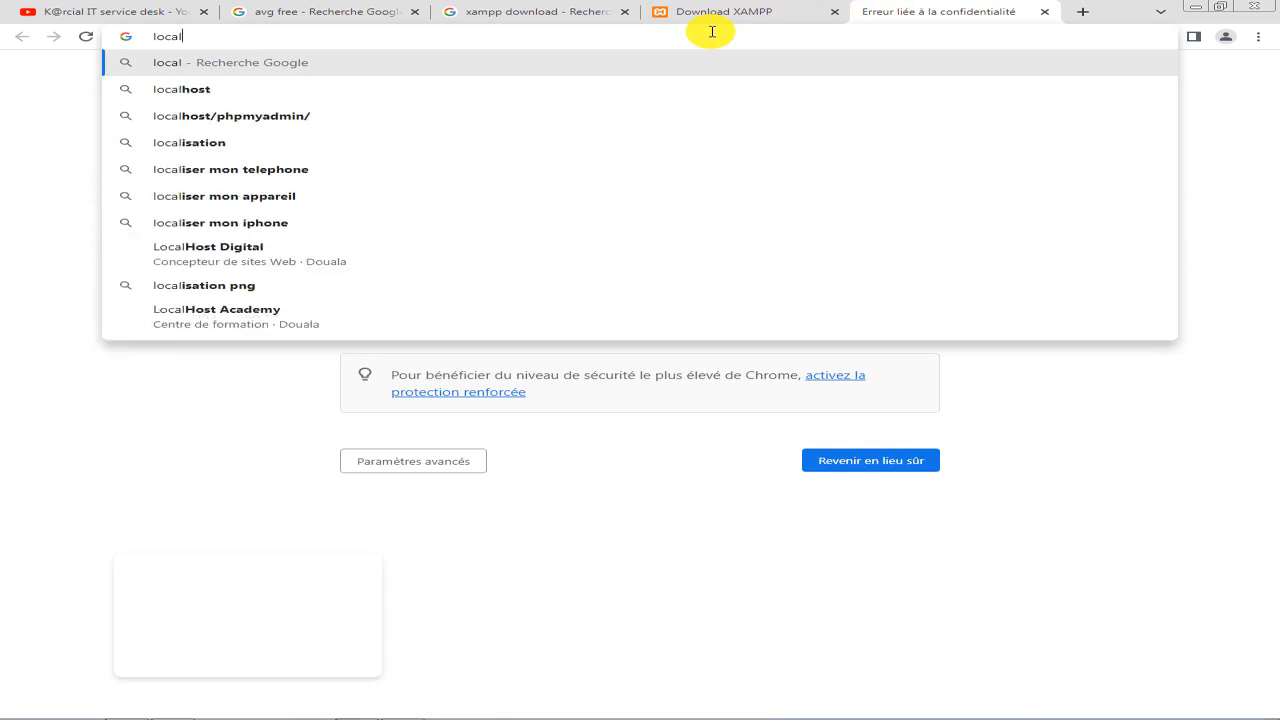
text(host)
key(Return)
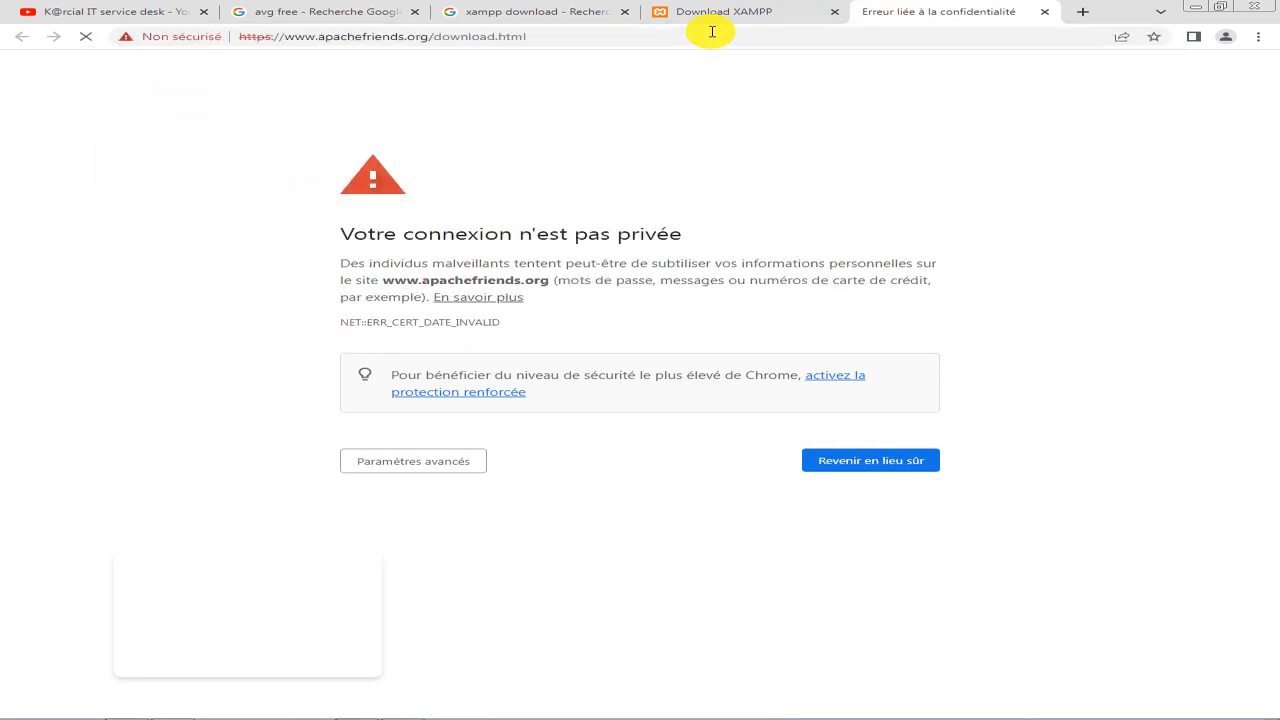
key(F5)
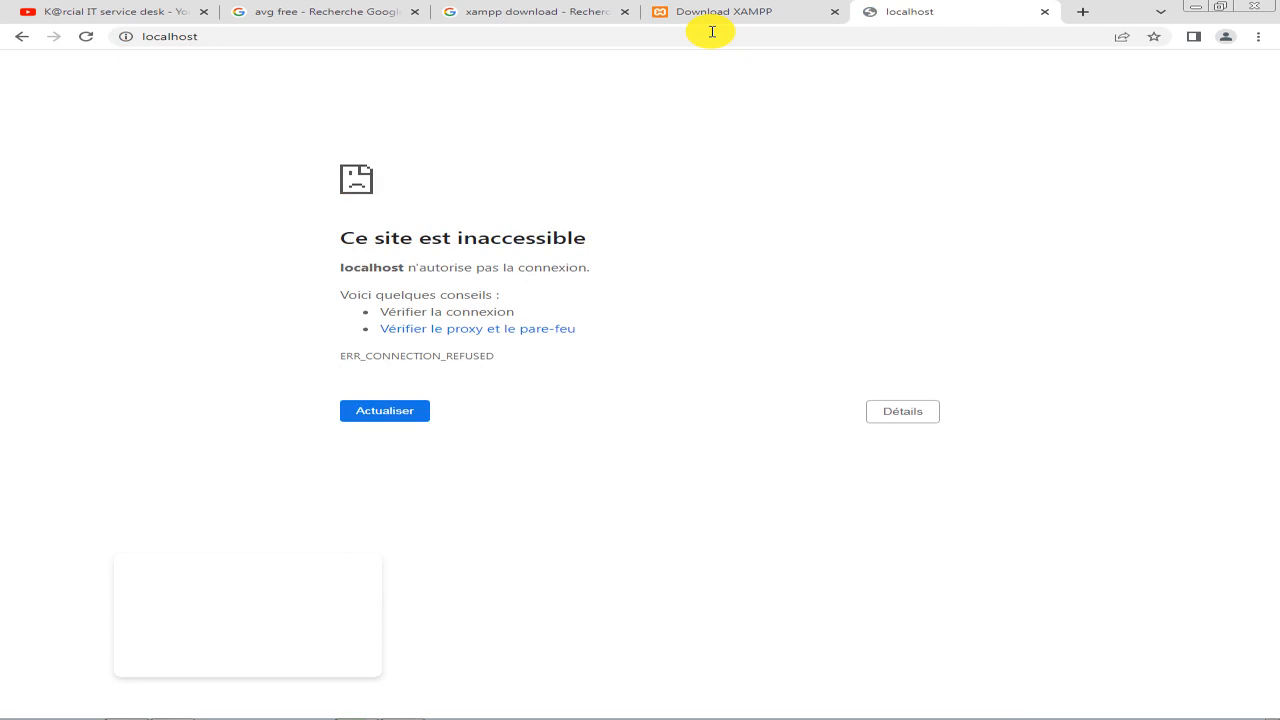
key(F5)
Load 127.0.0.1 in the same browser tab, reload it, and return to the XAMPP Control Panel.
click(514, 40)
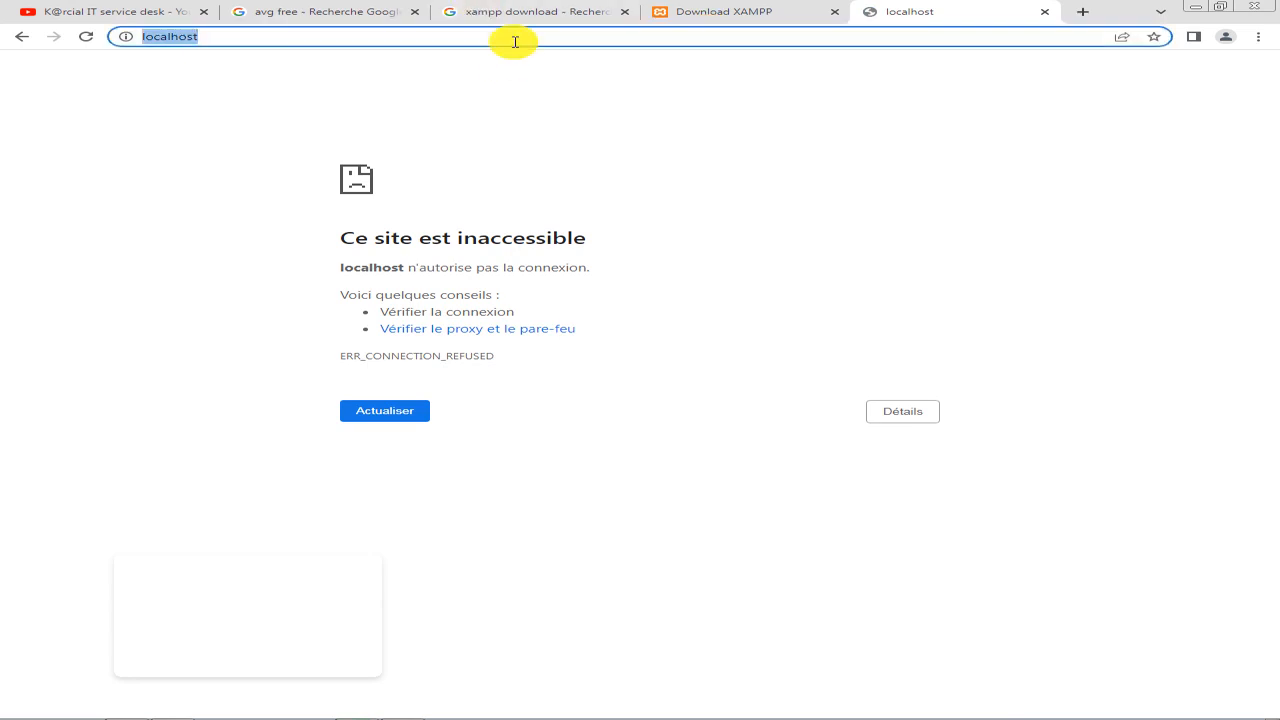
key(Home)
key(Delete)
key(Delete)
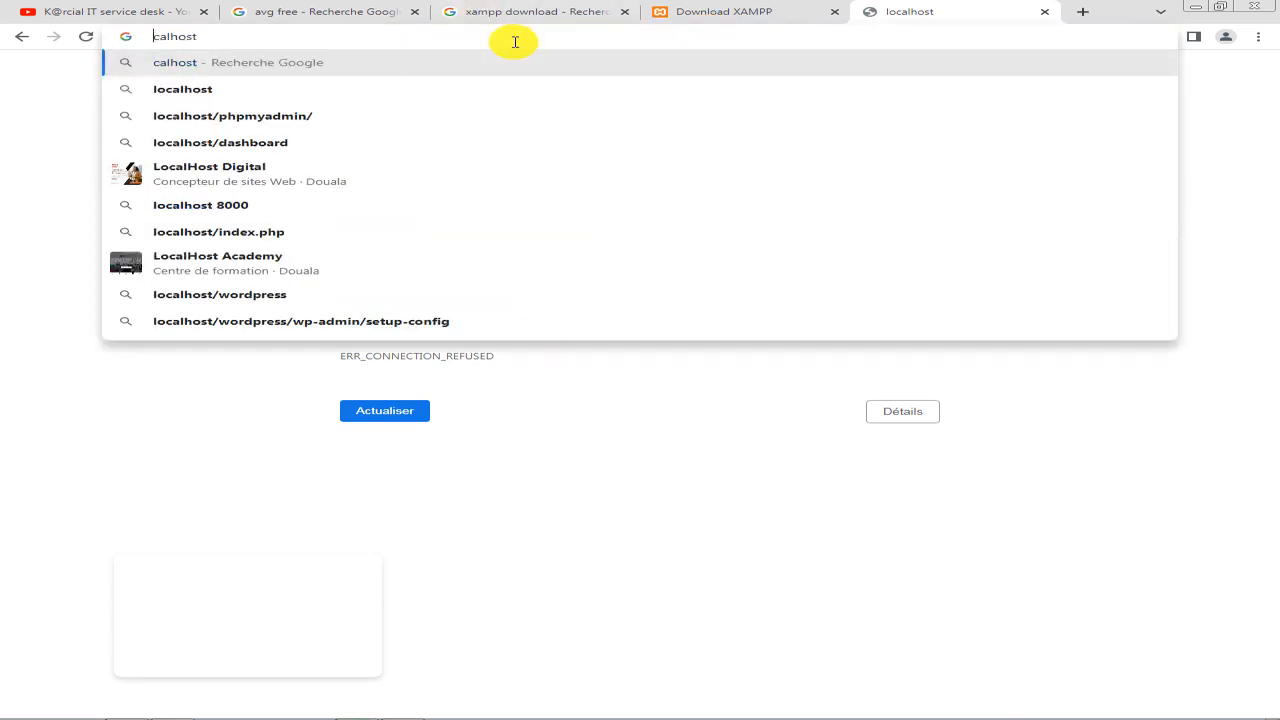
key(Delete)
key(ctrl+a)
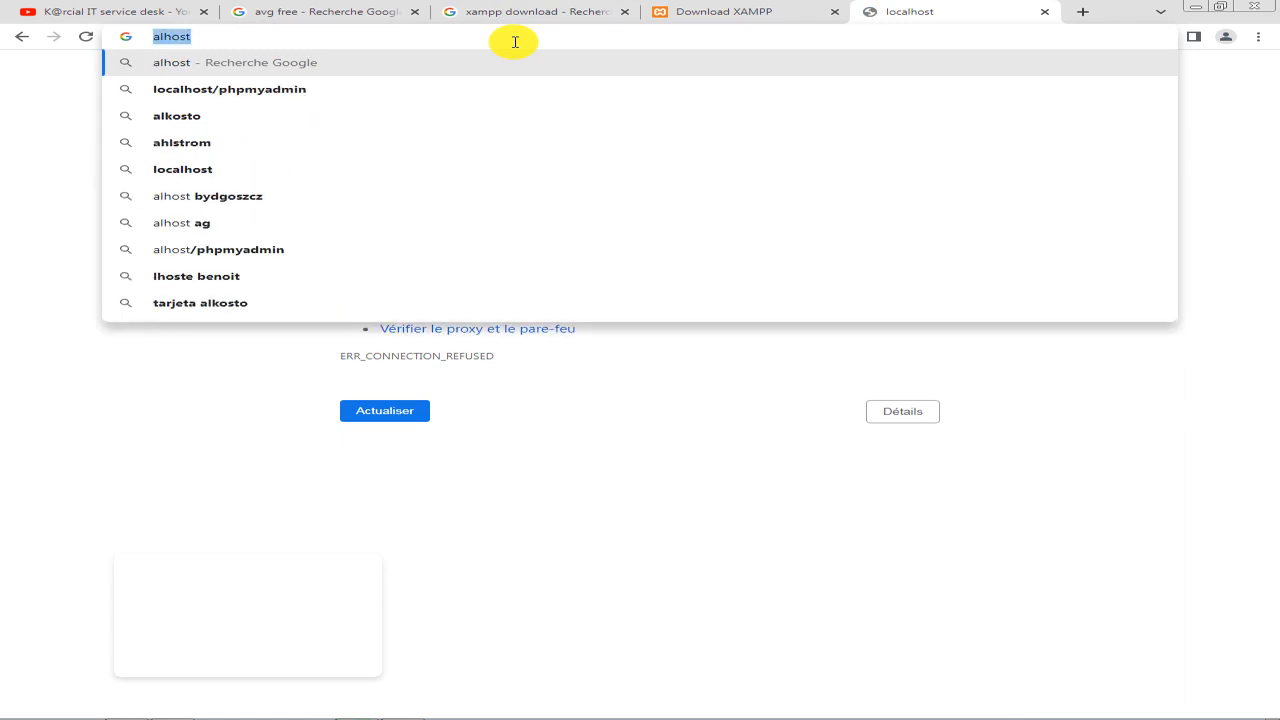
text(127.0.)
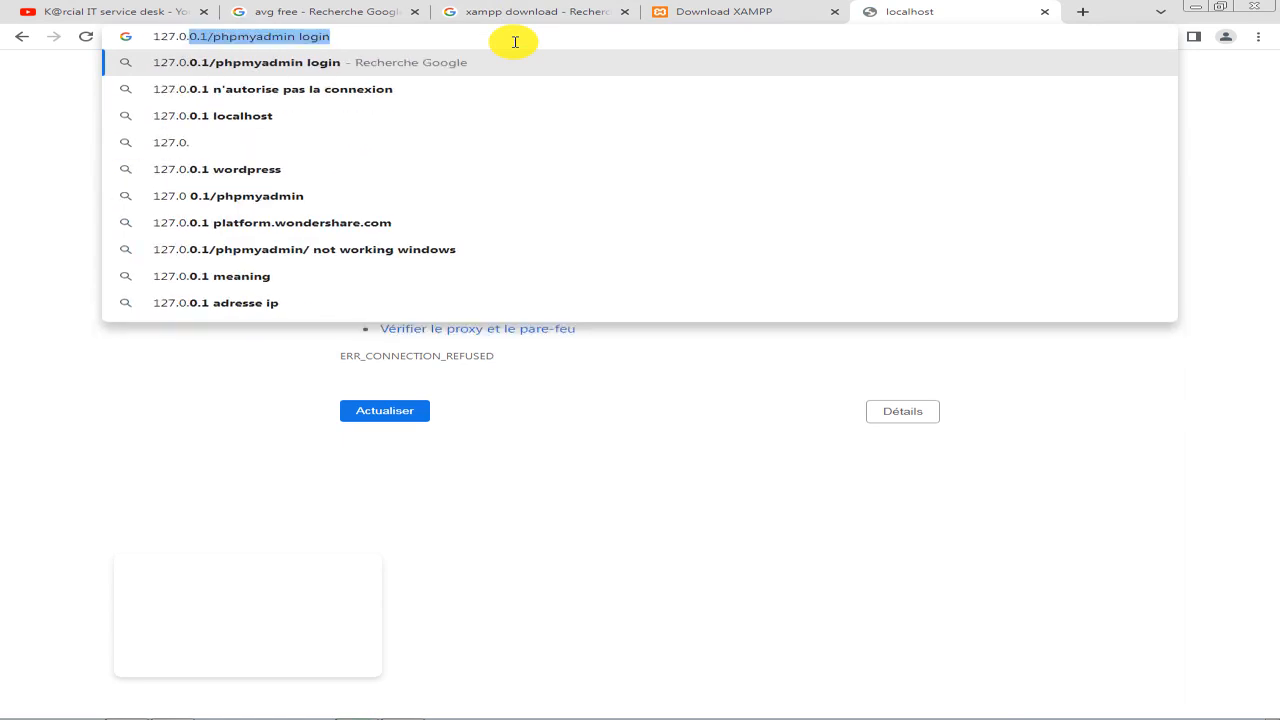
text(0.1)
key(Return)
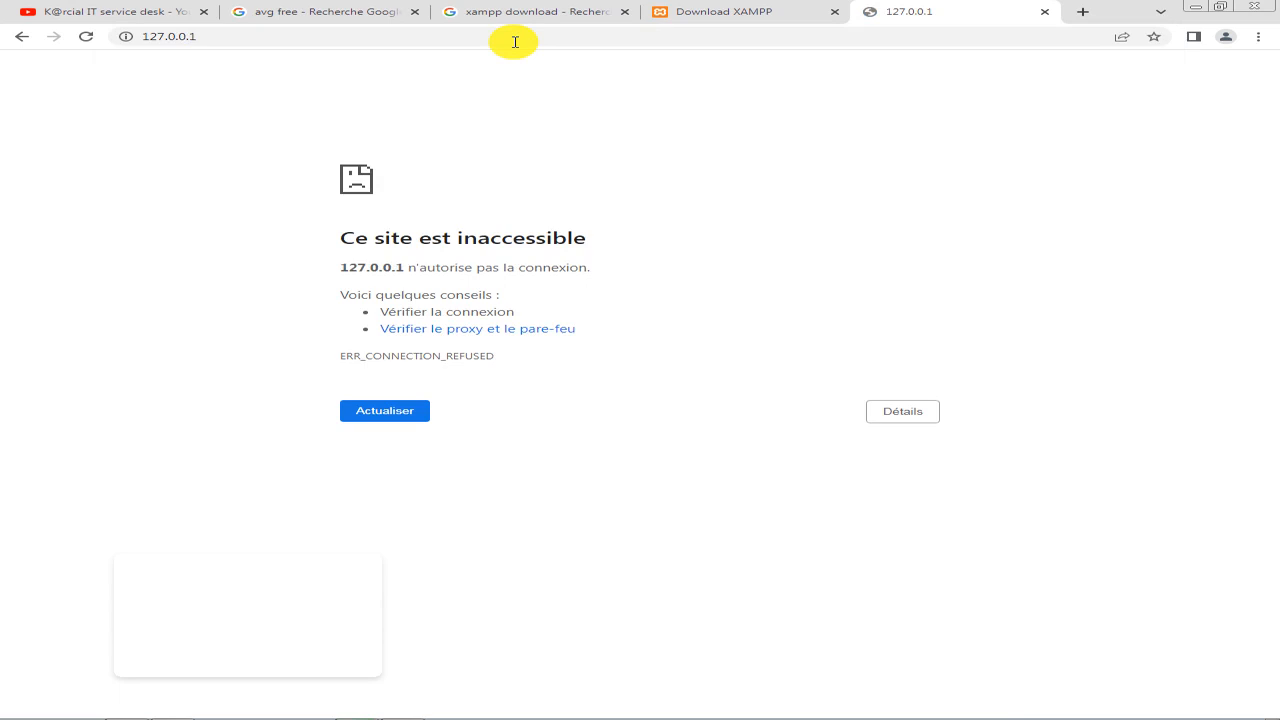
key(F5)
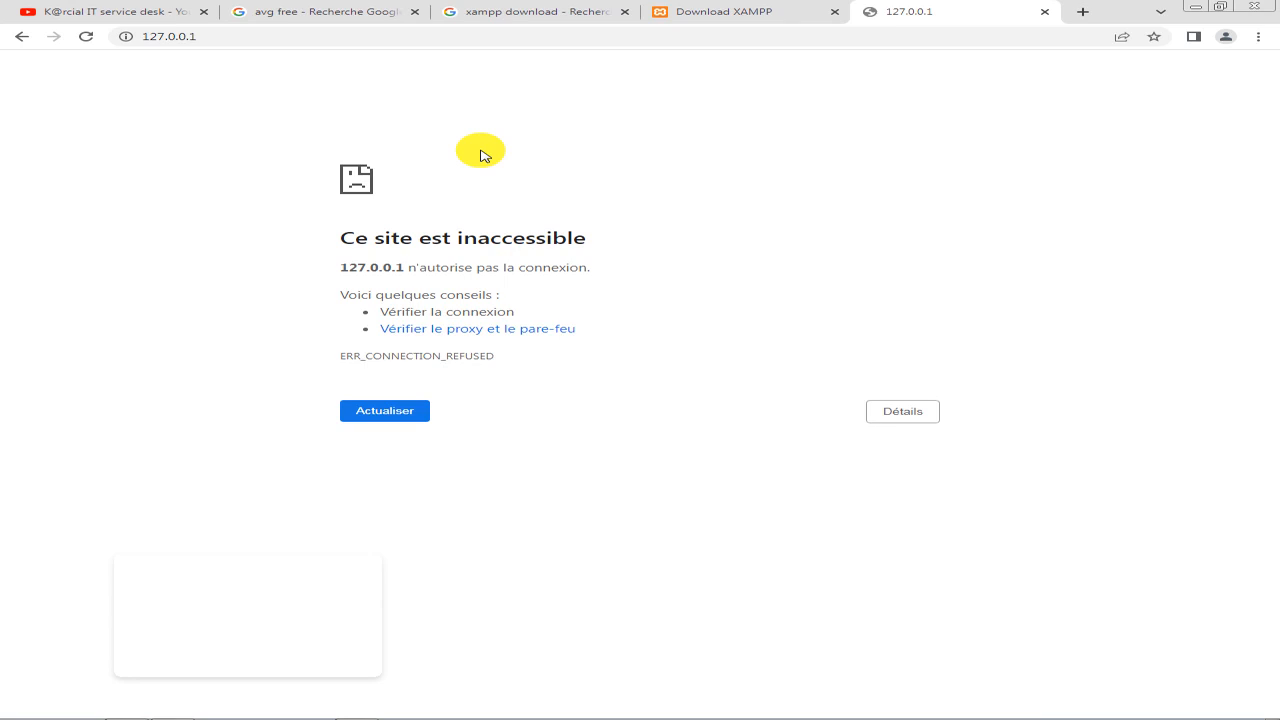
click(1196, 7)
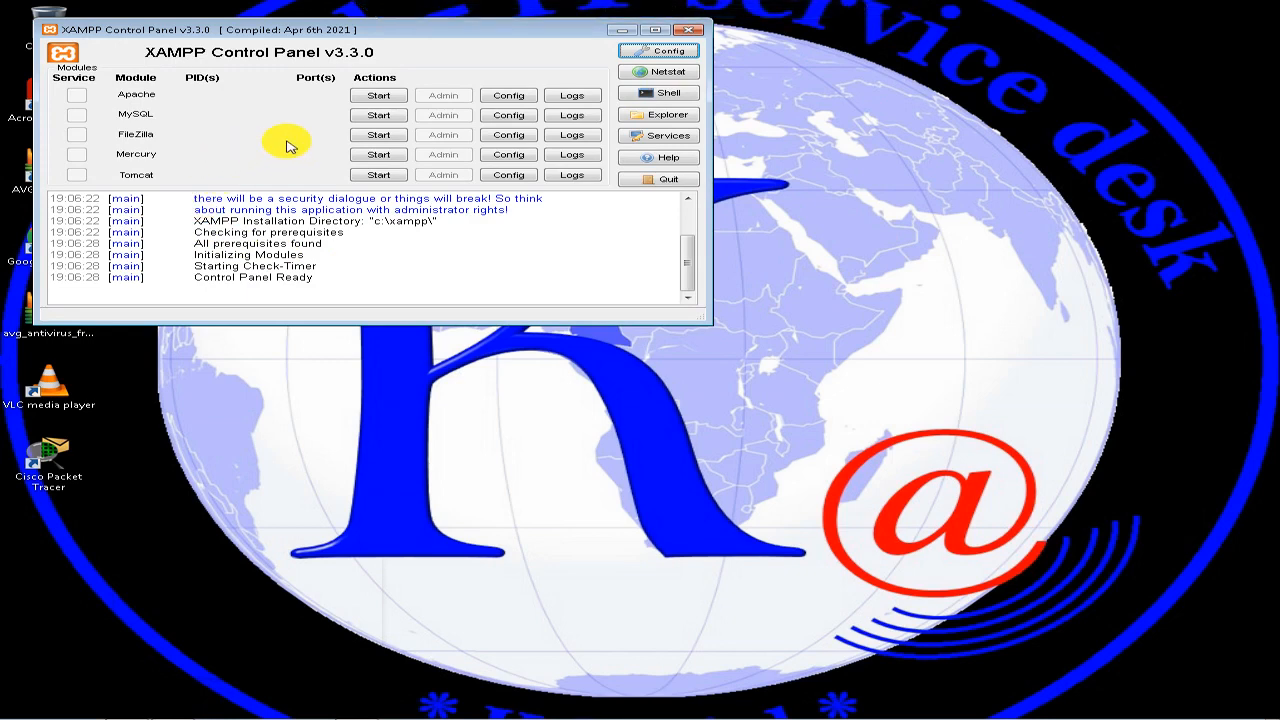
Start the MySQL module and allow mysqld through the Windows firewall on private and public networks.
drag(370, 33, 445, 77)
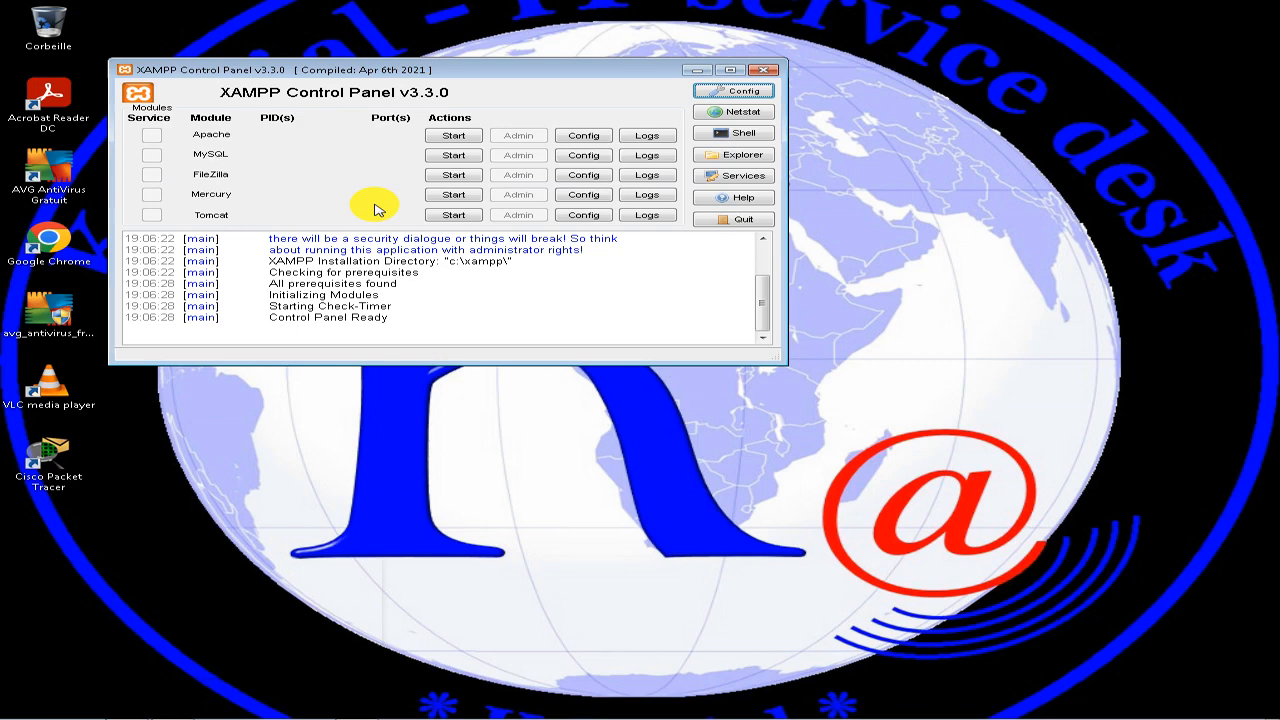
click(454, 137)
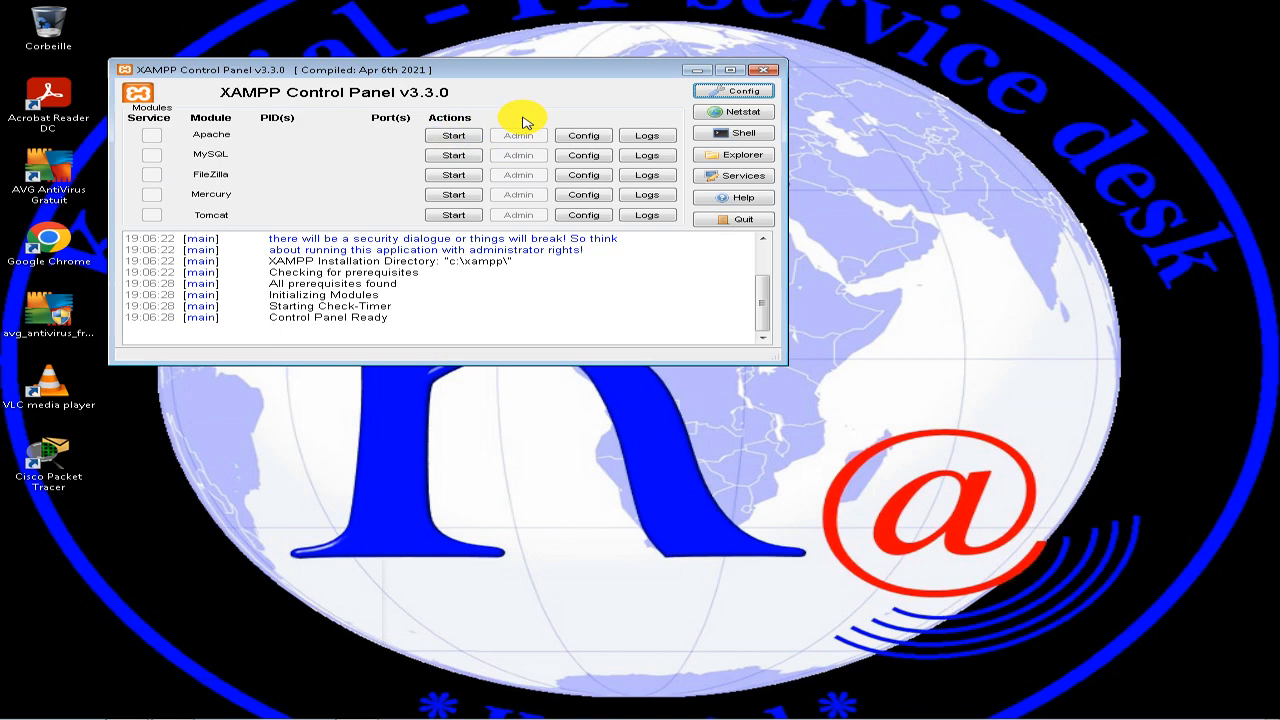
click(467, 138)
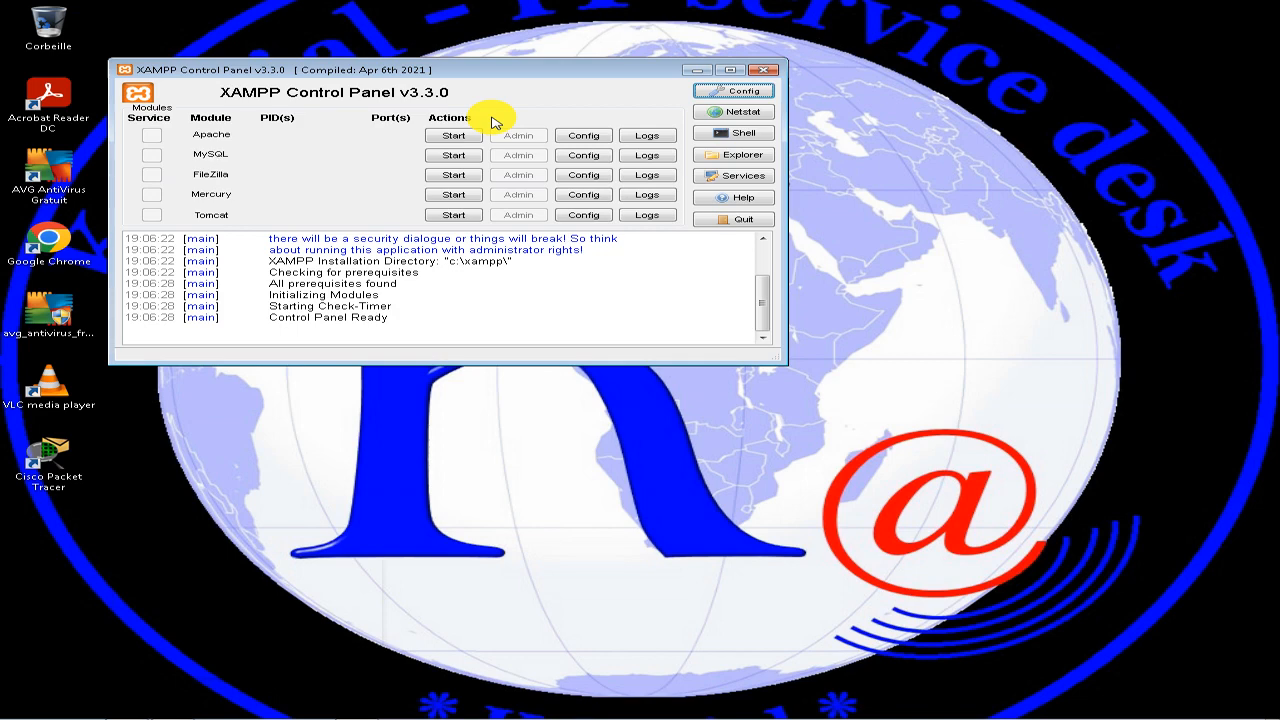
click(455, 155)
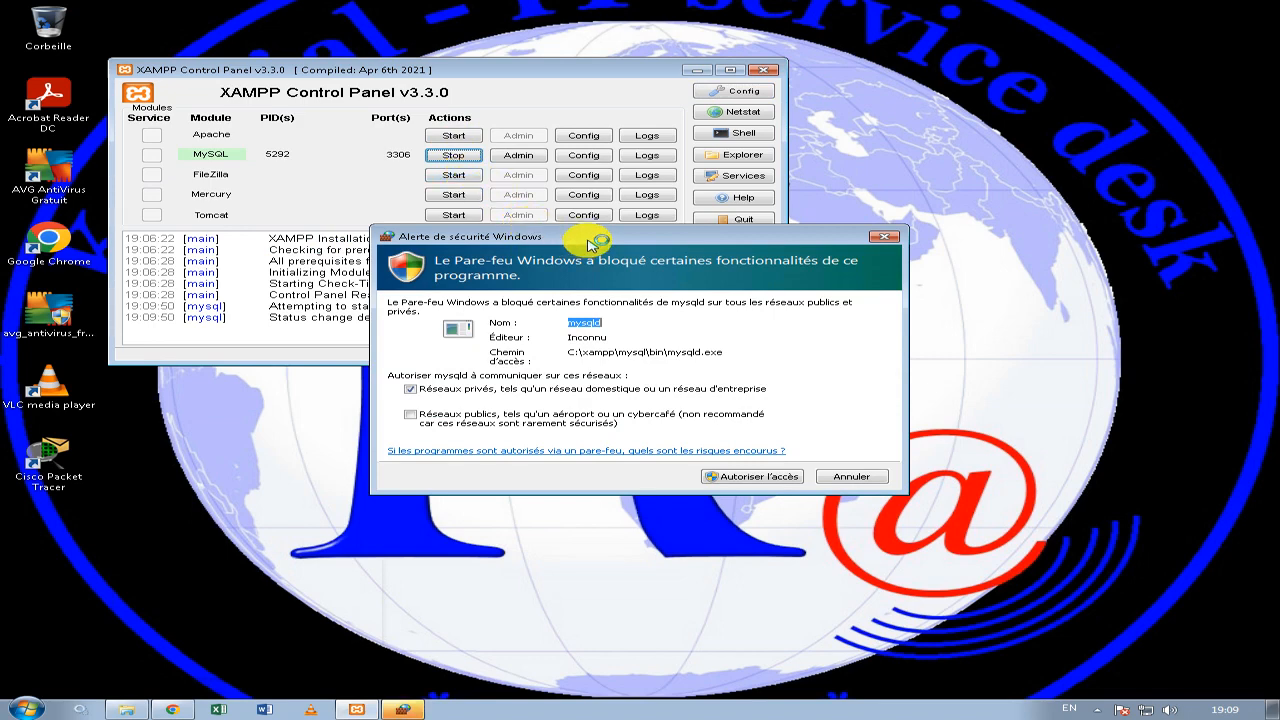
drag(590, 245, 673, 256)
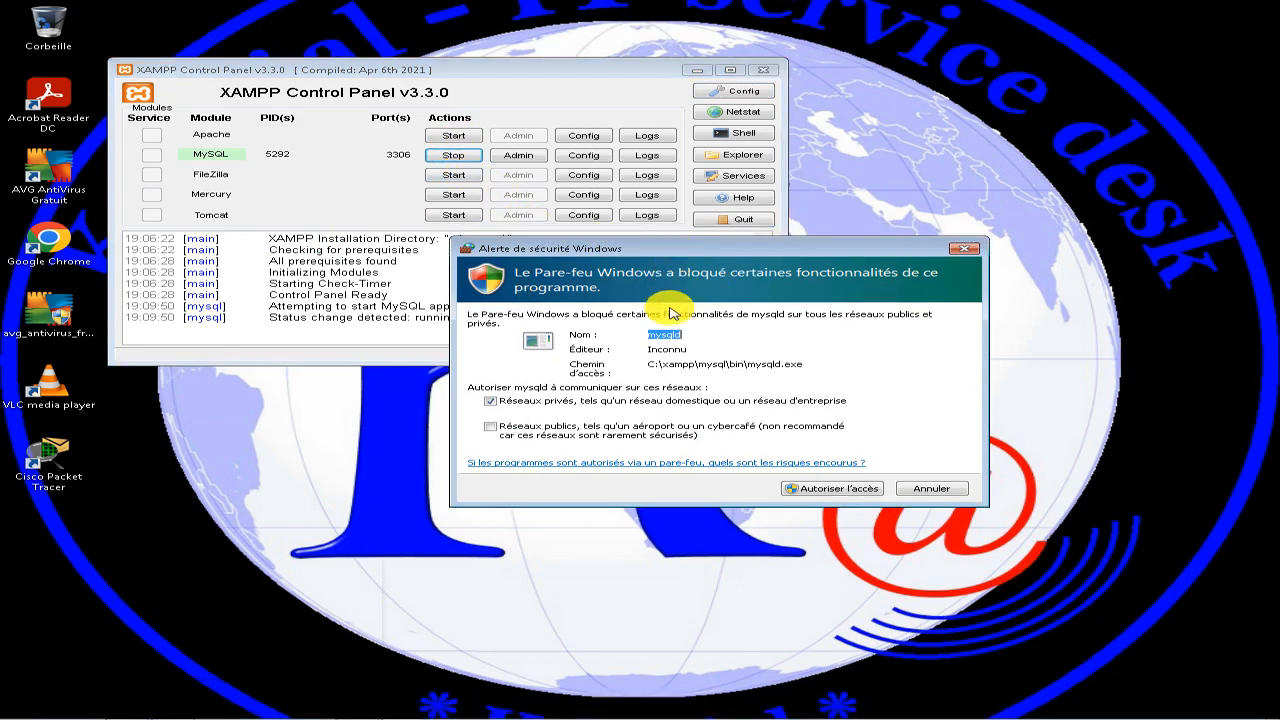
click(500, 428)
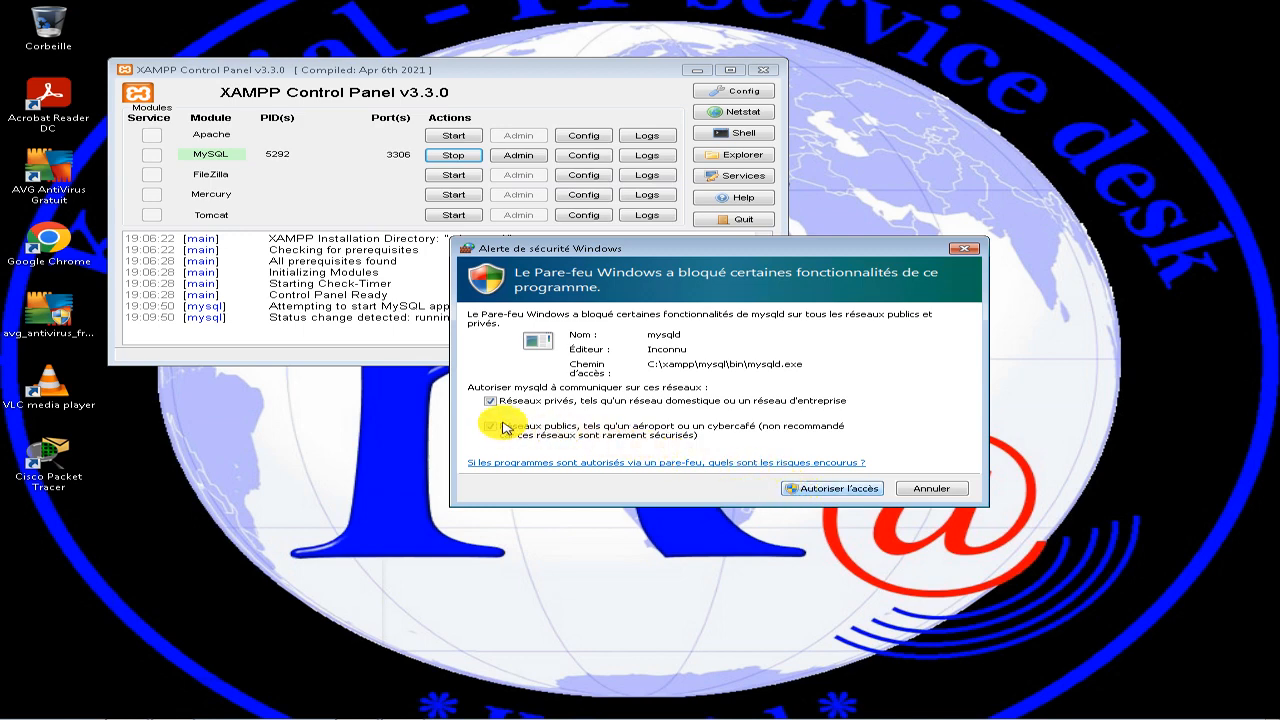
Start the Apache and FileZilla modules, allowing Apache HTTP Server and FileZilla Server through the Windows firewall on private and public networks.
click(452, 137)
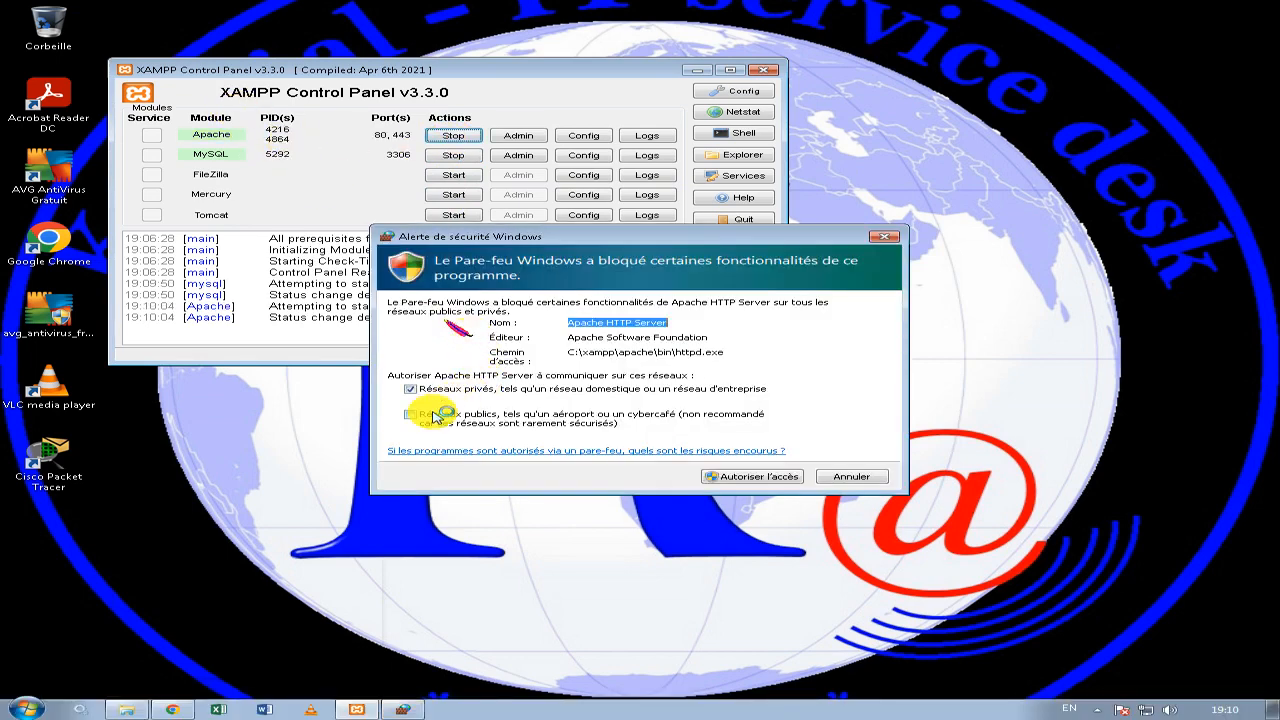
click(410, 415)
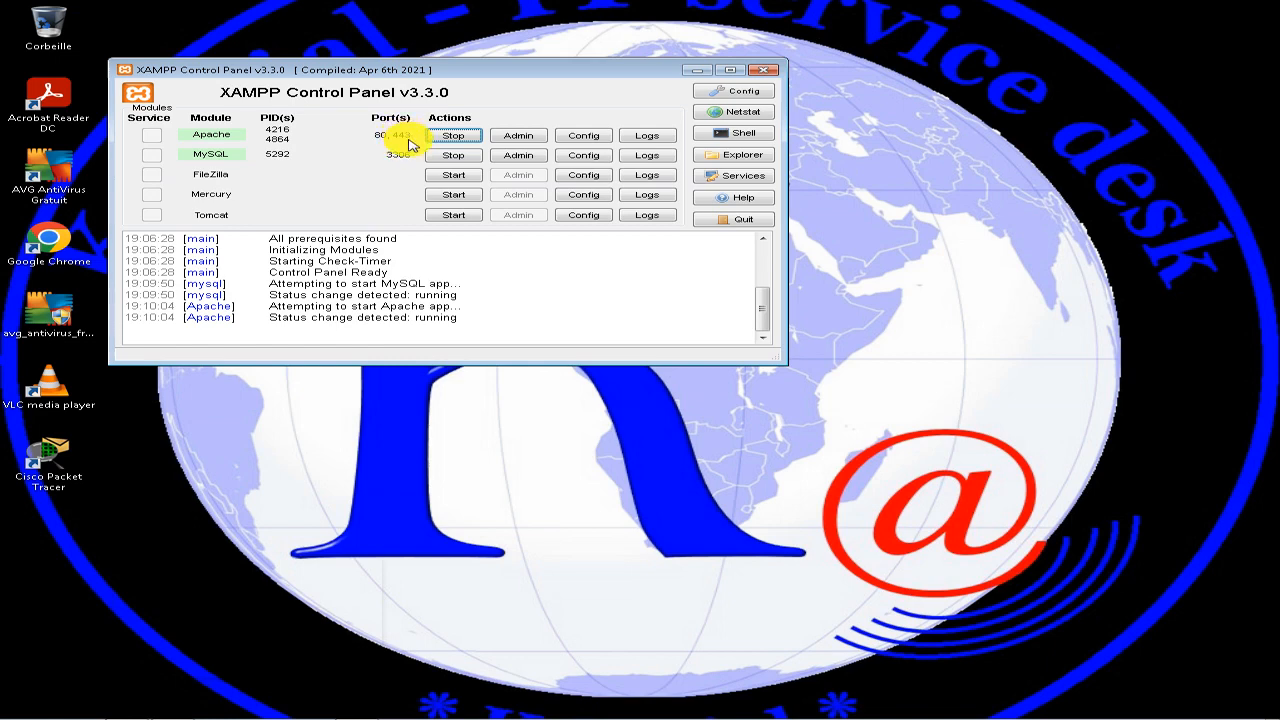
click(447, 178)
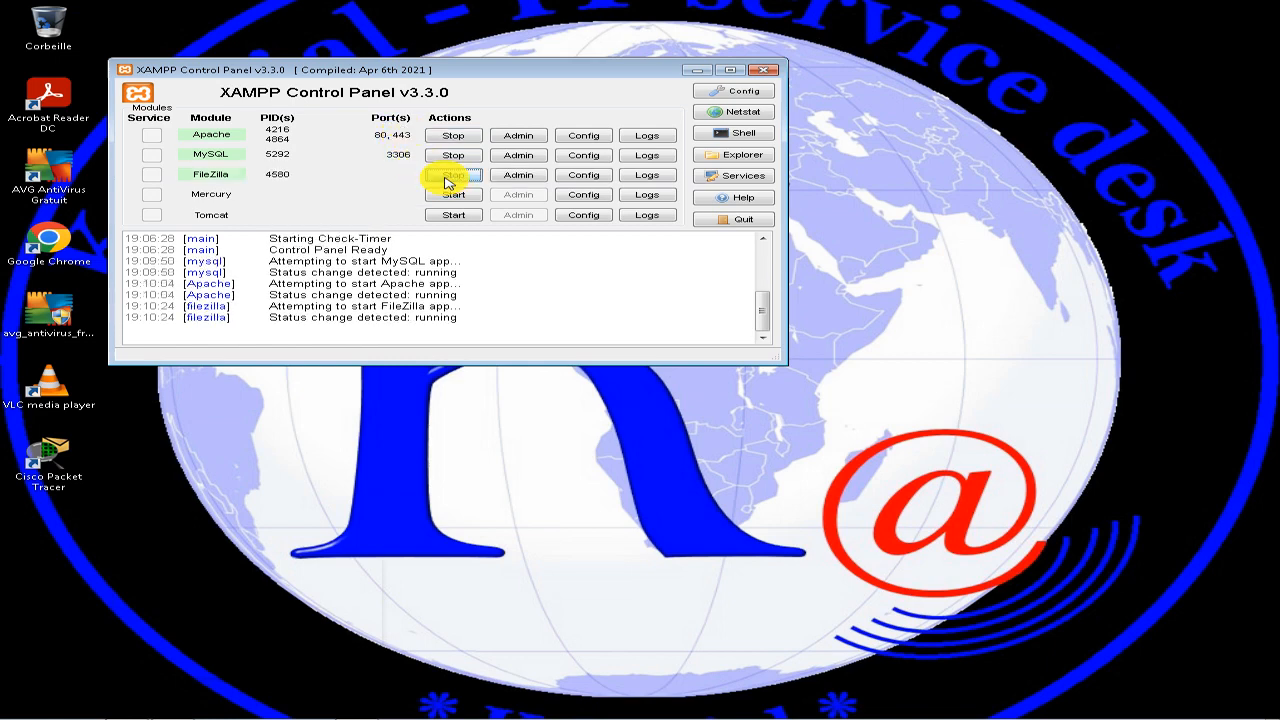
click(425, 416)
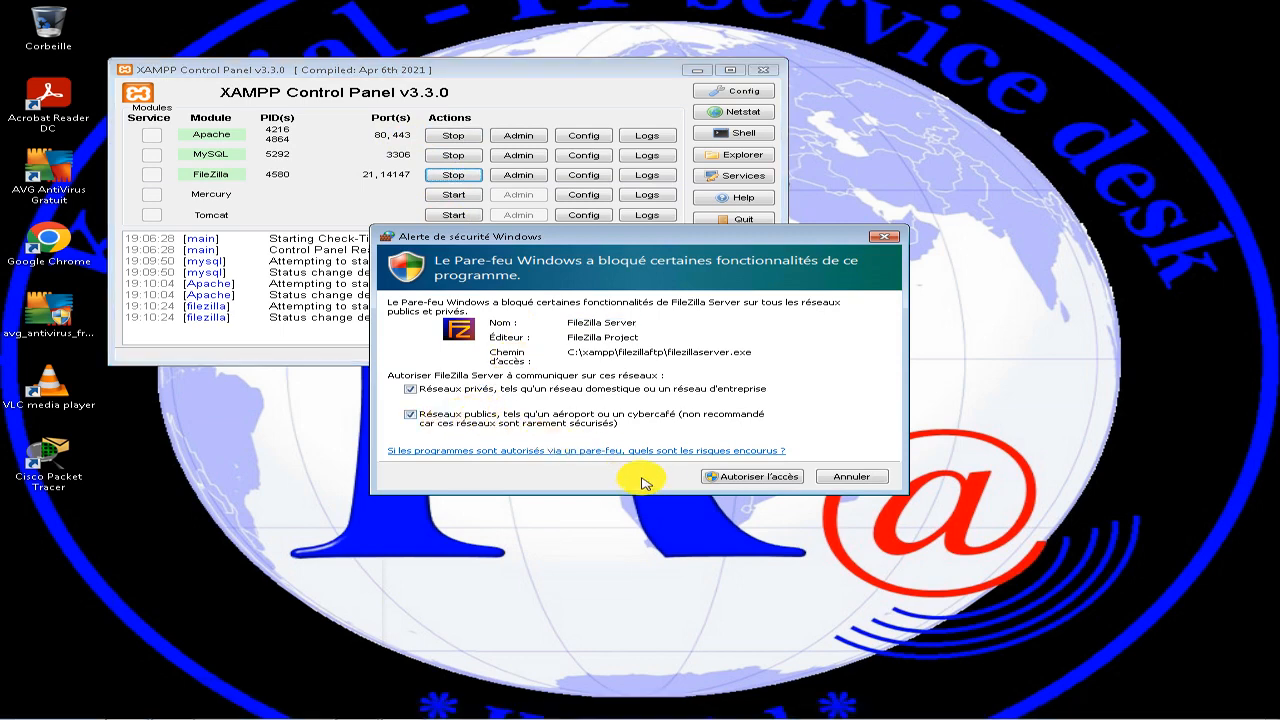
click(712, 477)
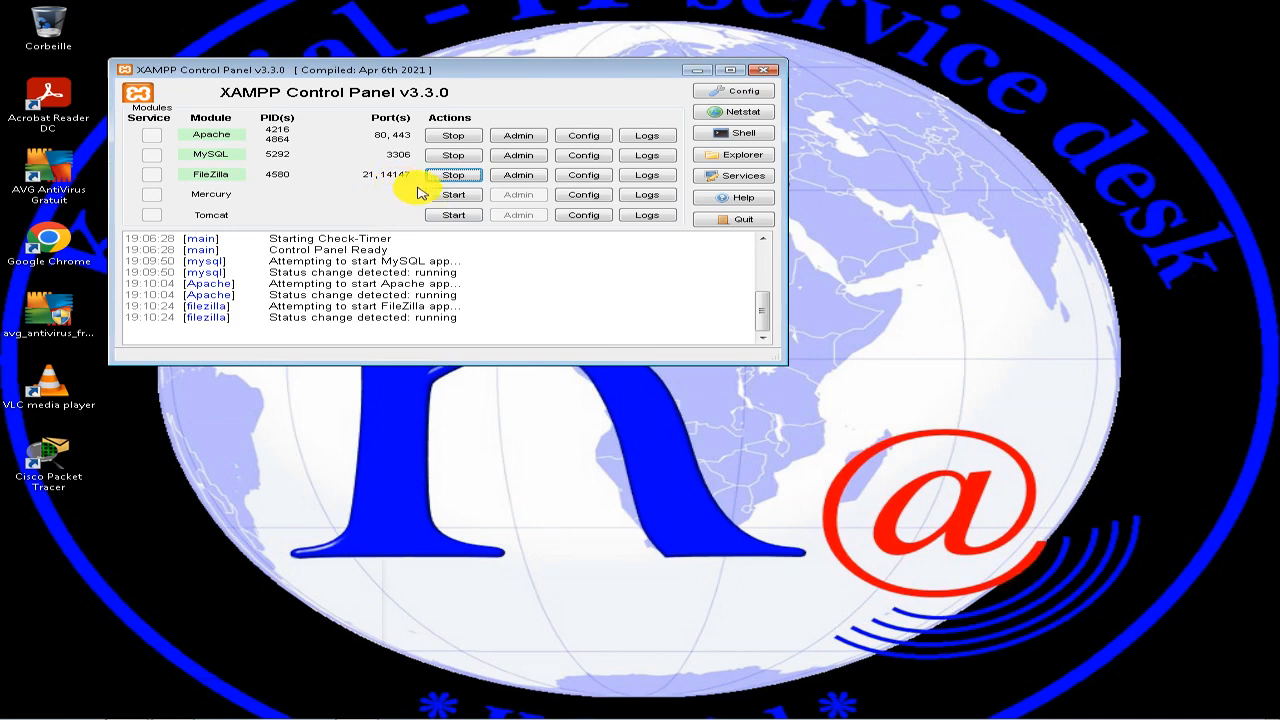
Start the Mercury module, allowing it through the Windows firewall on private and public networks, and try to start Tomcat.
click(453, 194)
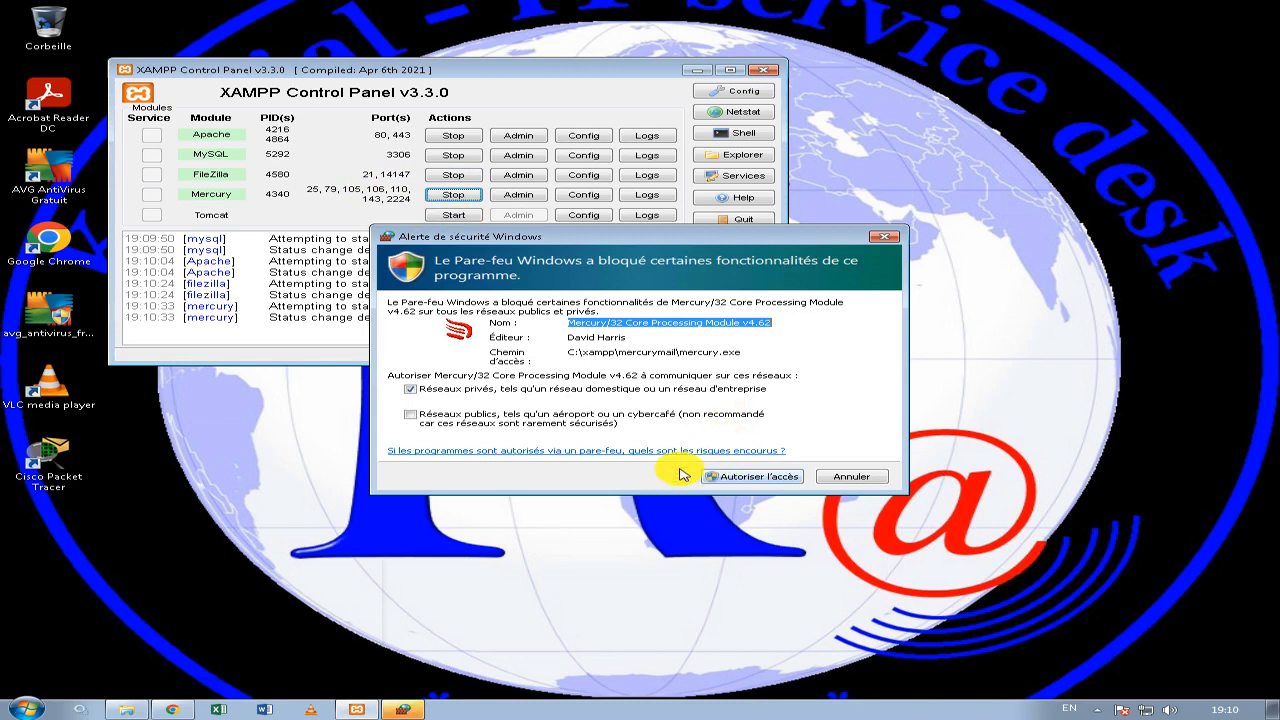
click(528, 422)
click(720, 476)
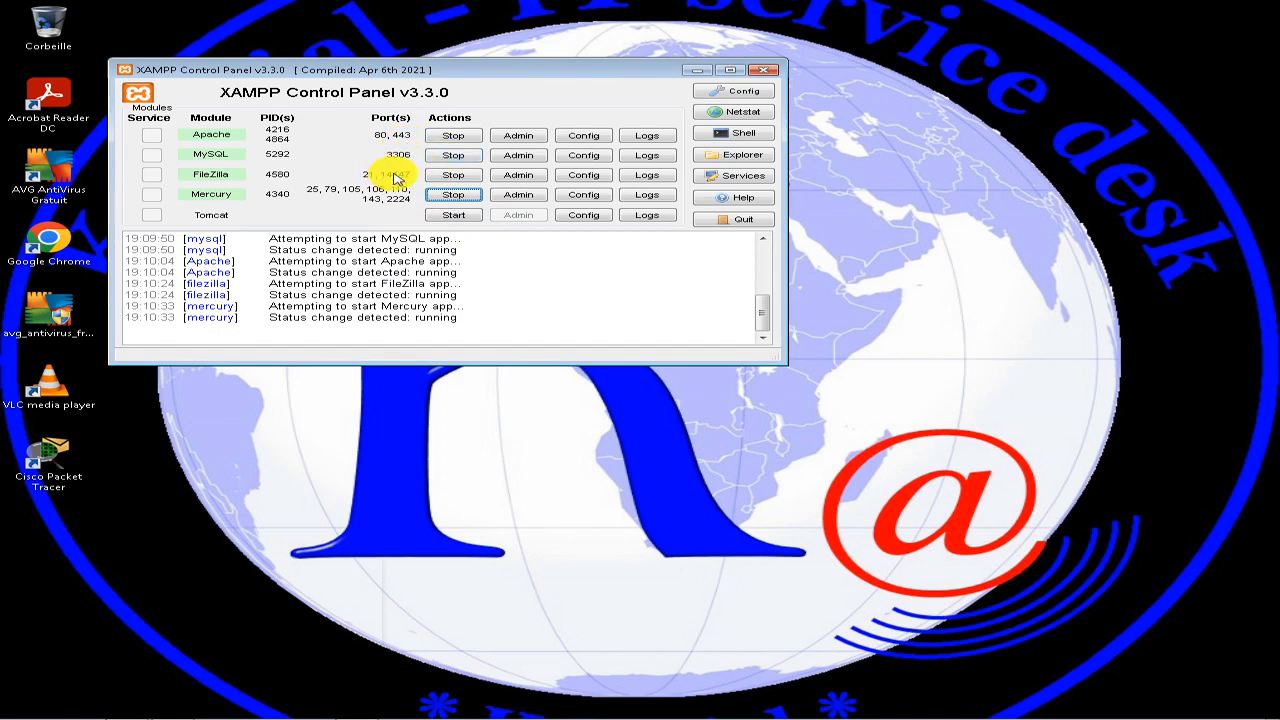
click(450, 216)
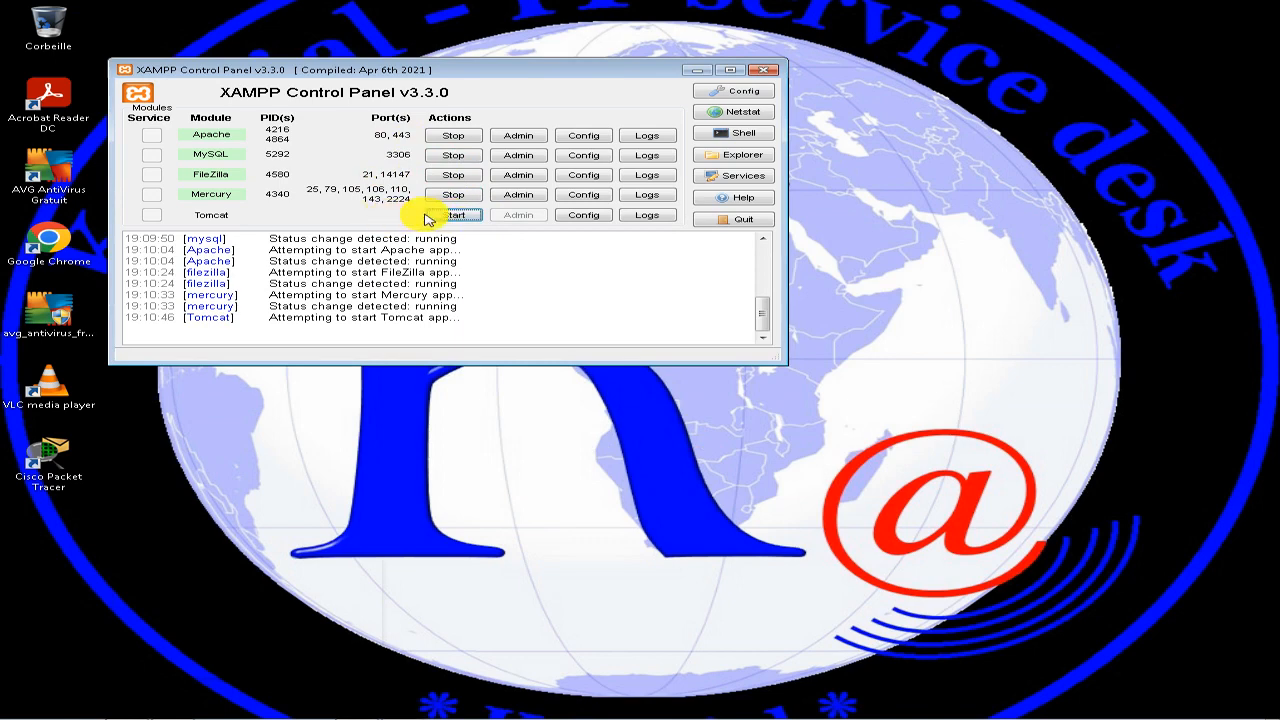
click(445, 216)
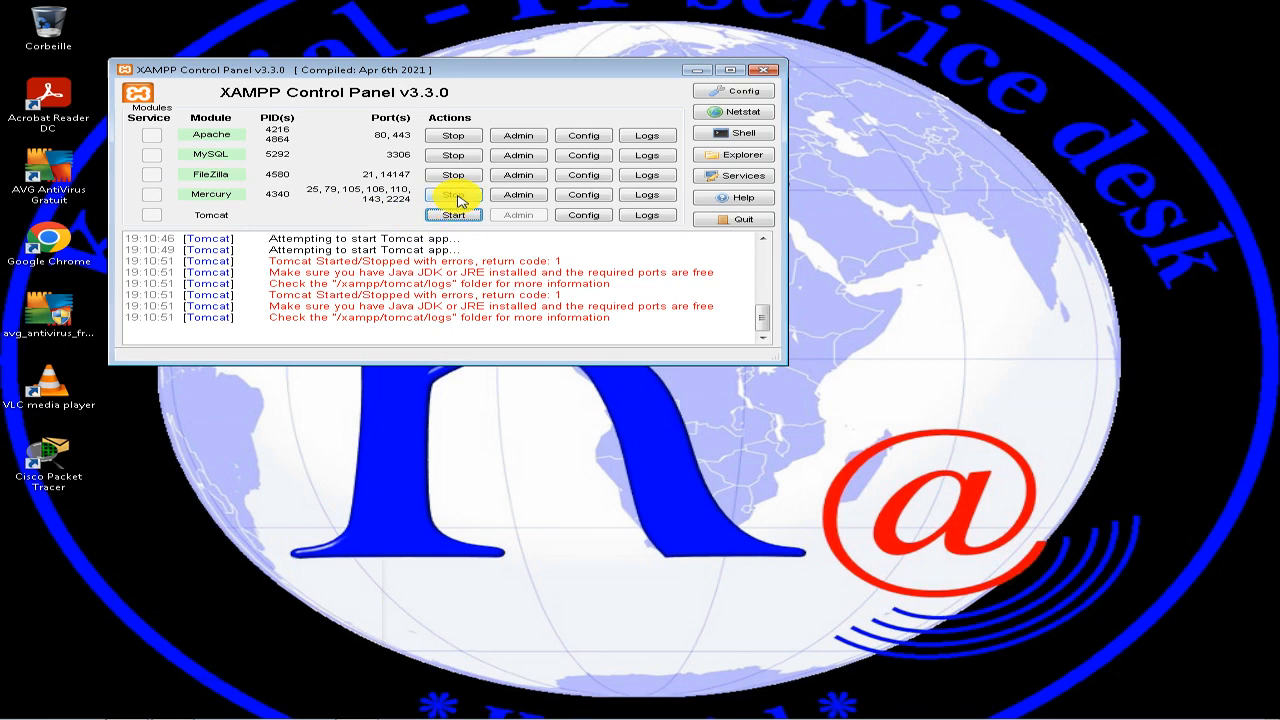
Stop the Mercury, MySQL and FileZilla modules, dismissing the AVG alerts about mercury.exe.
click(455, 196)
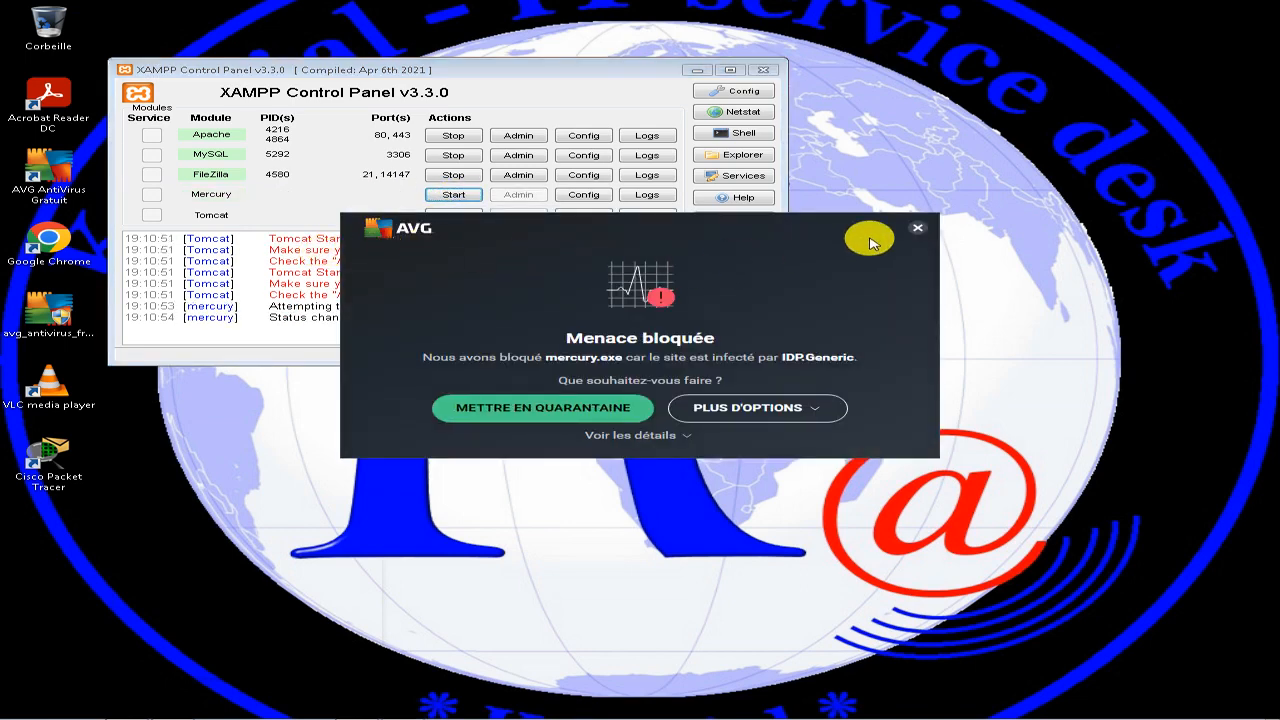
click(919, 234)
click(464, 138)
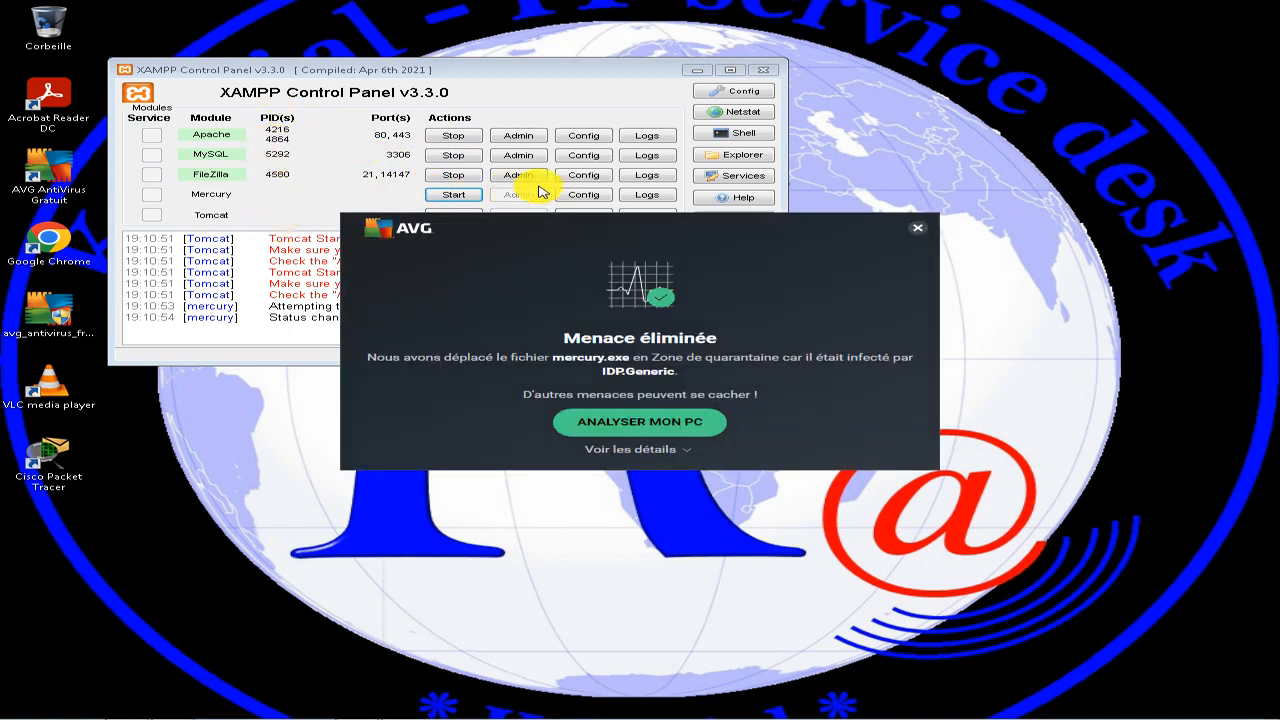
click(916, 228)
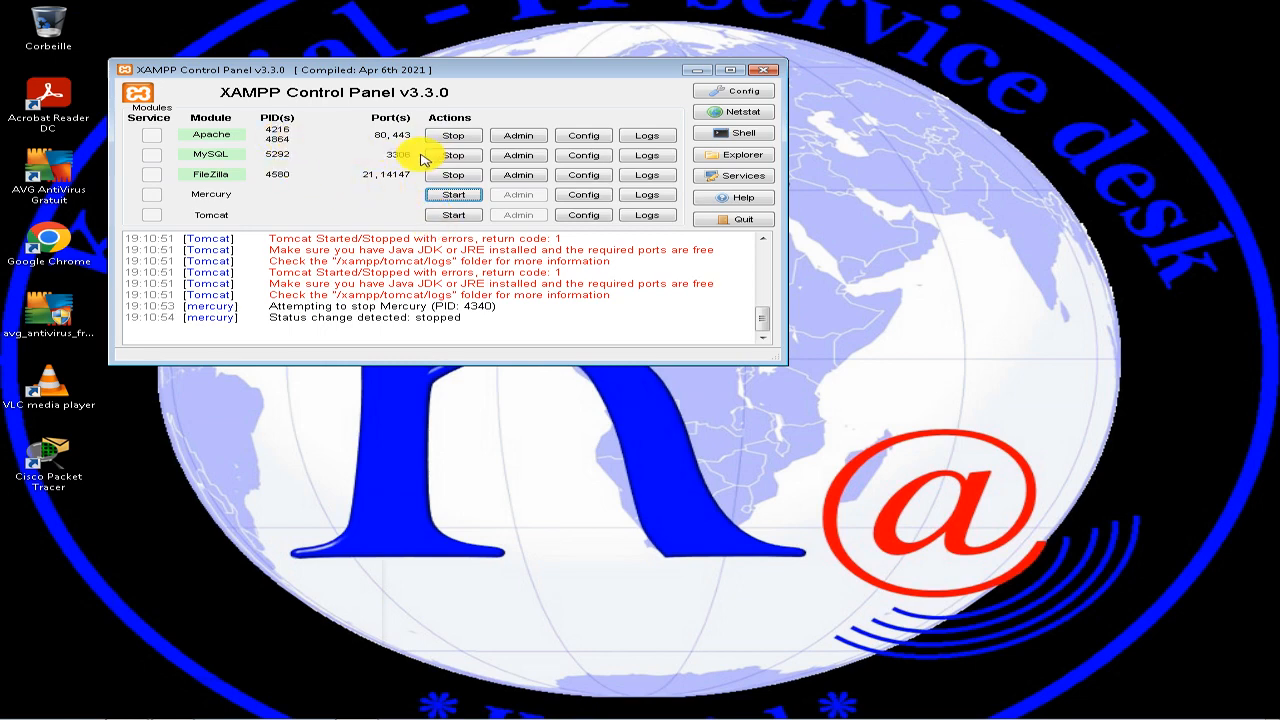
click(453, 155)
click(451, 179)
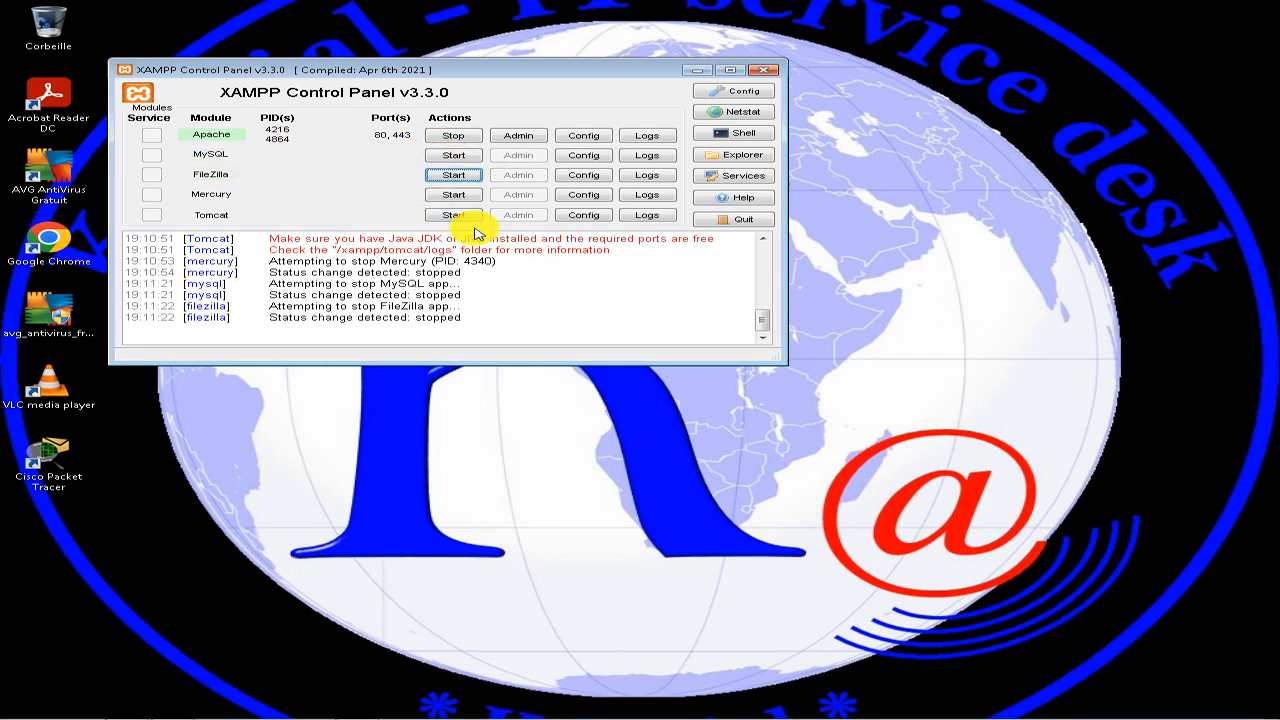
Switch to Chrome, load 127.0.0.1 again and look through the XAMPP dashboard page.
mouse_move(434, 708)
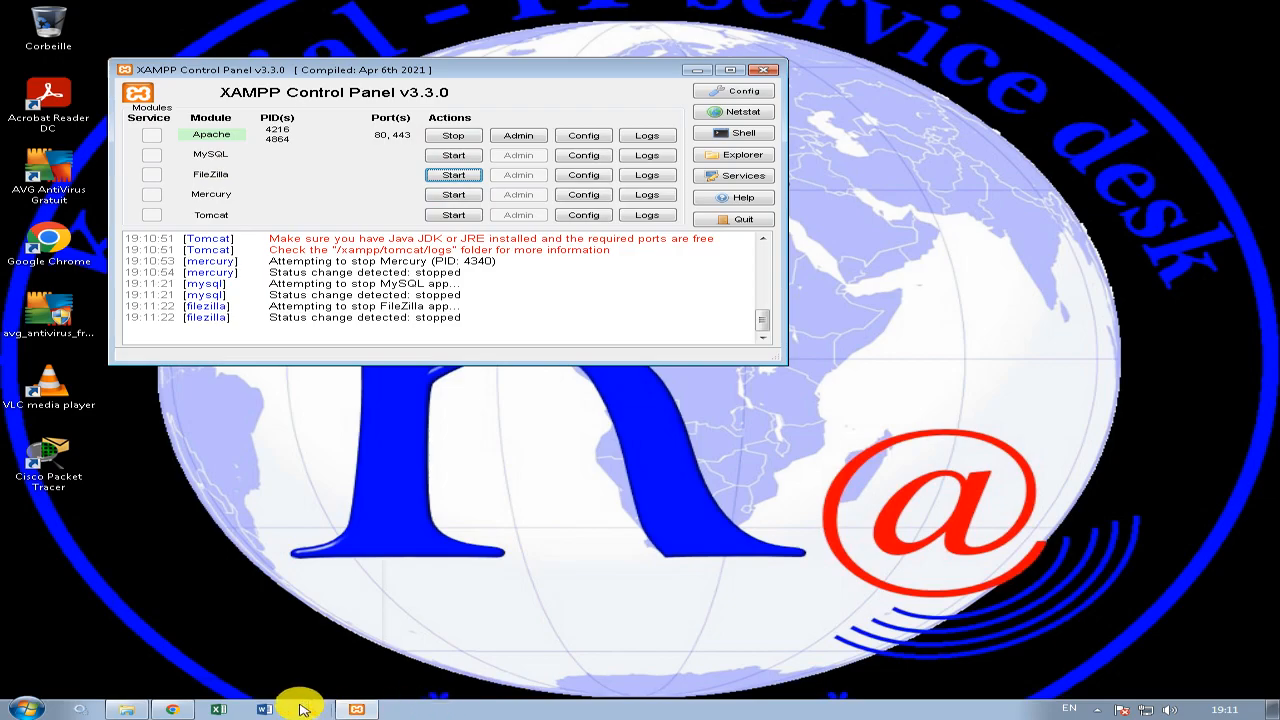
click(175, 710)
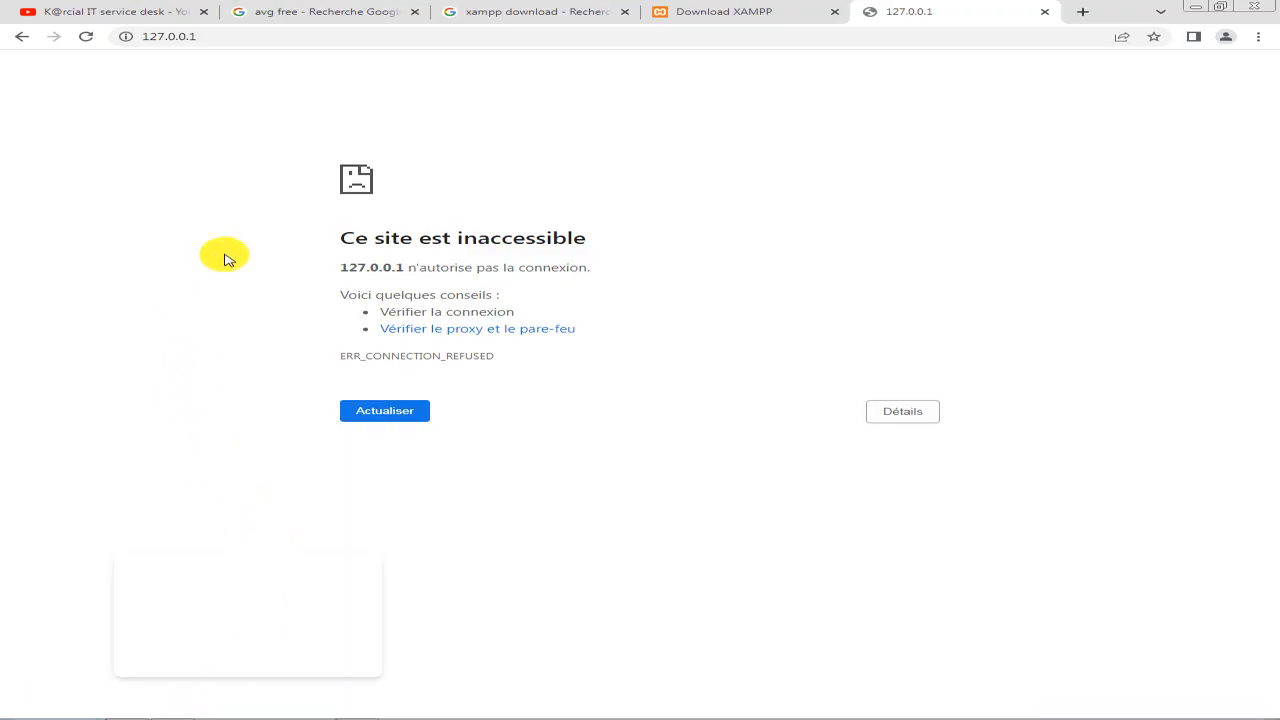
click(487, 40)
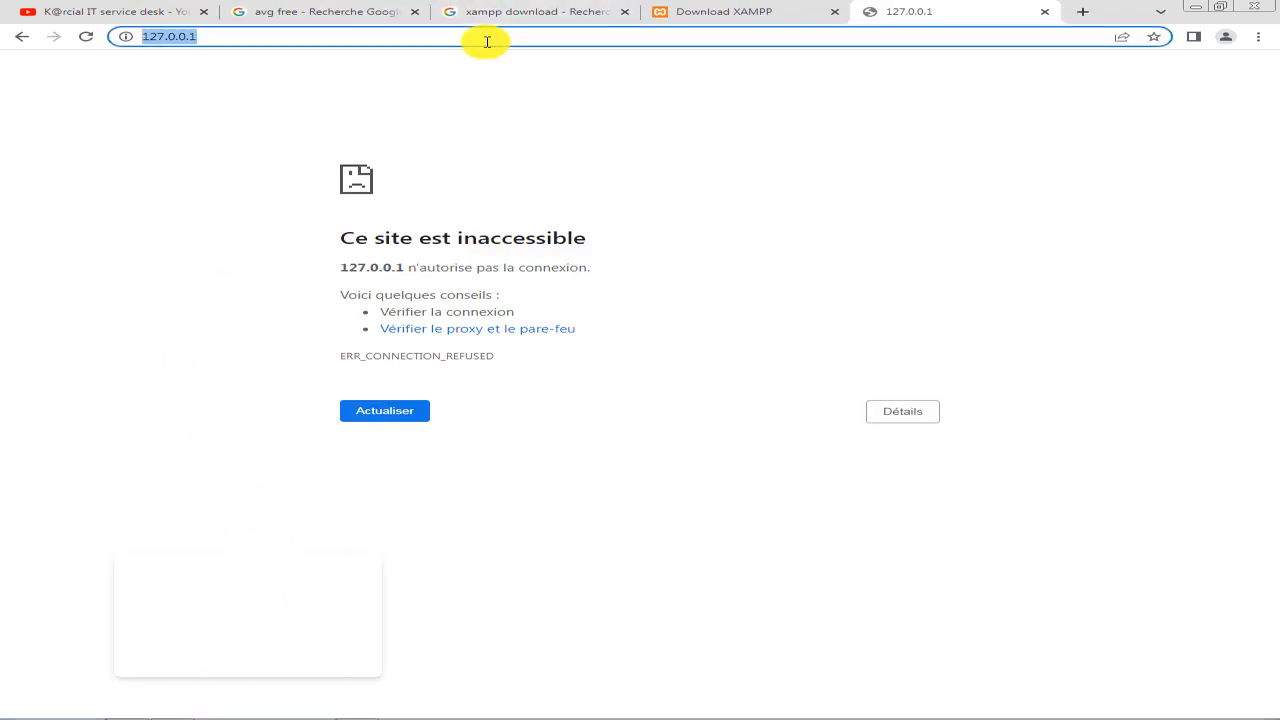
key(Return)
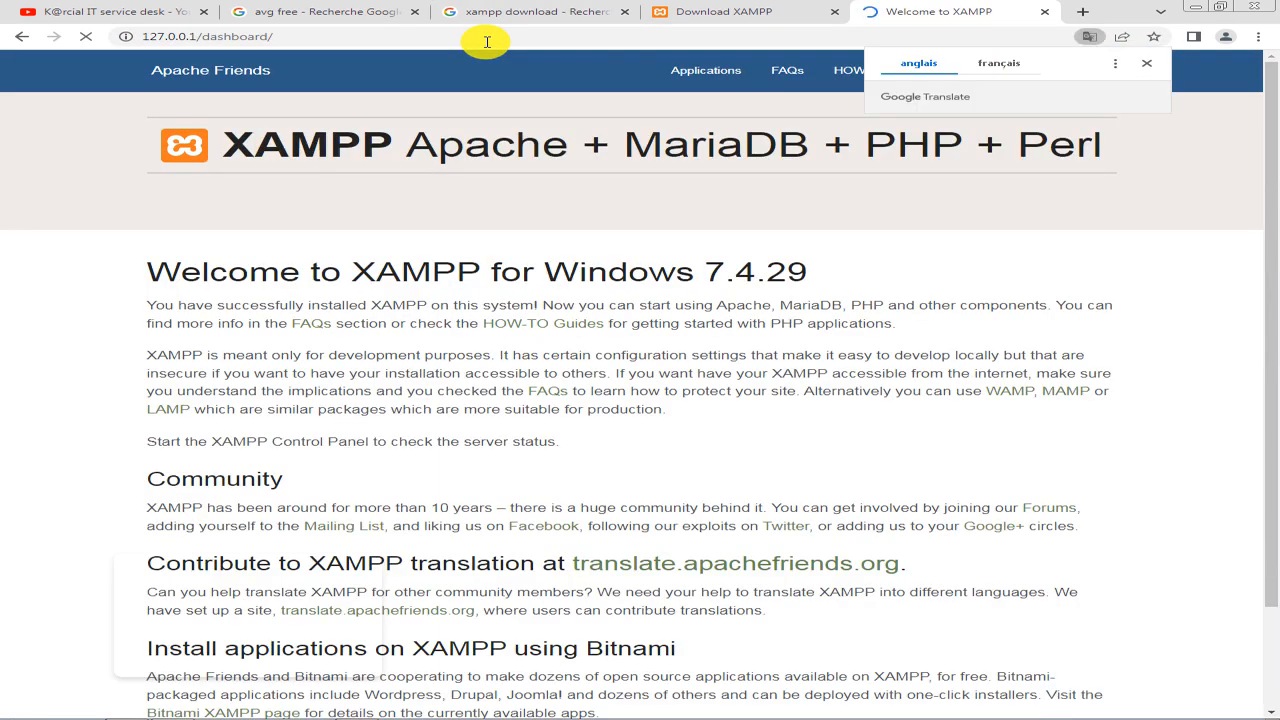
click(1208, 224)
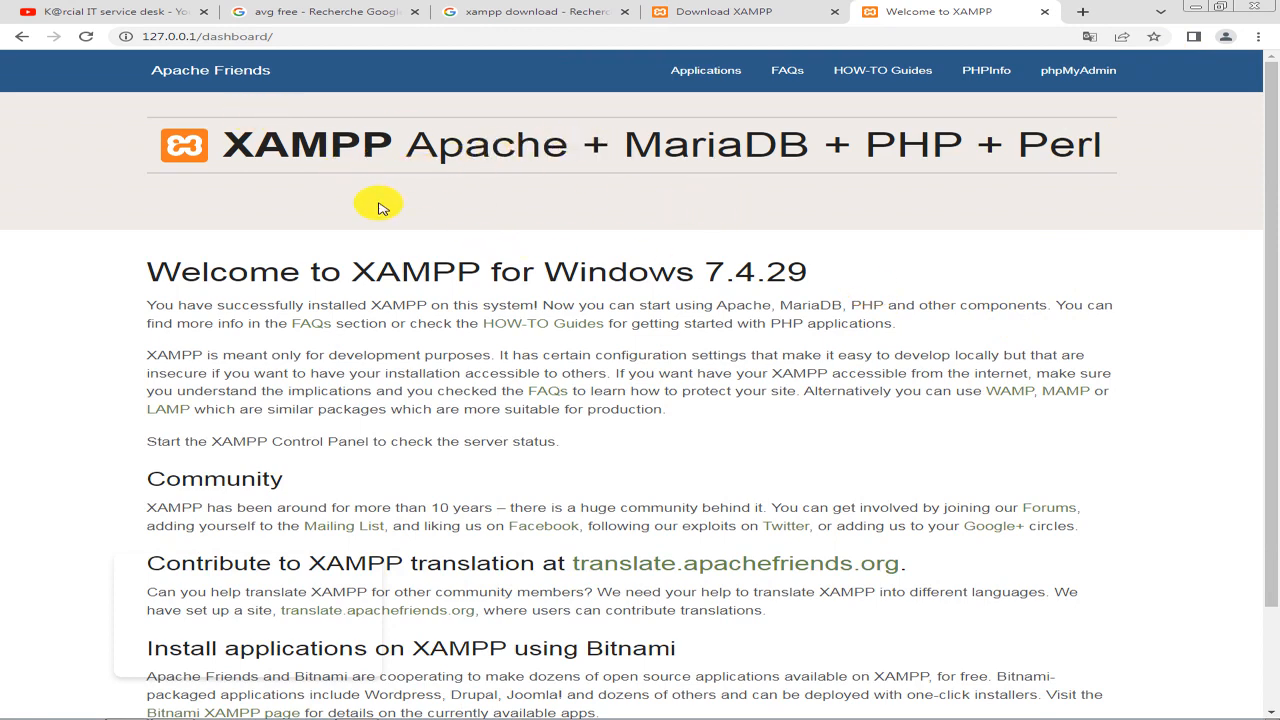
scroll(777, 486, down, 2)
scroll(777, 486, up, 1)
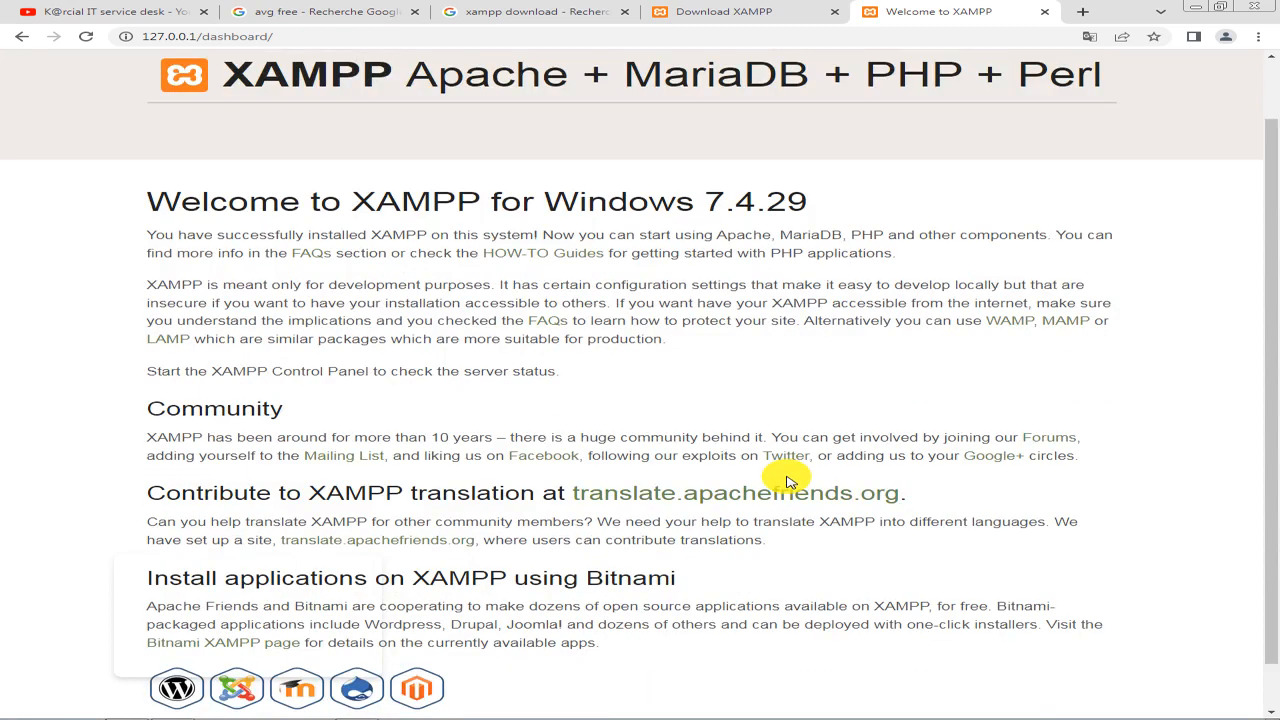
scroll(786, 482, up, 1)
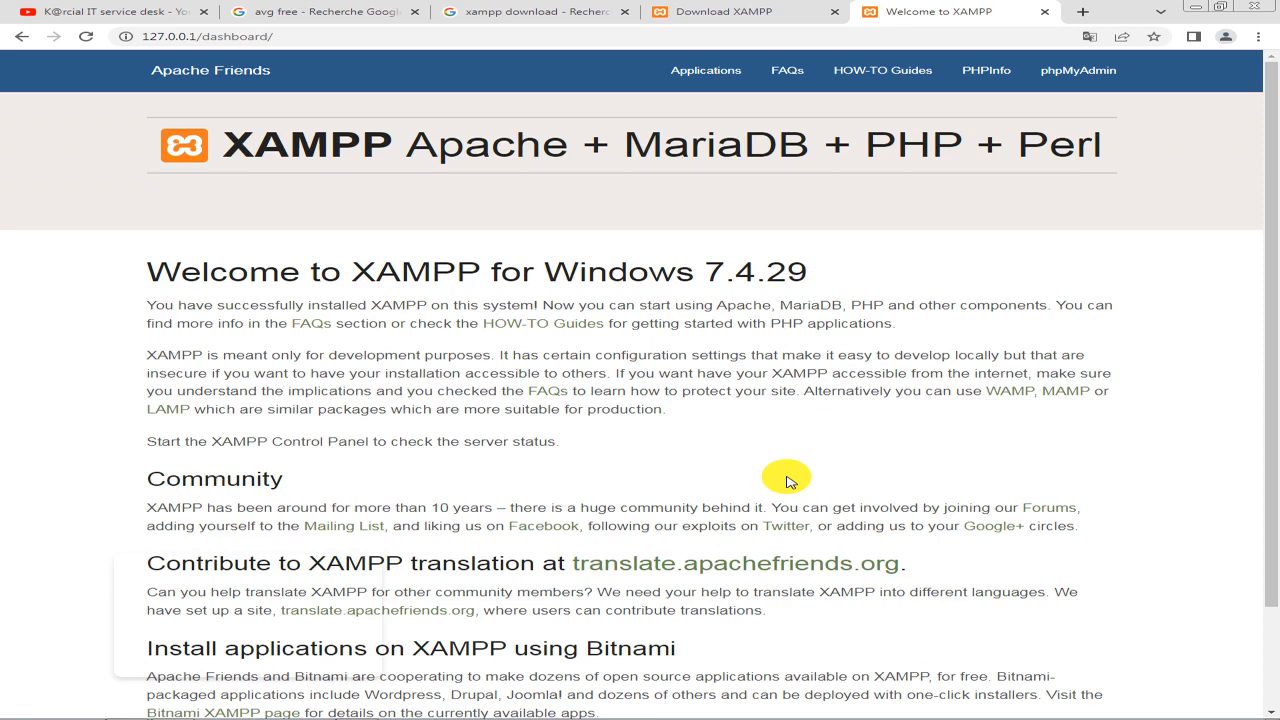
Replace the whole dashboard address with localhost/ and load it in the same tab.
click(410, 36)
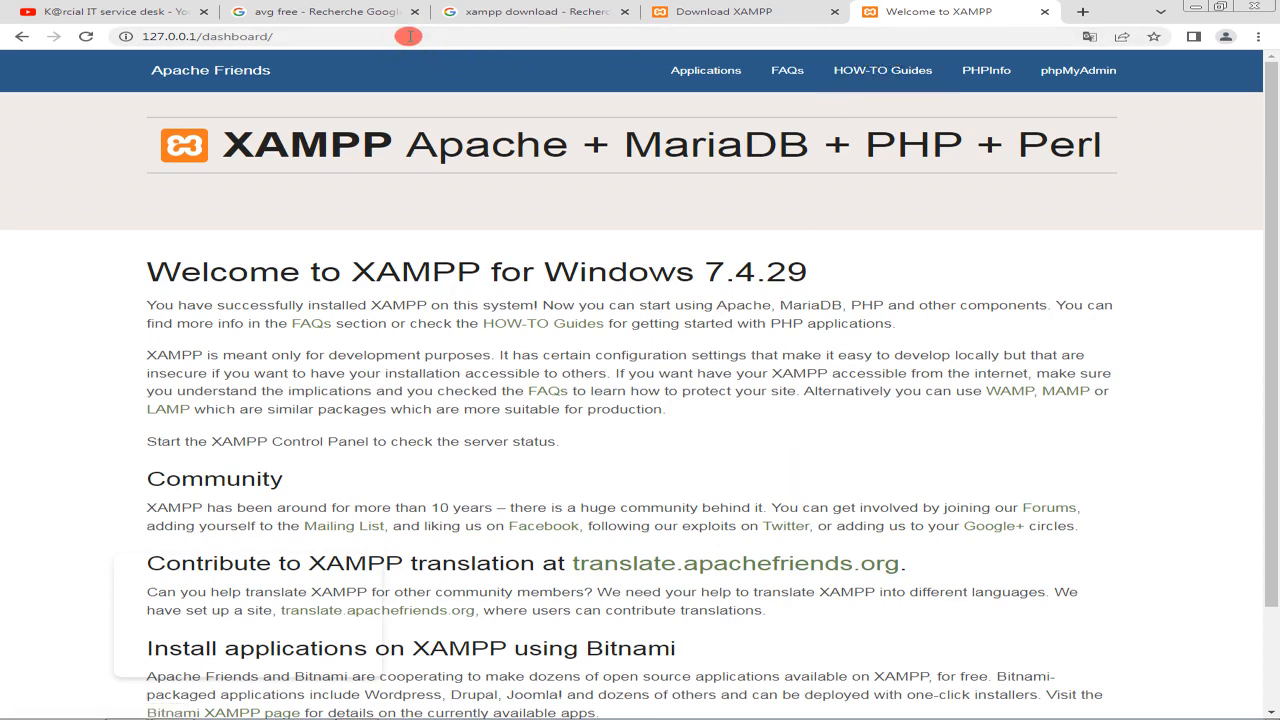
click(464, 42)
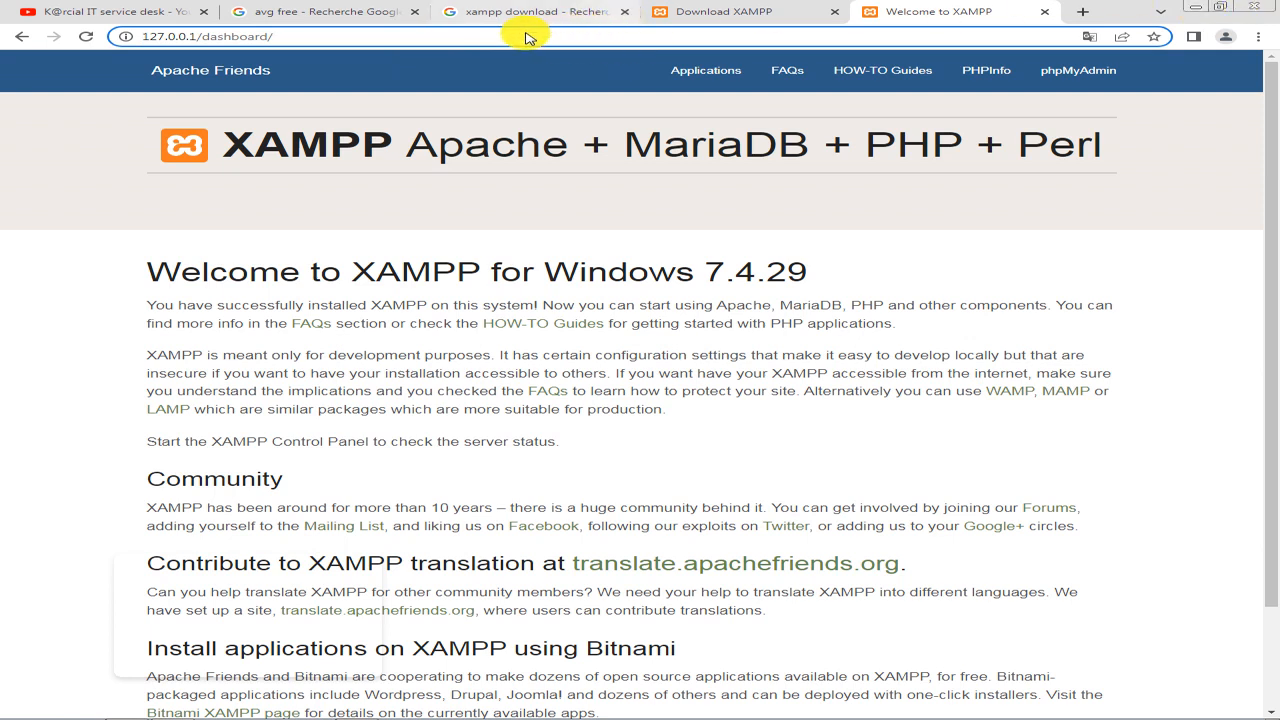
drag(301, 36, 208, 36)
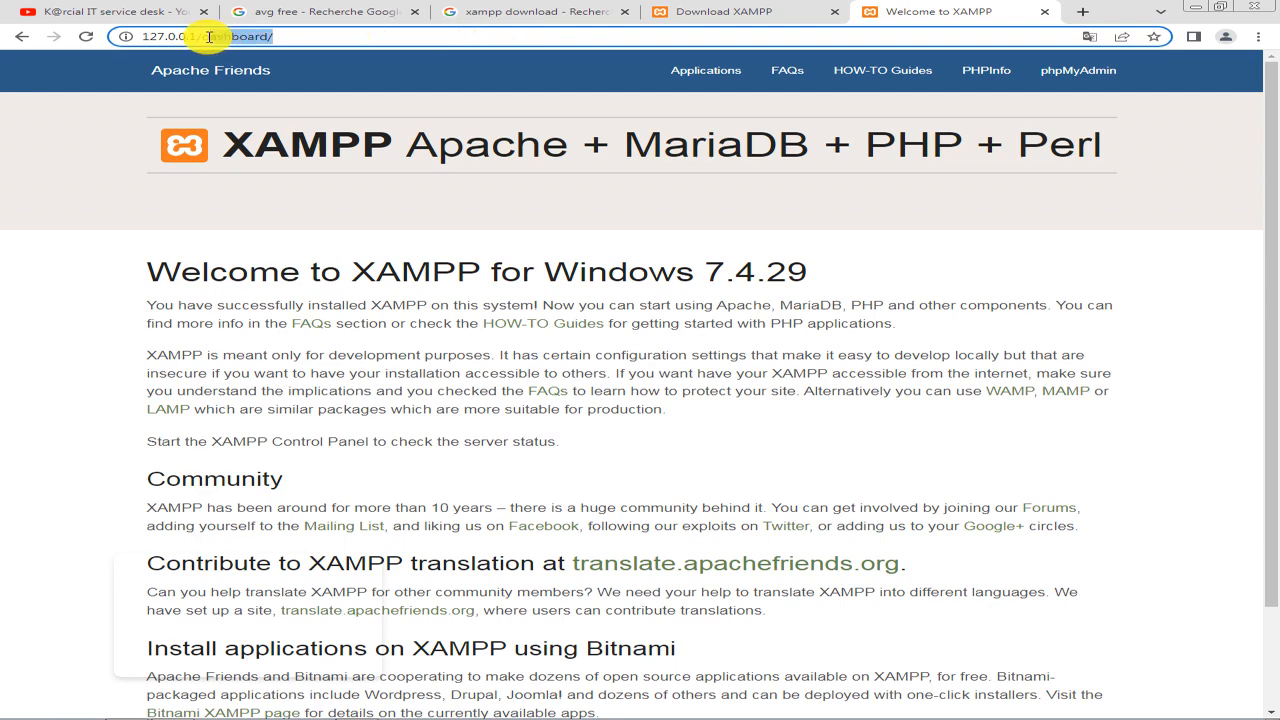
key(ctrl+a)
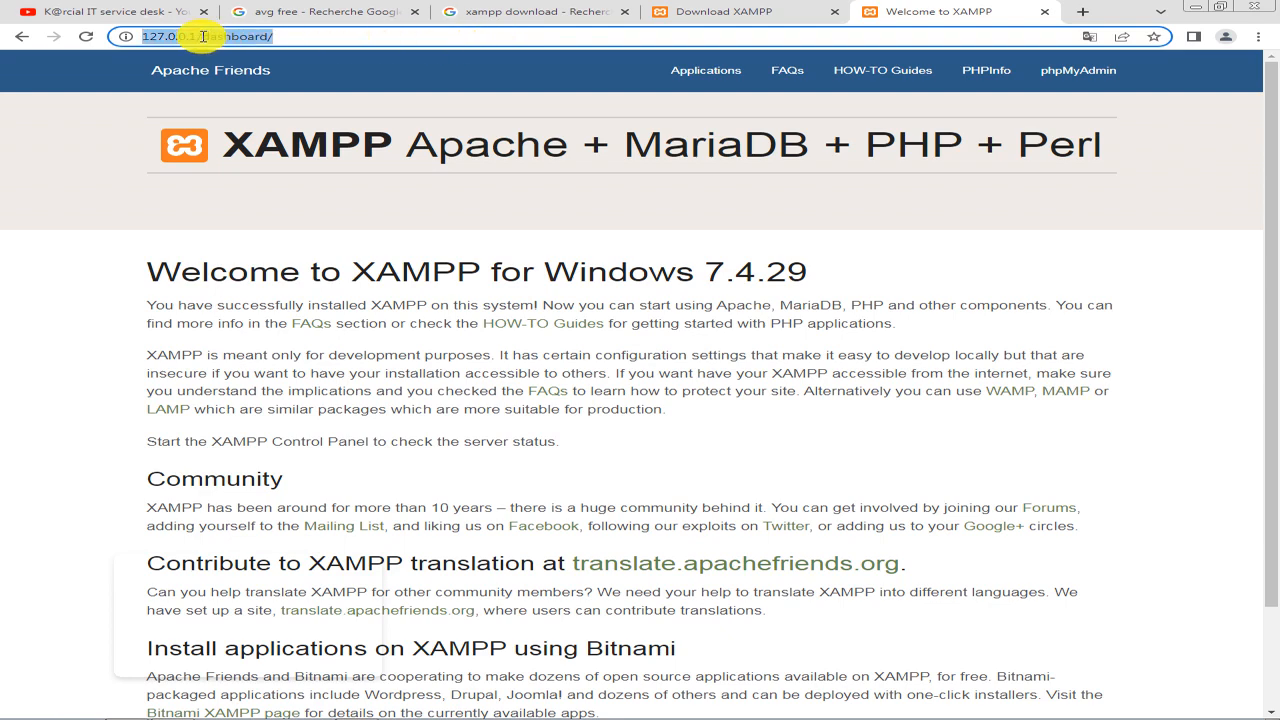
text(local)
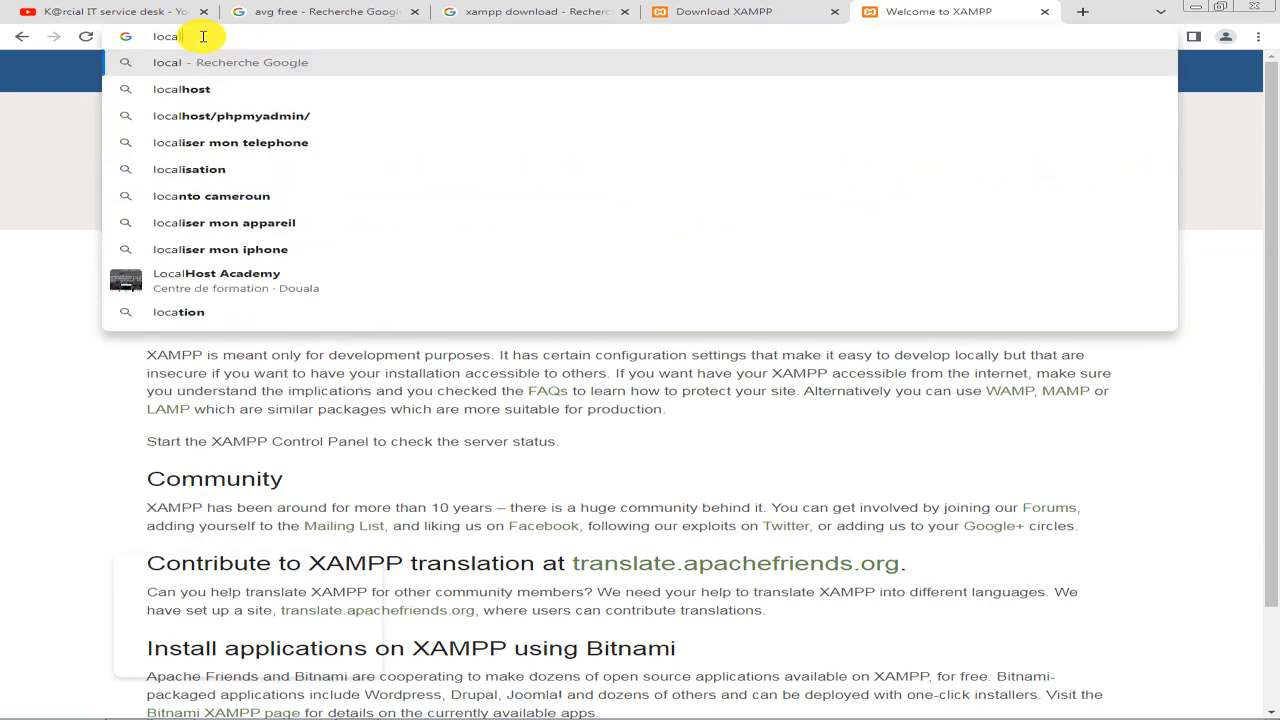
text(host/)
key(Return)
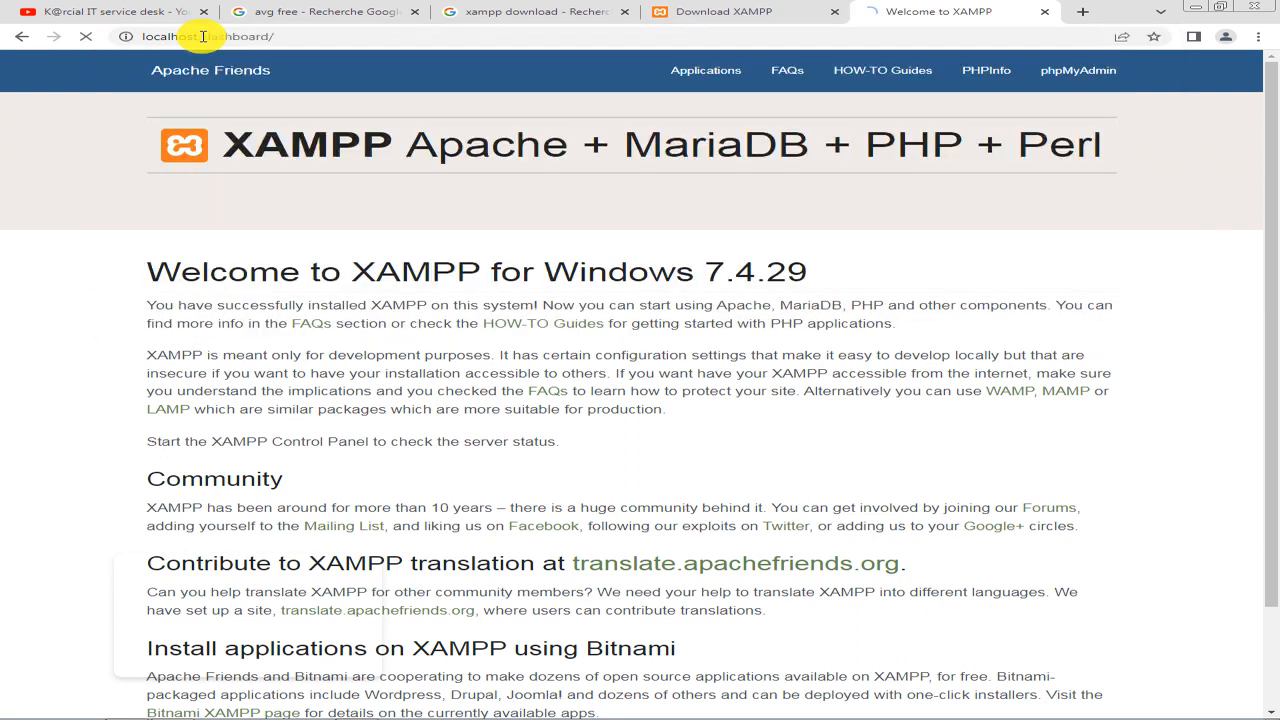
Replace the dashboard path with port 80 and load localhost:80, repeating the same address a second time.
click(305, 36)
click(300, 36)
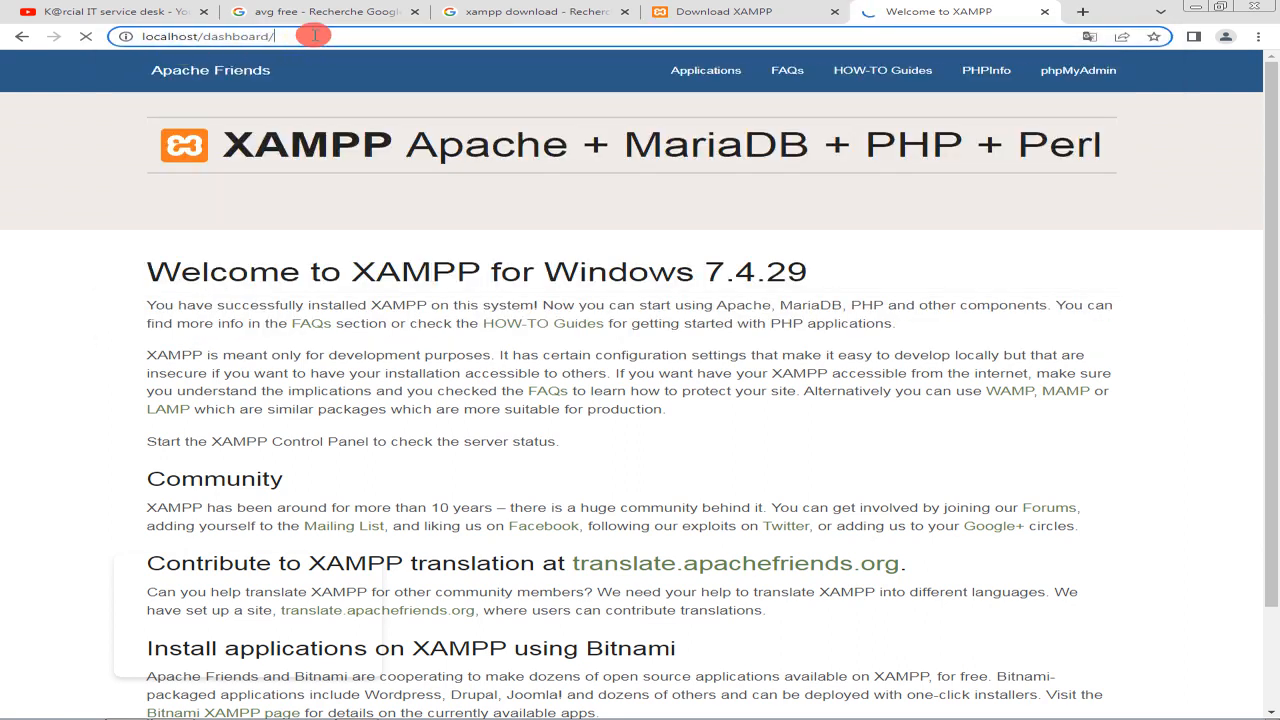
drag(264, 36, 202, 35)
key(BackSpace)
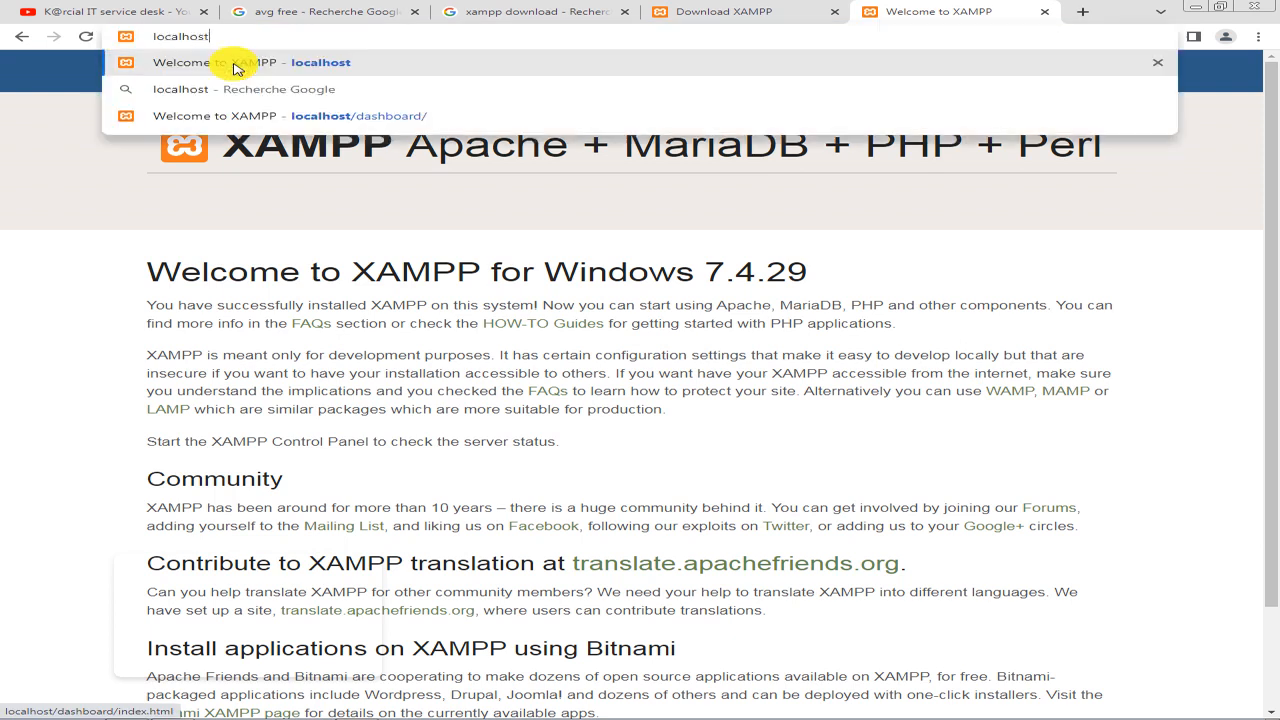
text(:)
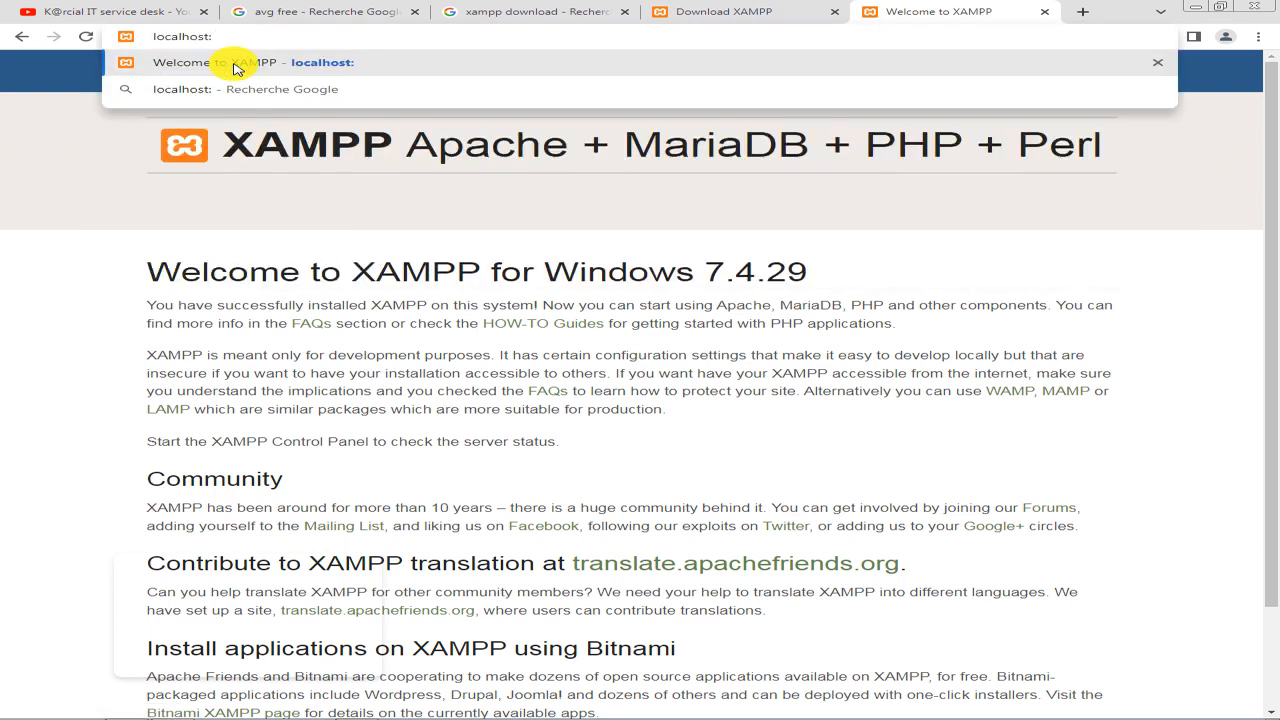
text(80)
key(Return)
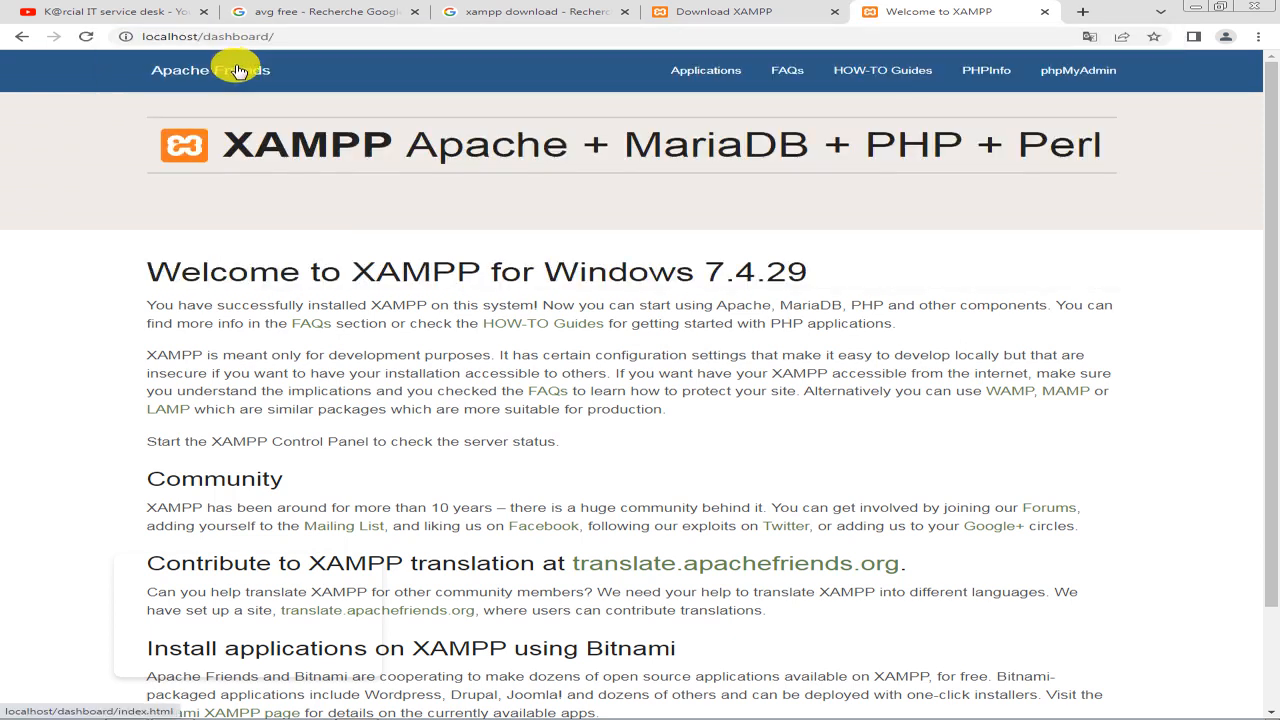
click(286, 36)
drag(274, 36, 205, 30)
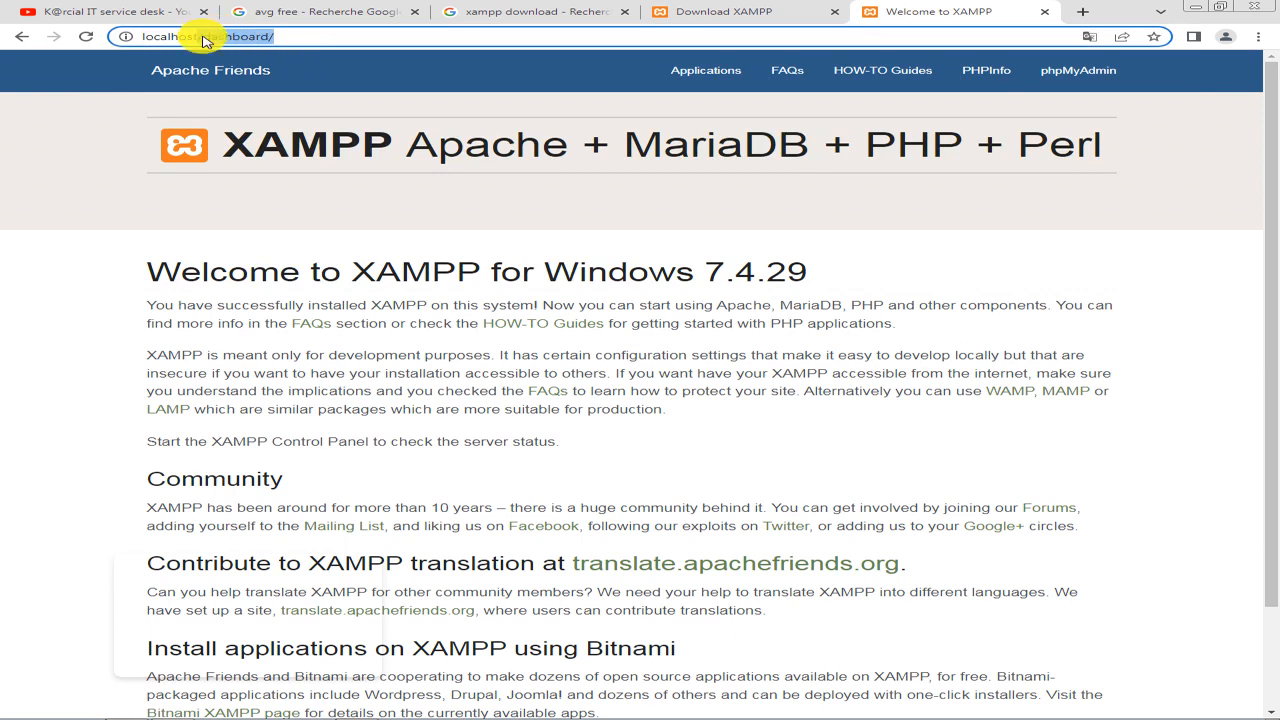
key(BackSpace)
key(BackSpace)
text(:80)
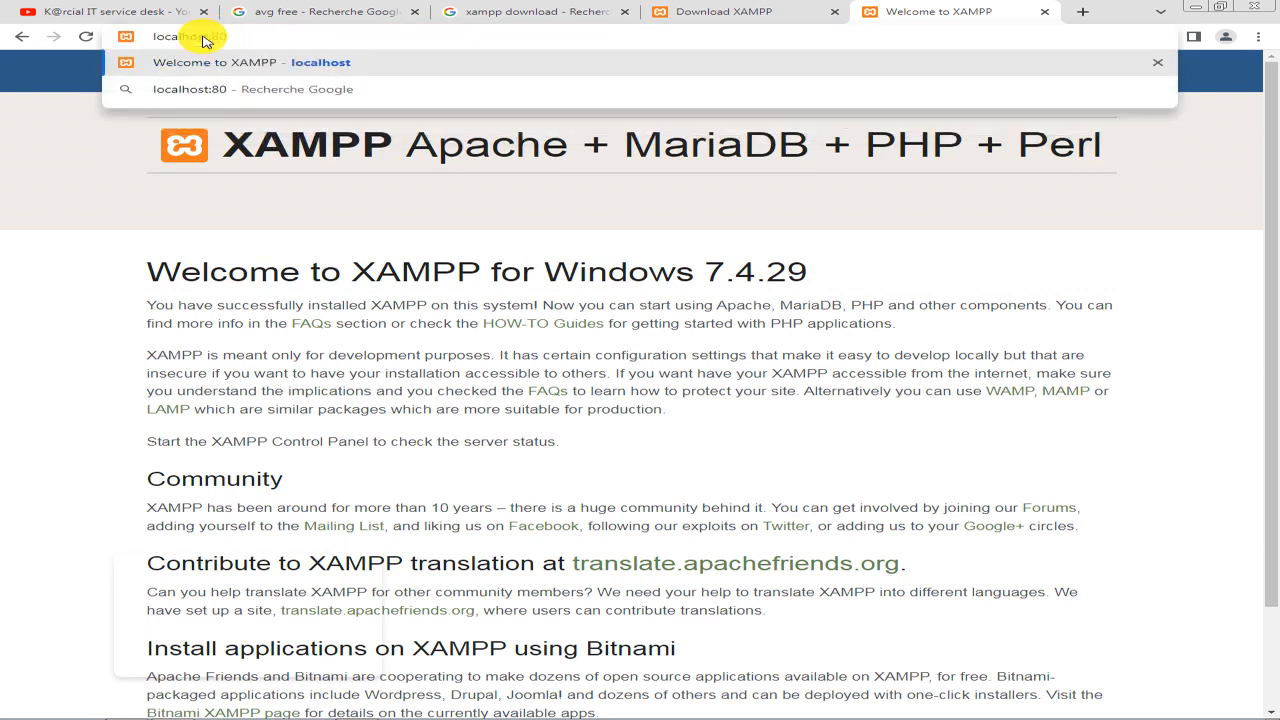
key(Return)
Change the address to localhost:8080 and load it to test that port.
click(338, 38)
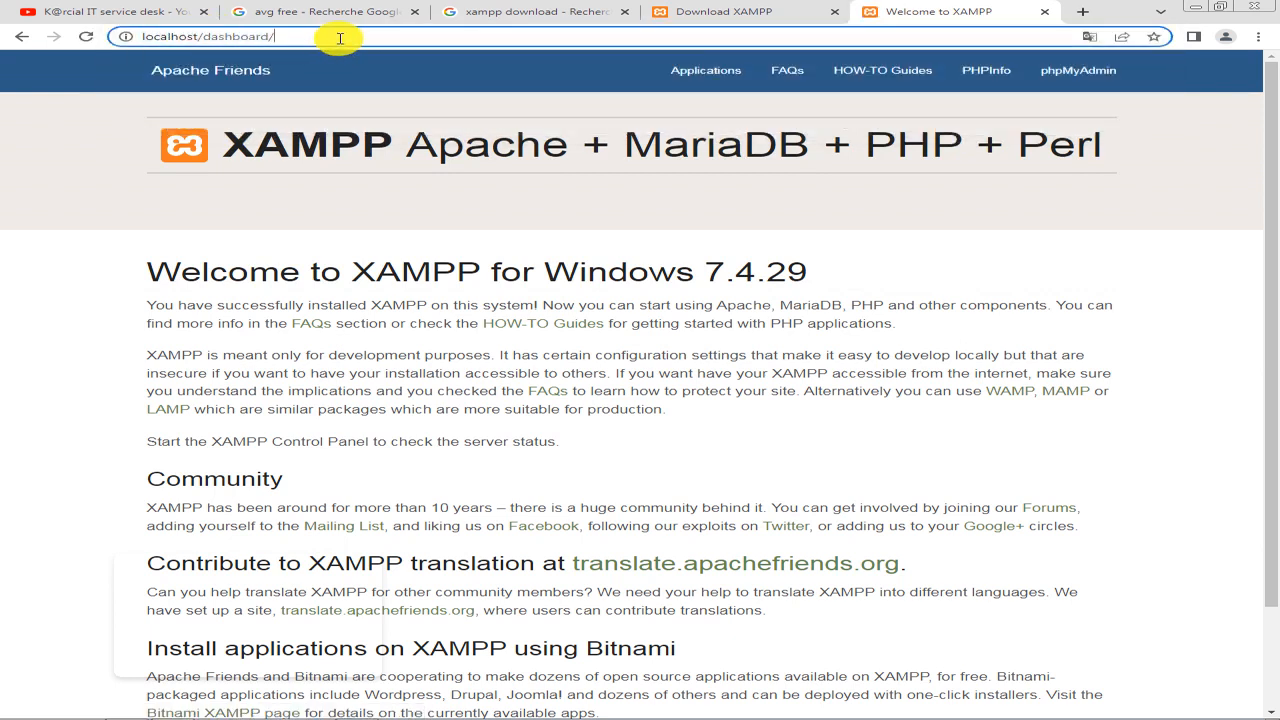
drag(340, 38, 201, 35)
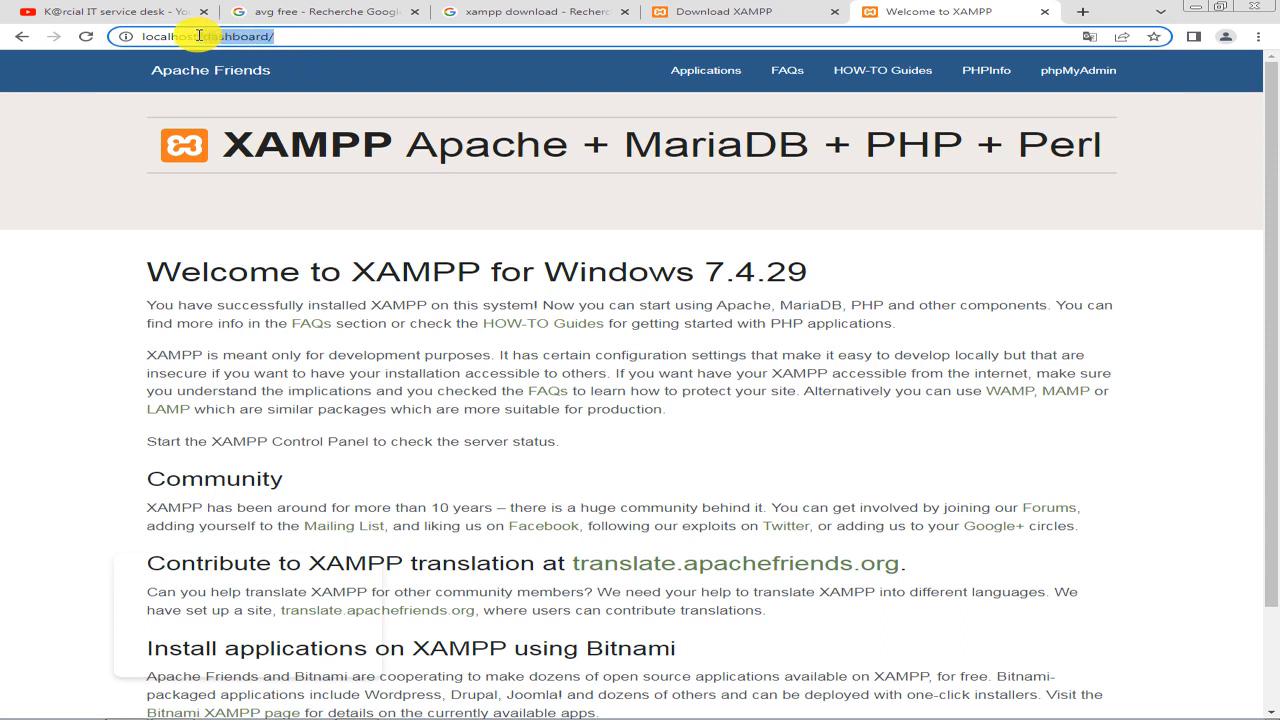
text(:8080)
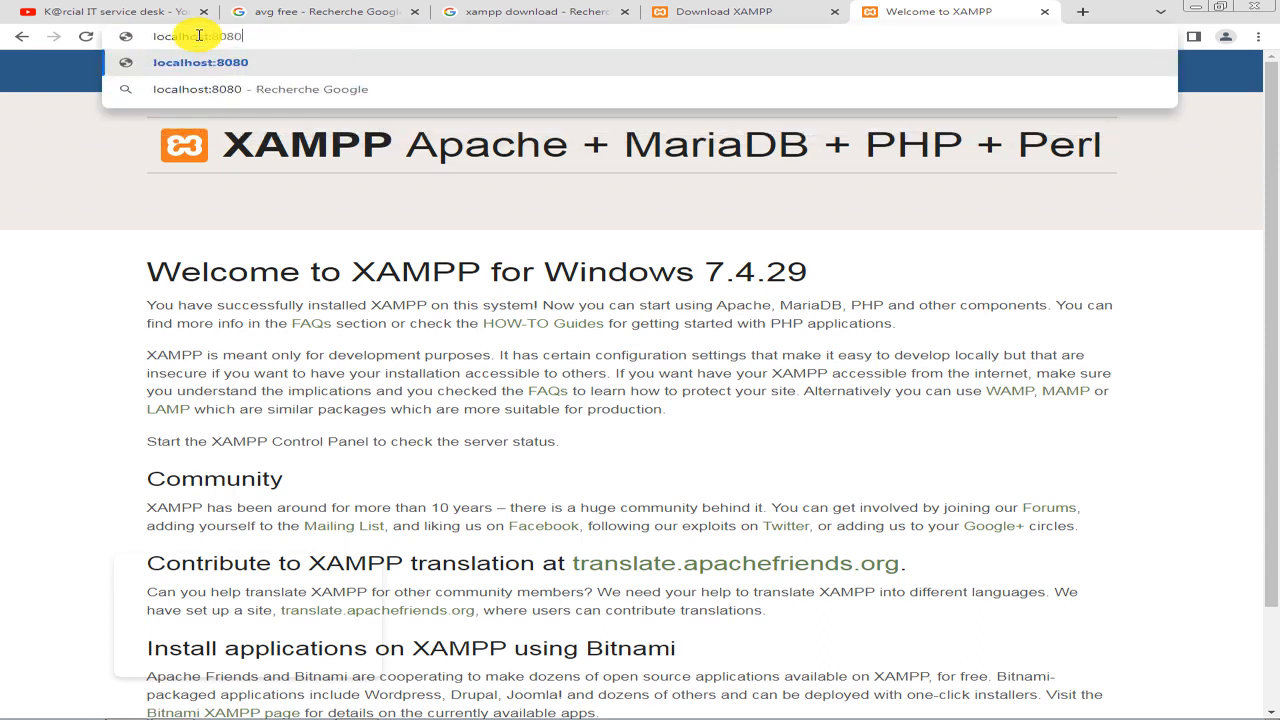
key(Return)
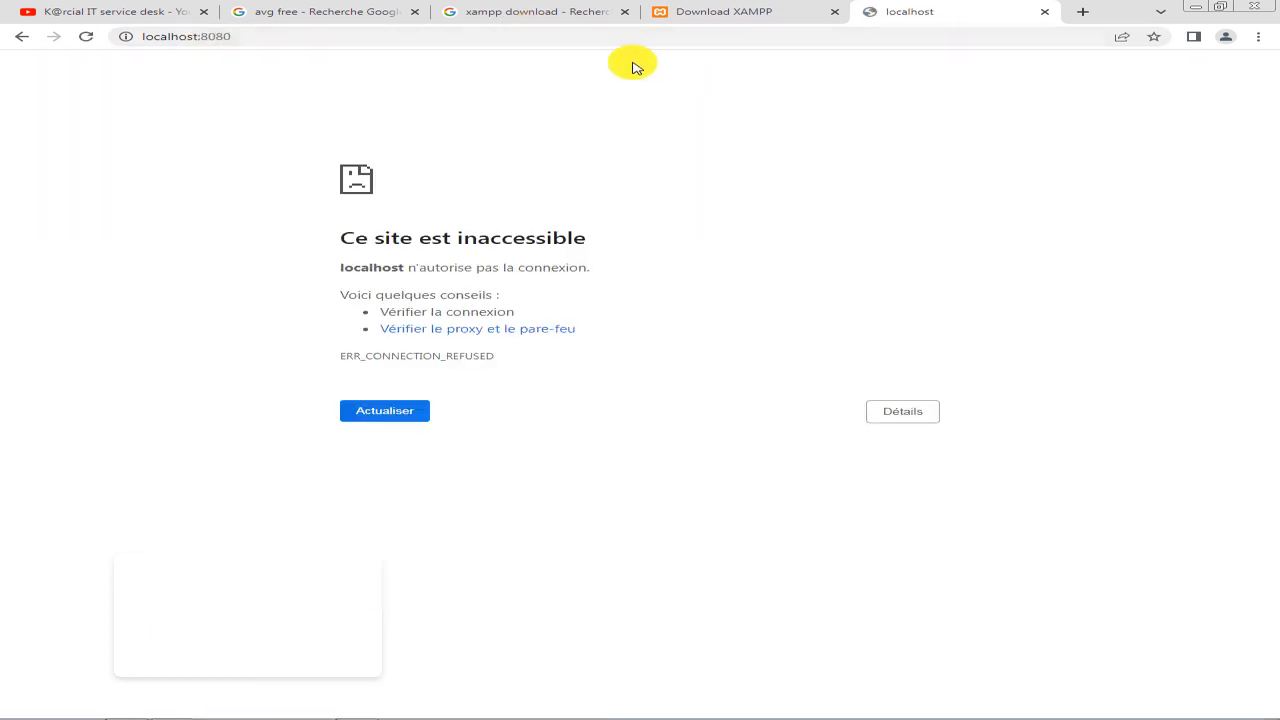
Switch to the XAMPP Control Panel and try to save Apache's default ports as main port 8080 and SSL port 8443.
click(1197, 12)
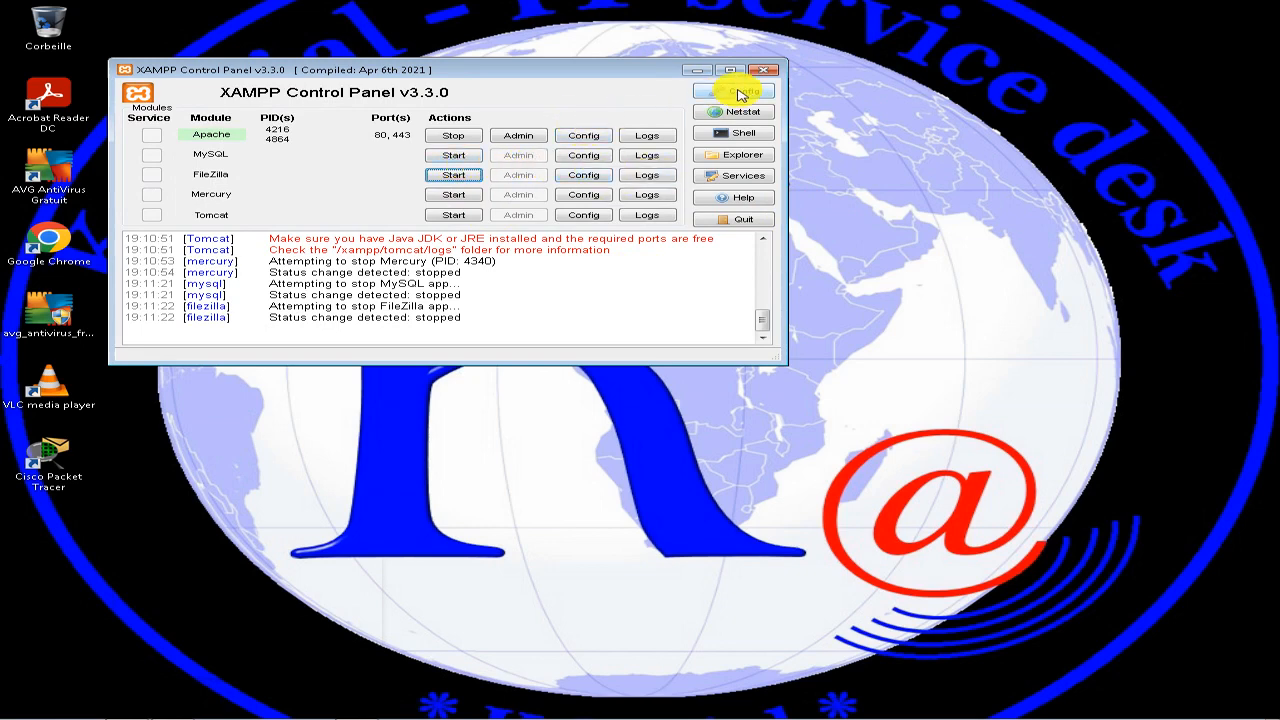
click(603, 139)
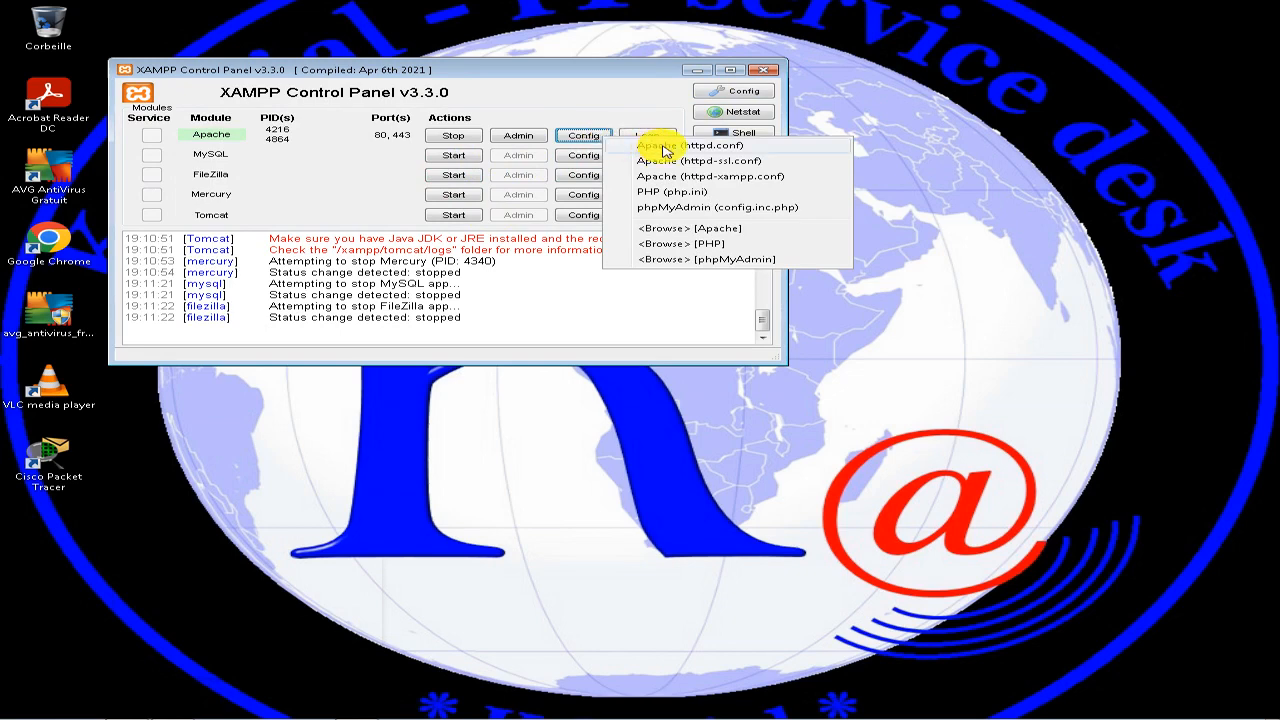
click(748, 92)
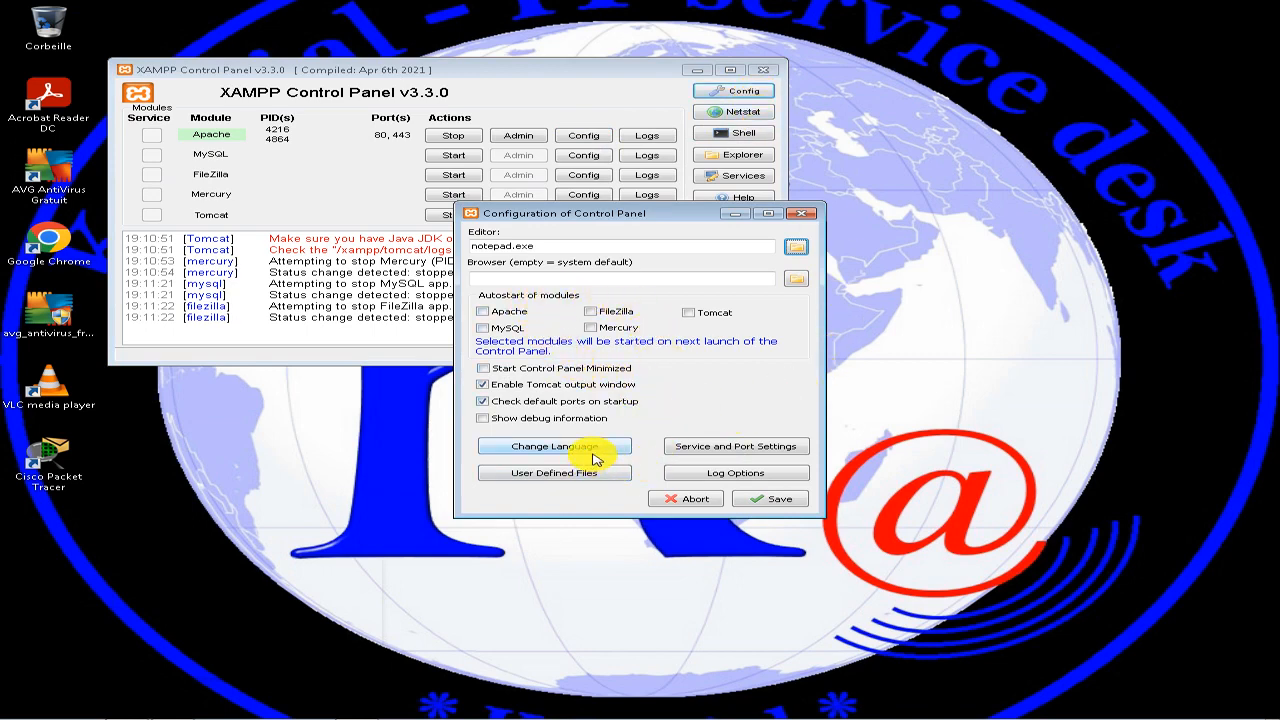
click(760, 453)
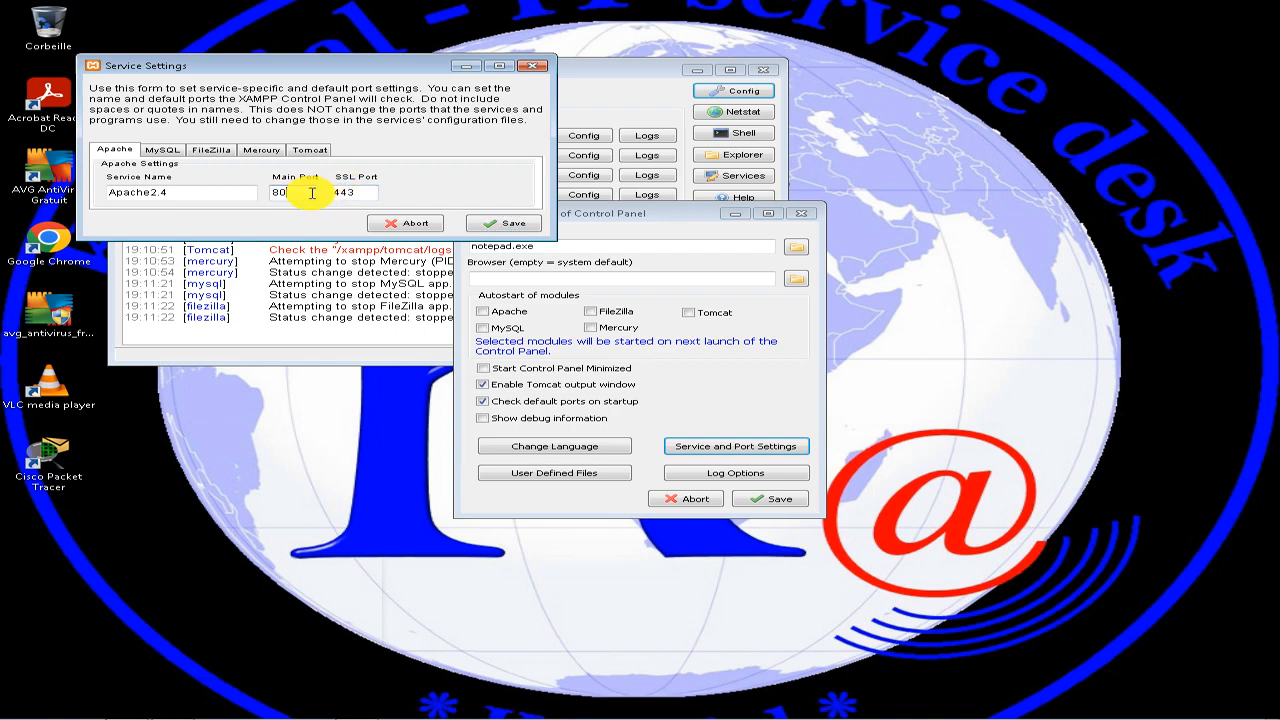
text(80)
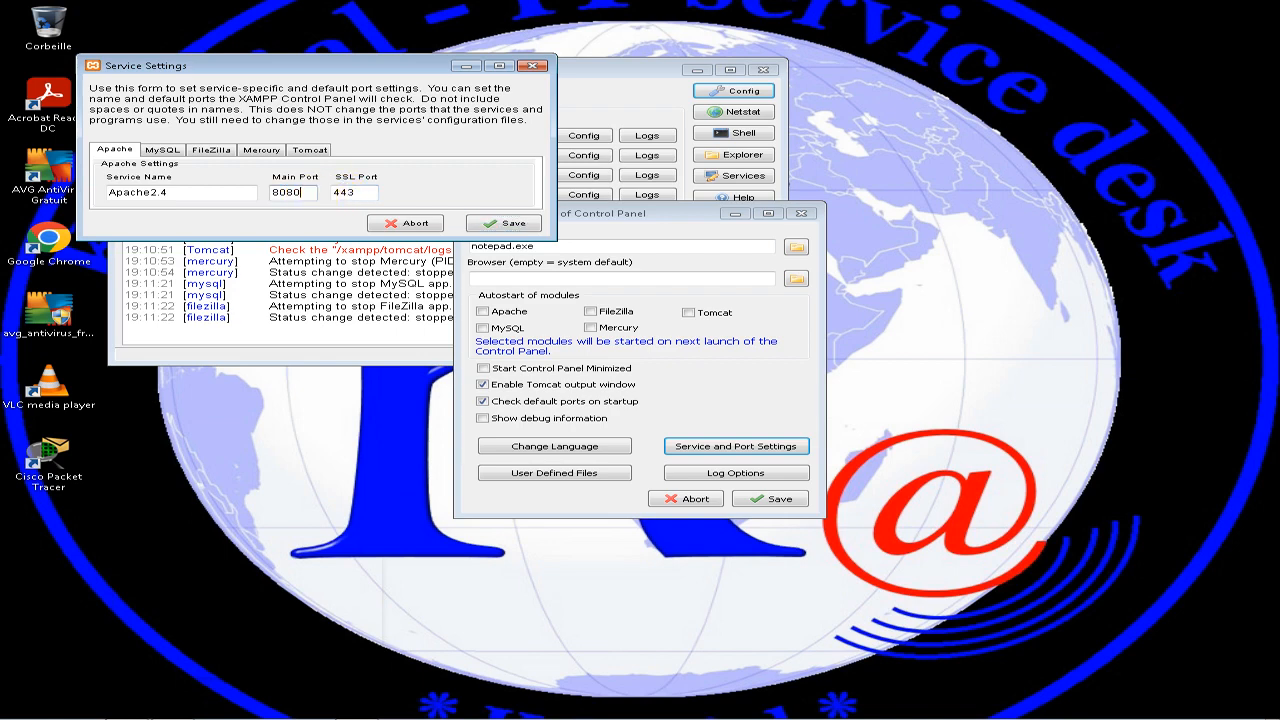
click(337, 197)
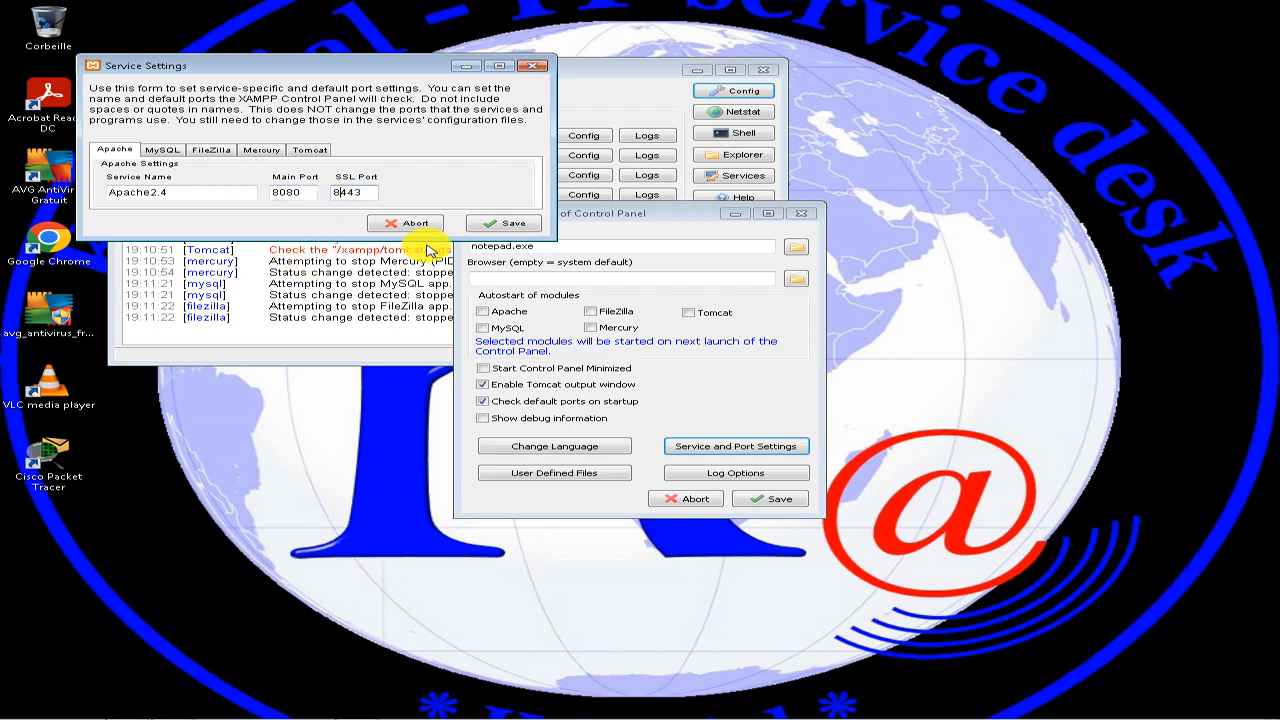
click(490, 224)
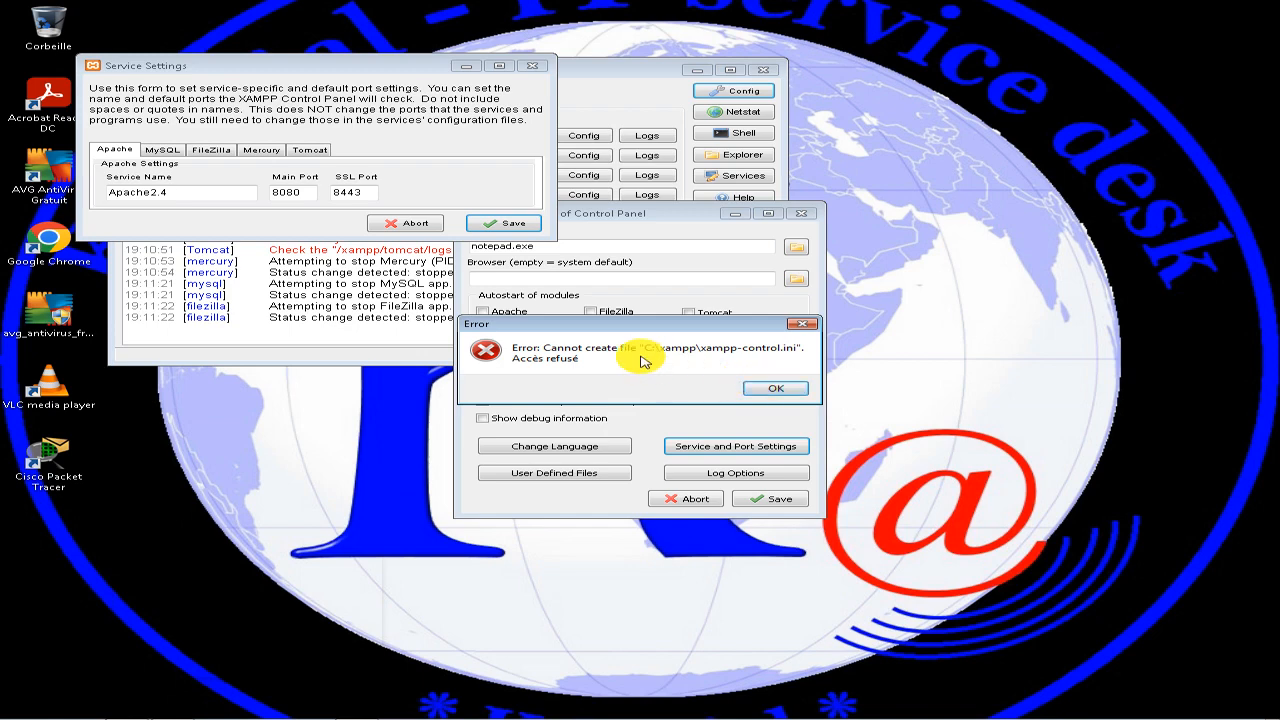
click(768, 388)
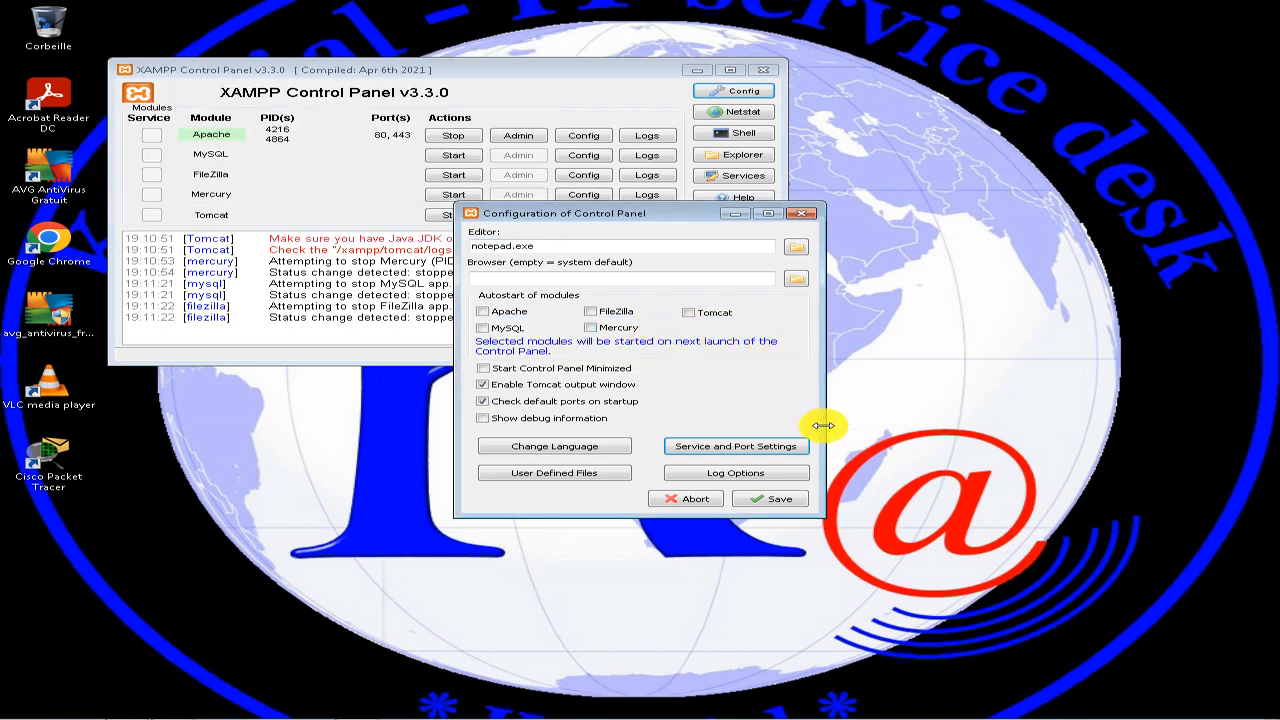
click(772, 500)
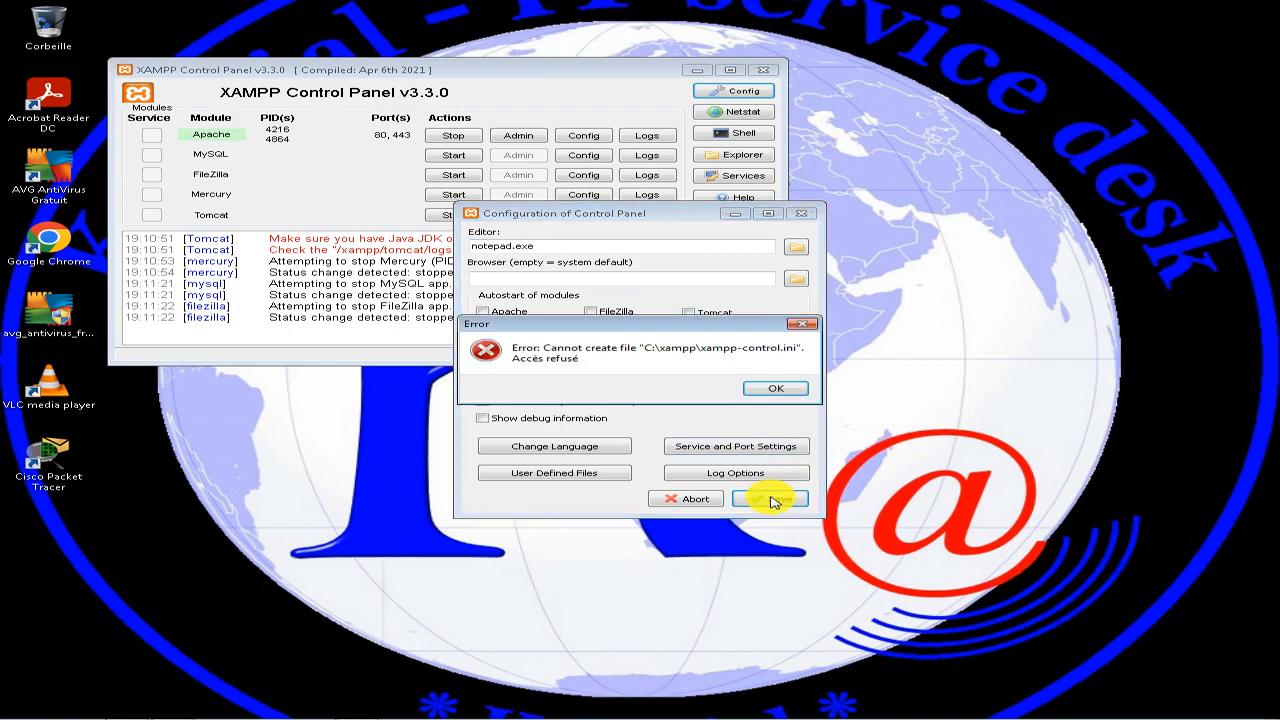
click(770, 388)
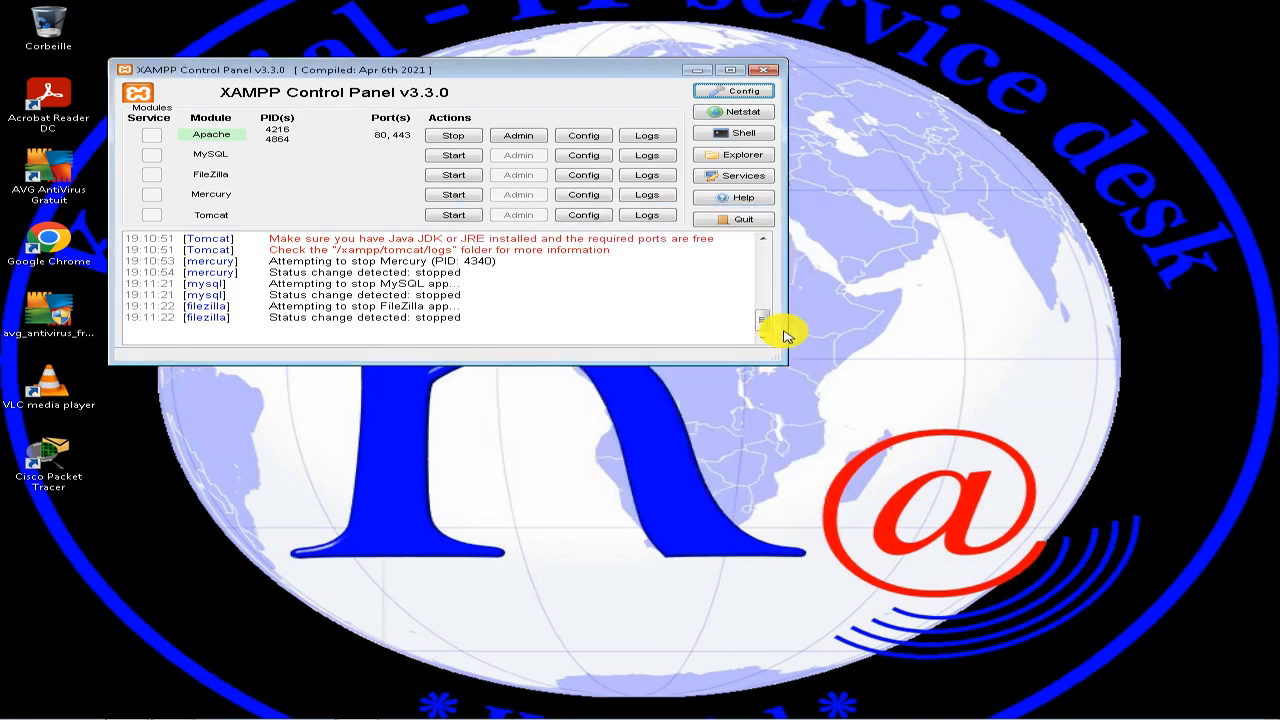
Open Apache's httpd.conf from the XAMPP Control Panel, find the Listen directive and move the editor window aside.
click(594, 141)
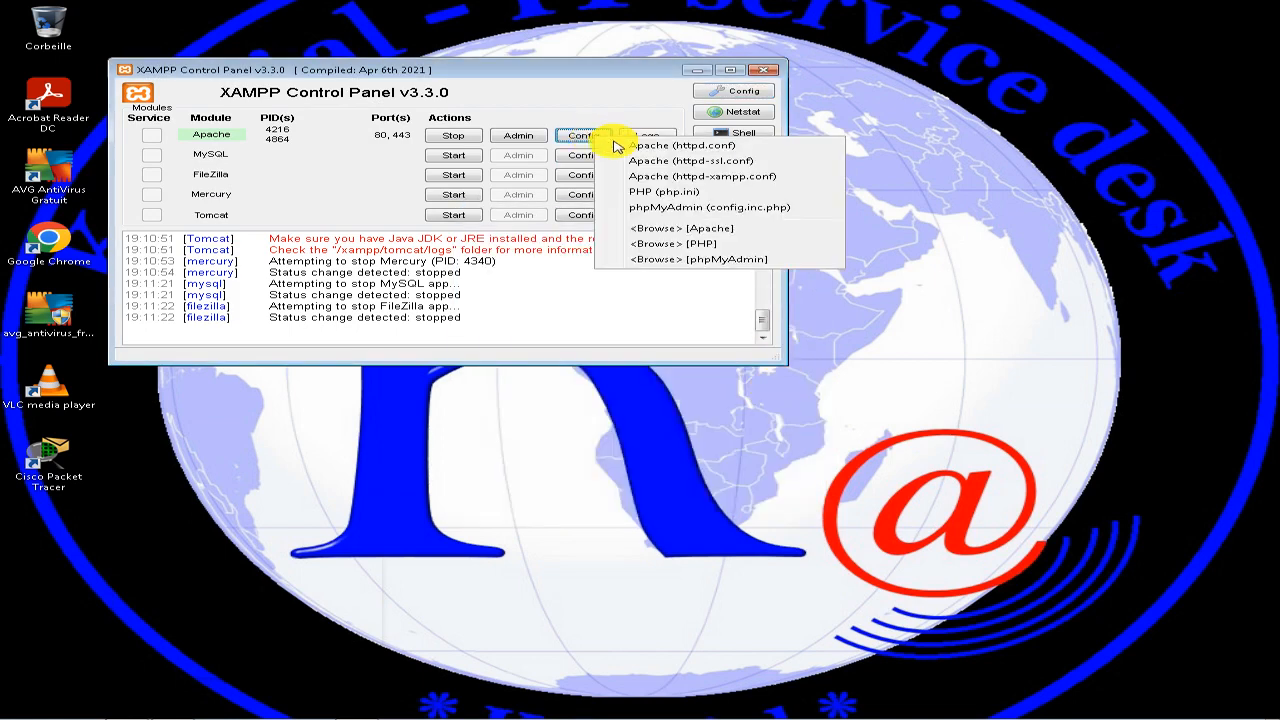
click(650, 151)
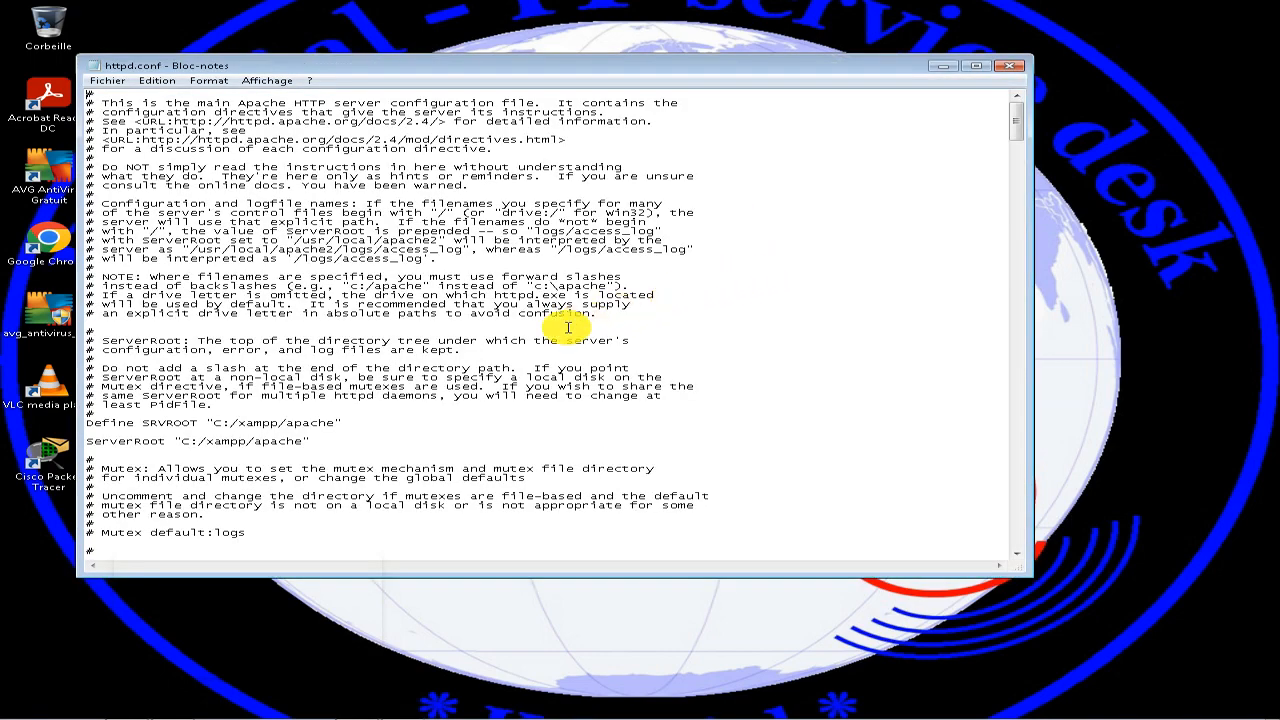
scroll(537, 386, down, 10)
scroll(538, 389, down, 3)
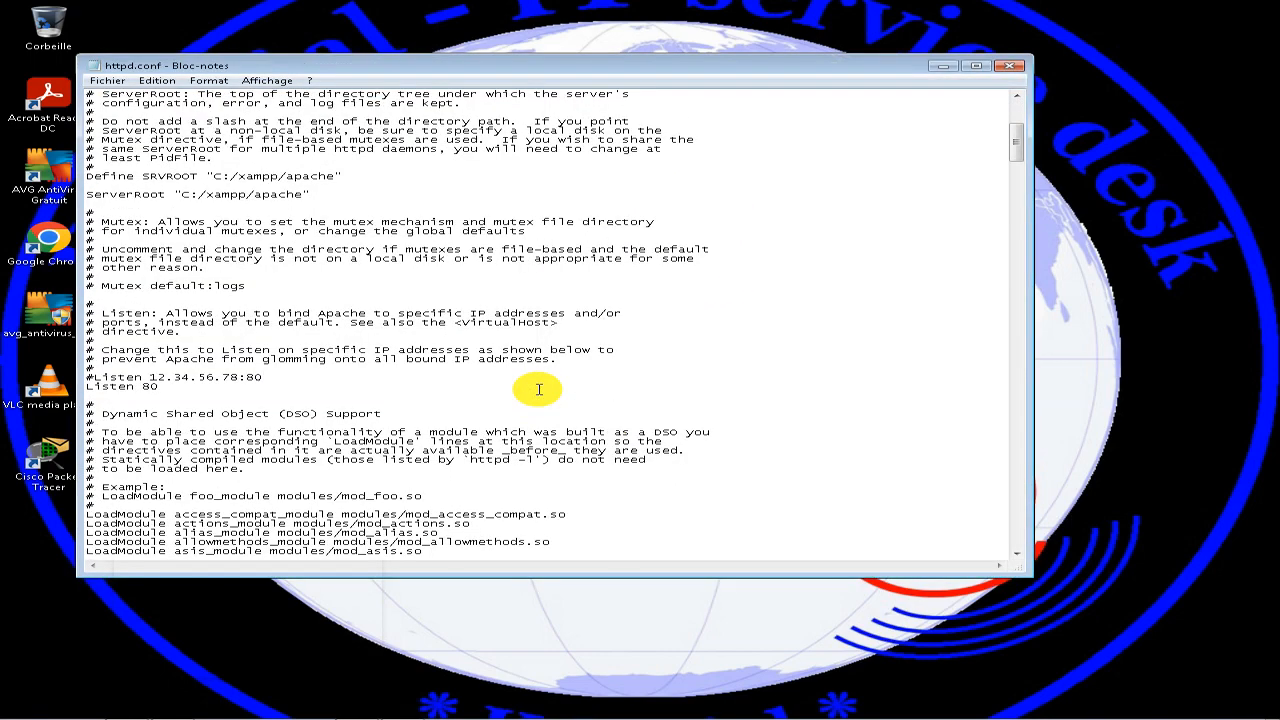
scroll(538, 389, down, 2)
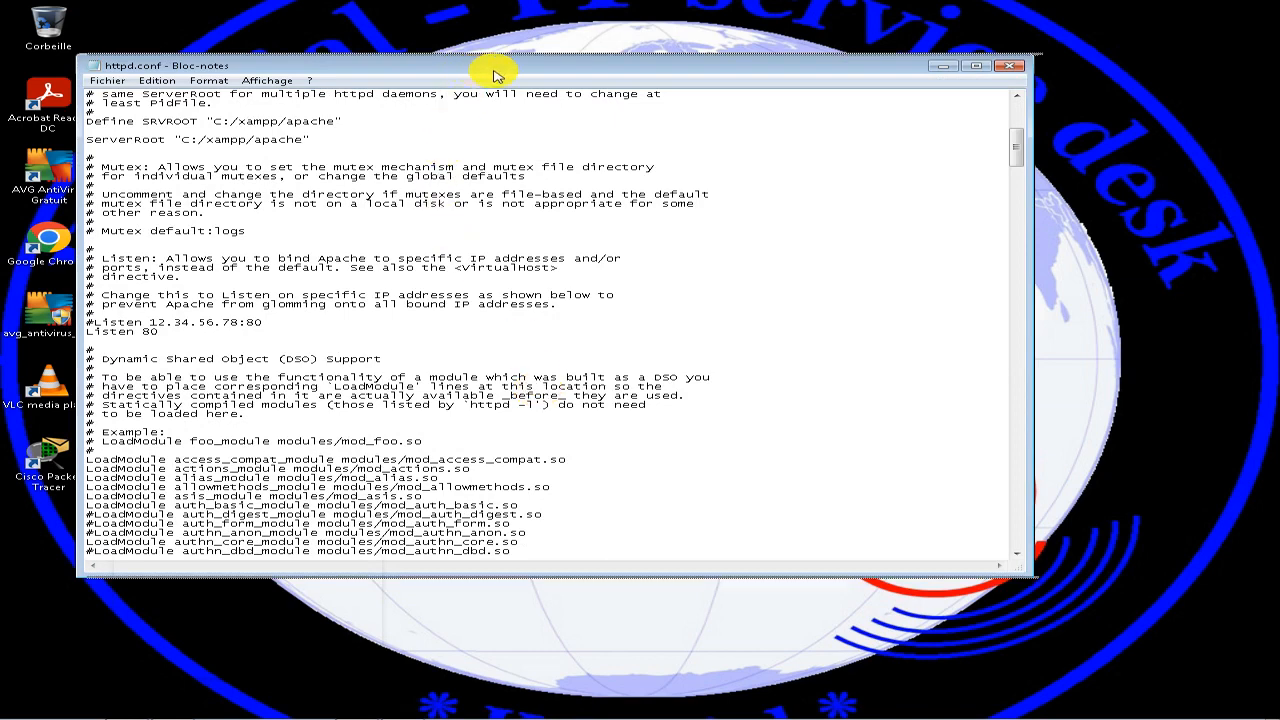
drag(494, 68, 686, 70)
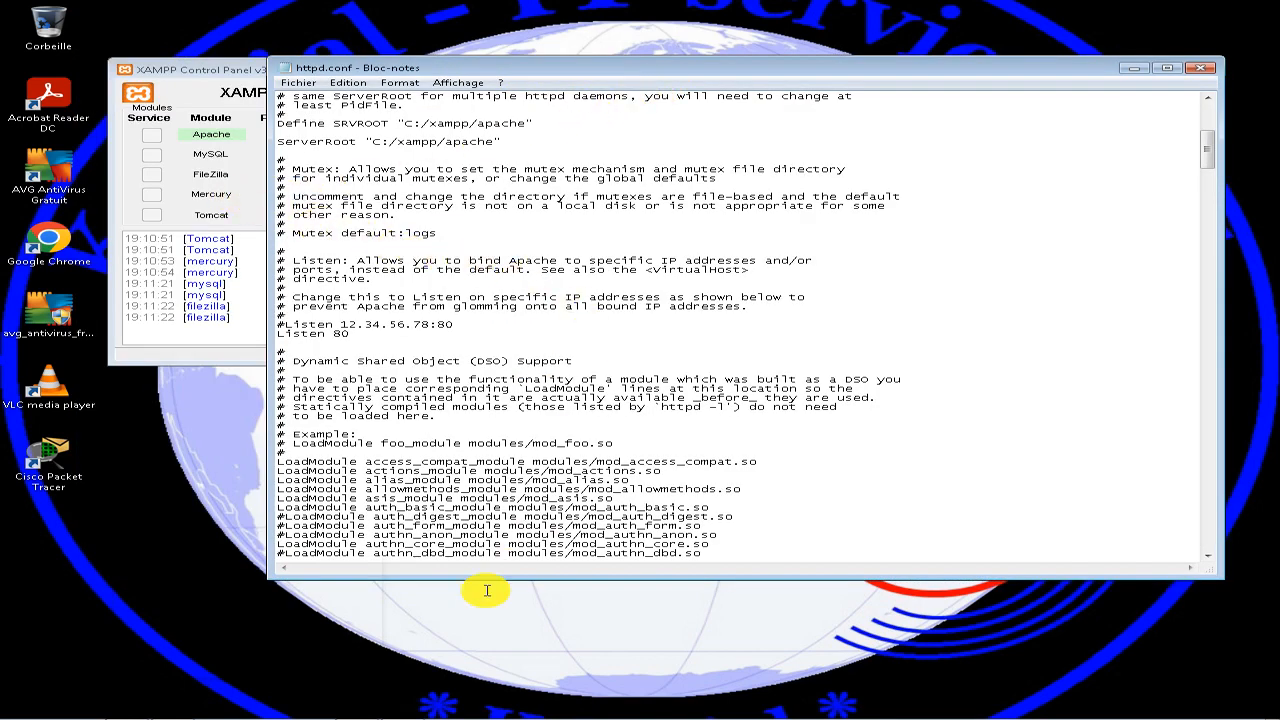
Browse in Windows Explorer to the folder C:\xampp\apache\conf, with the window maximized.
mouse_move(357, 710)
click(136, 705)
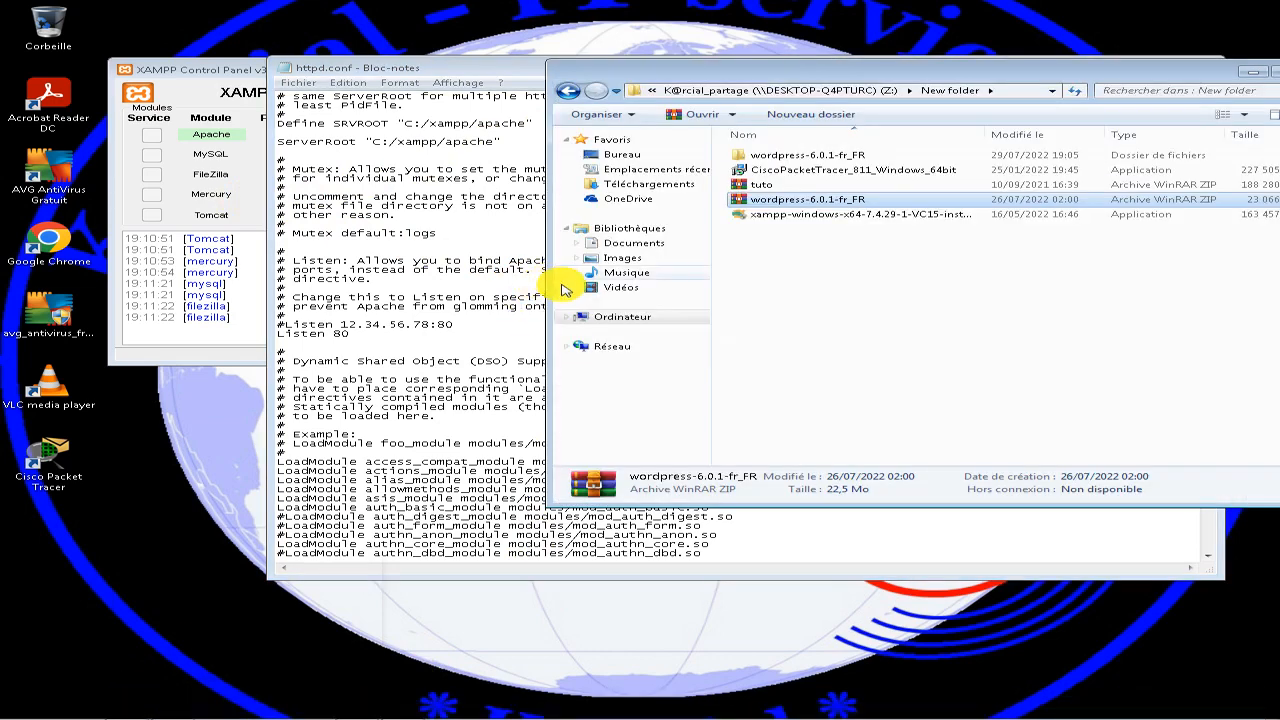
click(642, 327)
double_click(750, 168)
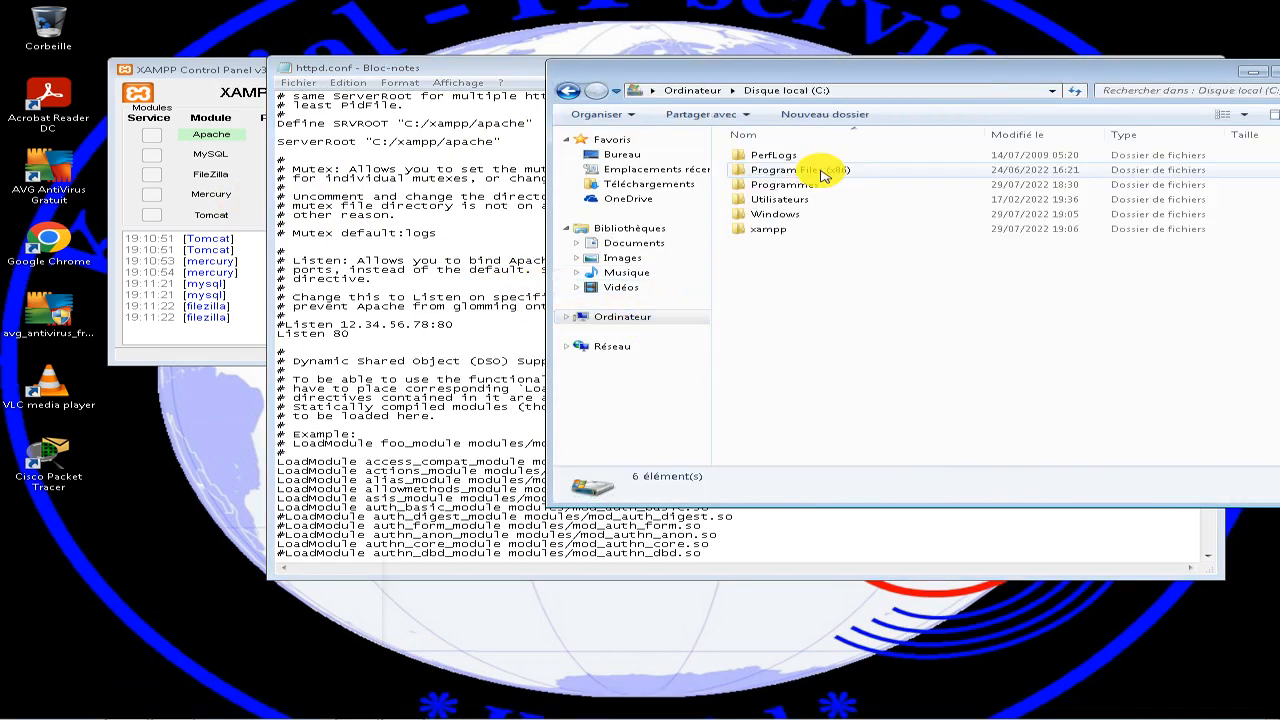
double_click(785, 229)
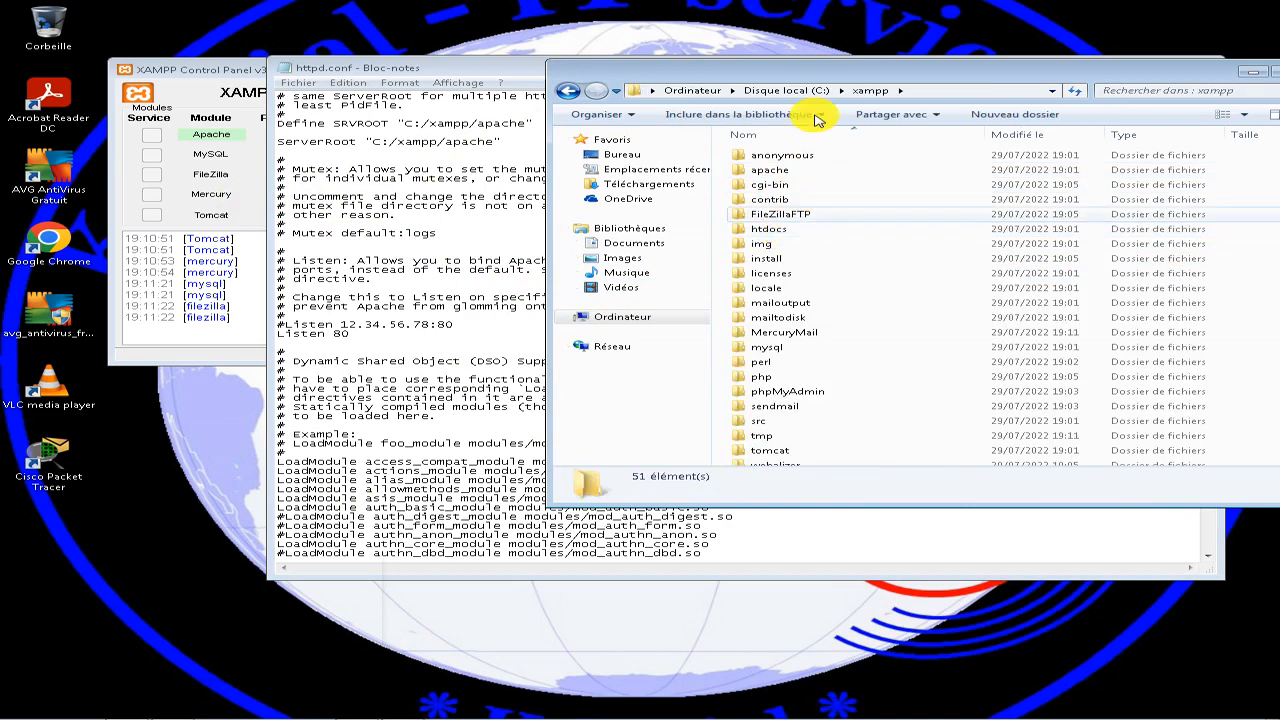
double_click(820, 70)
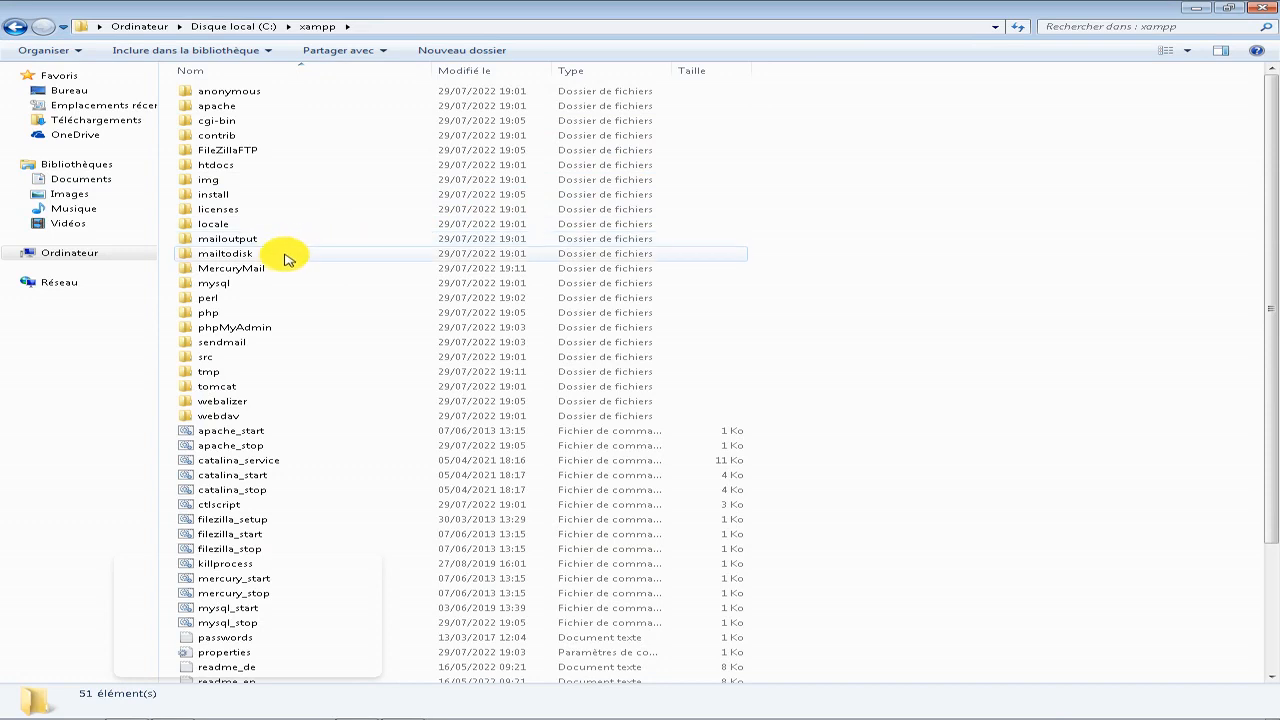
click(243, 114)
double_click(243, 116)
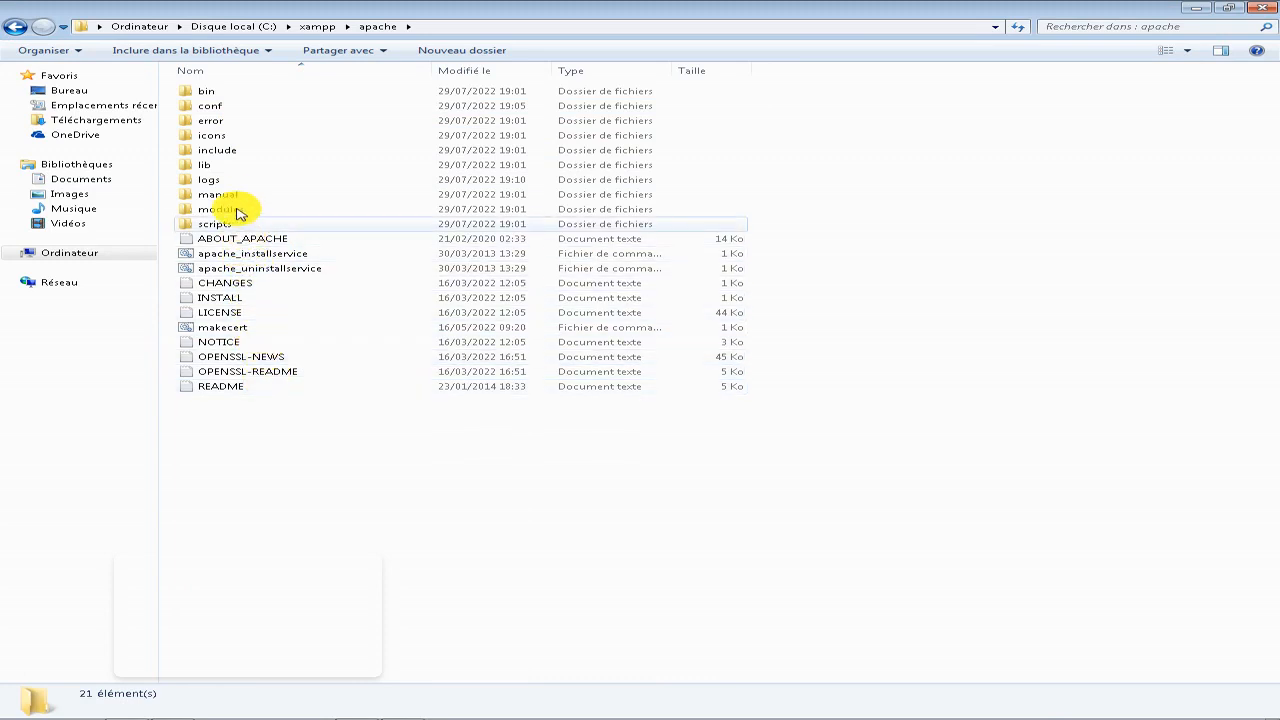
double_click(224, 106)
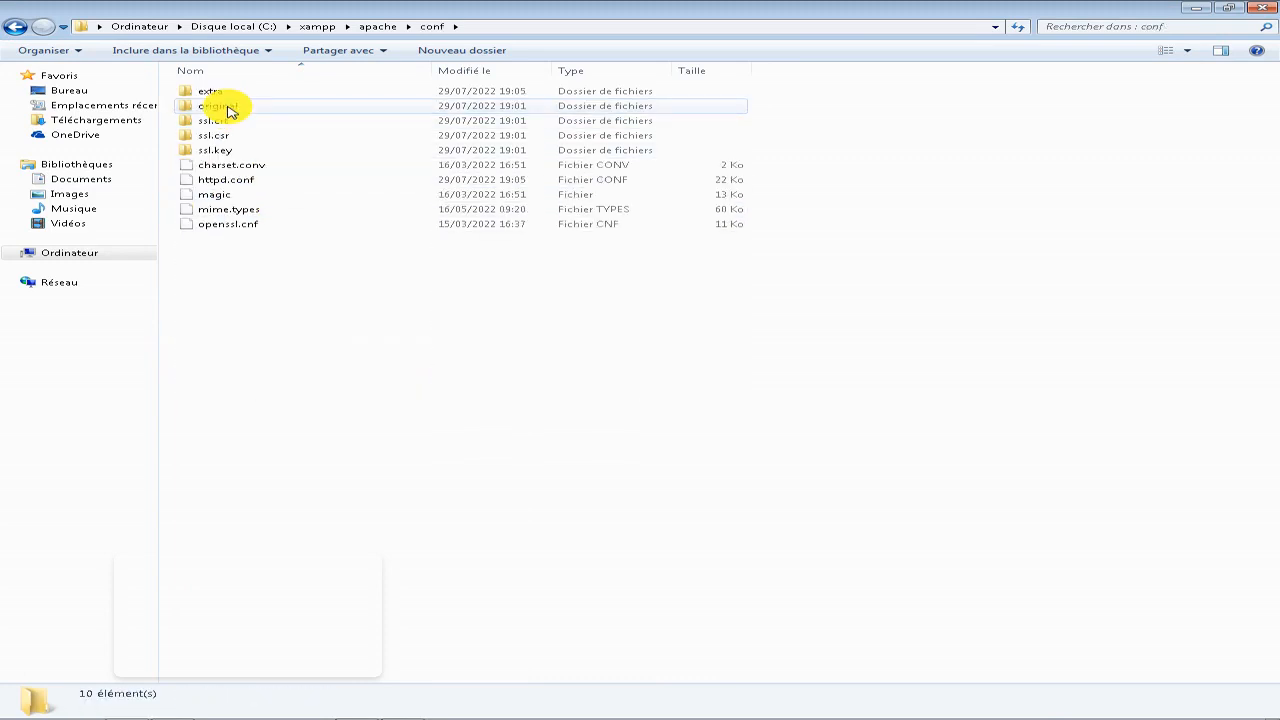
Open httpd.conf from the conf folder with Bloc-notes, look at its Listen lines and close that copy.
click(247, 179)
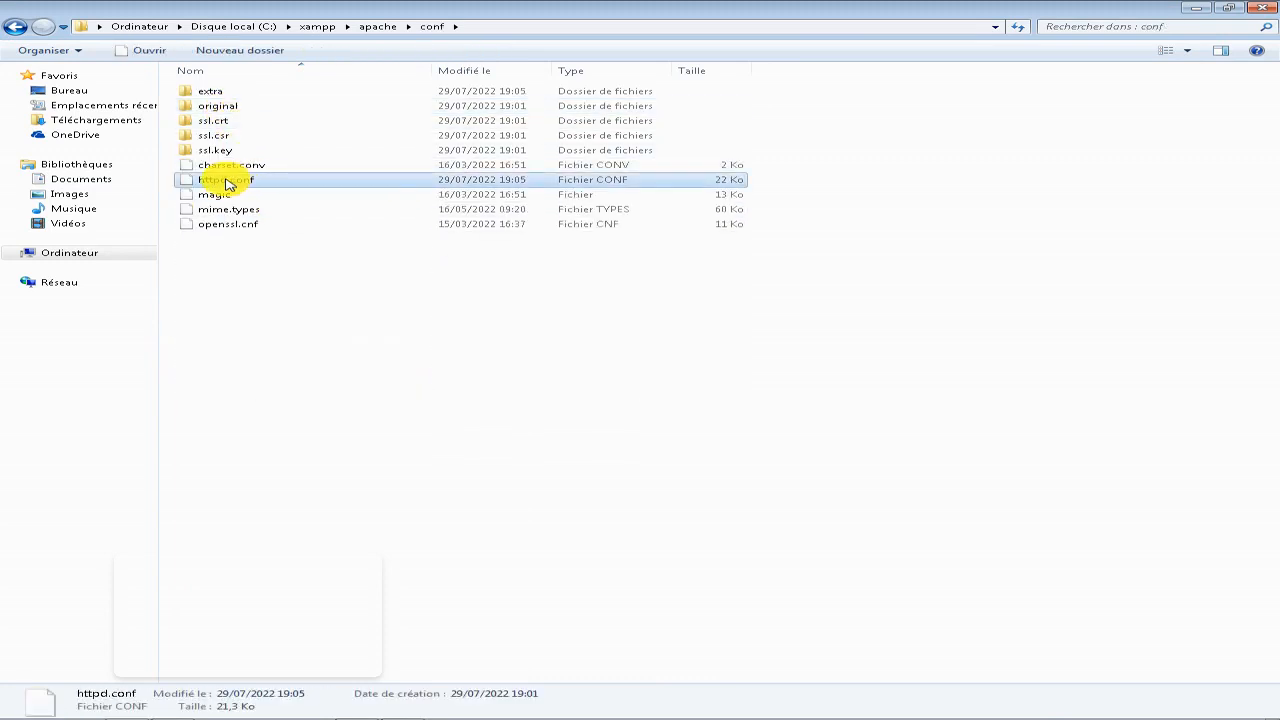
right_click(226, 183)
mouse_move(272, 315)
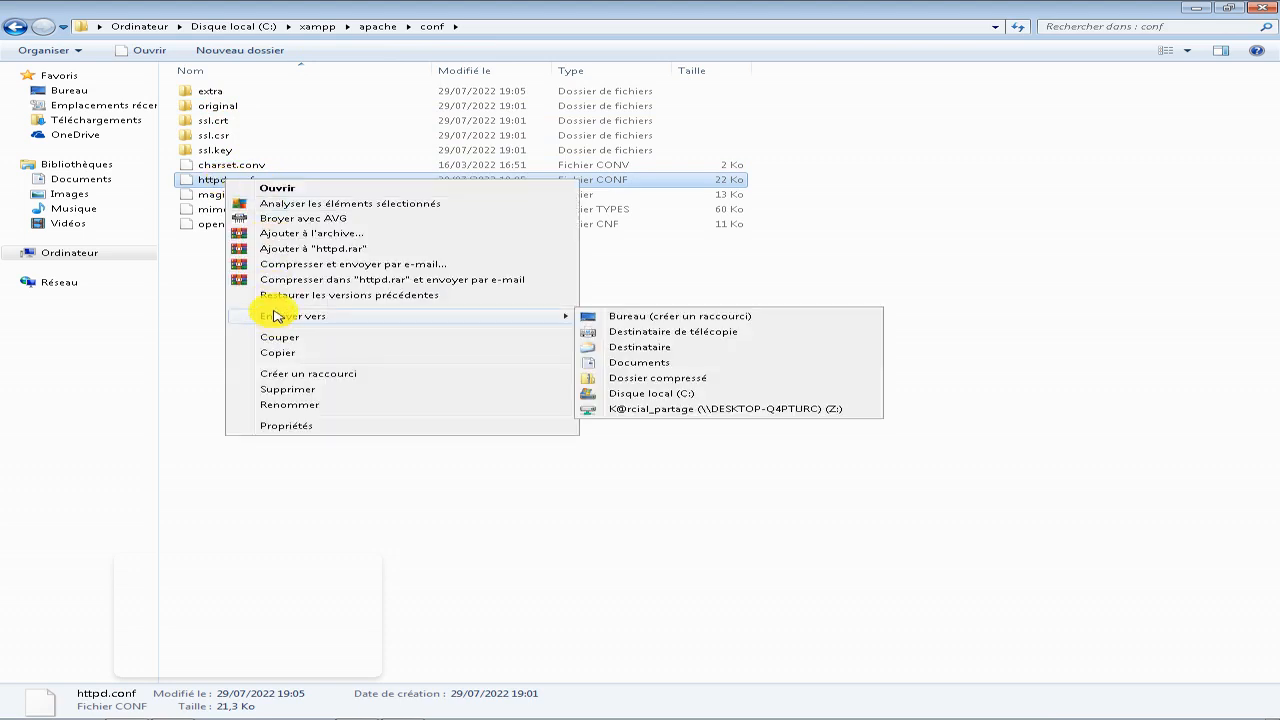
click(196, 177)
double_click(198, 178)
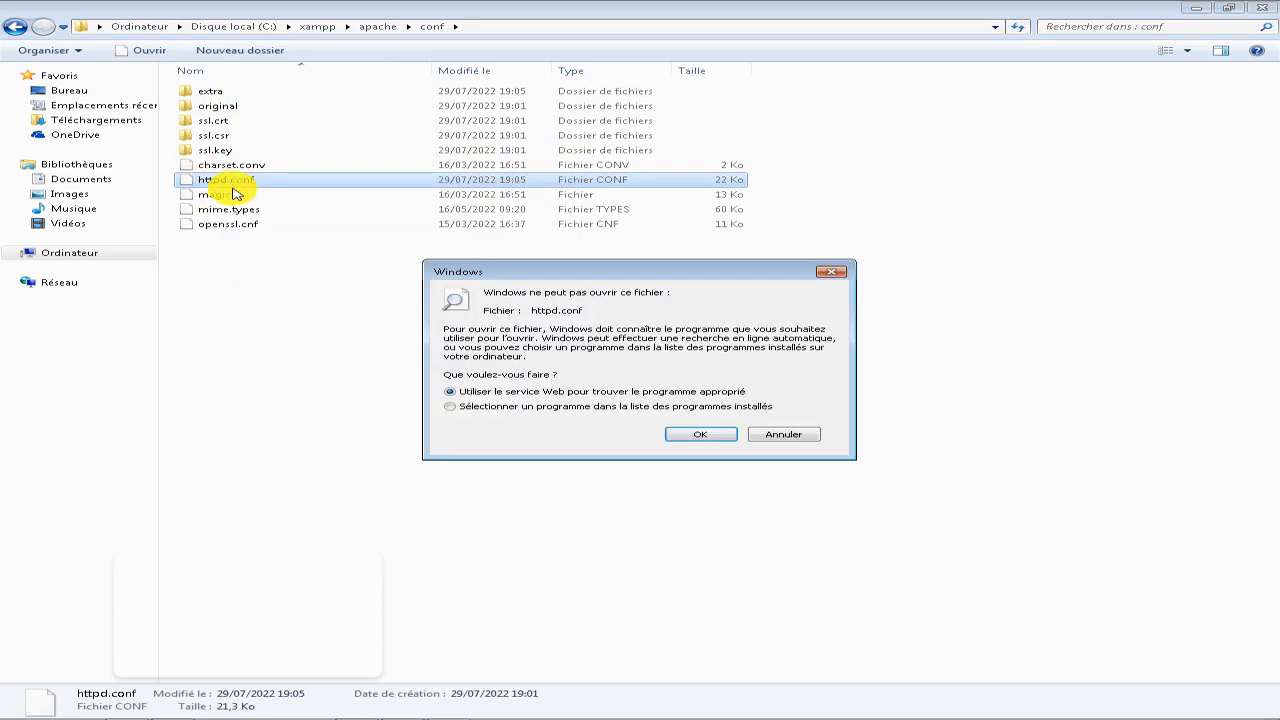
click(557, 407)
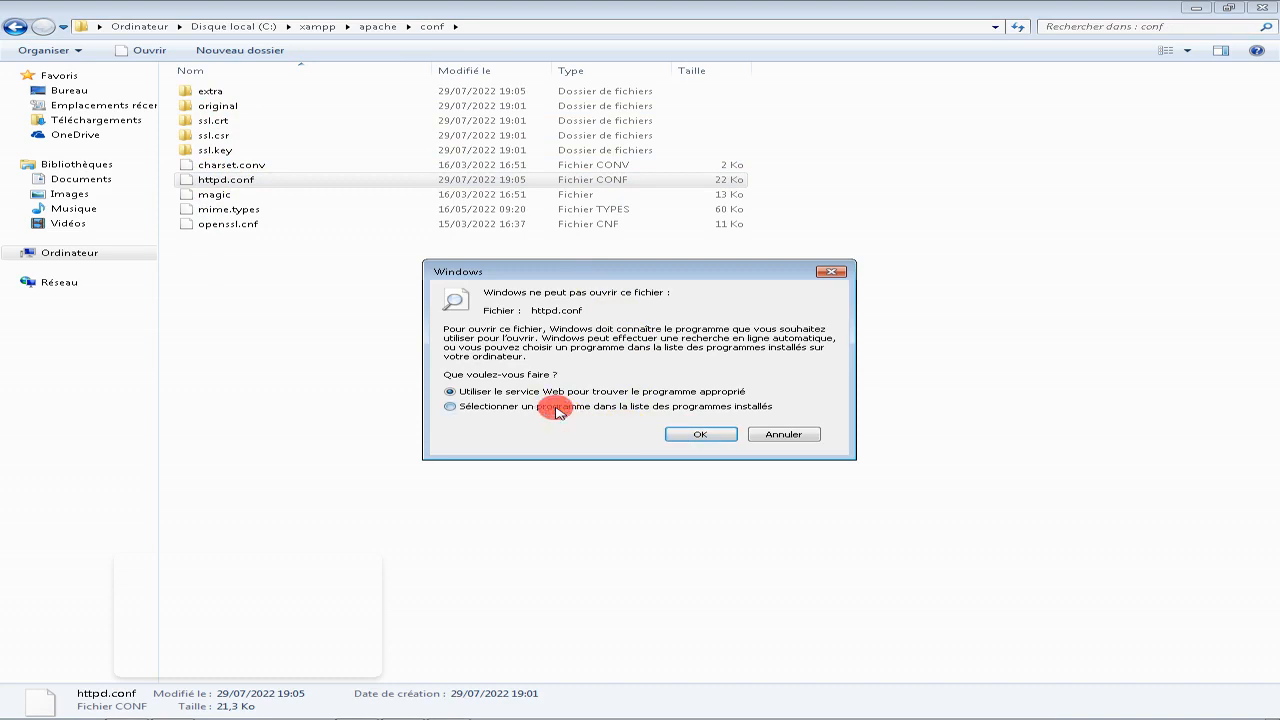
click(690, 435)
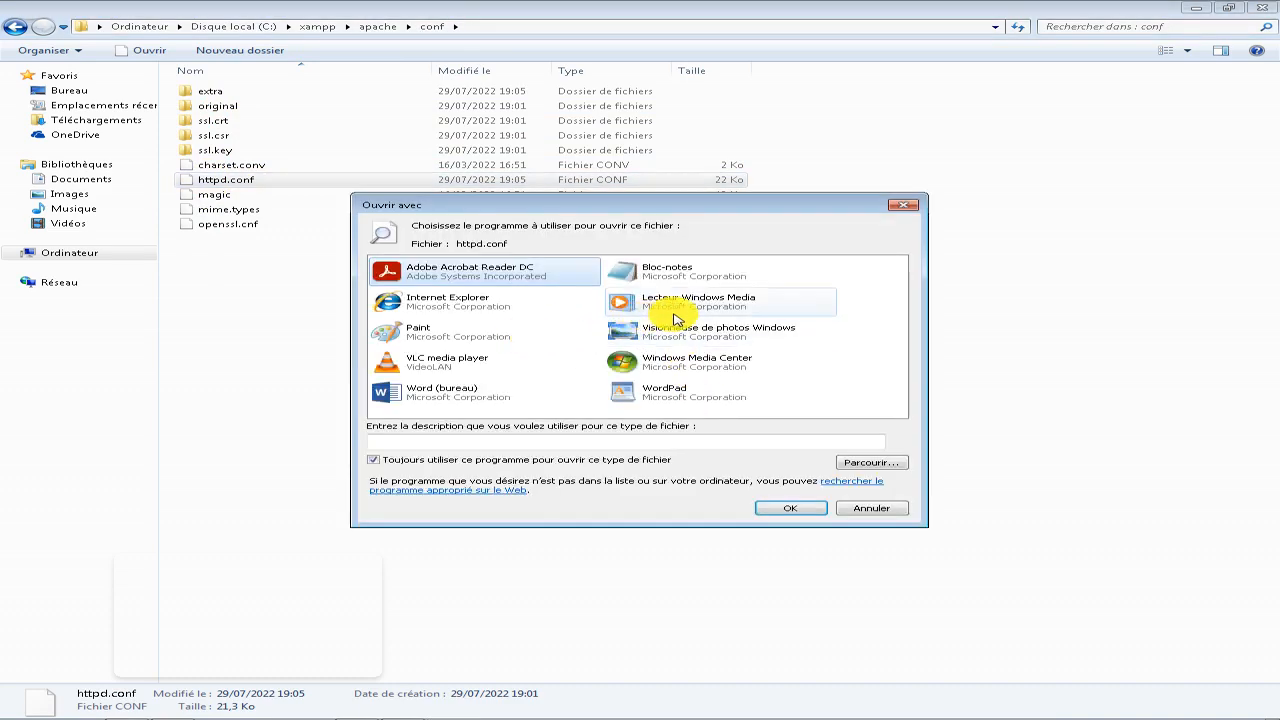
click(680, 279)
click(788, 508)
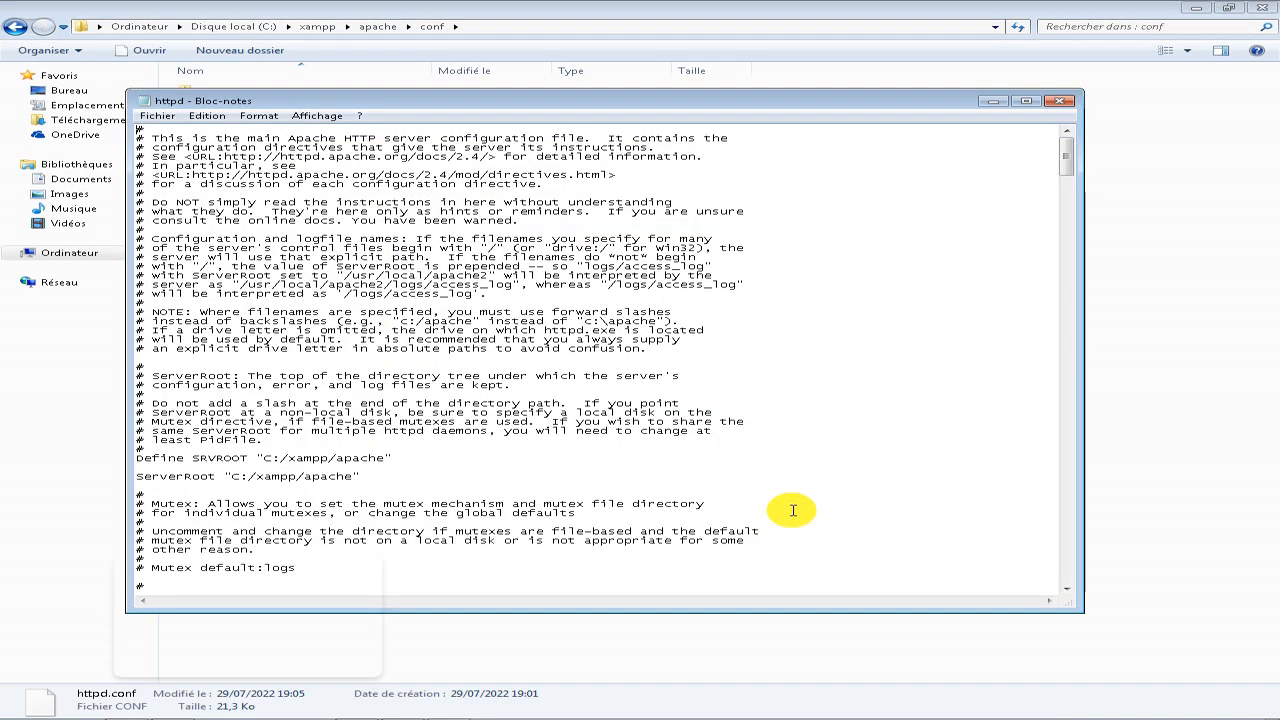
scroll(605, 371, down, 9)
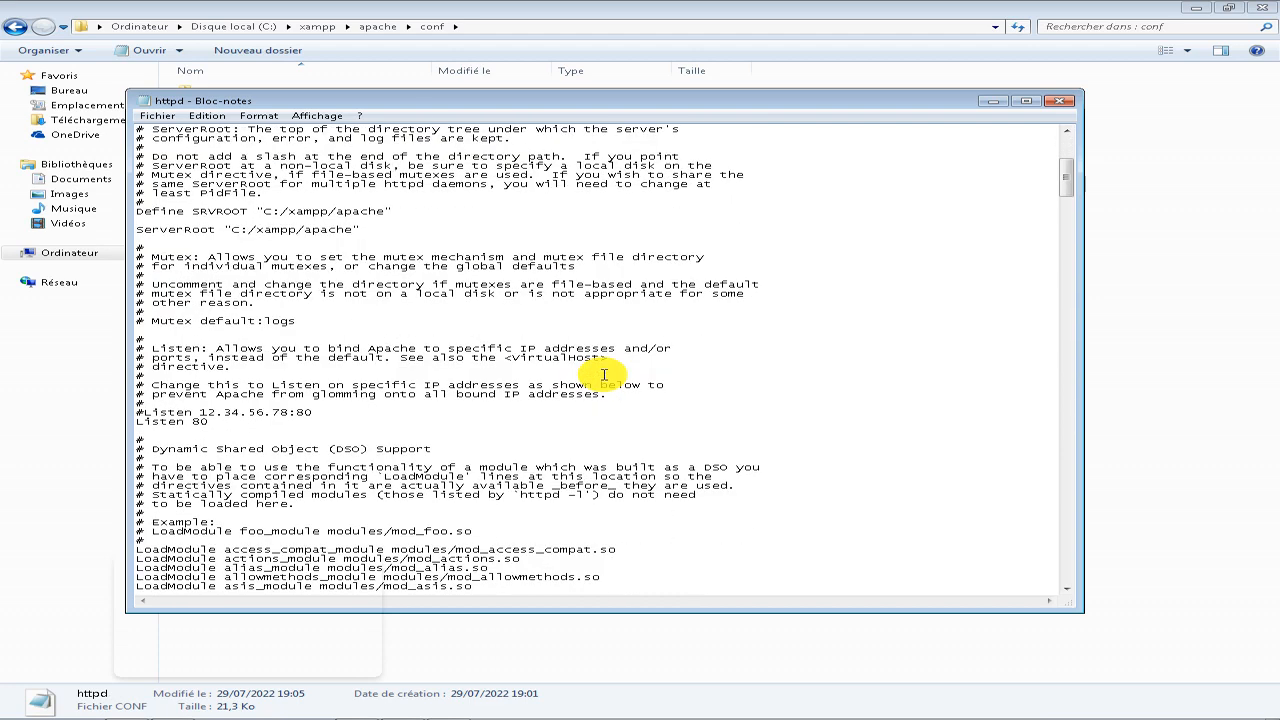
click(1059, 103)
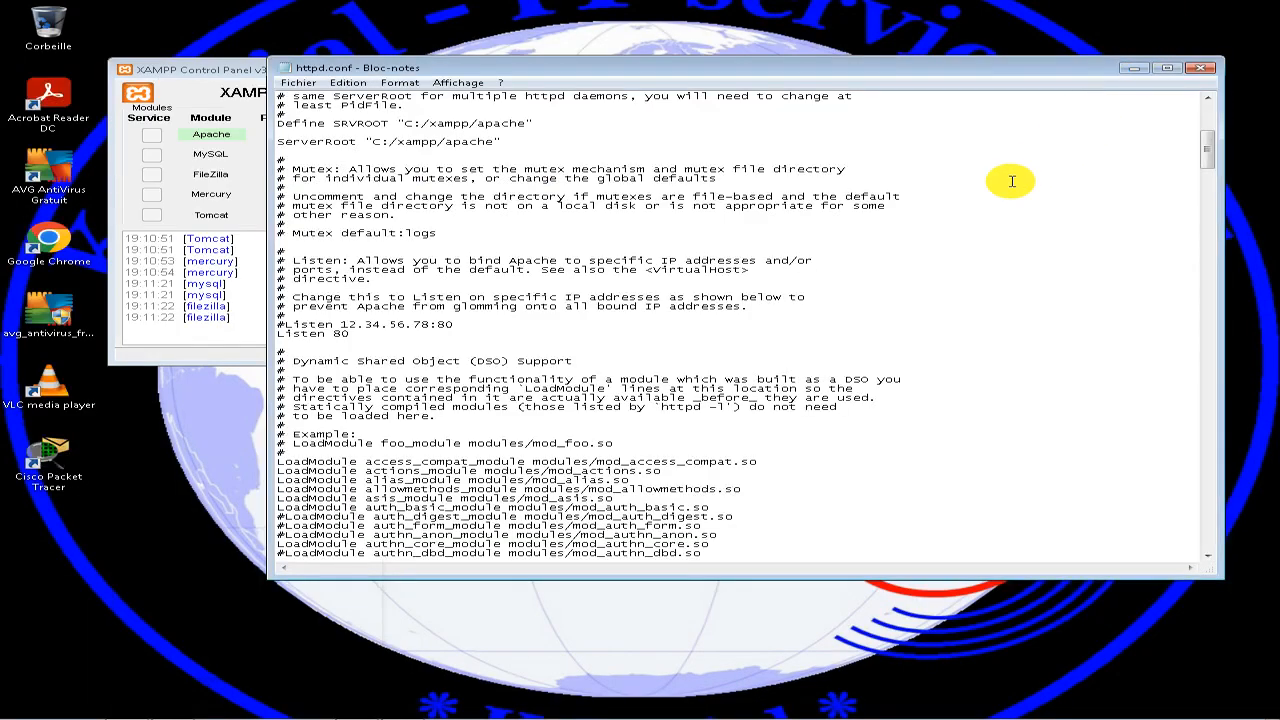
Replace every occurrence of 80 with 8080 in the open httpd.conf and check the Listen lines.
click(675, 262)
drag(560, 66, 688, 75)
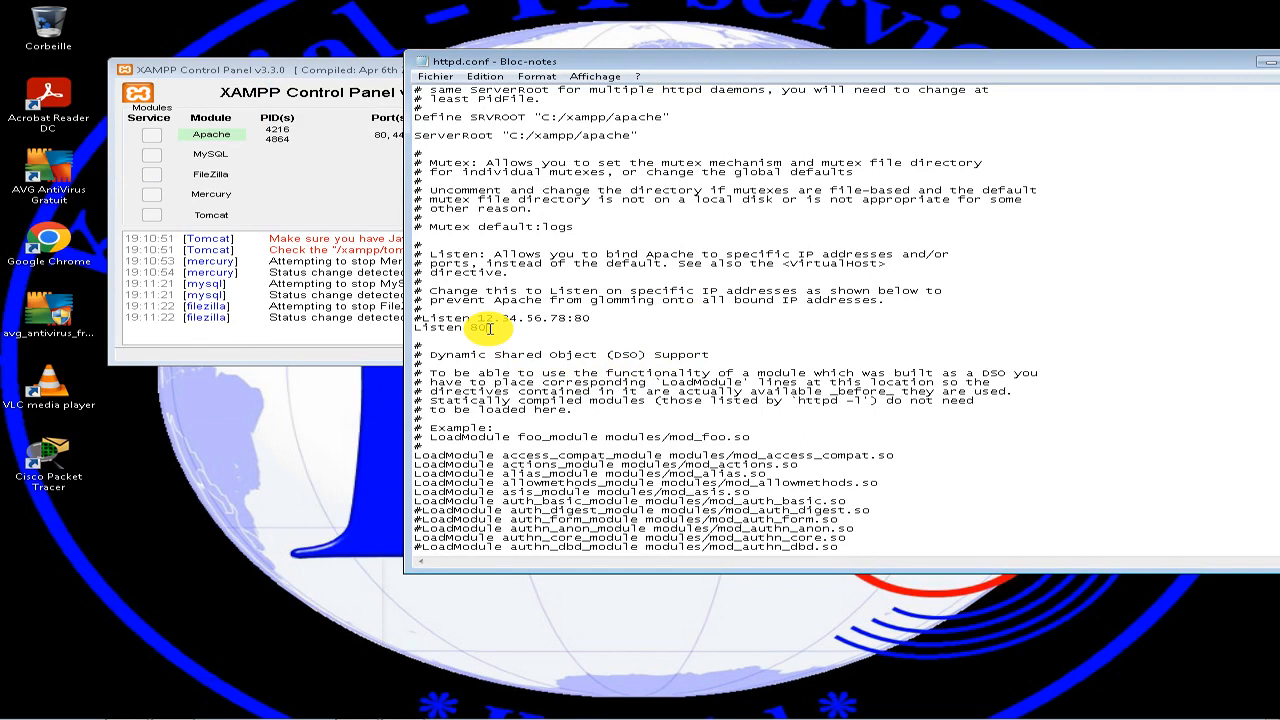
key(ctrl+h)
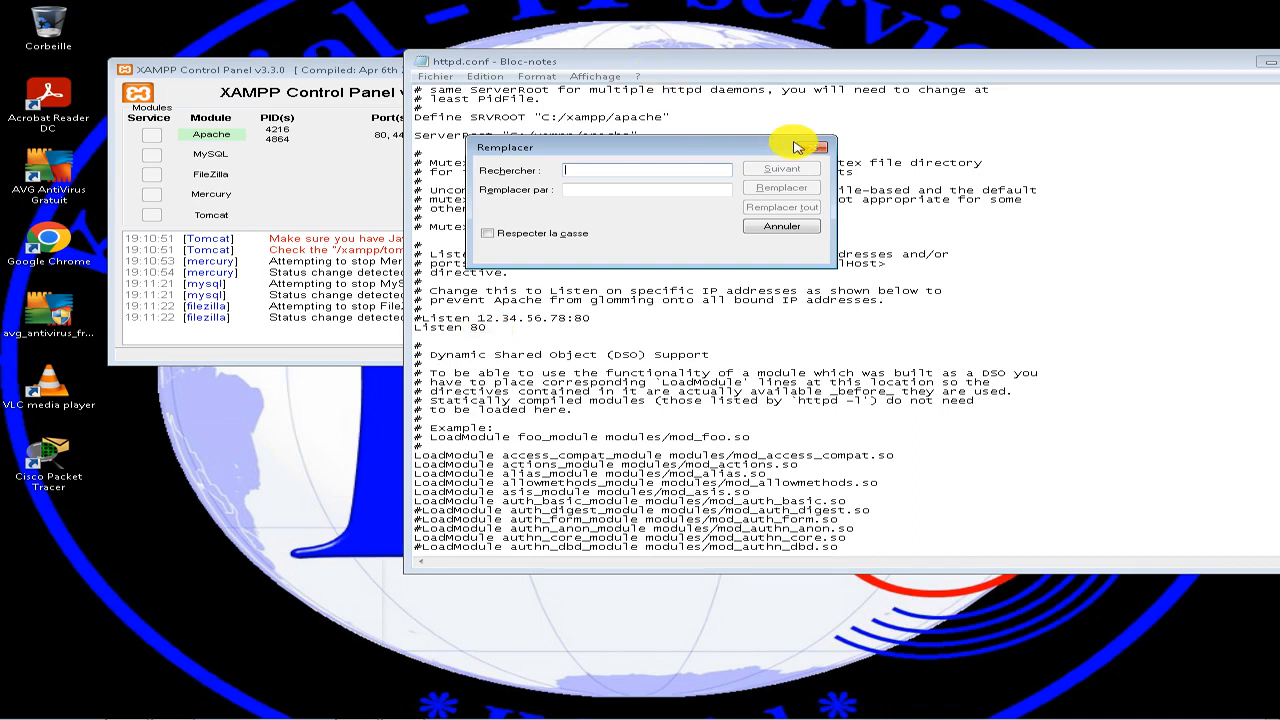
text(80)
key(Tab)
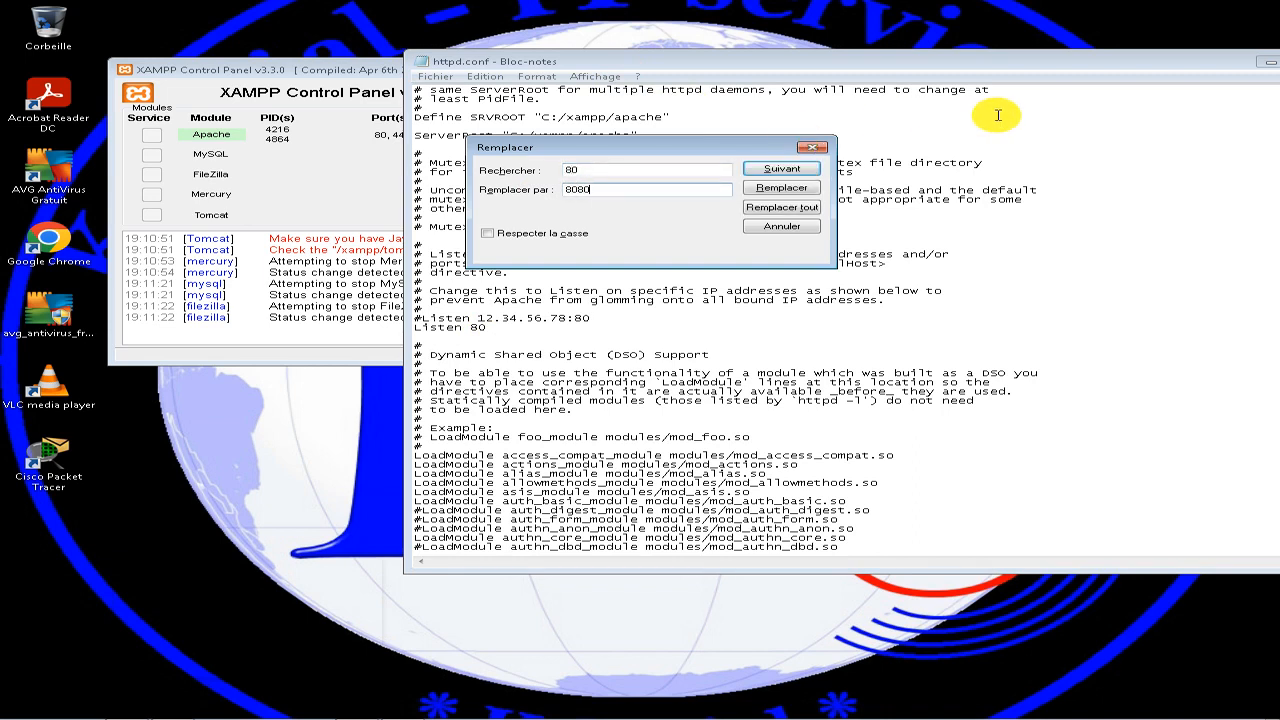
click(781, 207)
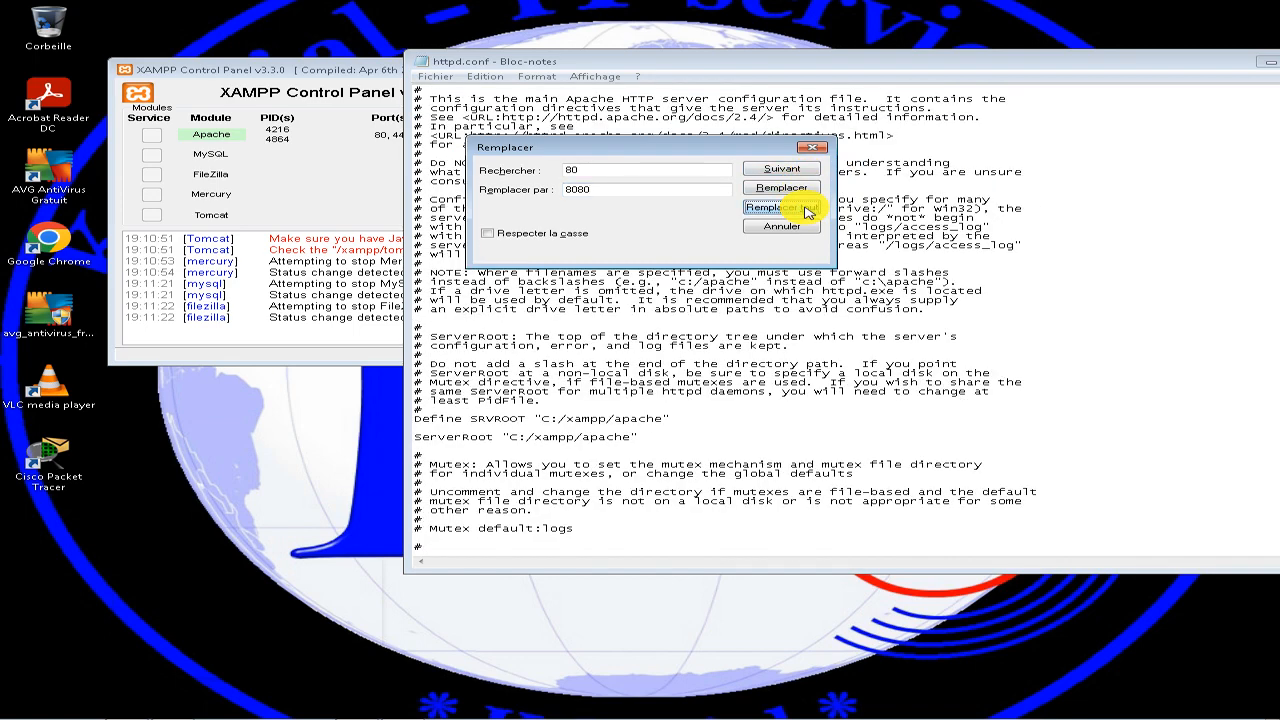
click(813, 147)
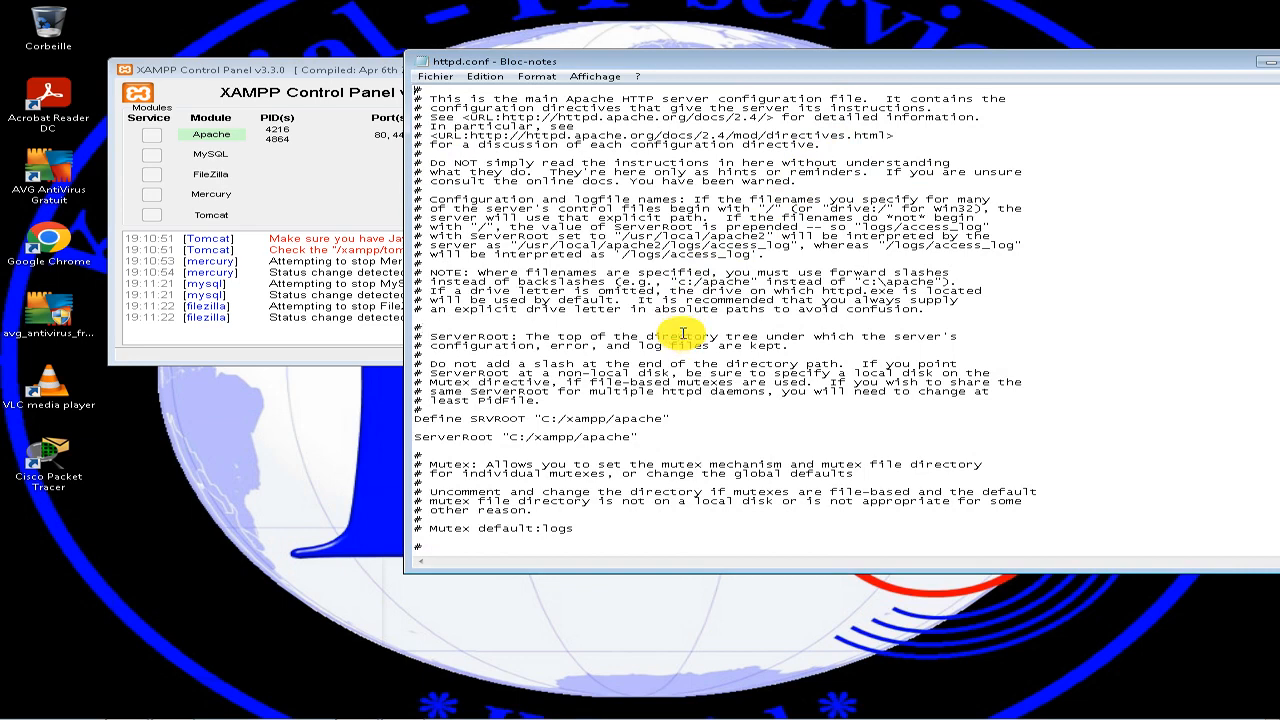
scroll(683, 333, down, 6)
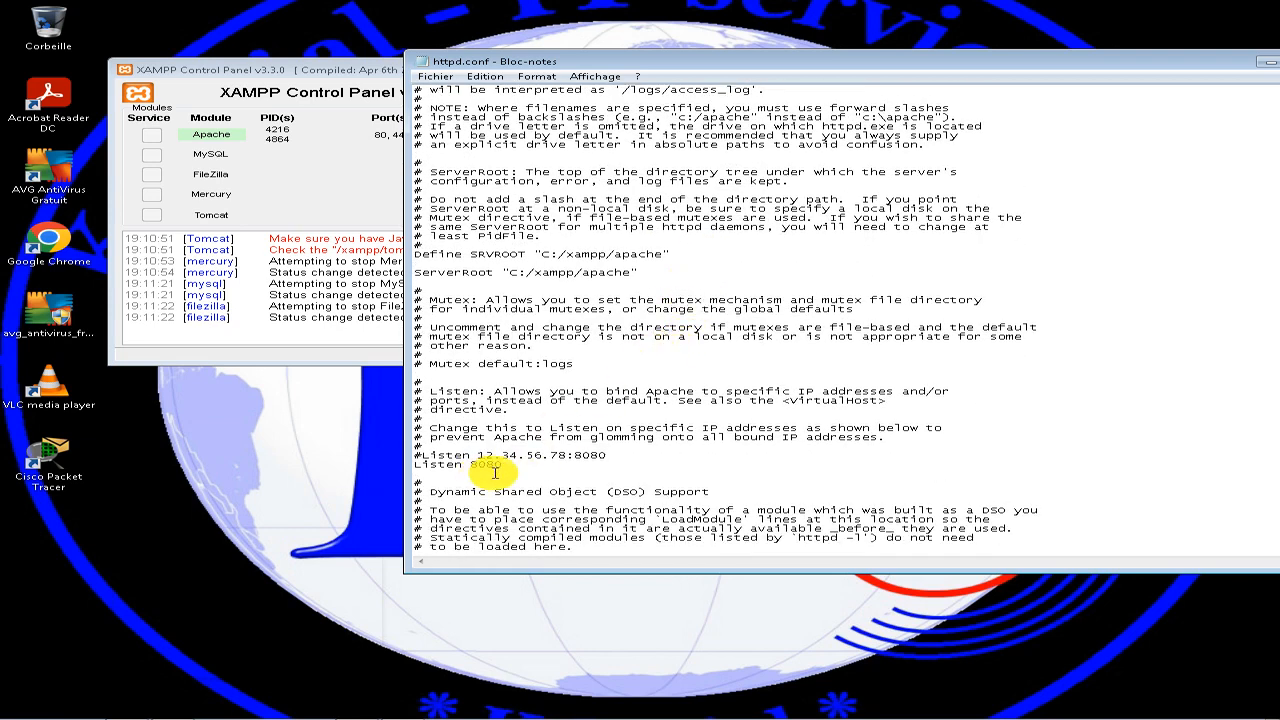
Look through httpd.conf from the Listen lines to the cgi-bin section, checking where the port appears.
scroll(547, 466, down, 8)
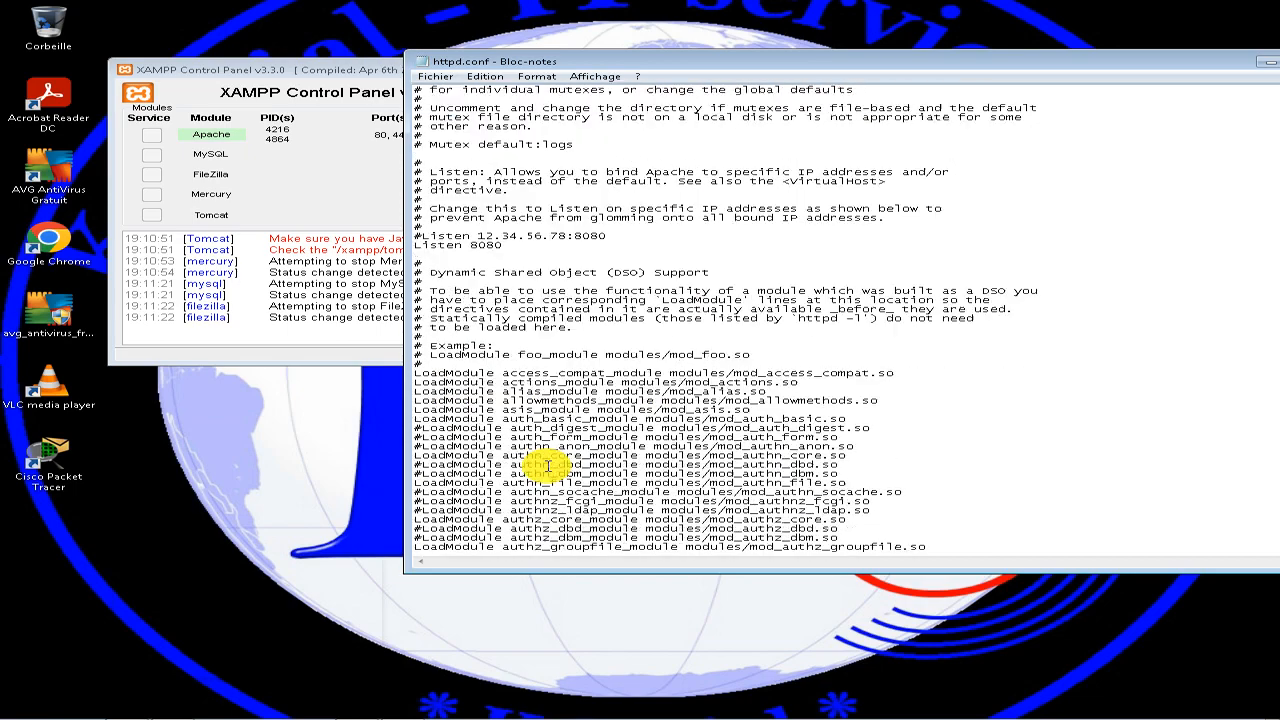
scroll(547, 466, down, 3)
scroll(552, 470, down, 1)
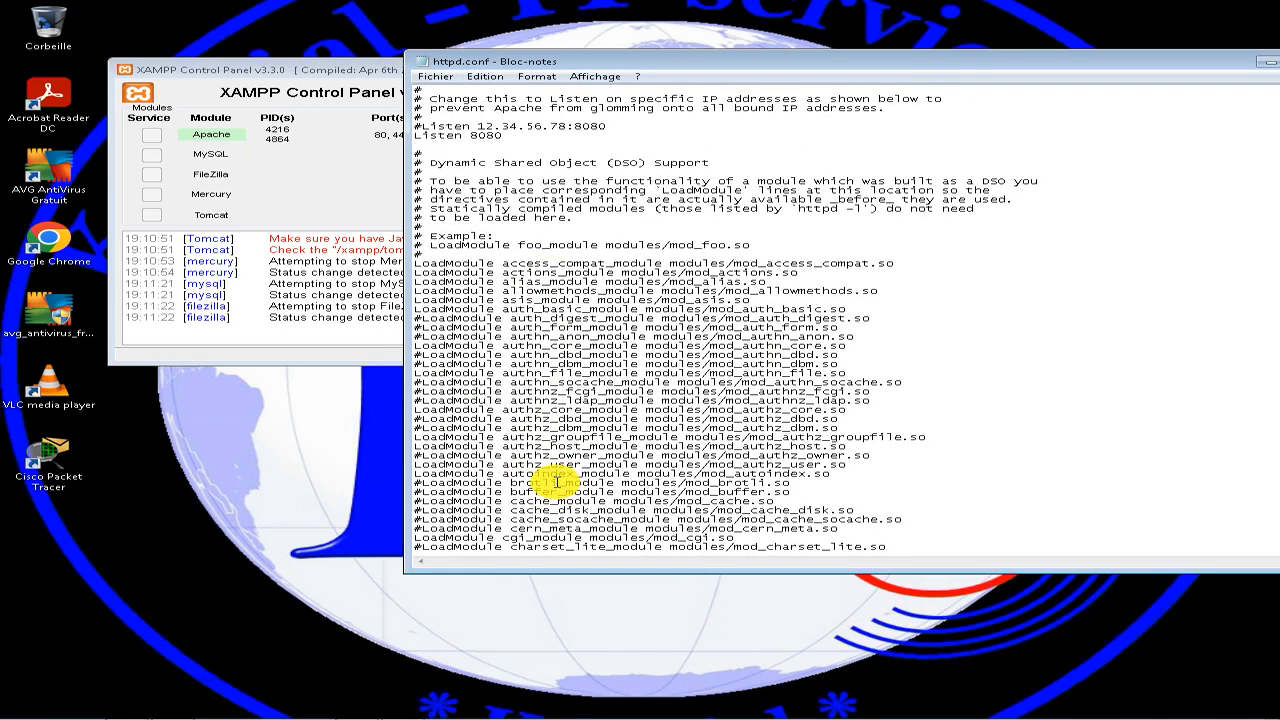
scroll(557, 483, down, 20)
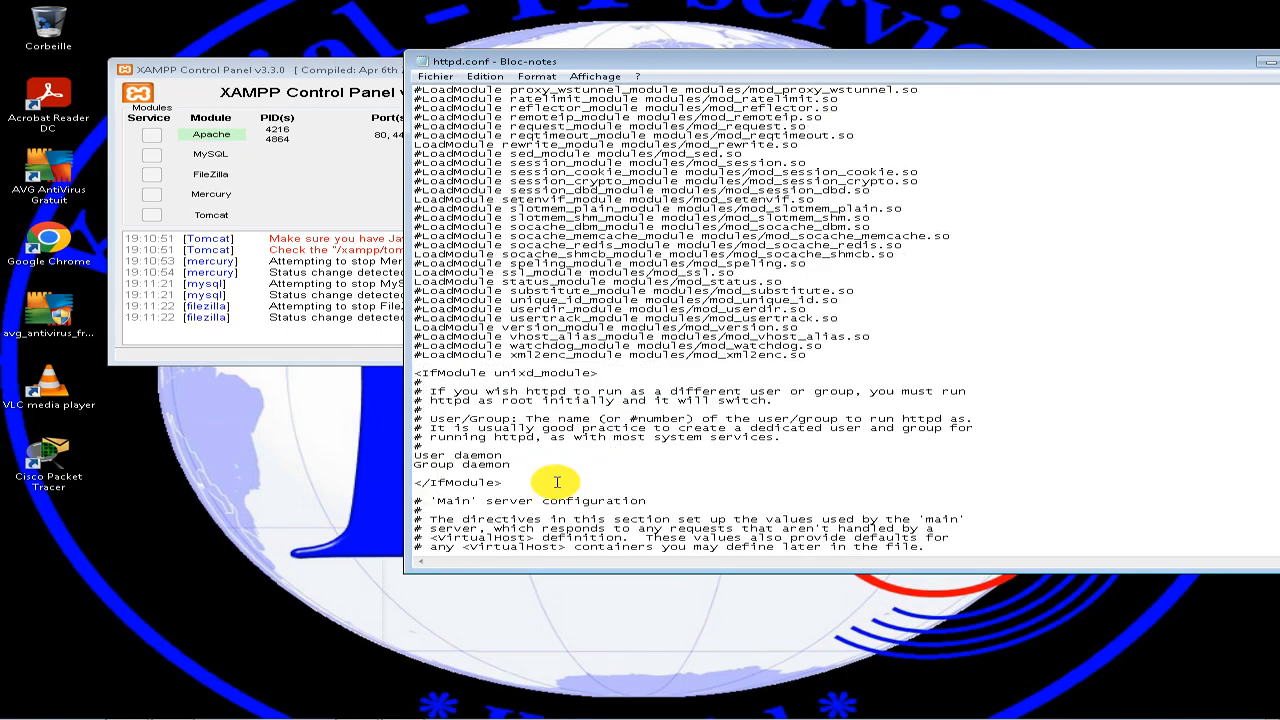
scroll(557, 483, down, 11)
scroll(557, 483, down, 11)
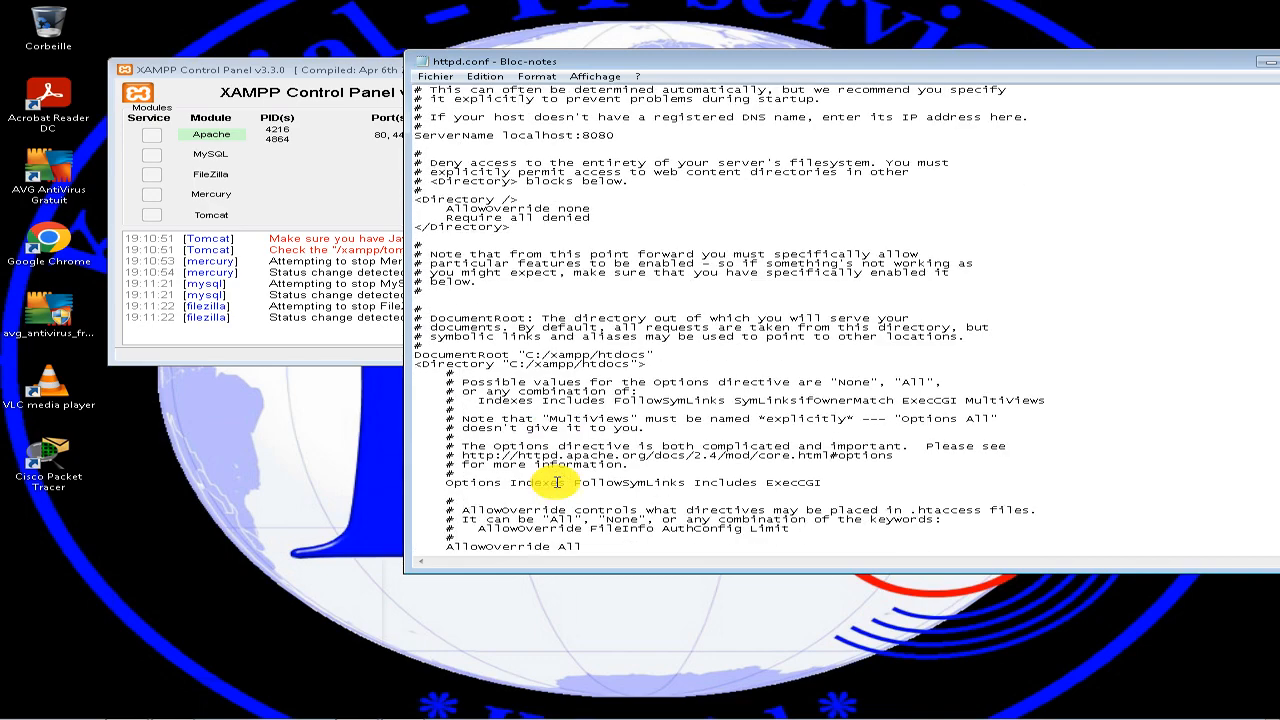
scroll(556, 470, up, 8)
scroll(556, 467, up, 10)
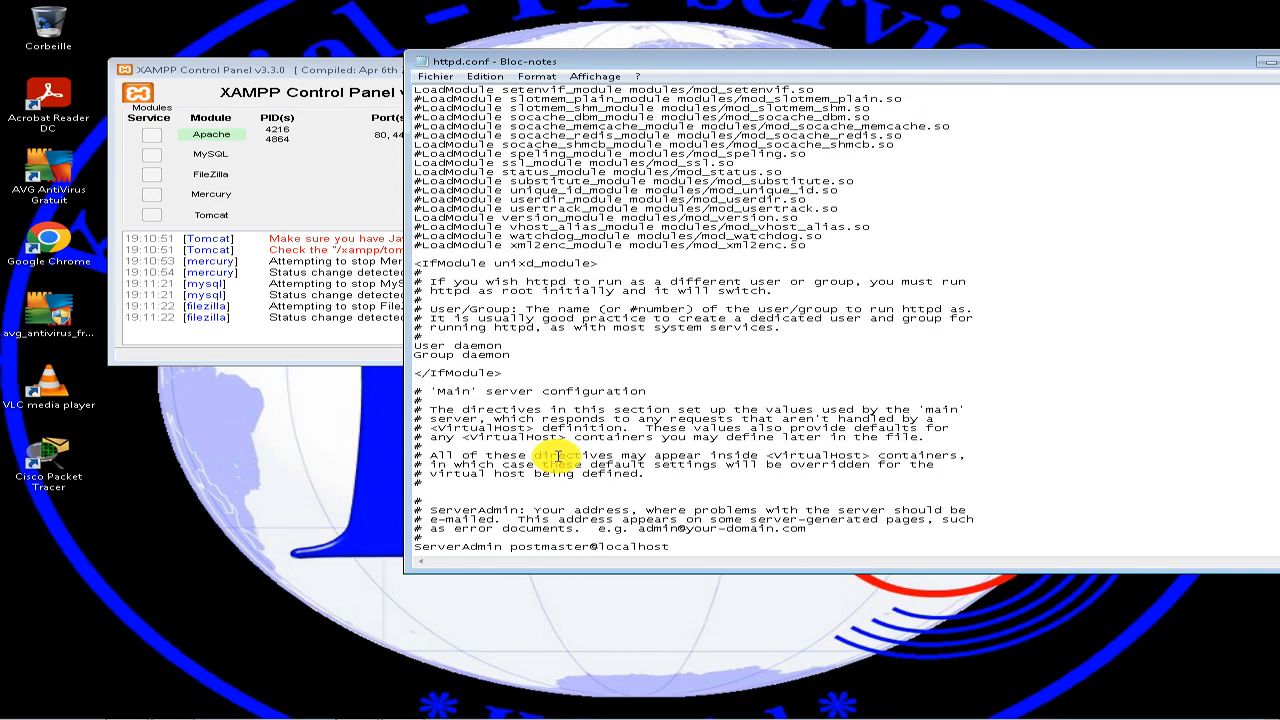
scroll(557, 456, down, 1)
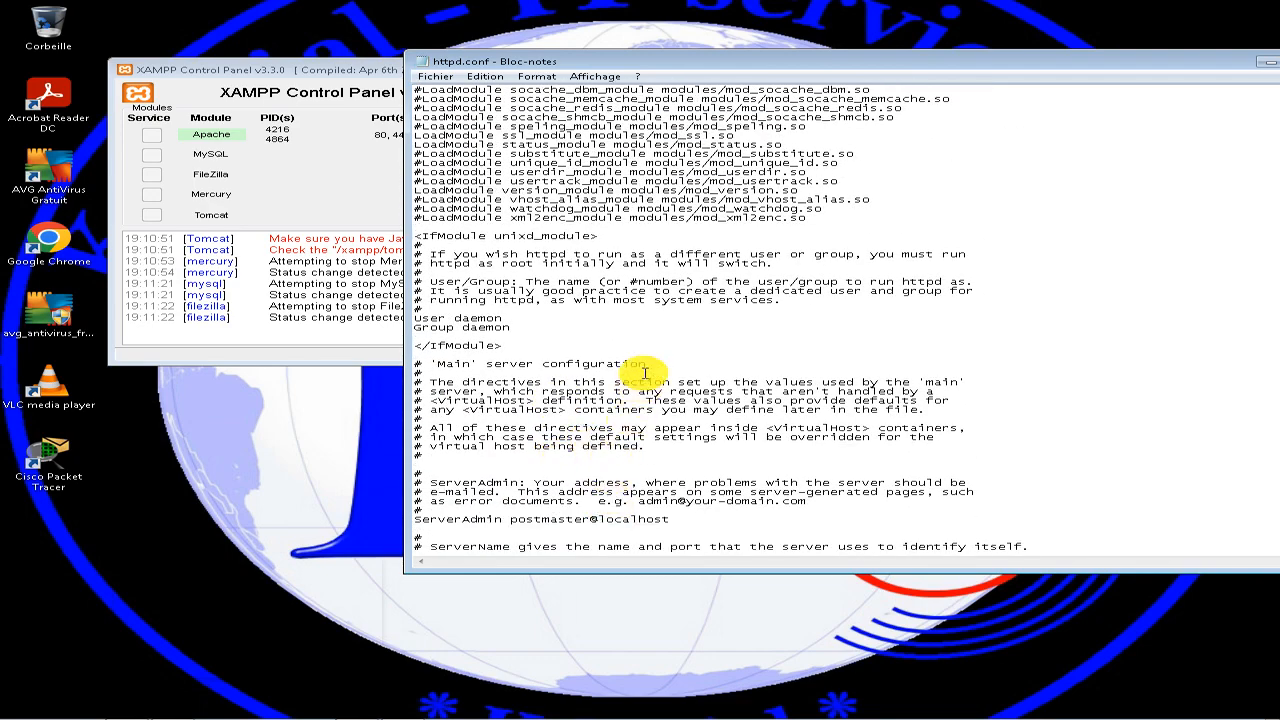
scroll(595, 366, down, 5)
scroll(595, 366, down, 20)
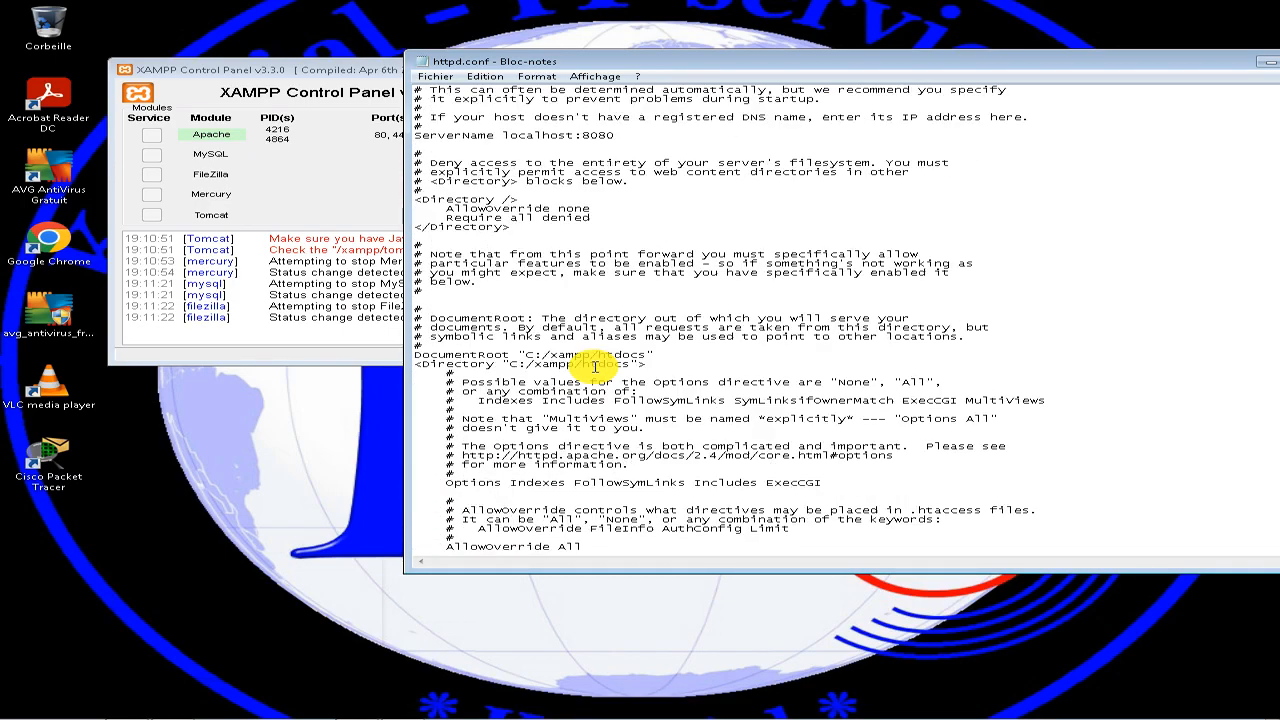
scroll(593, 368, down, 20)
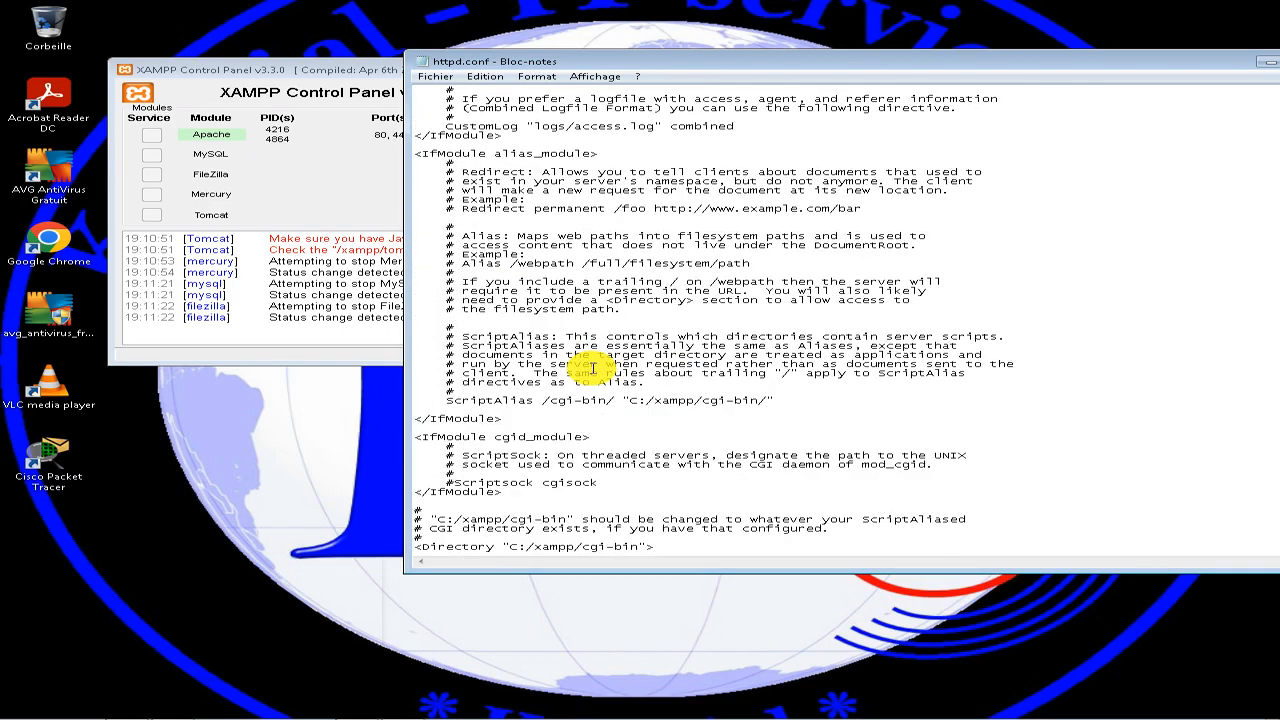
Search httpd.conf for the occurrences of 80 down to the ServerName line and close the search.
key(super+f)
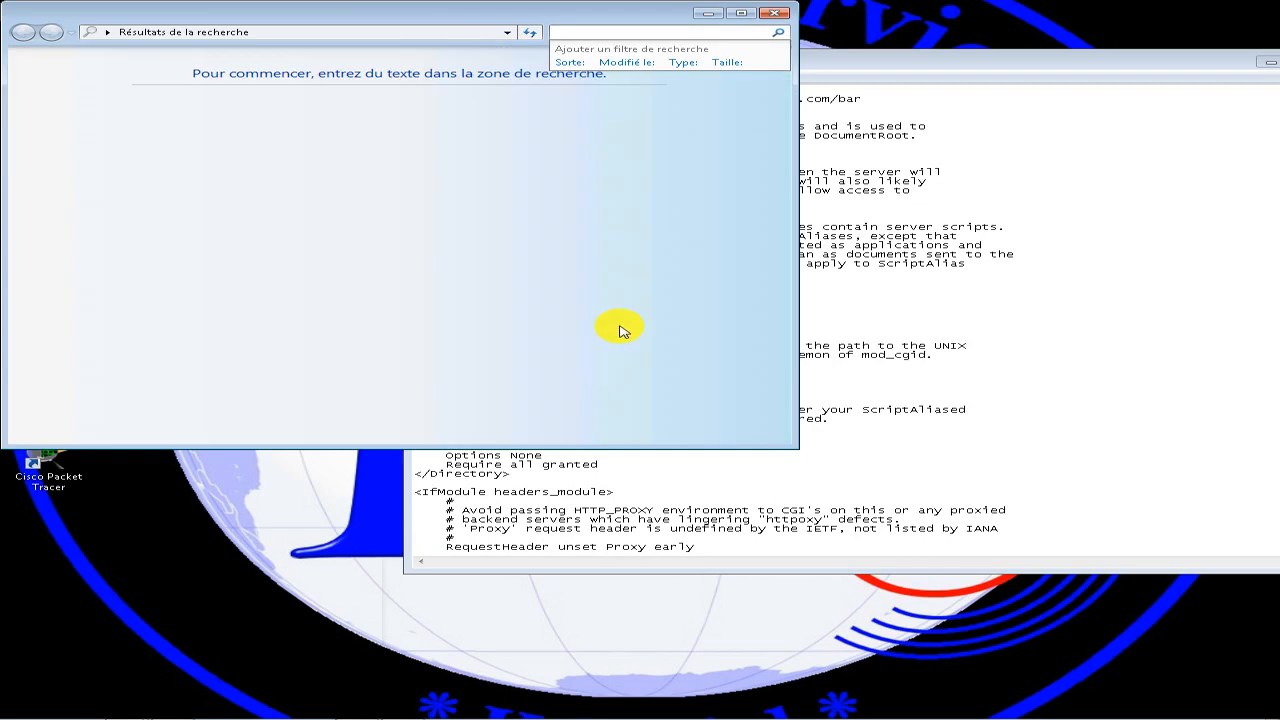
click(776, 15)
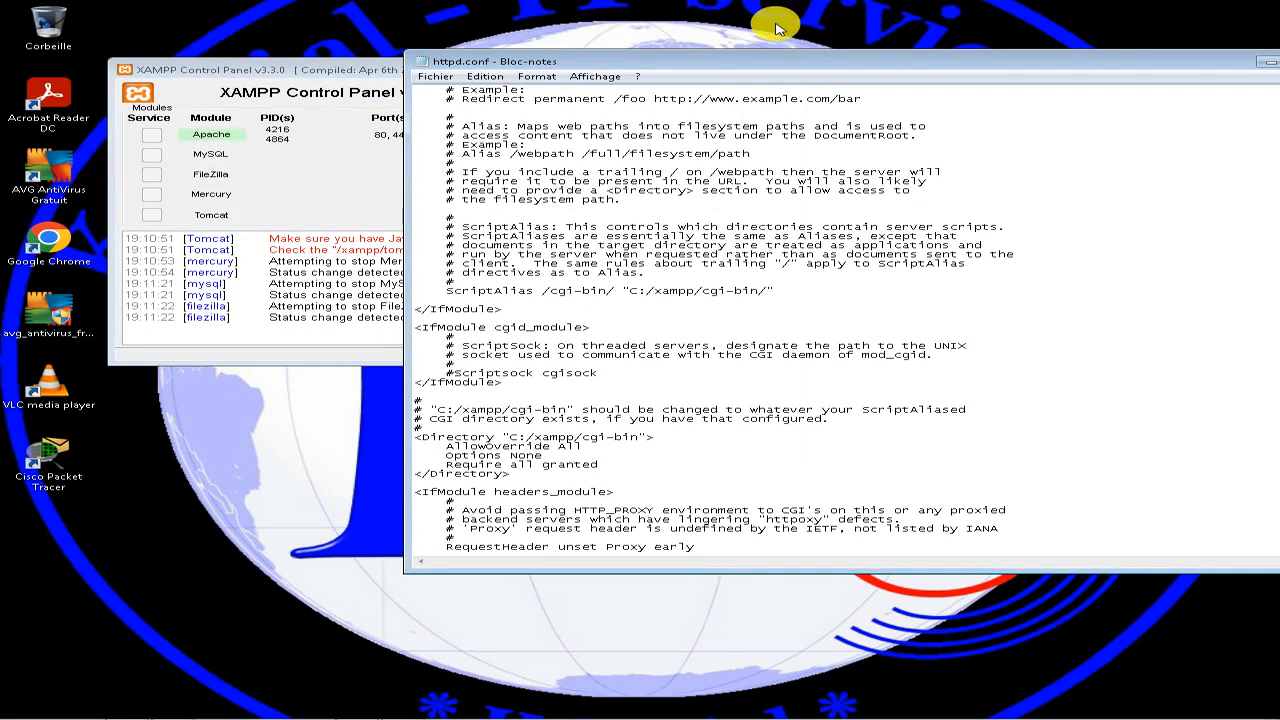
key(ctrl+f)
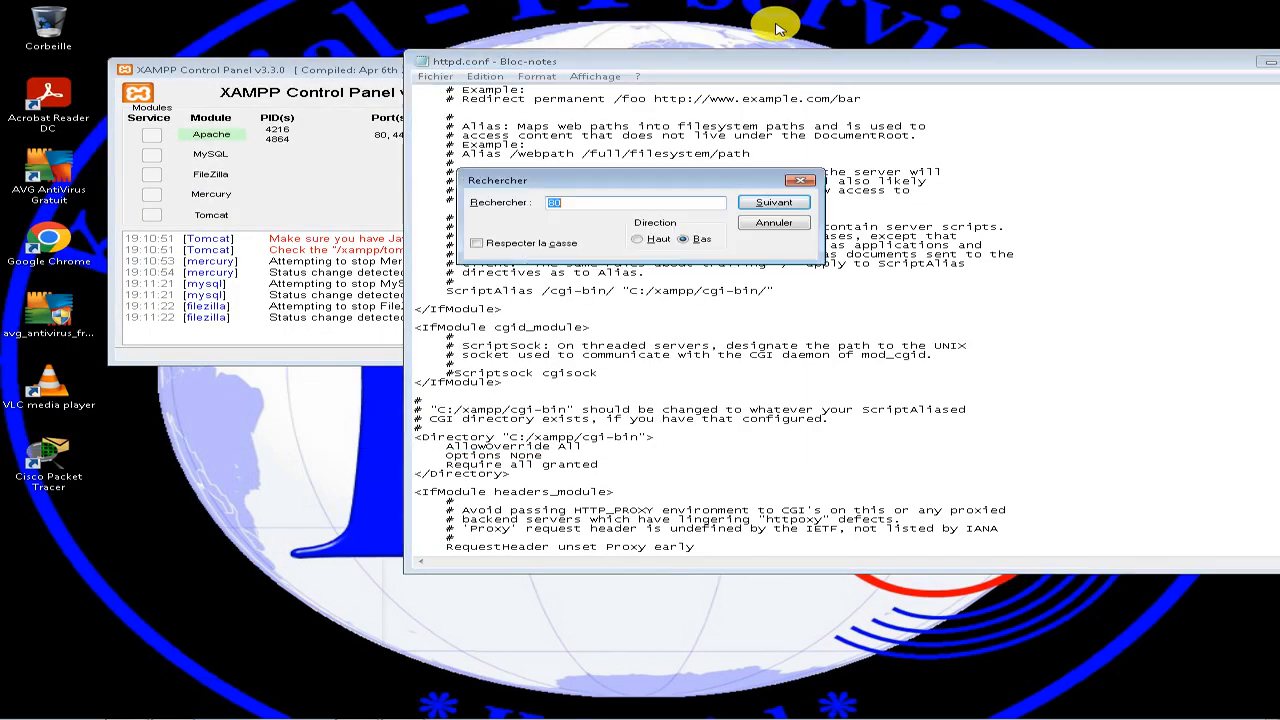
click(772, 205)
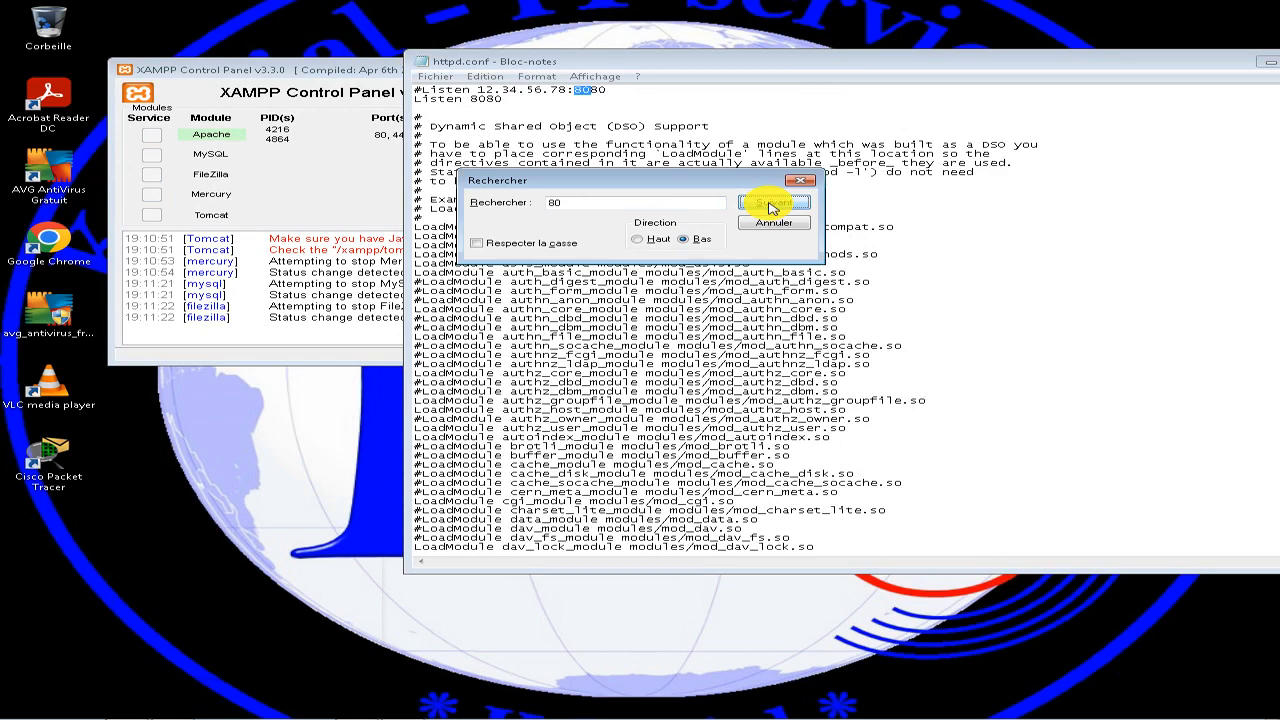
click(772, 205)
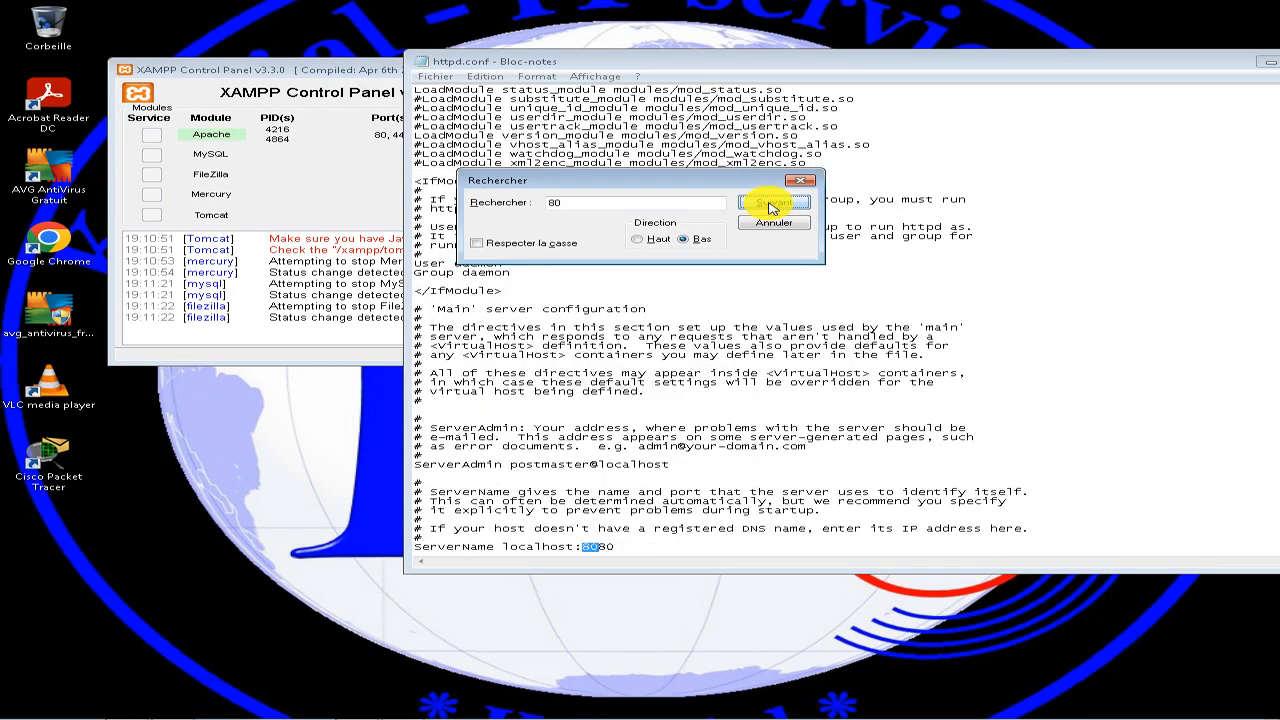
click(772, 205)
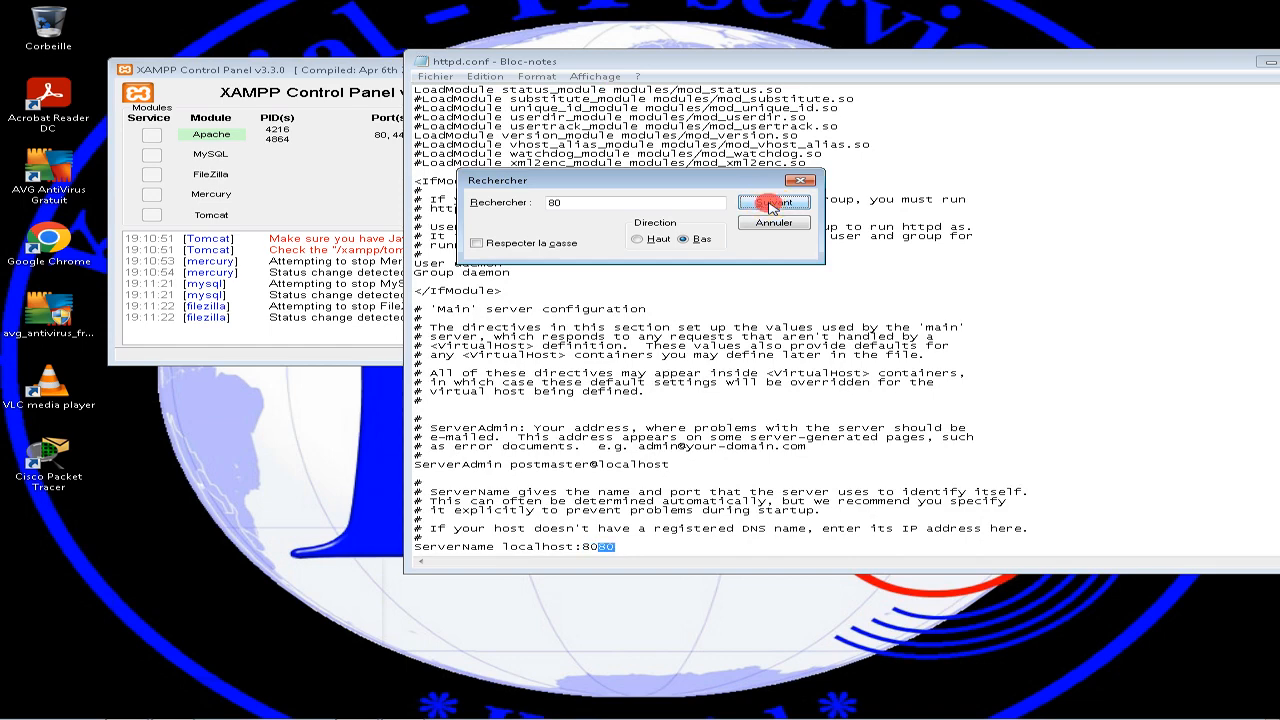
click(772, 205)
click(724, 414)
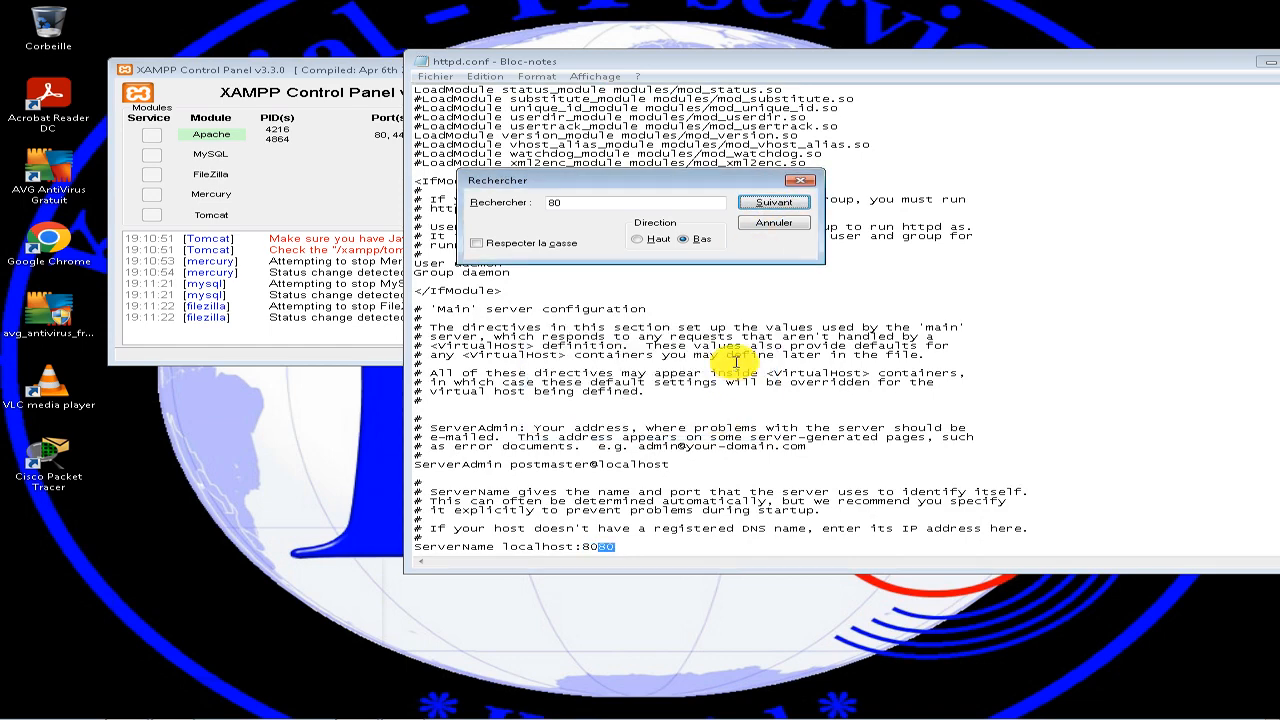
click(800, 180)
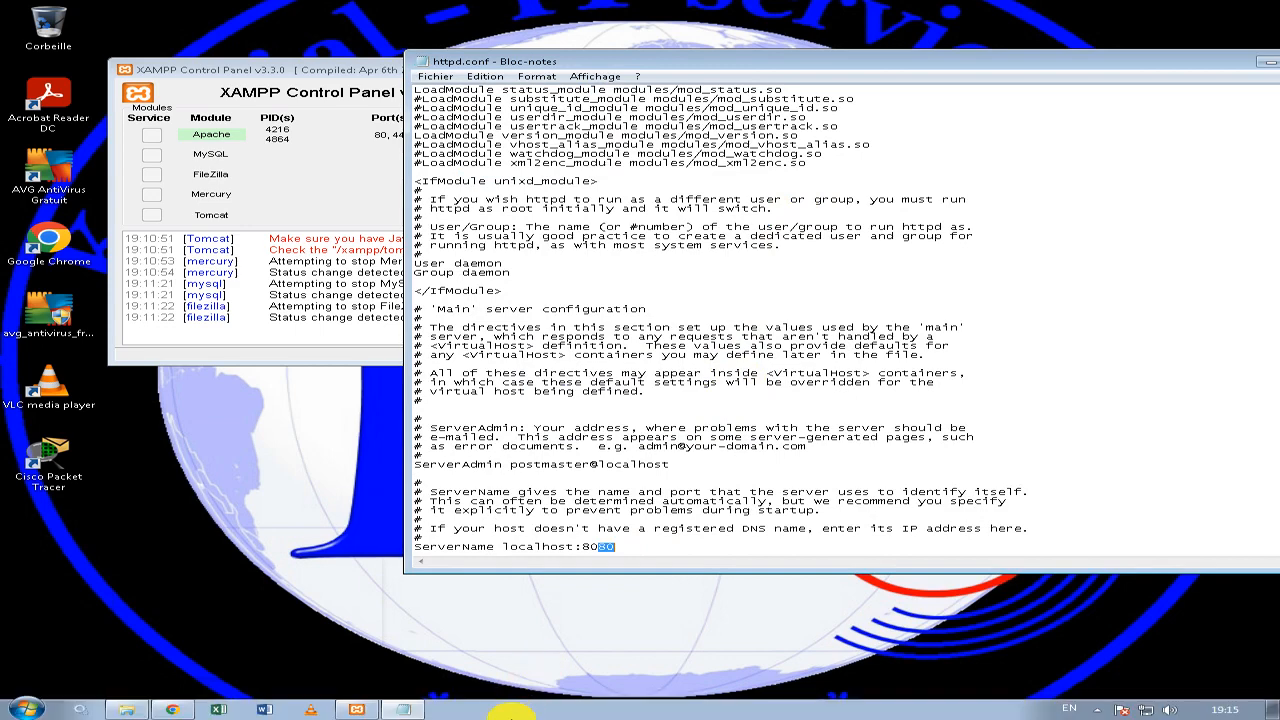
Stop Apache from the XAMPP Control Panel and reload localhost:8080 in Google Chrome.
click(357, 709)
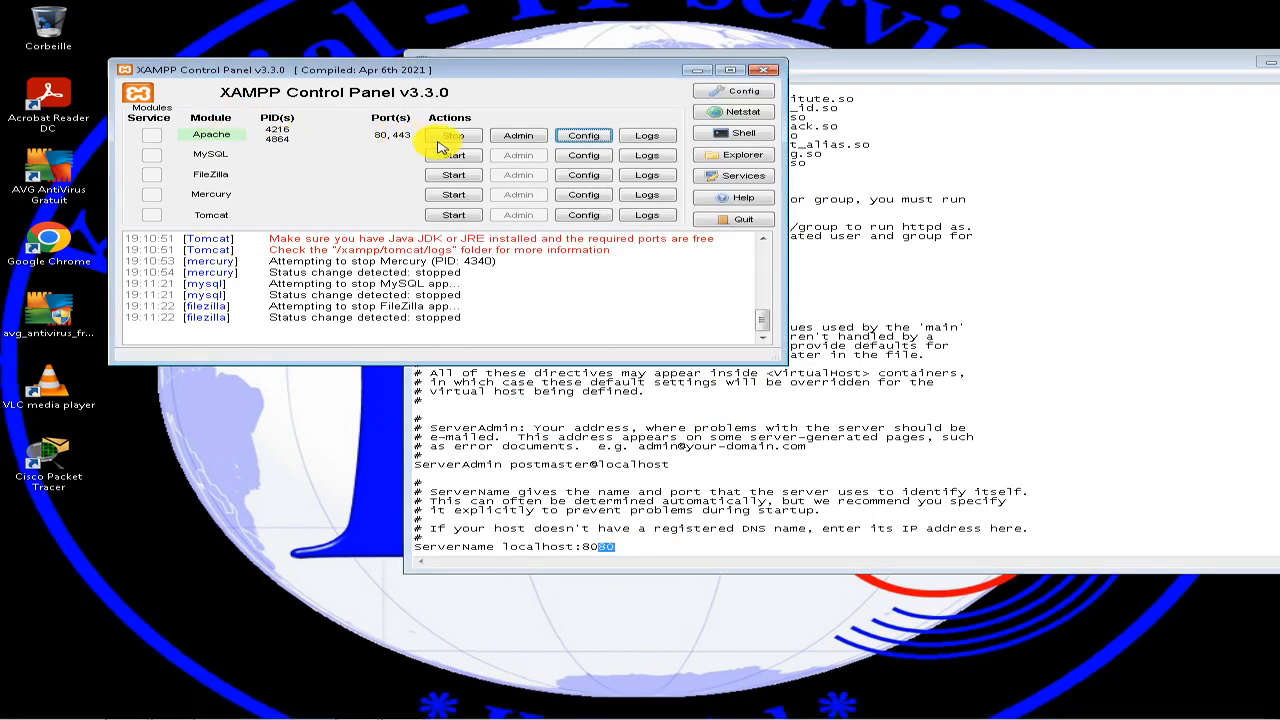
click(453, 137)
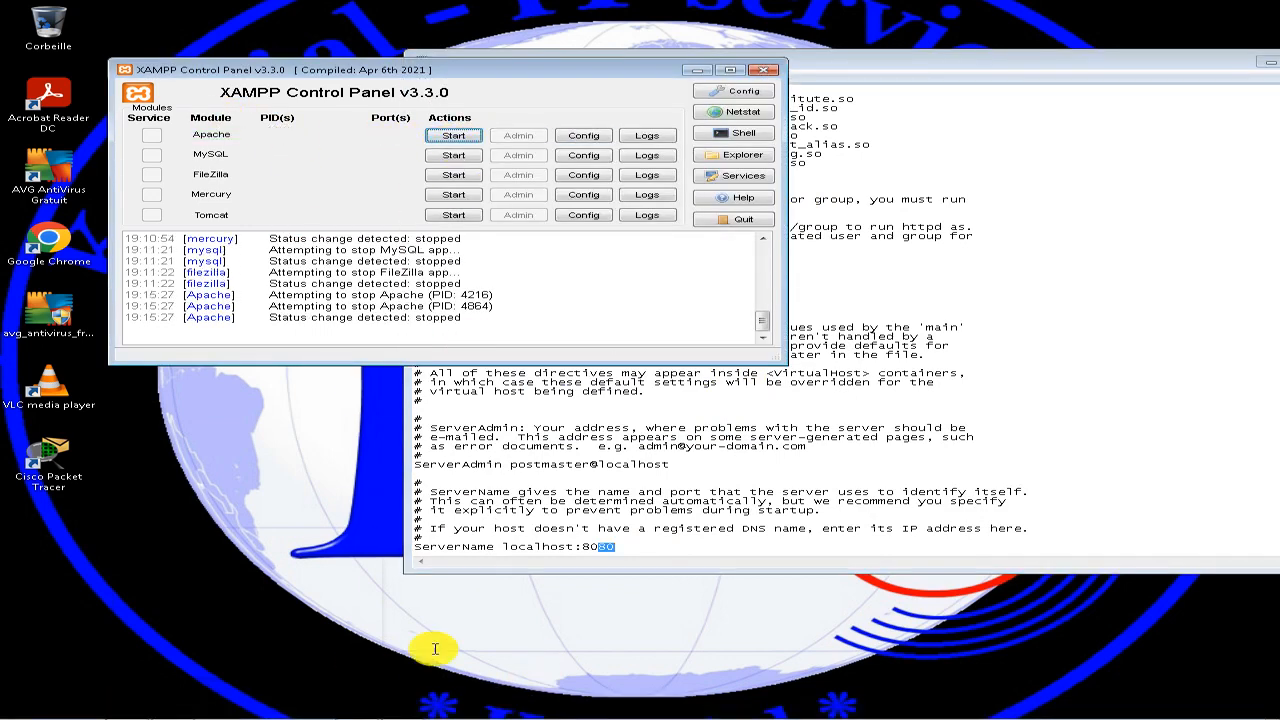
mouse_move(392, 712)
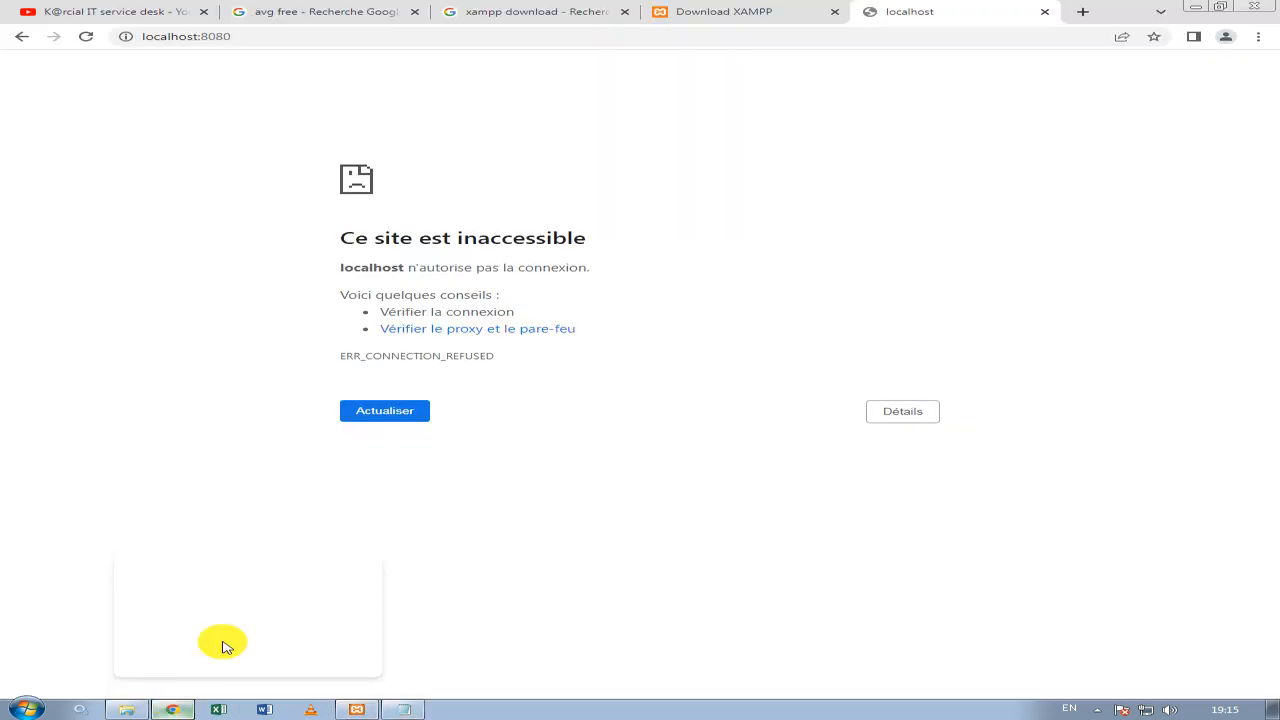
click(223, 643)
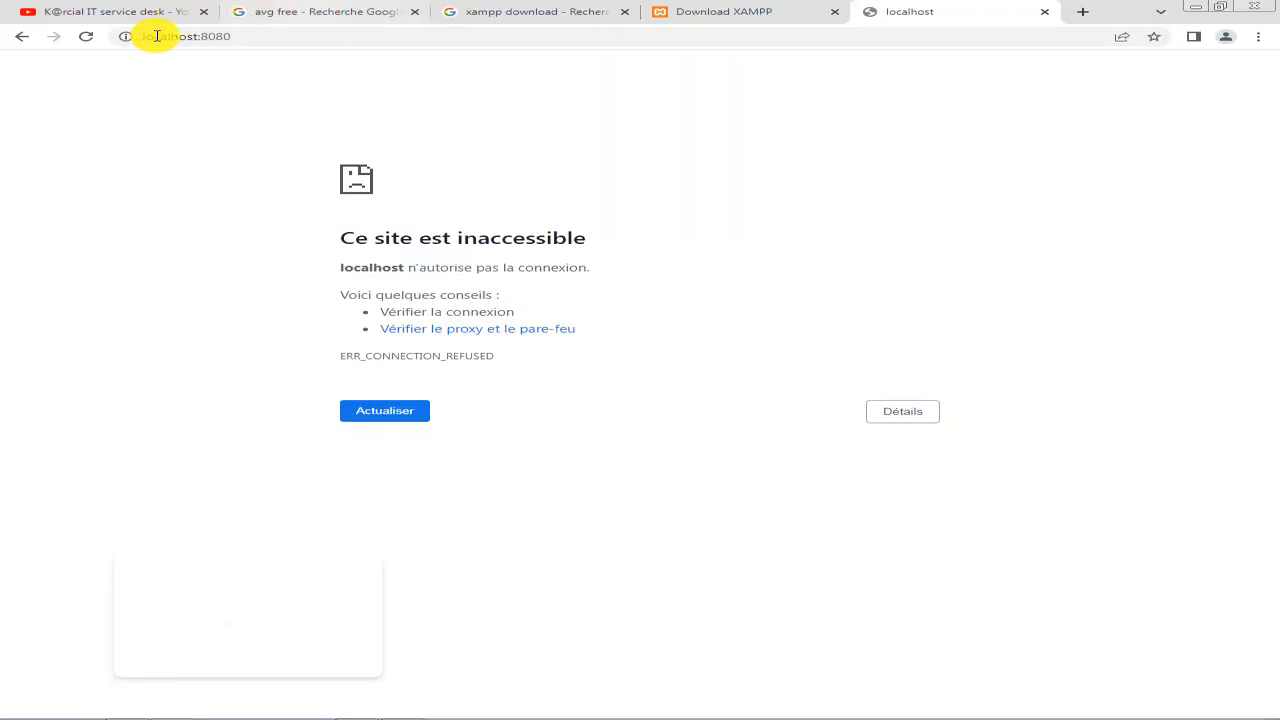
click(86, 36)
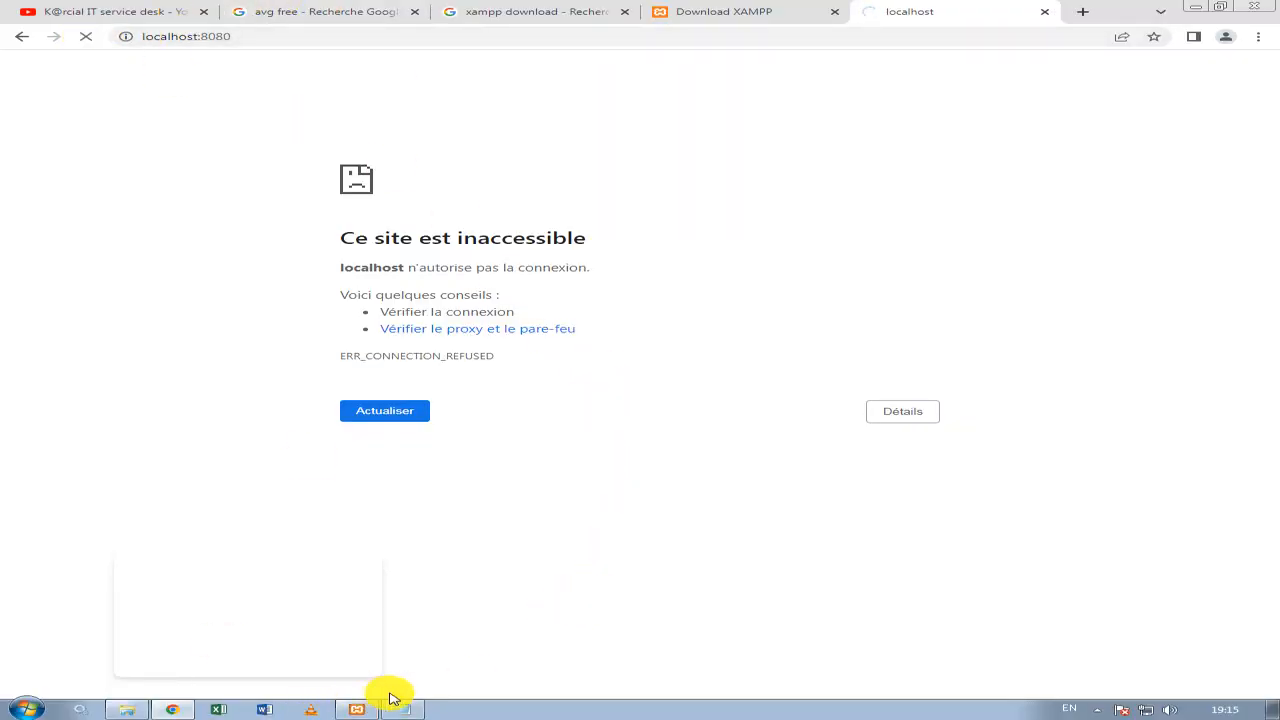
Start Apache from the XAMPP Control Panel and try to load localhost:8080 again in Google Chrome.
click(352, 710)
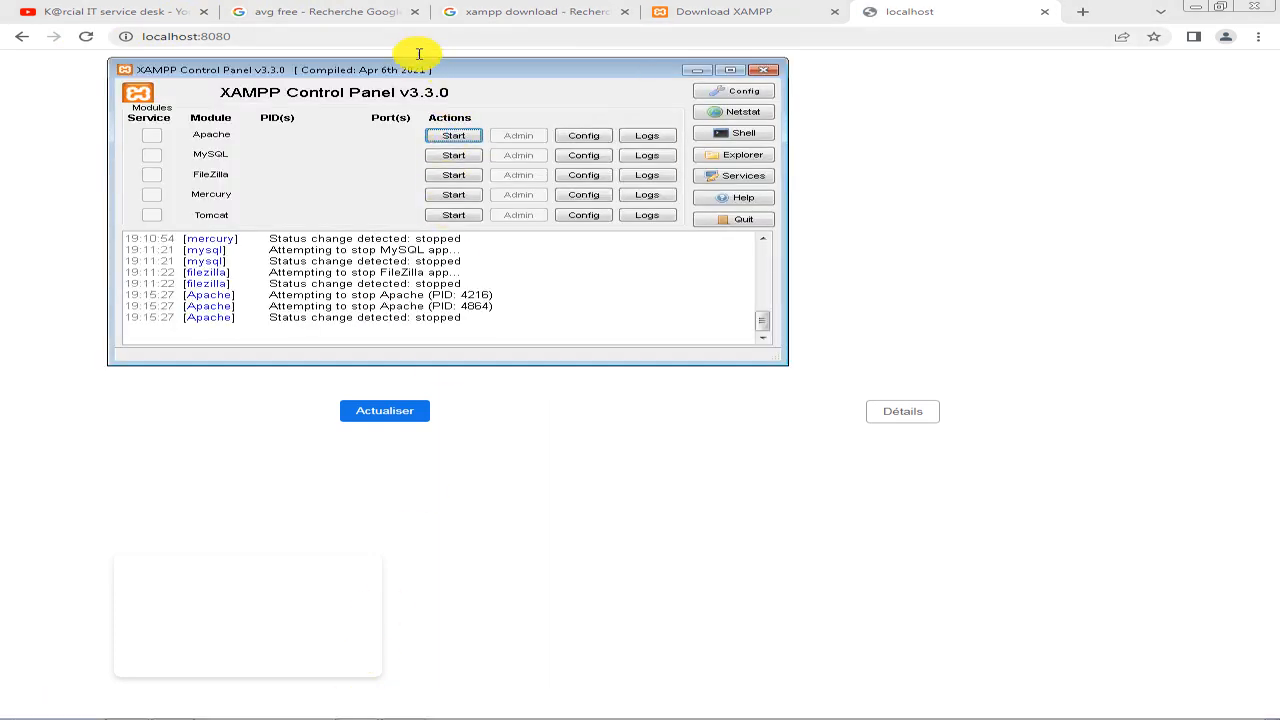
drag(420, 49, 675, 71)
click(711, 137)
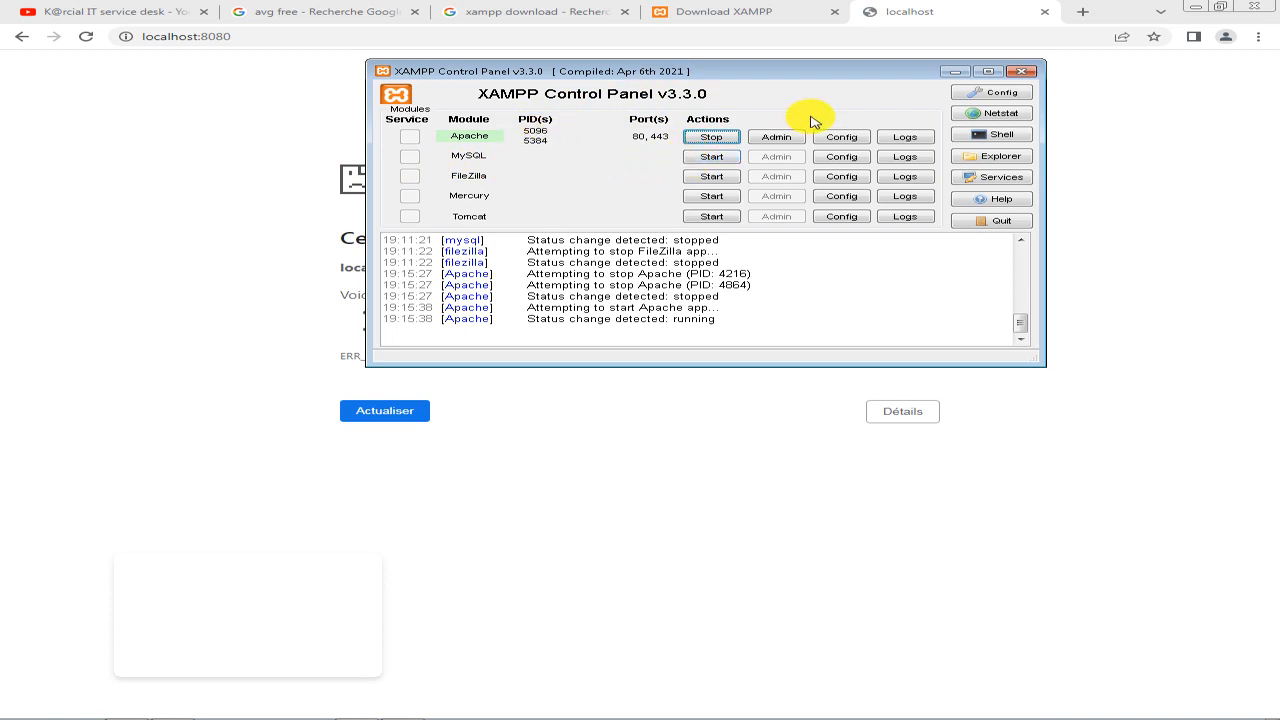
click(310, 125)
click(271, 37)
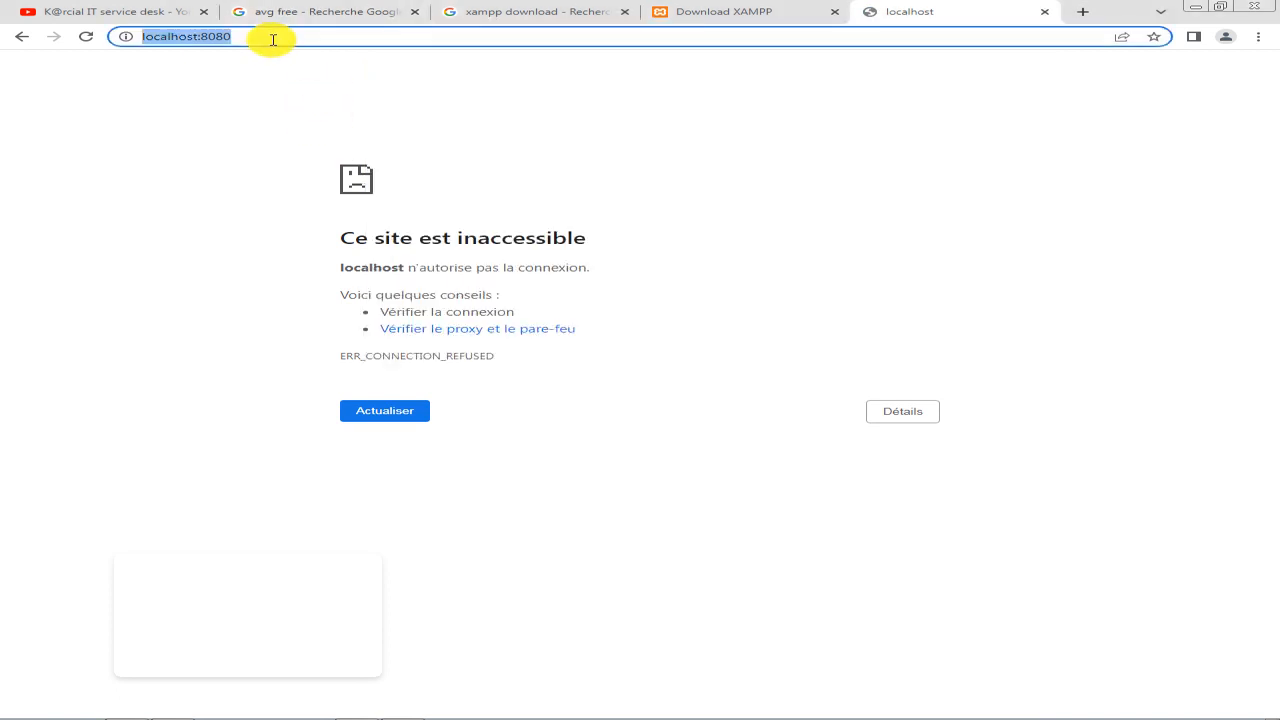
key(Return)
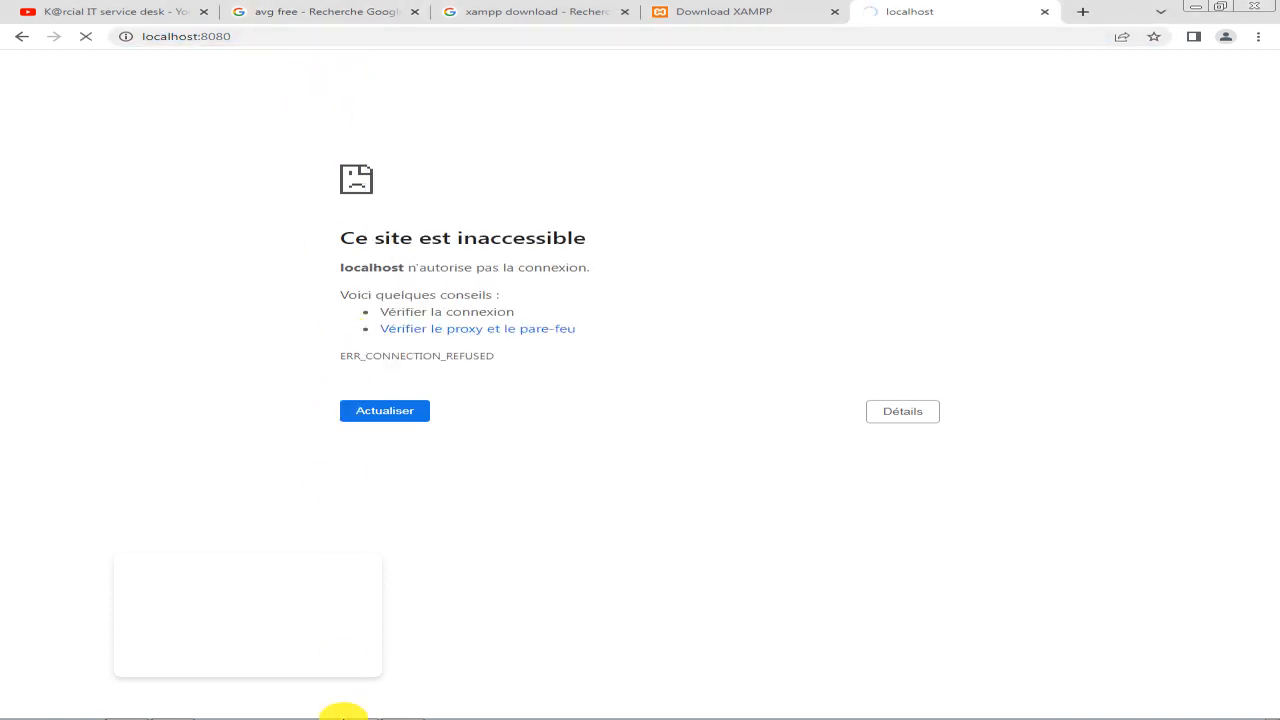
Save the edited httpd.conf in Bloc-notes and restart Apache from the XAMPP Control Panel.
click(405, 710)
click(571, 264)
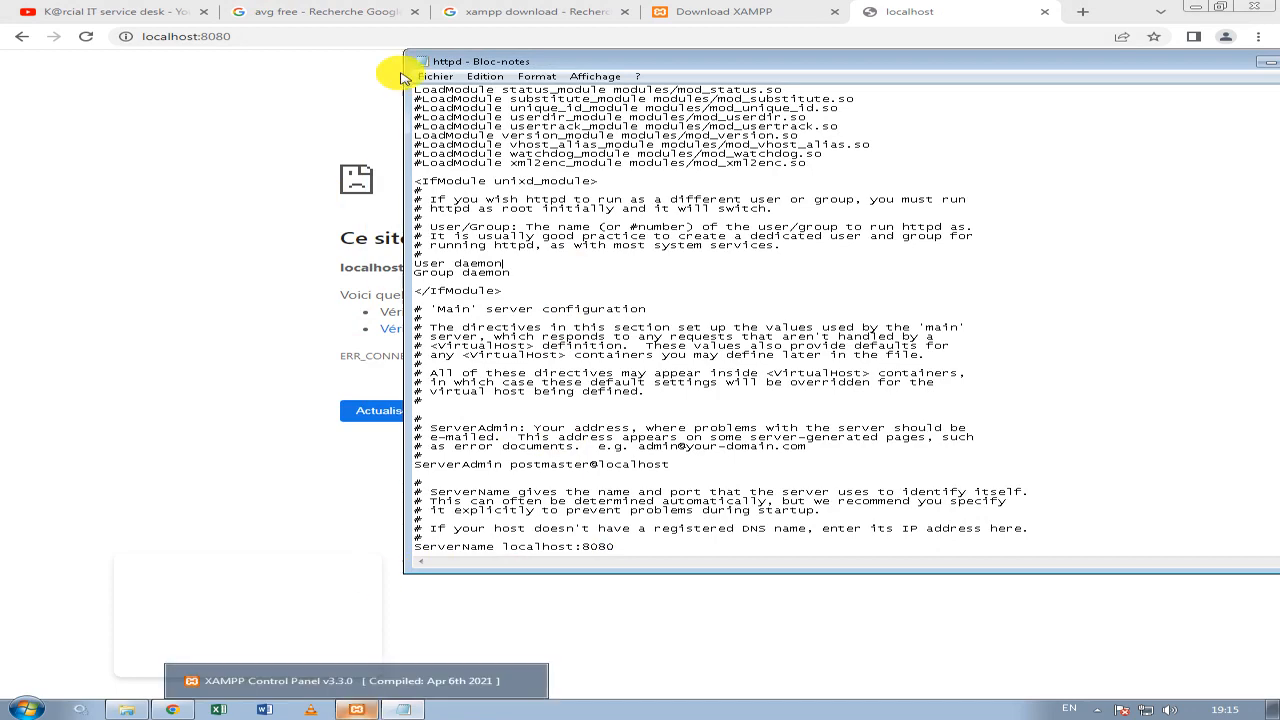
click(370, 712)
click(712, 137)
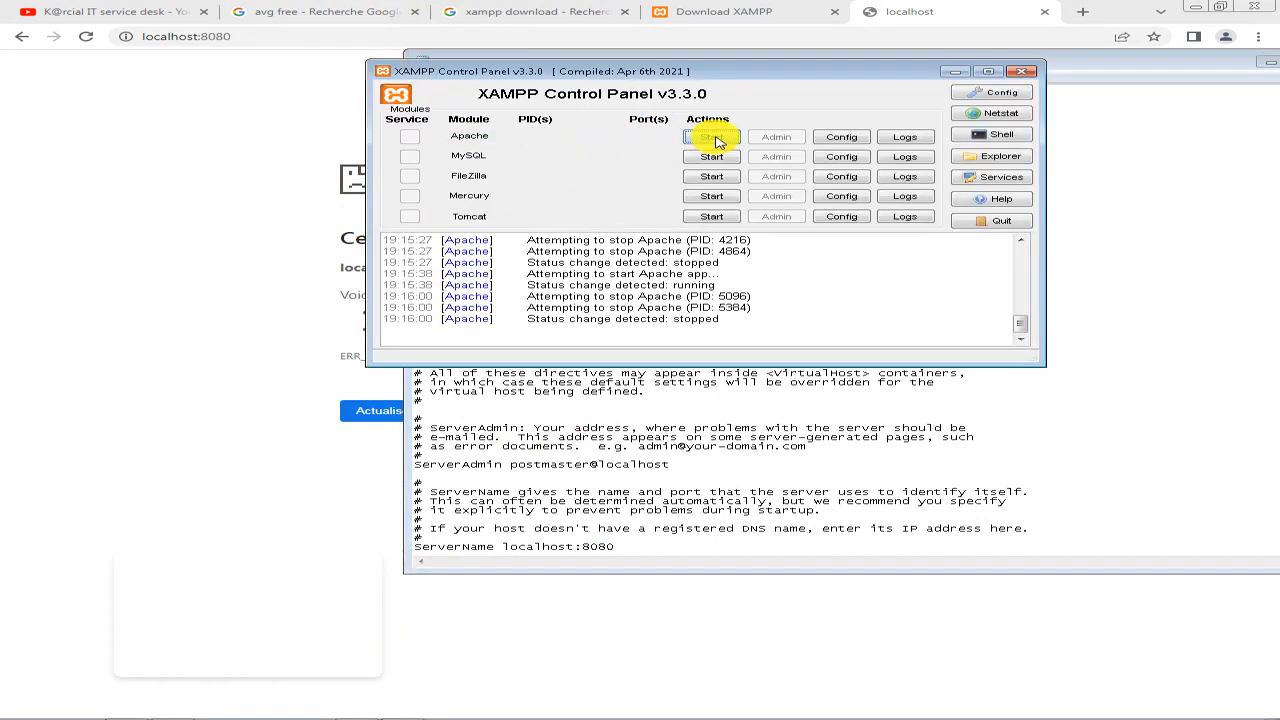
click(712, 137)
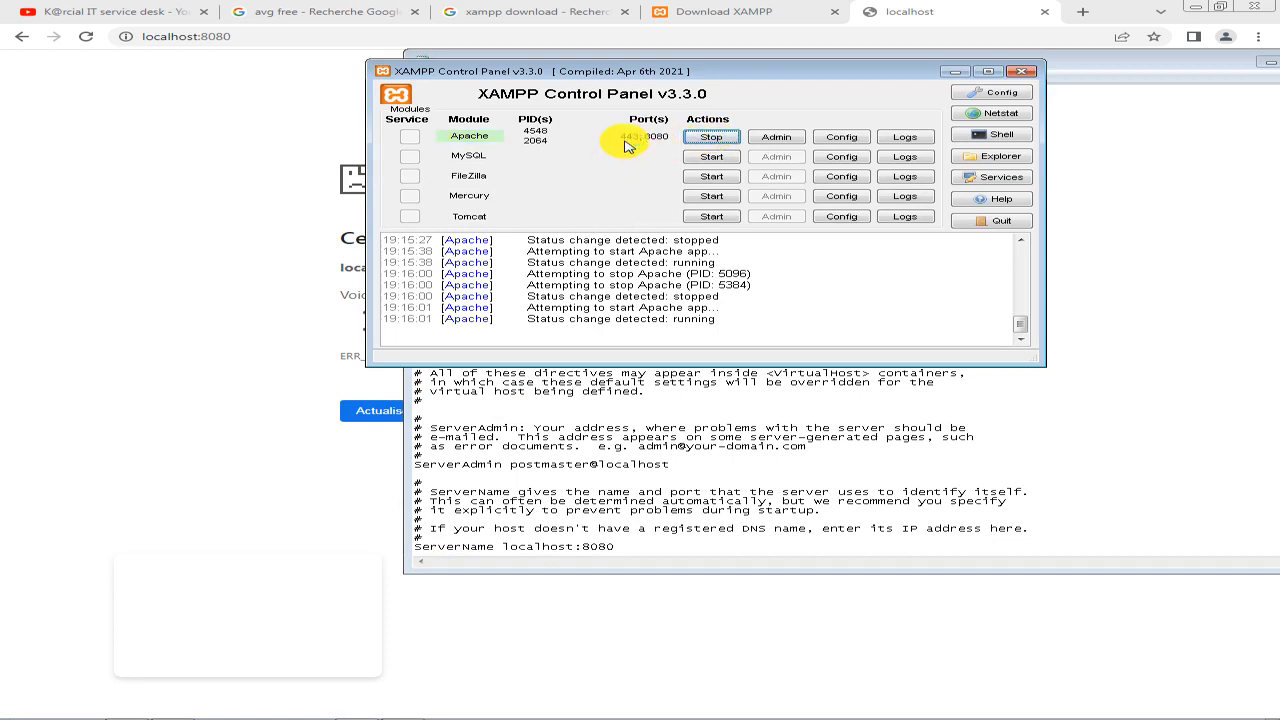
Load localhost:8080/dashboard/ in Google Chrome.
click(331, 106)
click(349, 40)
text(localhost:8080/dashboard/)
key(Return)
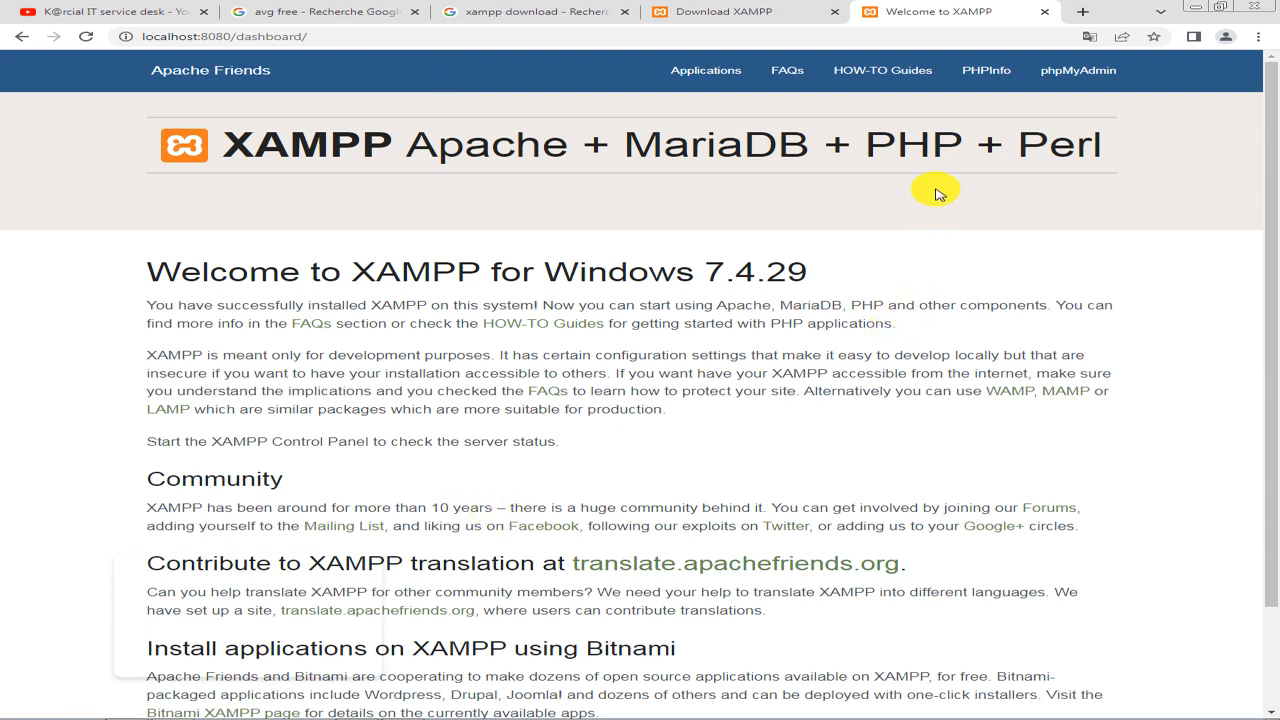
Switch to the XAMPP Control Panel and stop Apache.
mouse_move(378, 716)
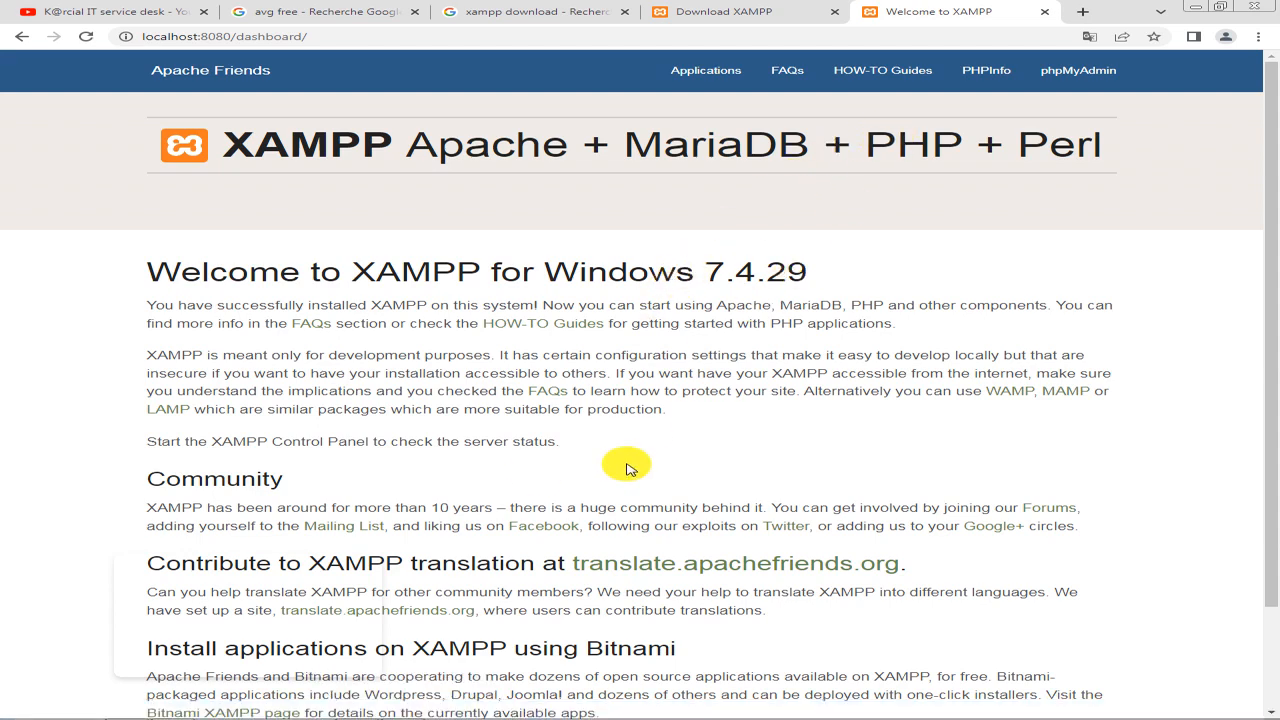
click(360, 711)
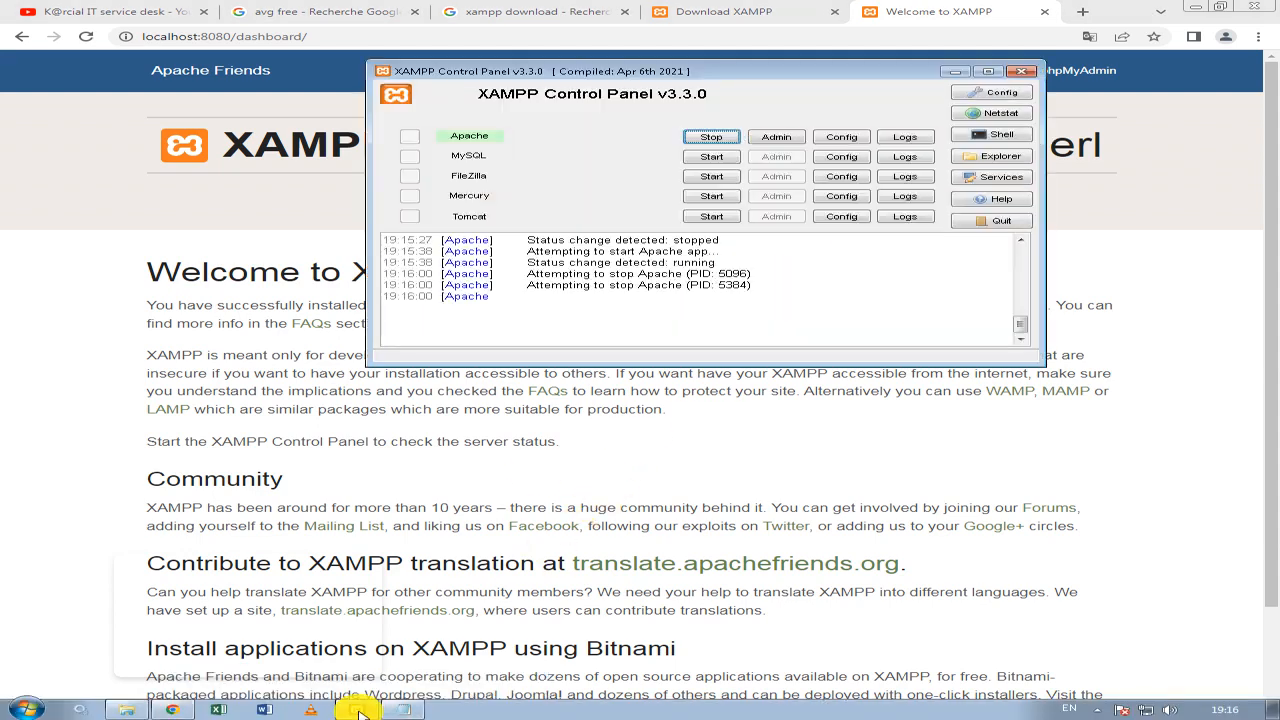
click(711, 136)
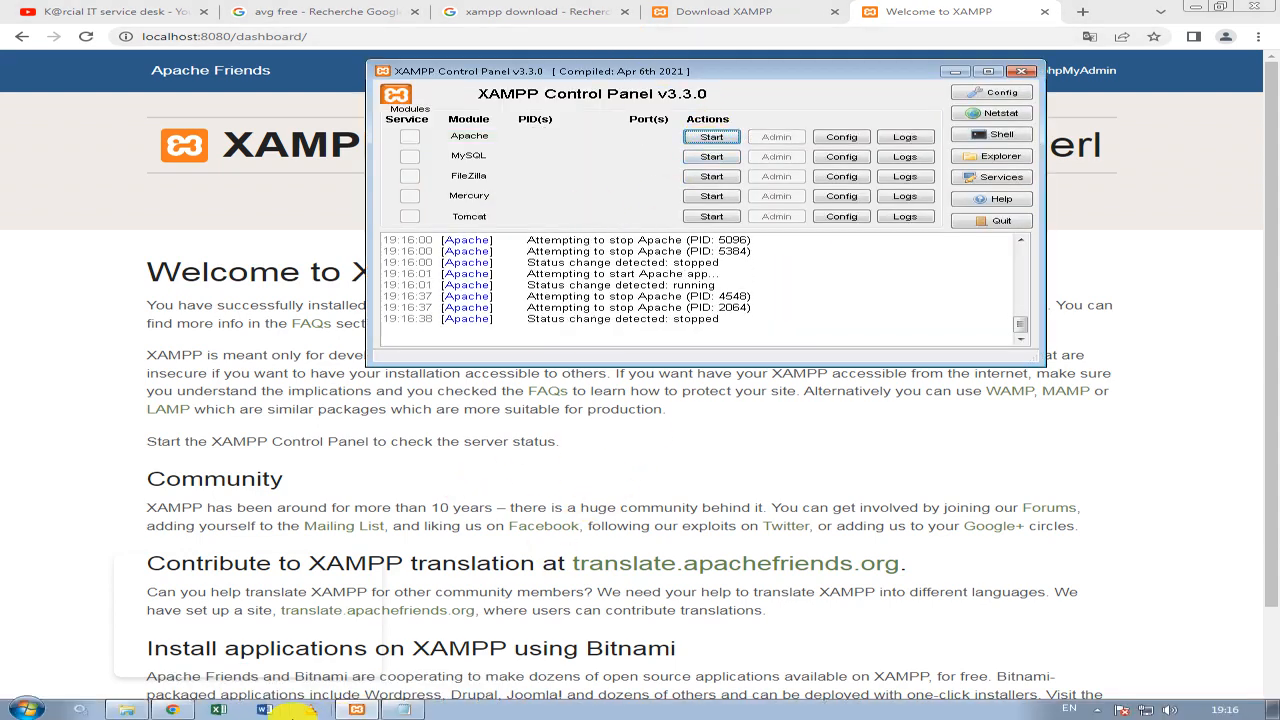
Replace all occurrences of 8080 with 80 in the httpd file open in Bloc-notes.
click(400, 709)
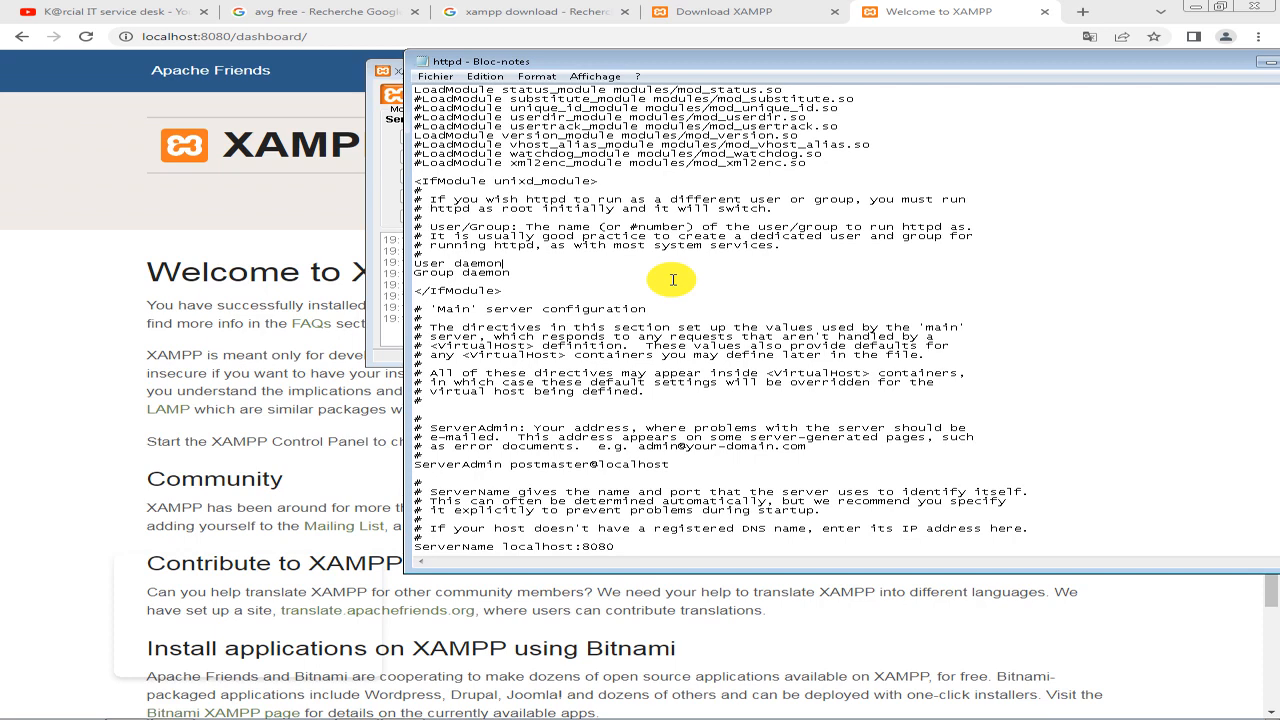
key(ctrl+h)
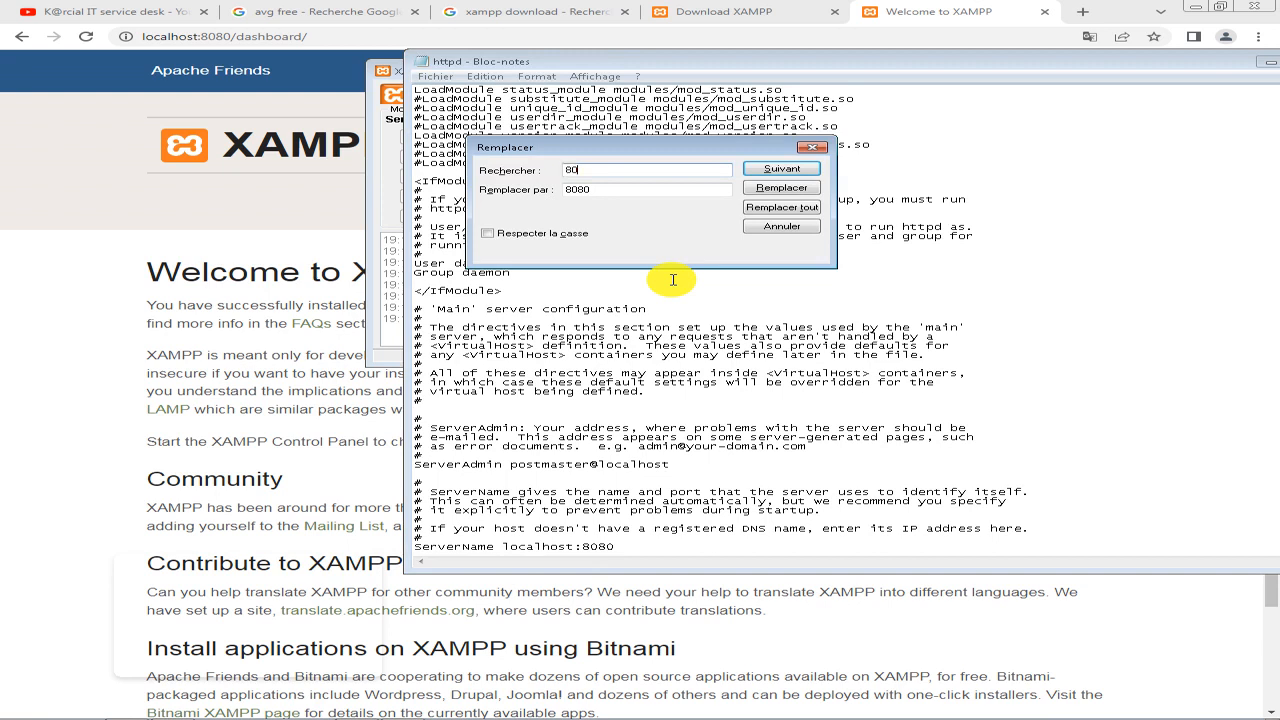
text(80)
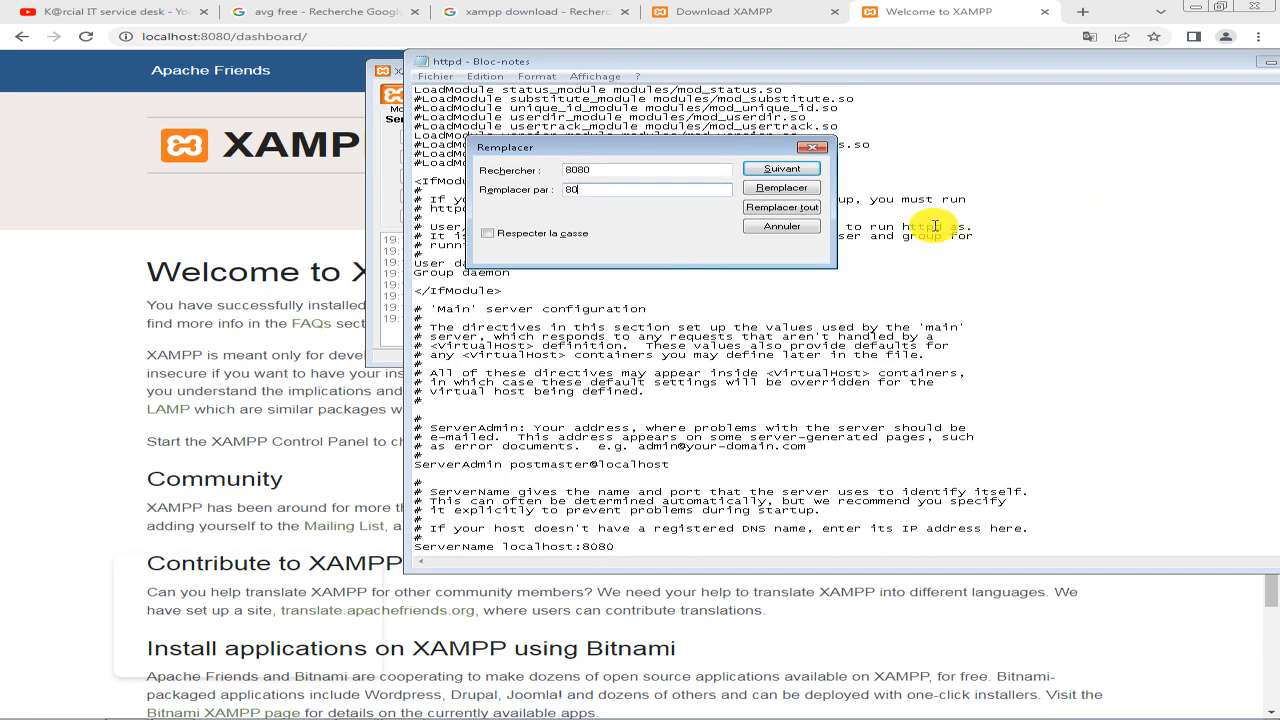
click(781, 208)
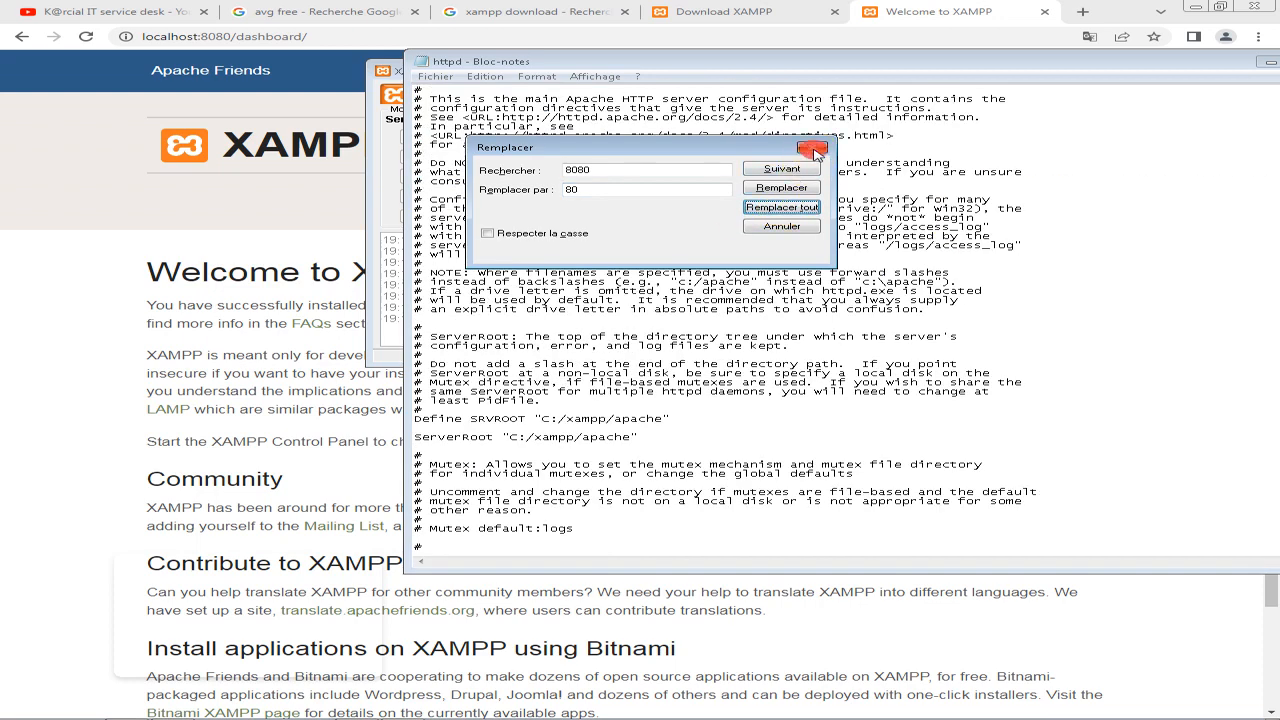
click(813, 149)
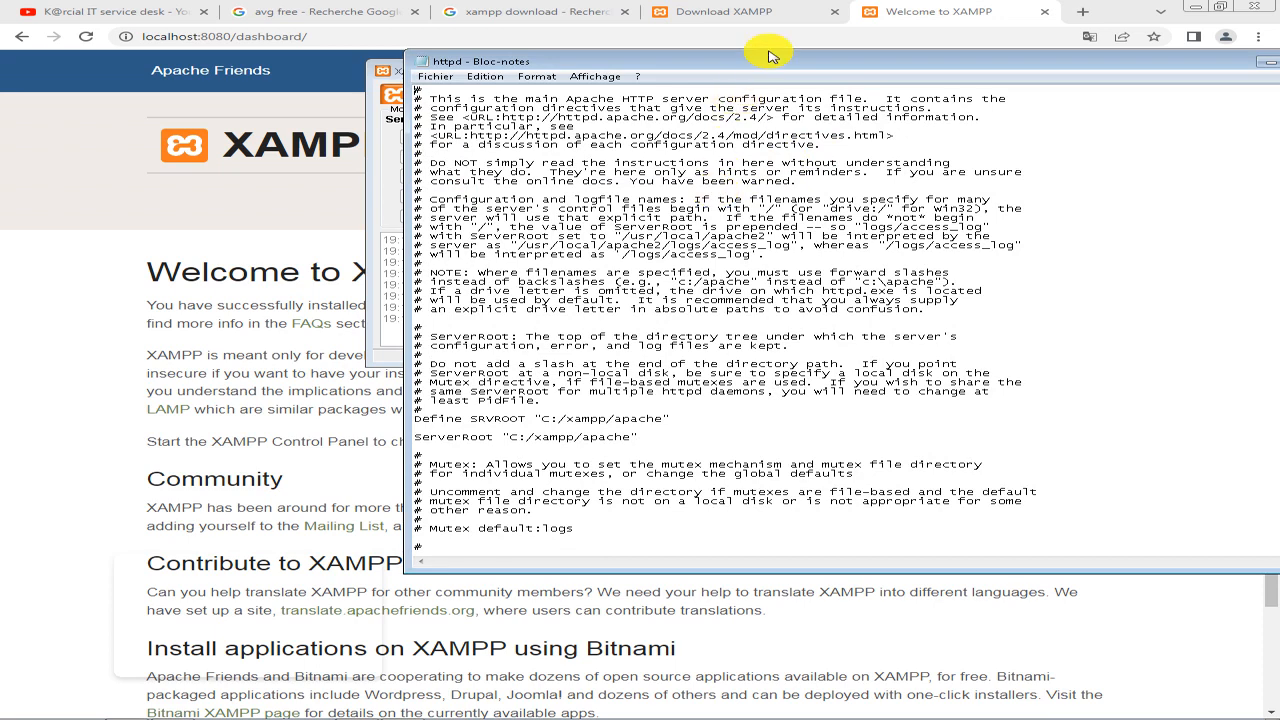
Save and close the edited httpd file and start Apache from the XAMPP Control Panel.
drag(765, 58, 540, 43)
click(1123, 51)
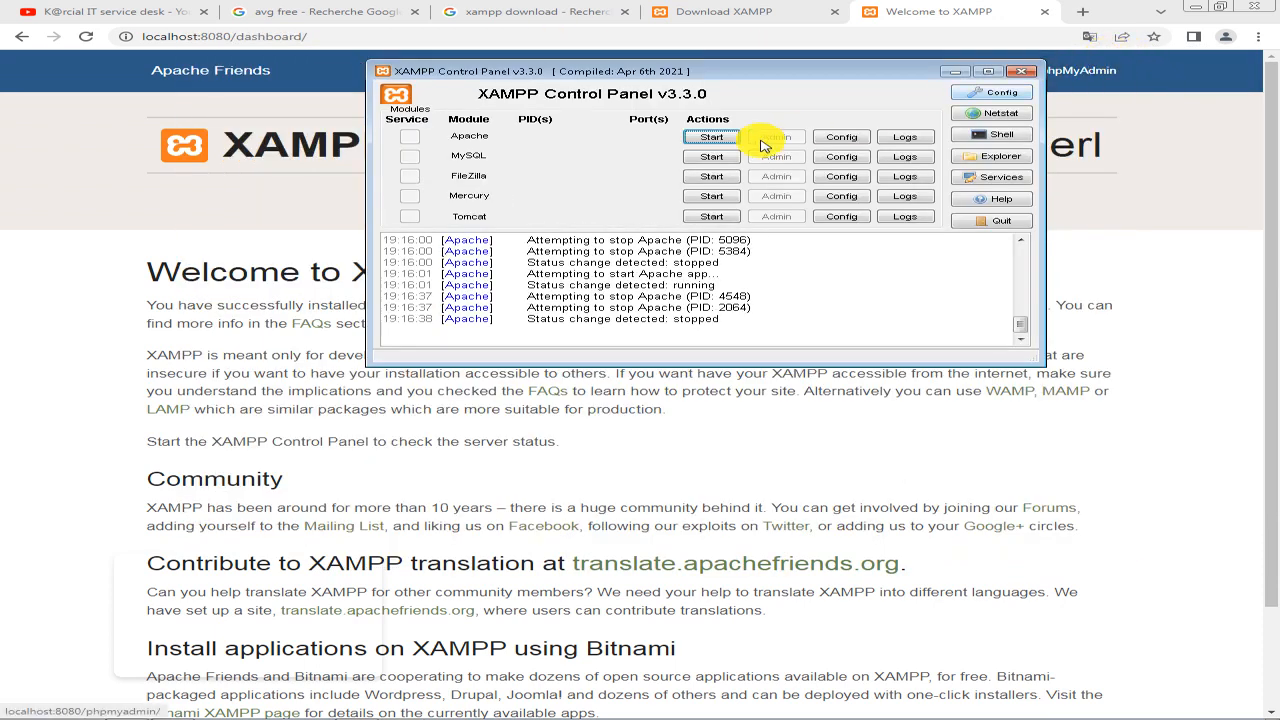
click(709, 138)
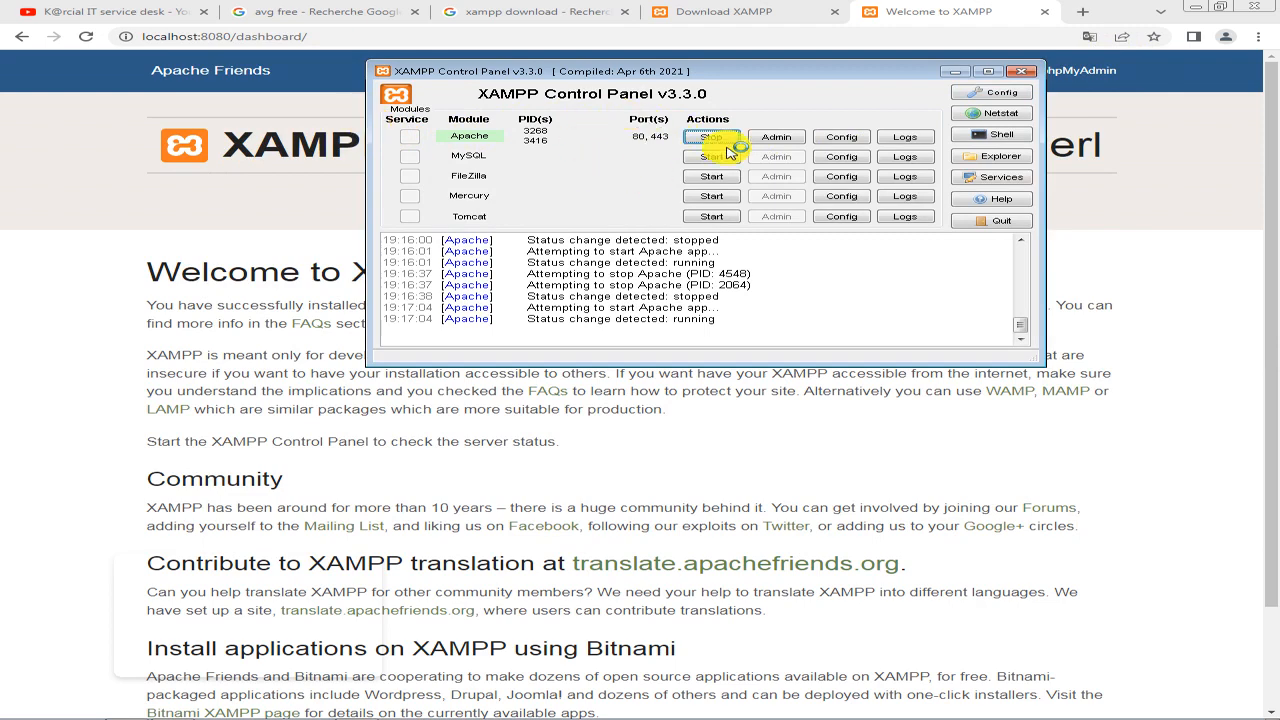
Switch to Google Chrome and try to reload localhost:8080/dashboard/.
click(395, 36)
click(395, 36)
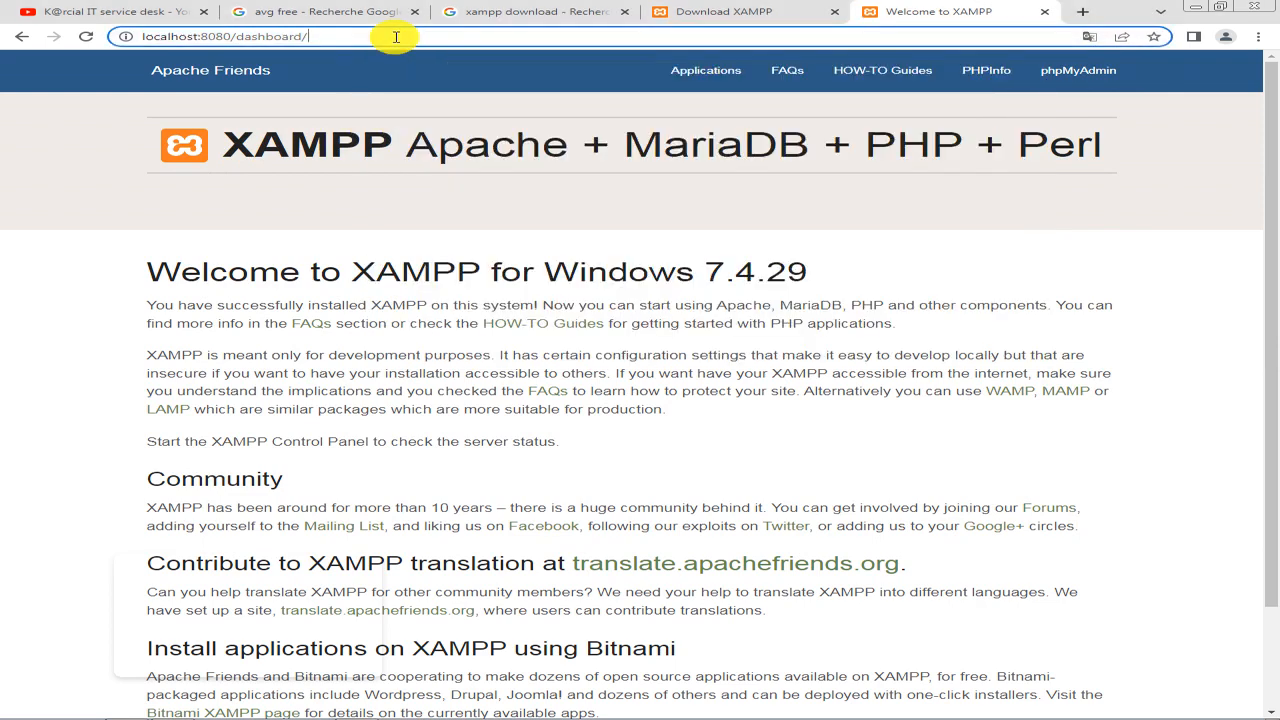
key(Return)
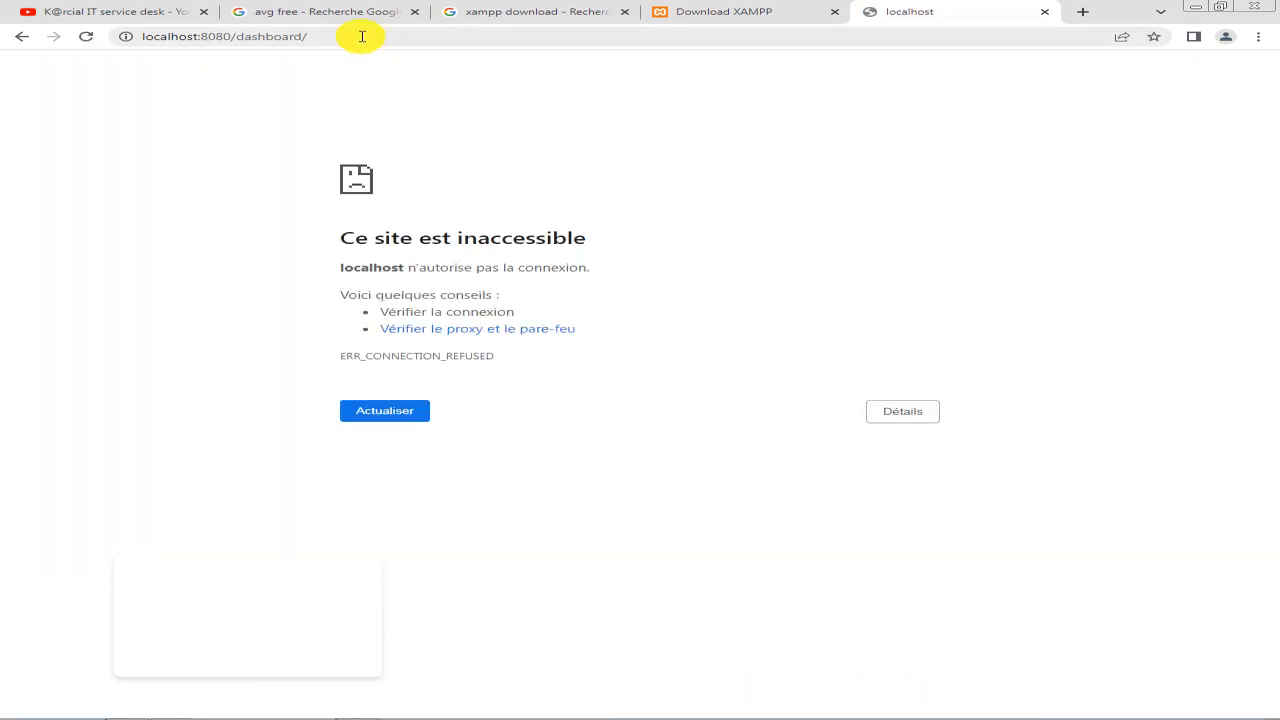
Remove the port from the address and load localhost/dashboard/ in Google Chrome.
click(362, 36)
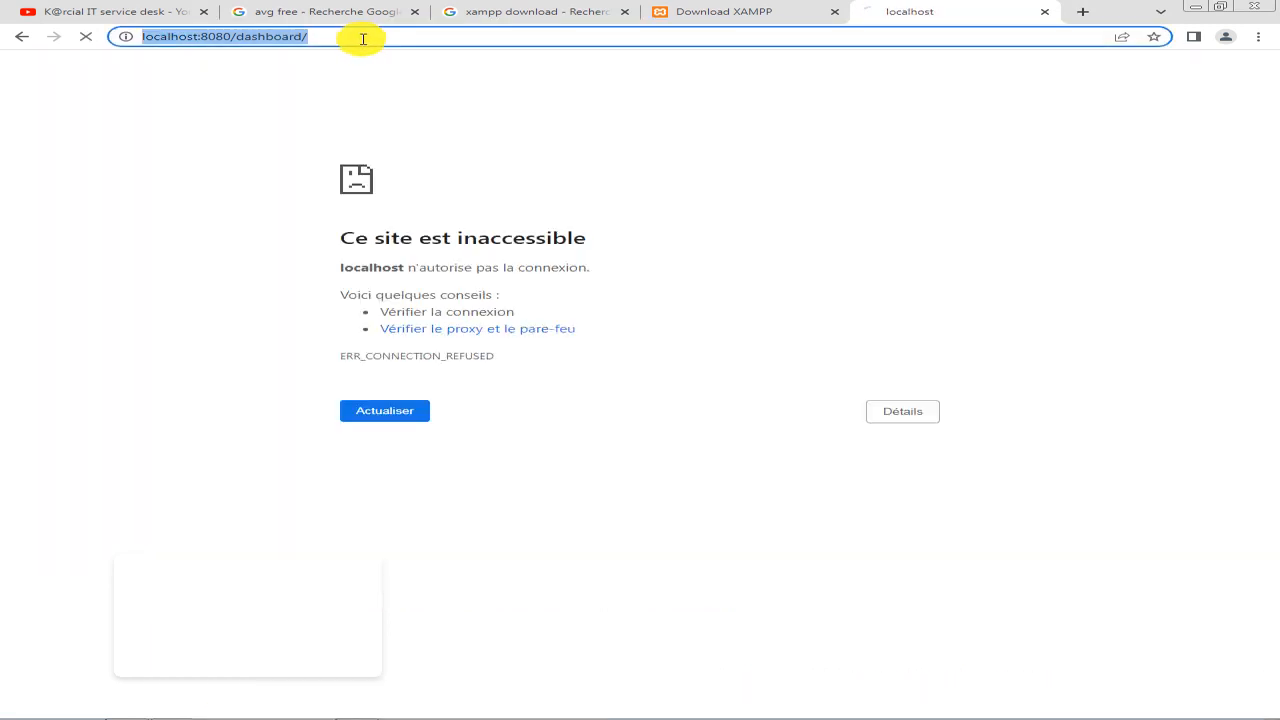
drag(362, 36, 208, 36)
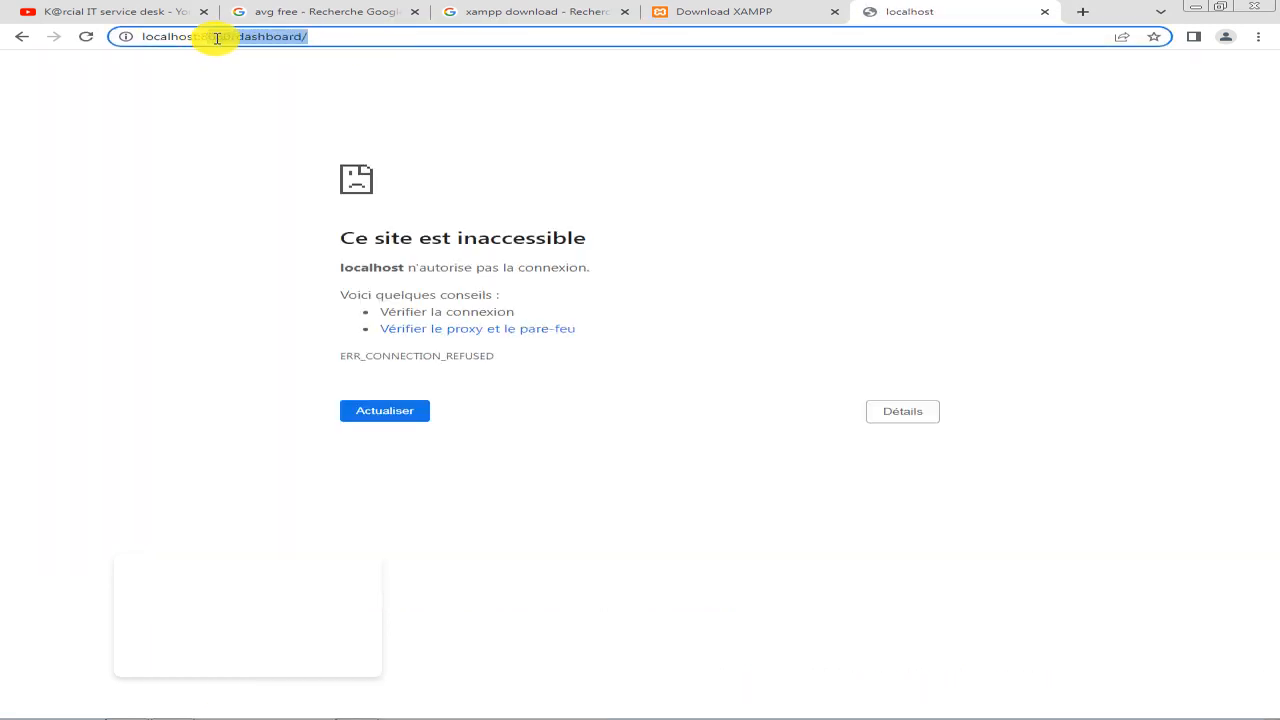
key(BackSpace)
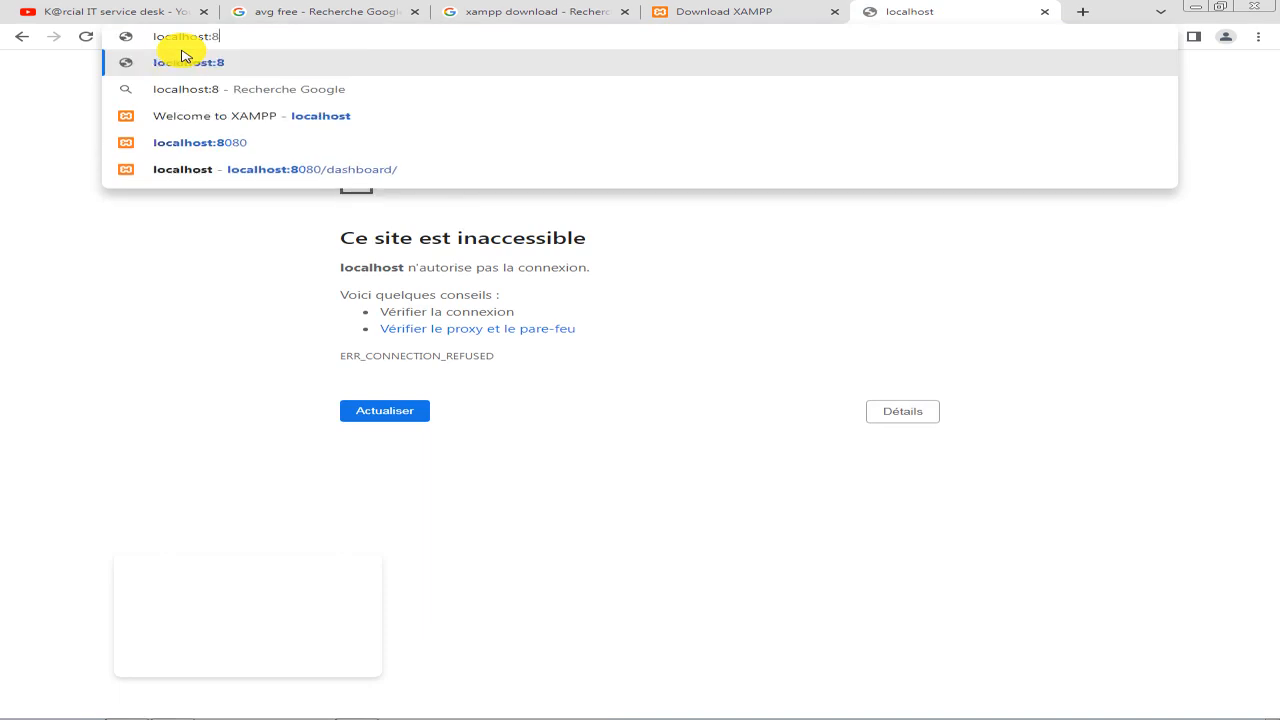
click(181, 58)
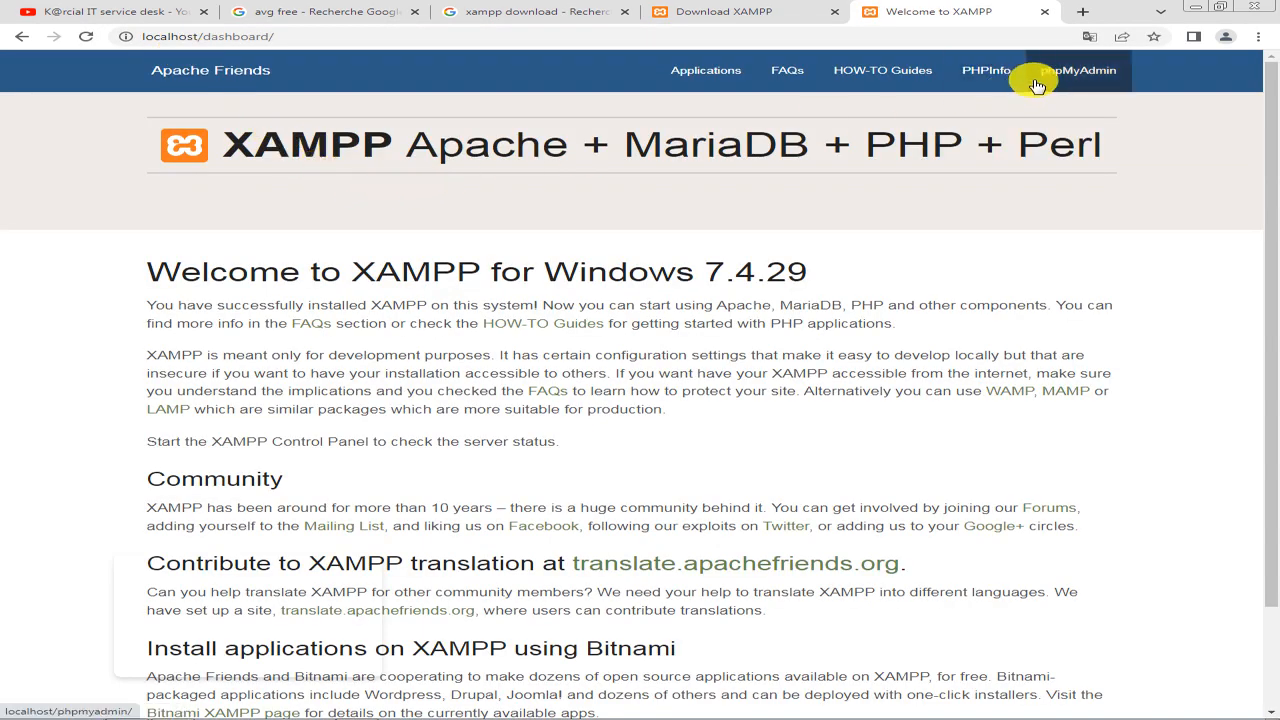
Minimize Google Chrome and open the xampp folder on Disque local (C:) in Windows Explorer.
click(1195, 7)
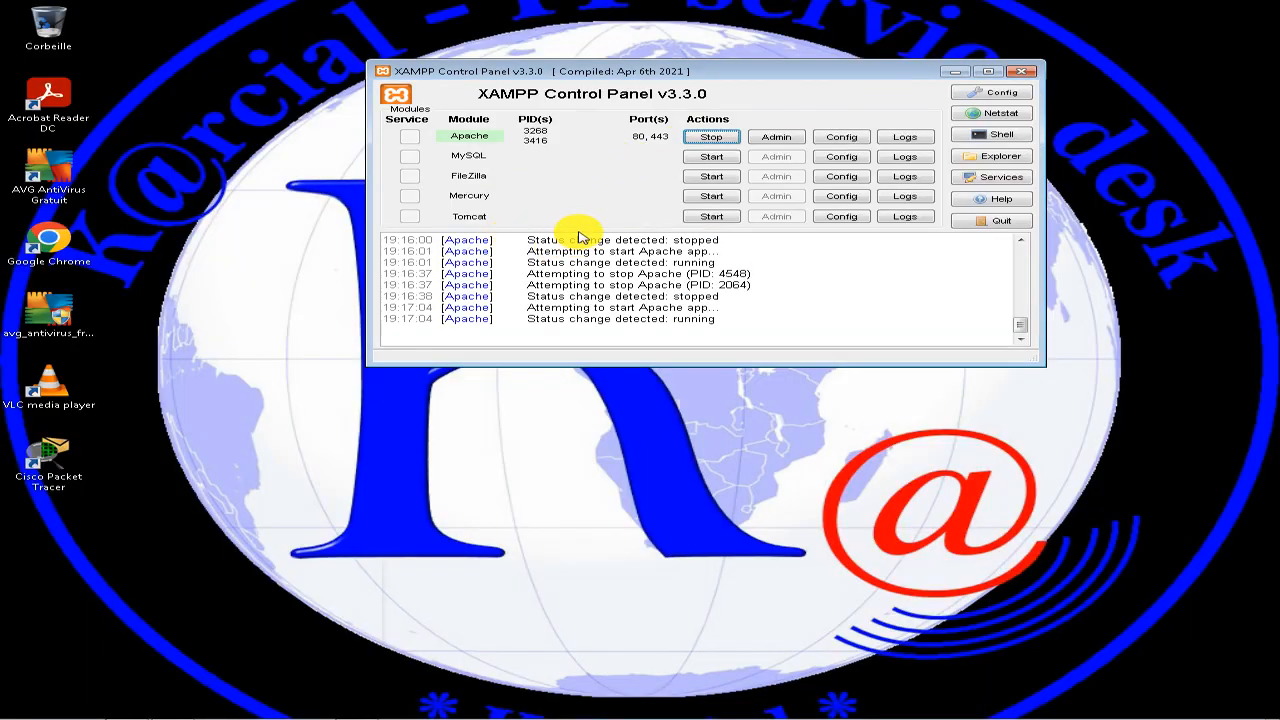
mouse_move(320, 713)
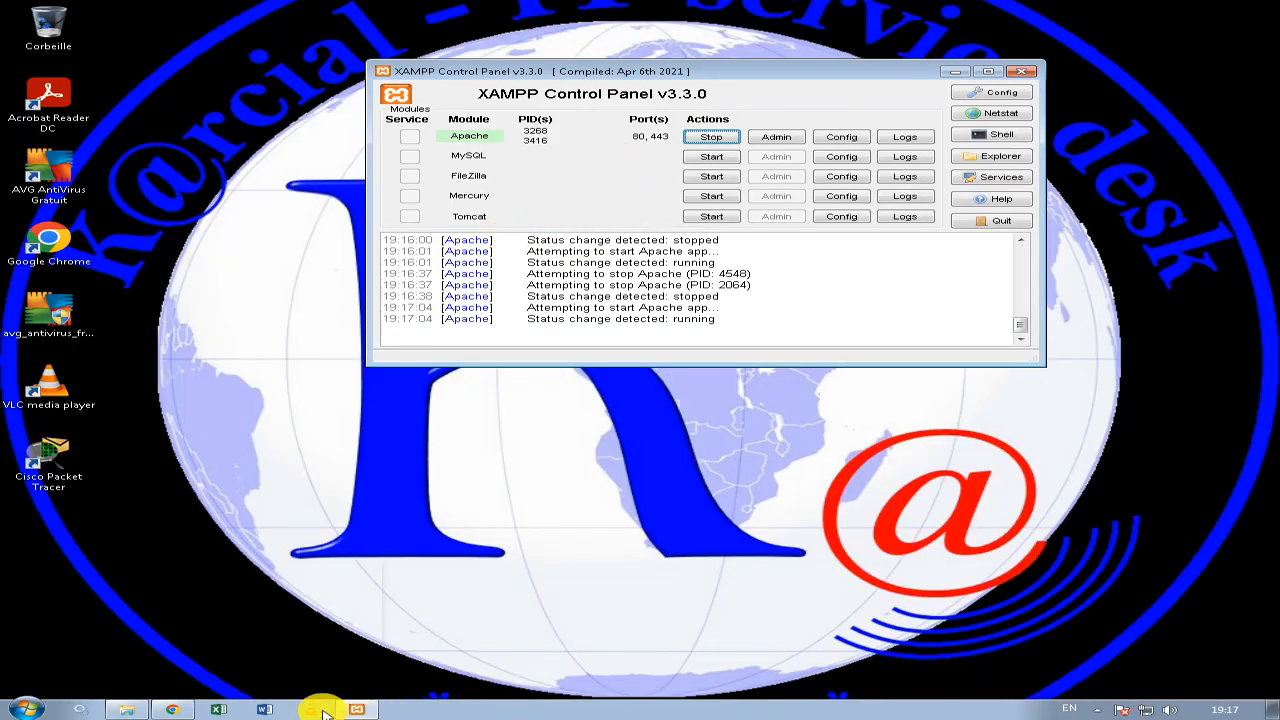
click(115, 712)
click(78, 253)
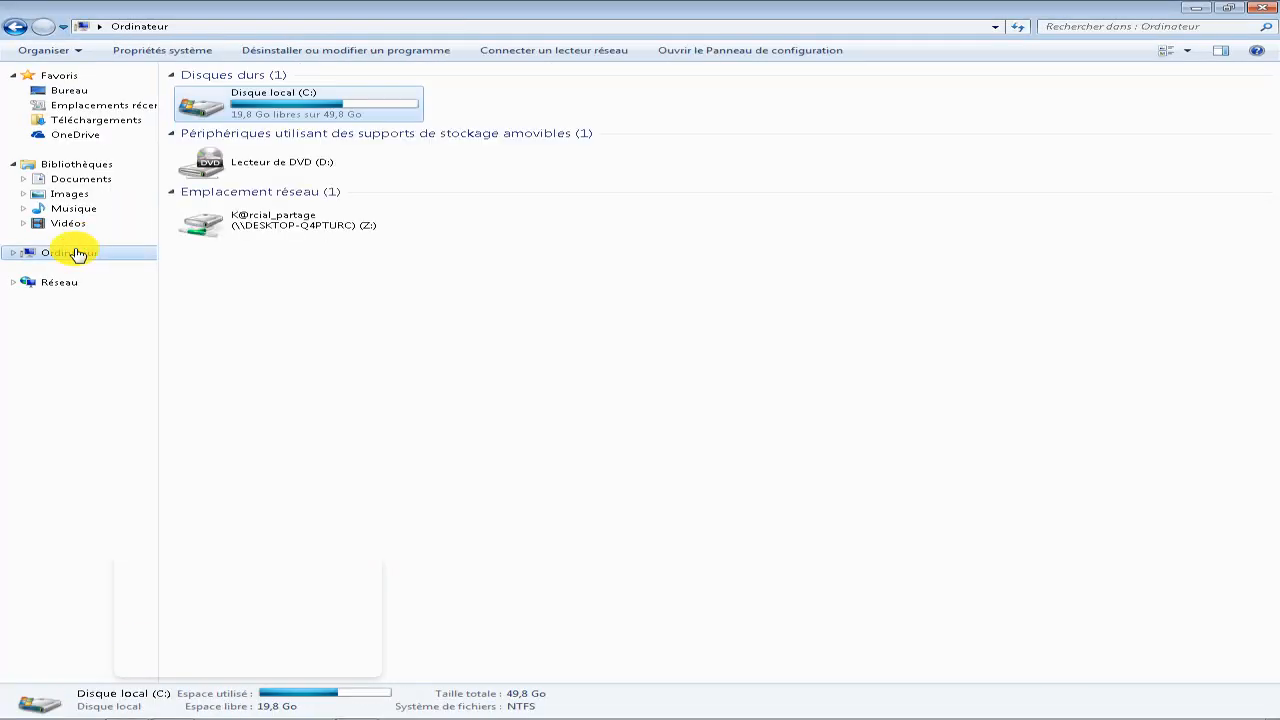
double_click(300, 105)
click(207, 168)
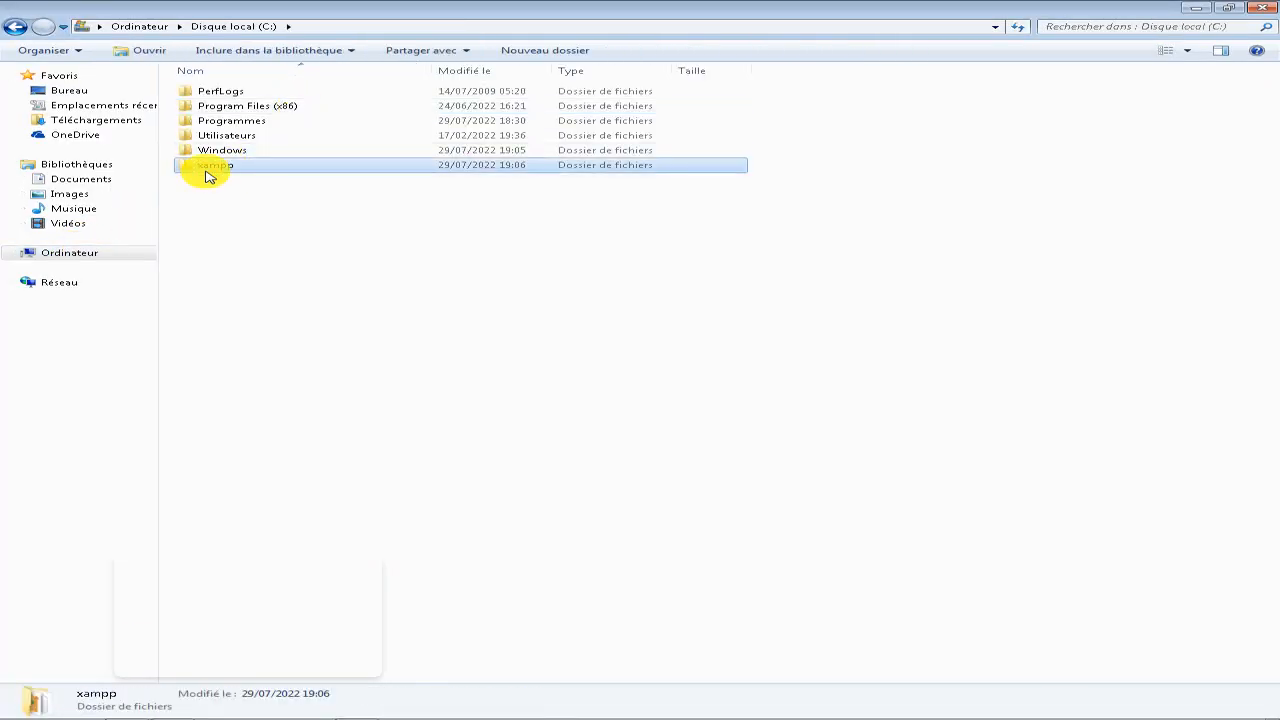
double_click(207, 175)
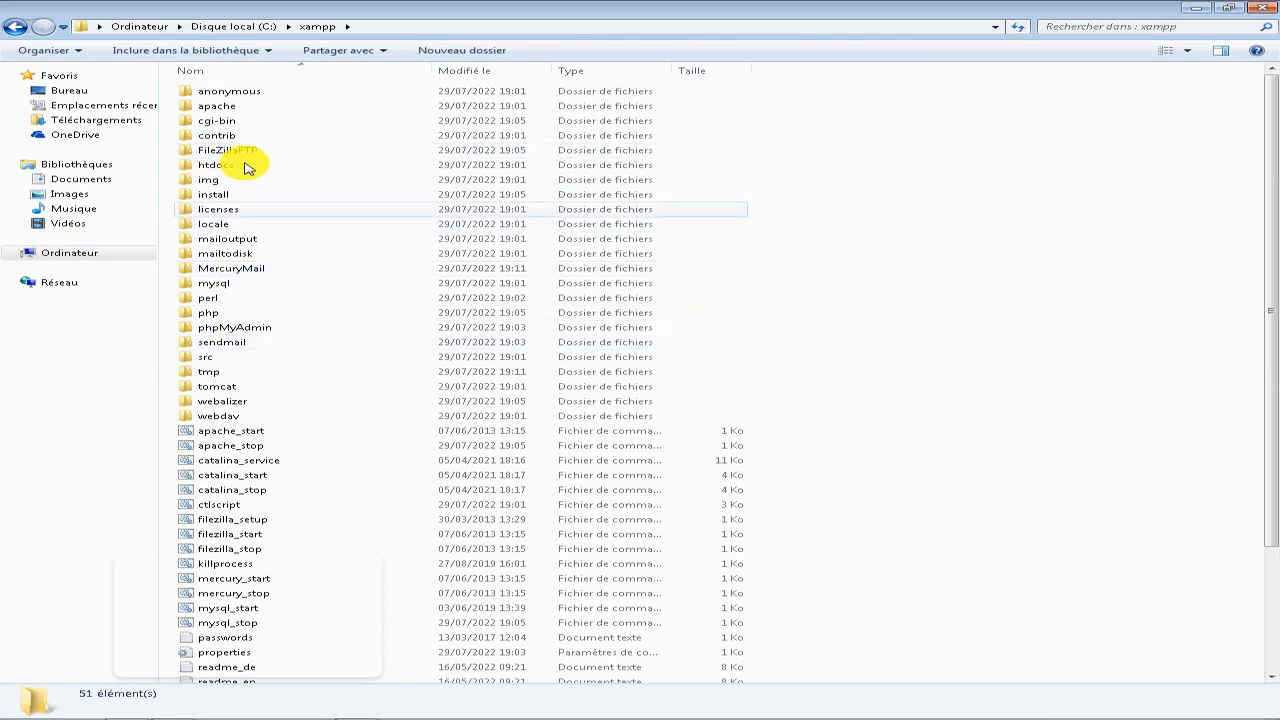
Return to Ordinateur and navigate through Disque local (C:) and xampp to the htdocs folder.
click(84, 257)
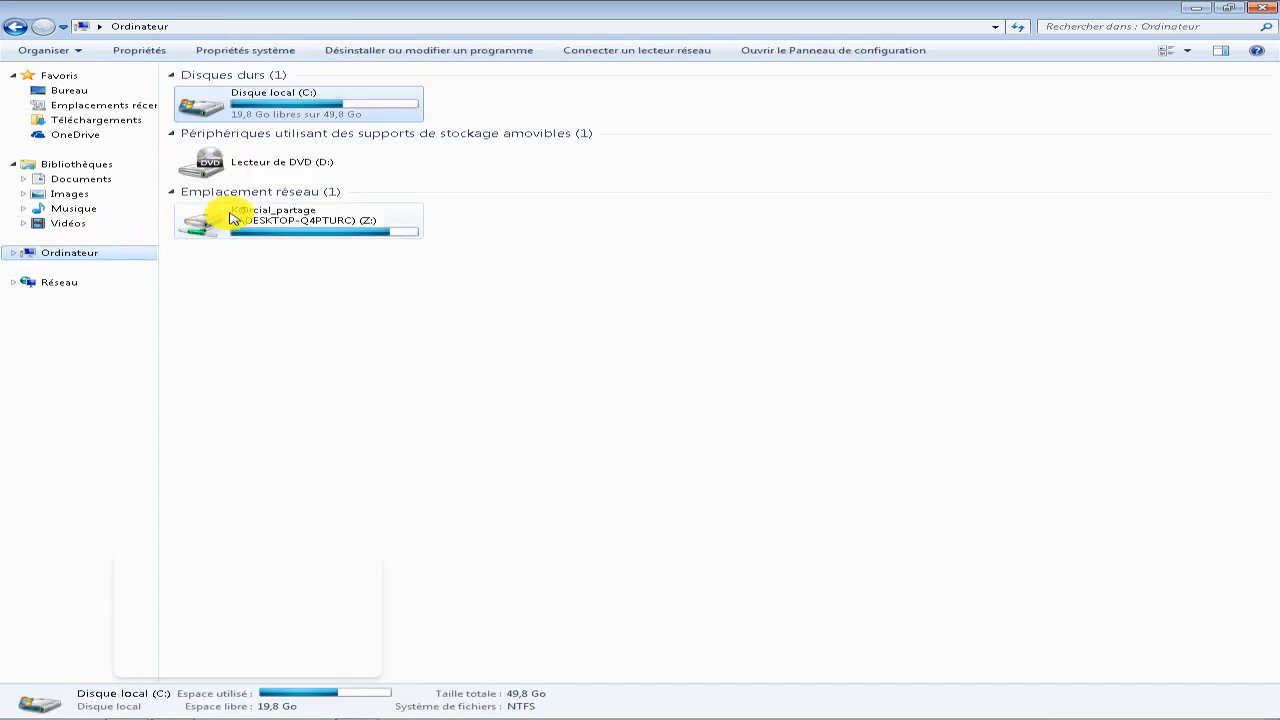
double_click(294, 112)
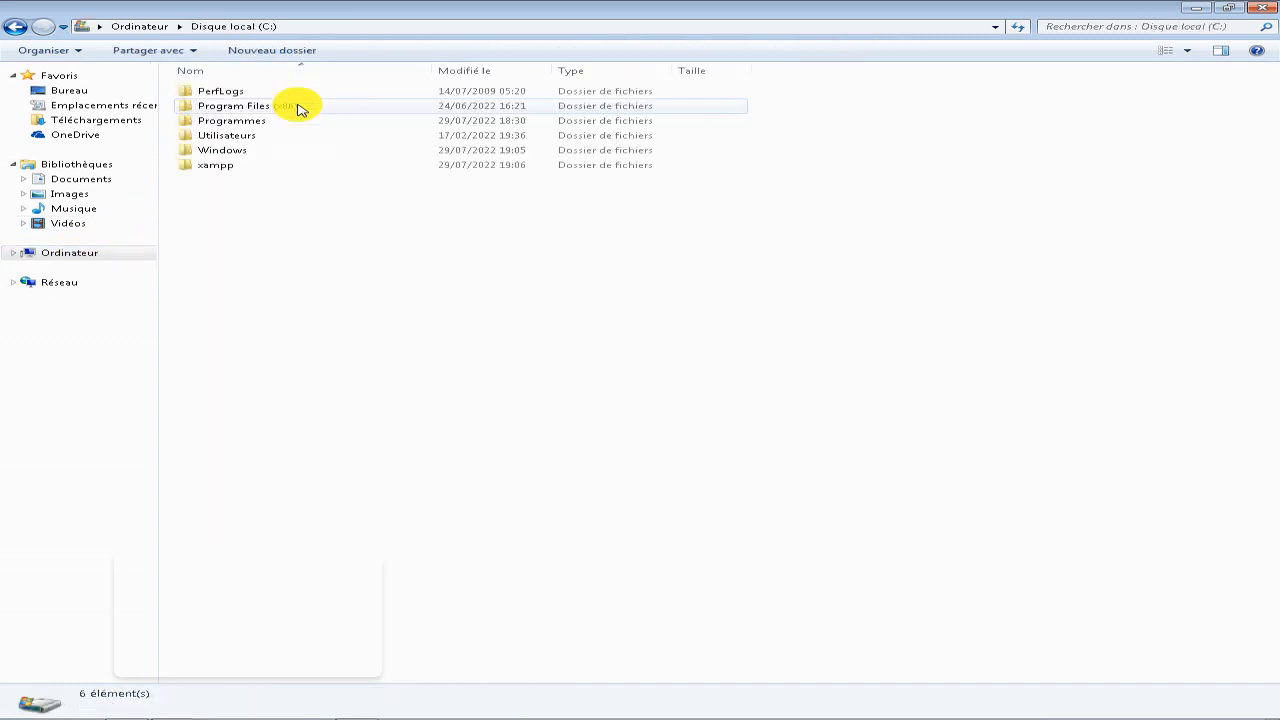
double_click(222, 169)
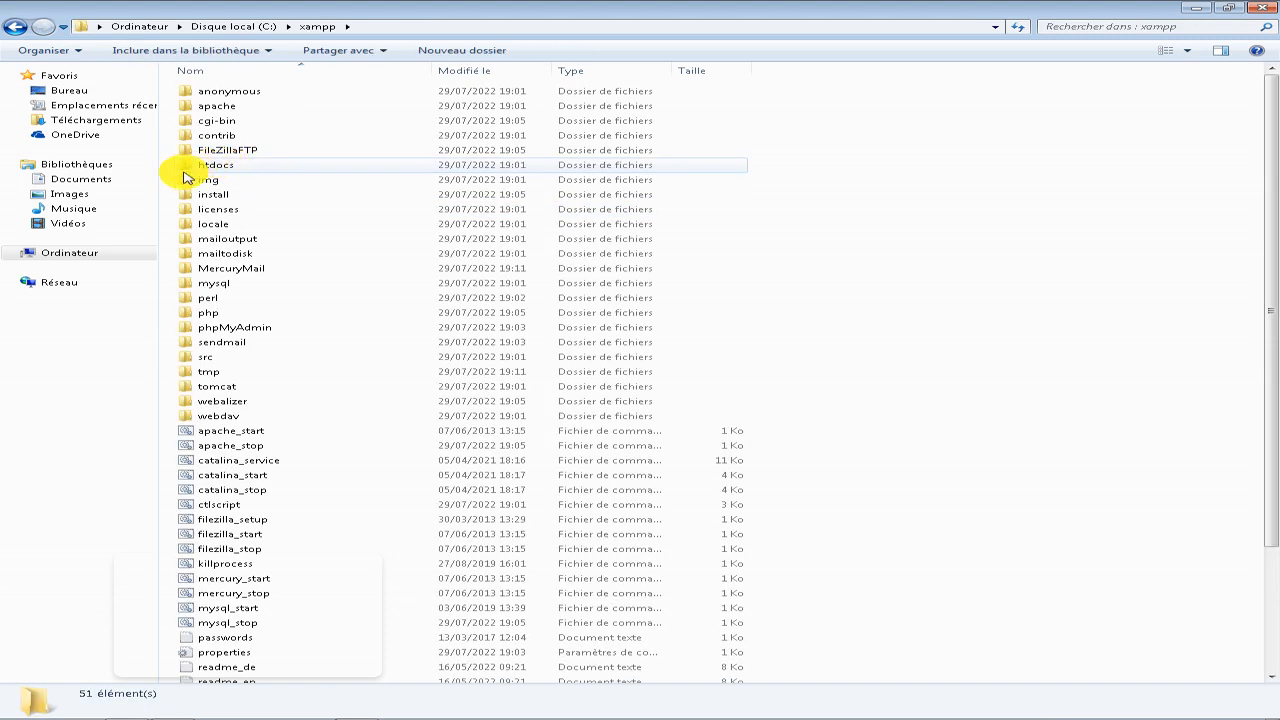
click(245, 165)
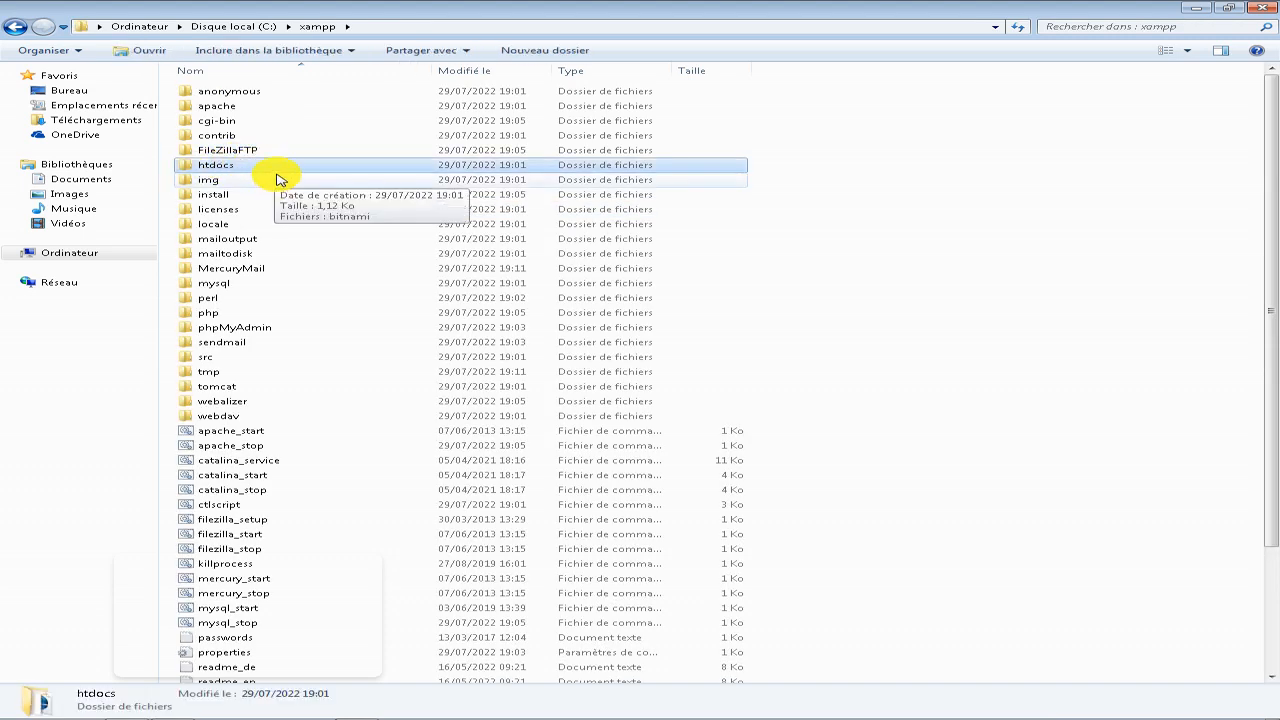
double_click(252, 166)
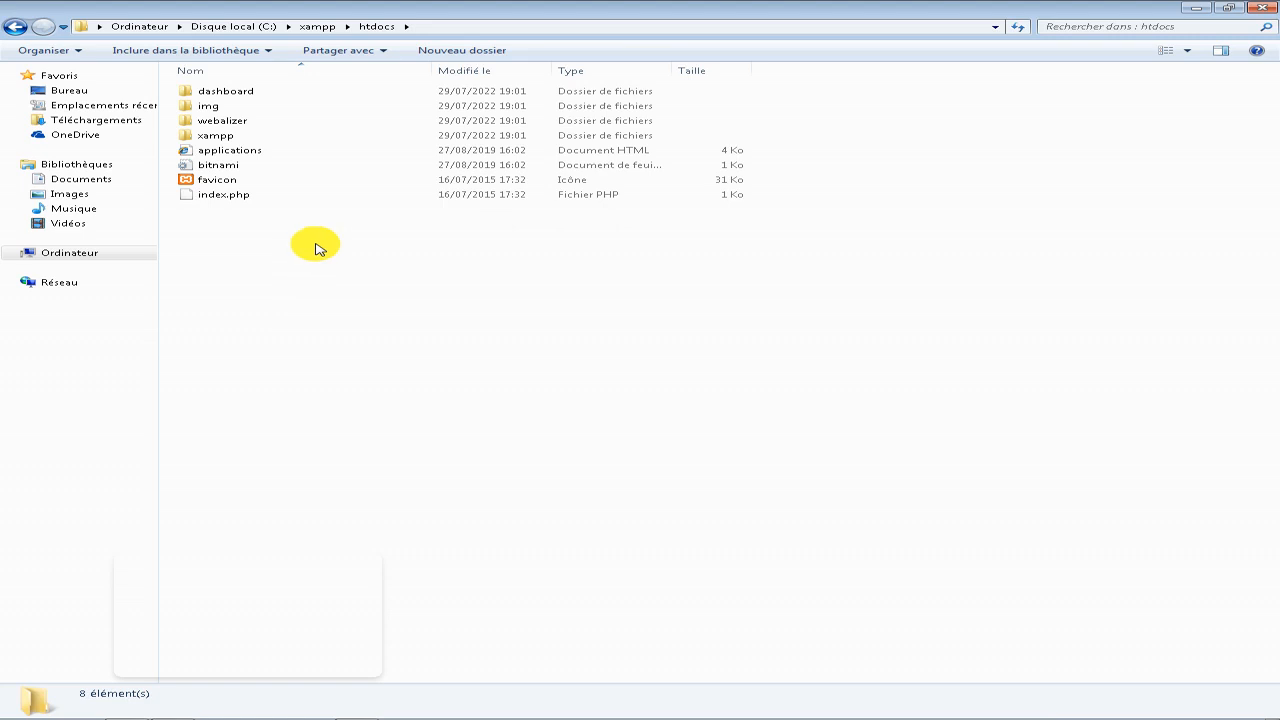
View the contents of the dashboard folder, return to htdocs and select the img folder.
double_click(230, 91)
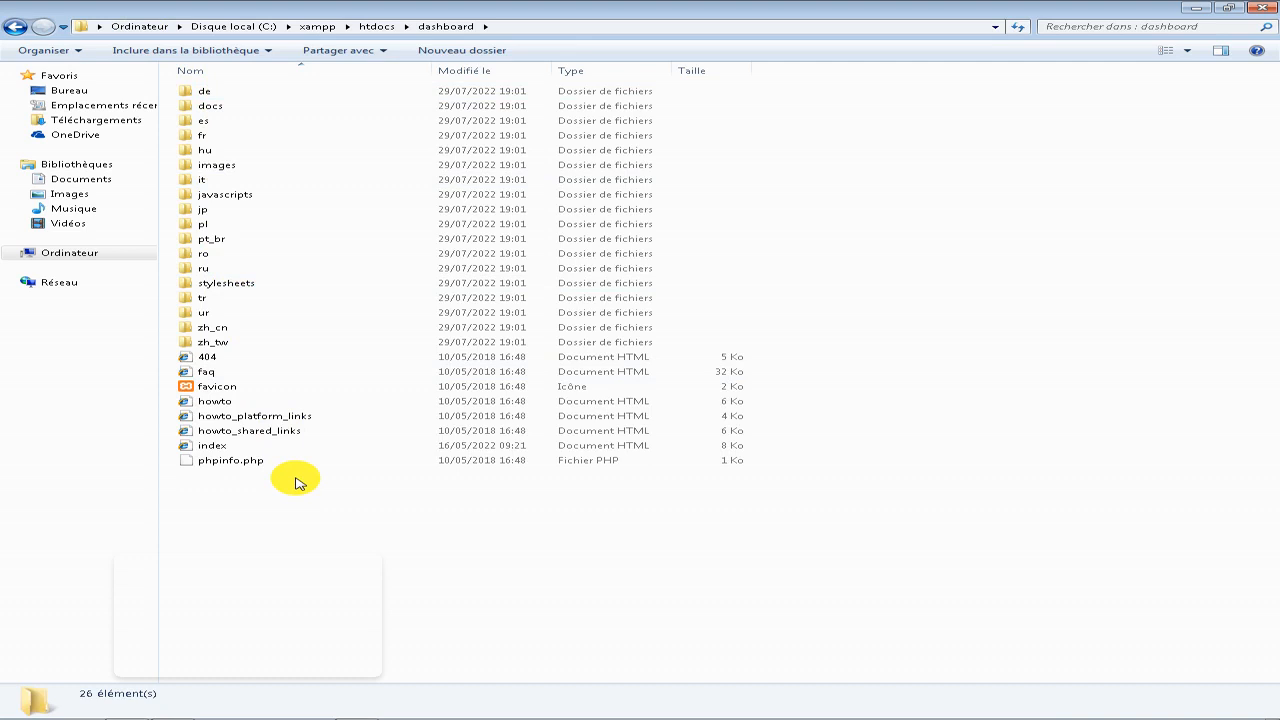
key(BackSpace)
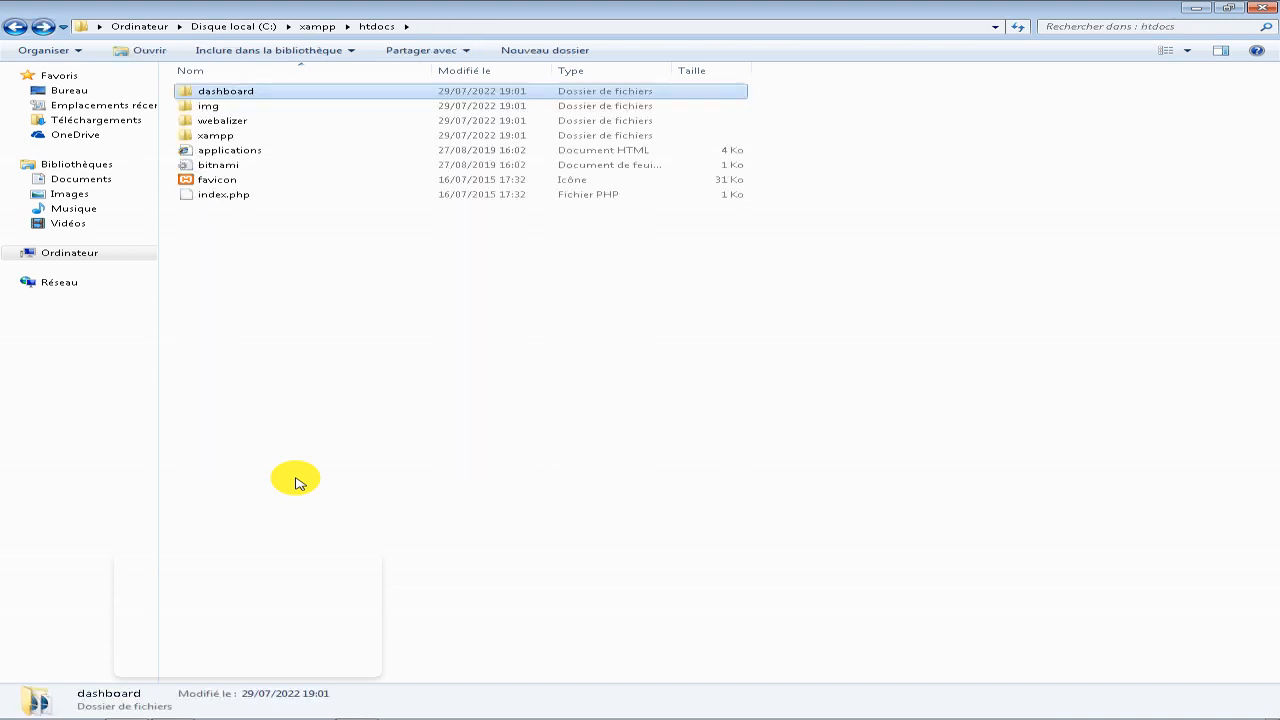
click(210, 107)
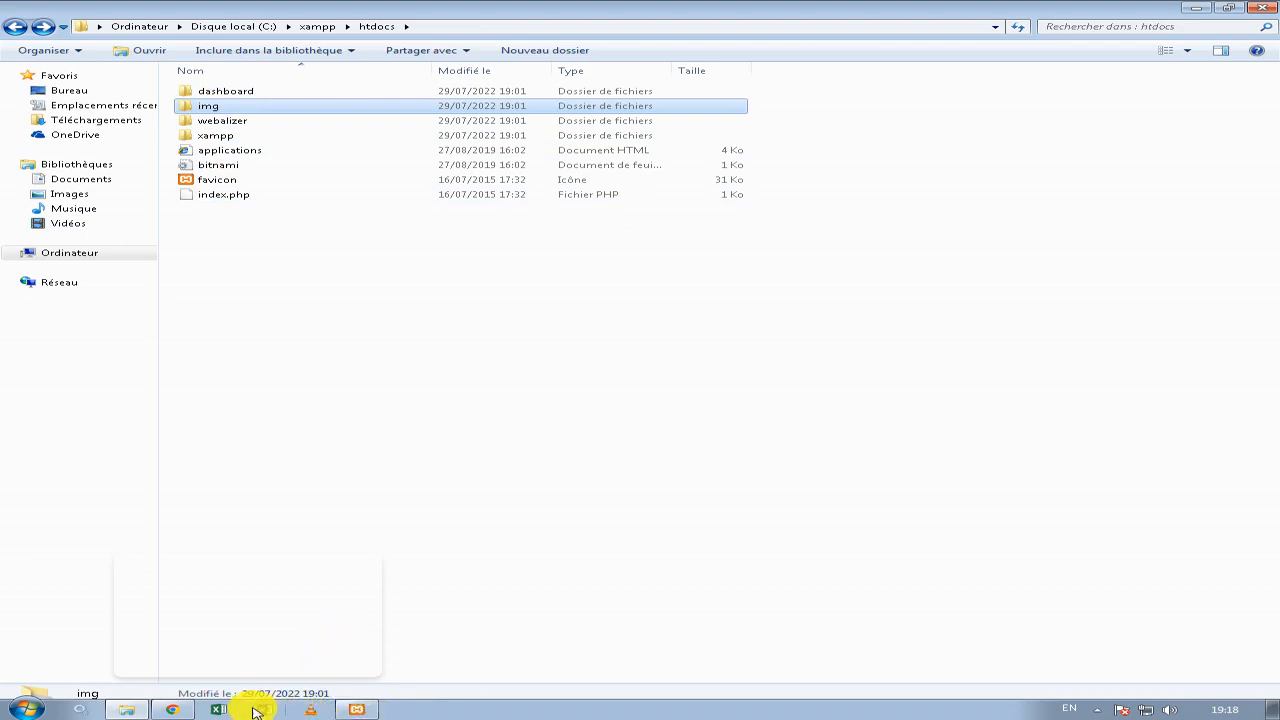
Switch to Google Chrome and load localhost/img.
click(172, 709)
click(345, 36)
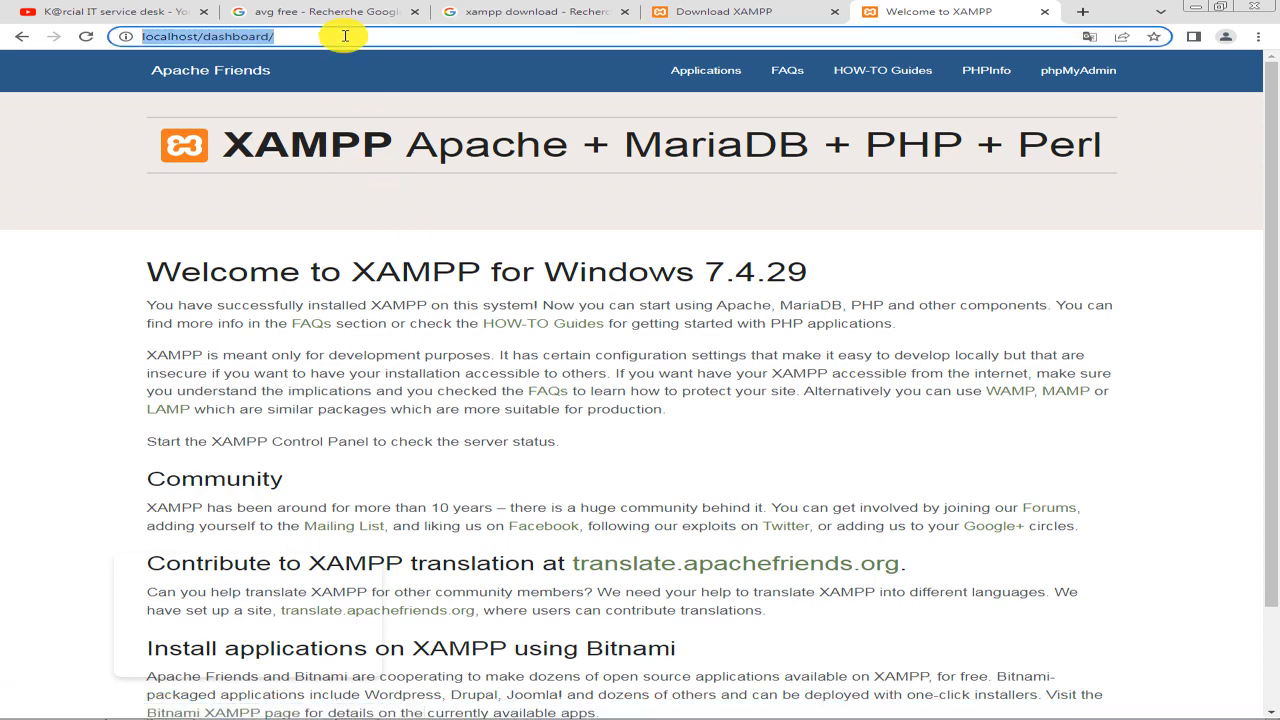
click(363, 38)
key(BackSpace)
key(BackSpace)
key(BackSpace)
key(BackSpace)
key(BackSpace)
key(BackSpace)
key(BackSpace)
key(BackSpace)
key(BackSpace)
key(BackSpace)
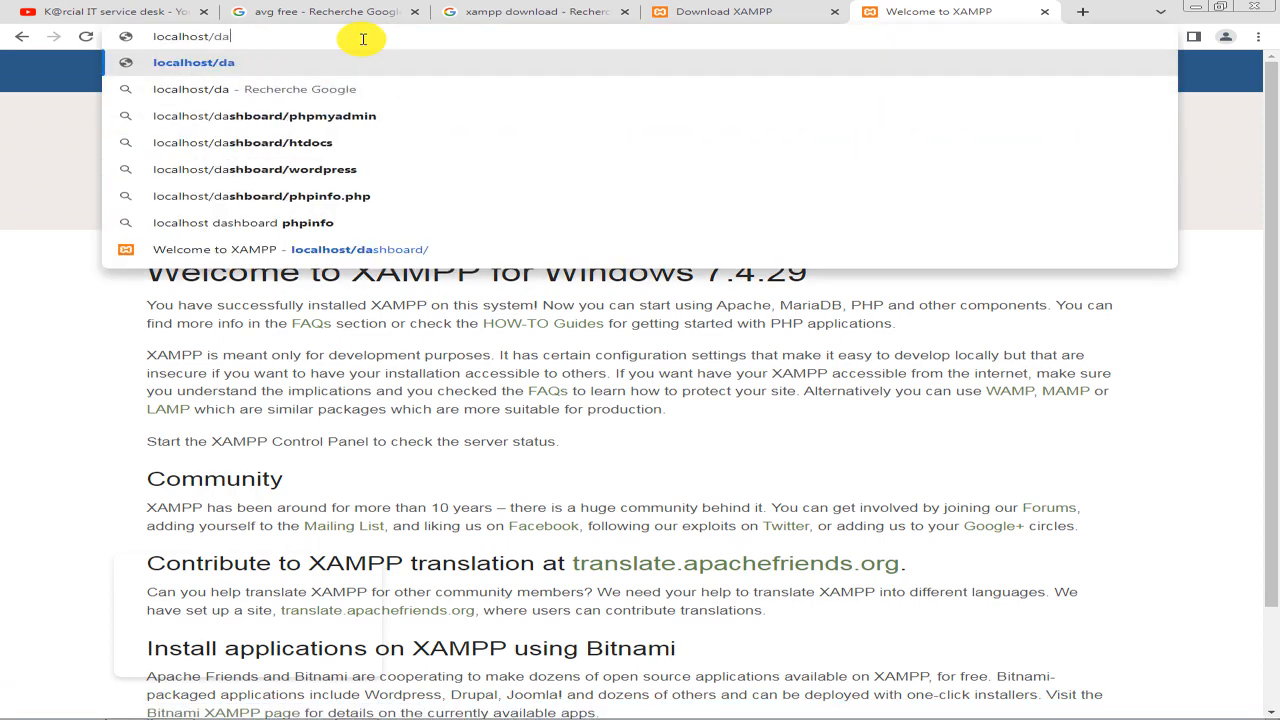
text(img)
key(Return)
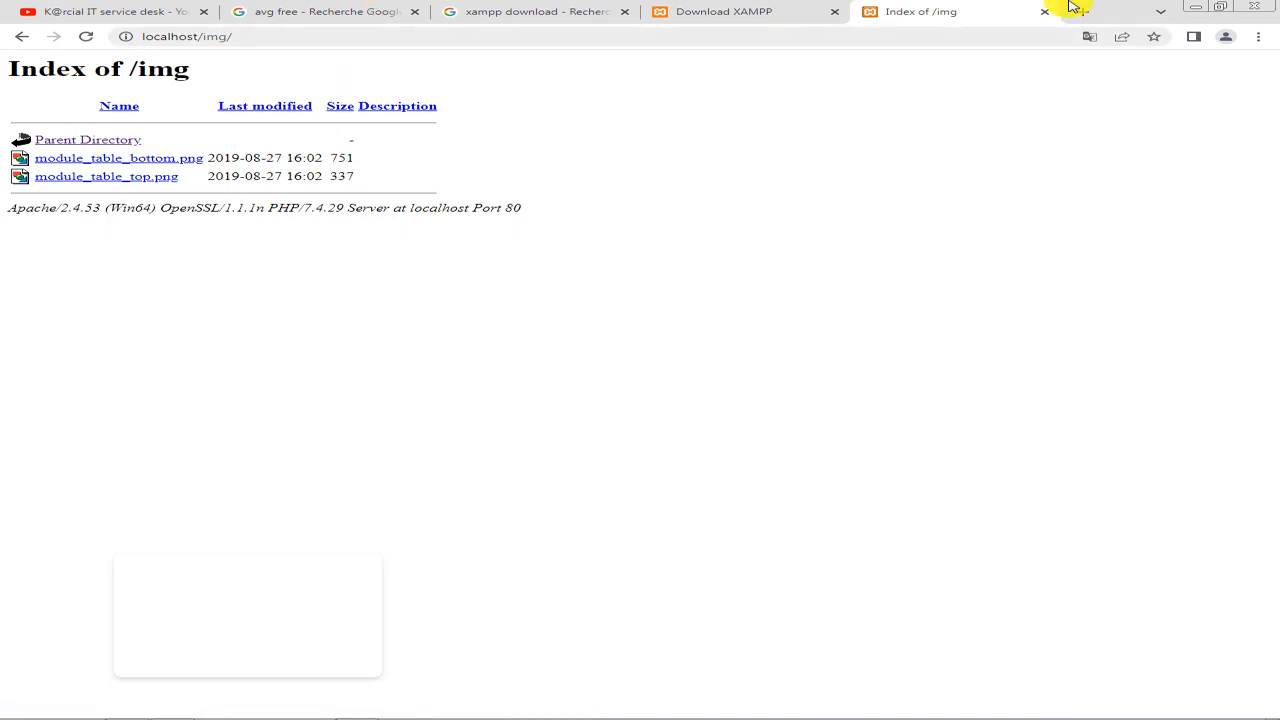
Minimize Google Chrome and create a new folder named karcial in C:\xampp\htdocs.
click(1193, 10)
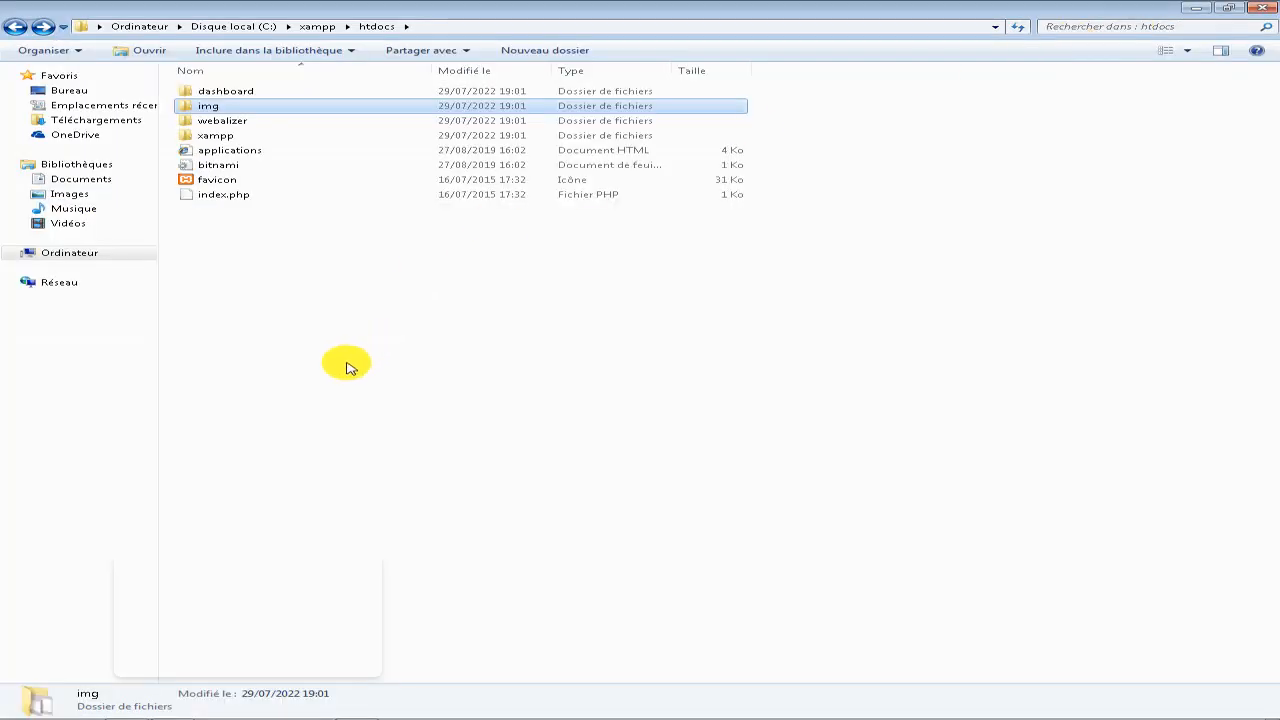
right_click(343, 298)
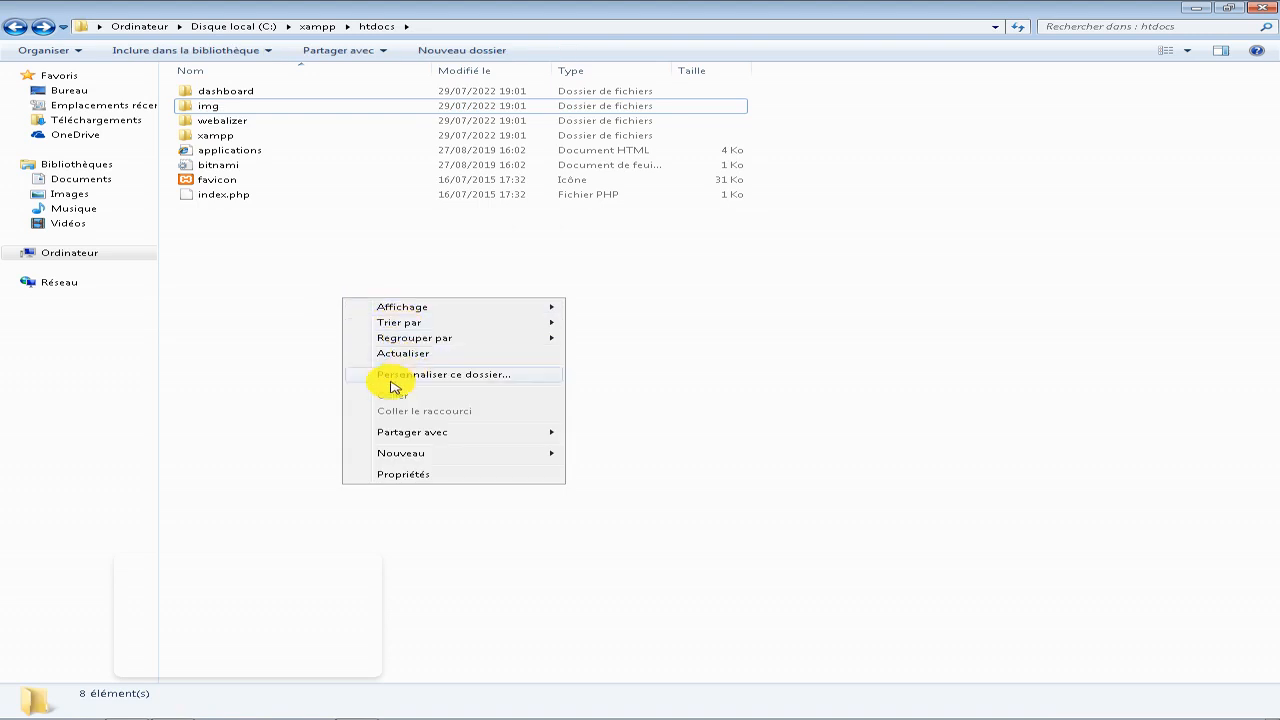
mouse_move(523, 451)
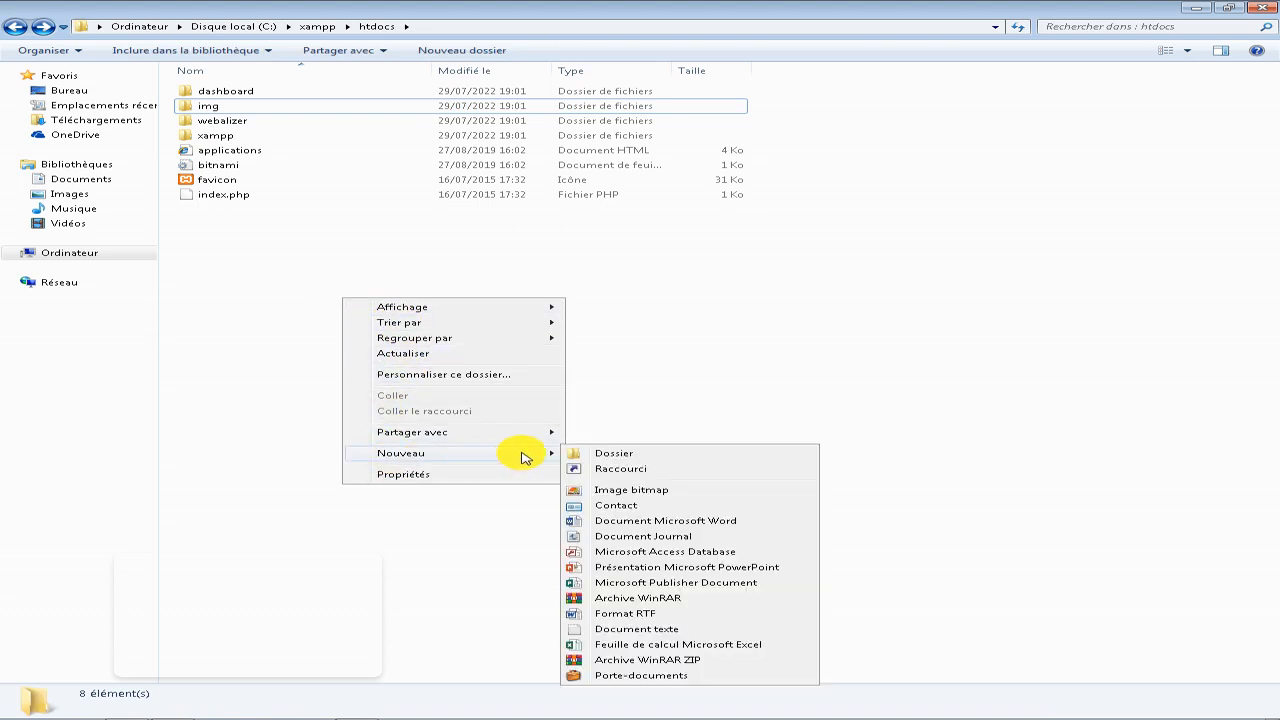
click(586, 452)
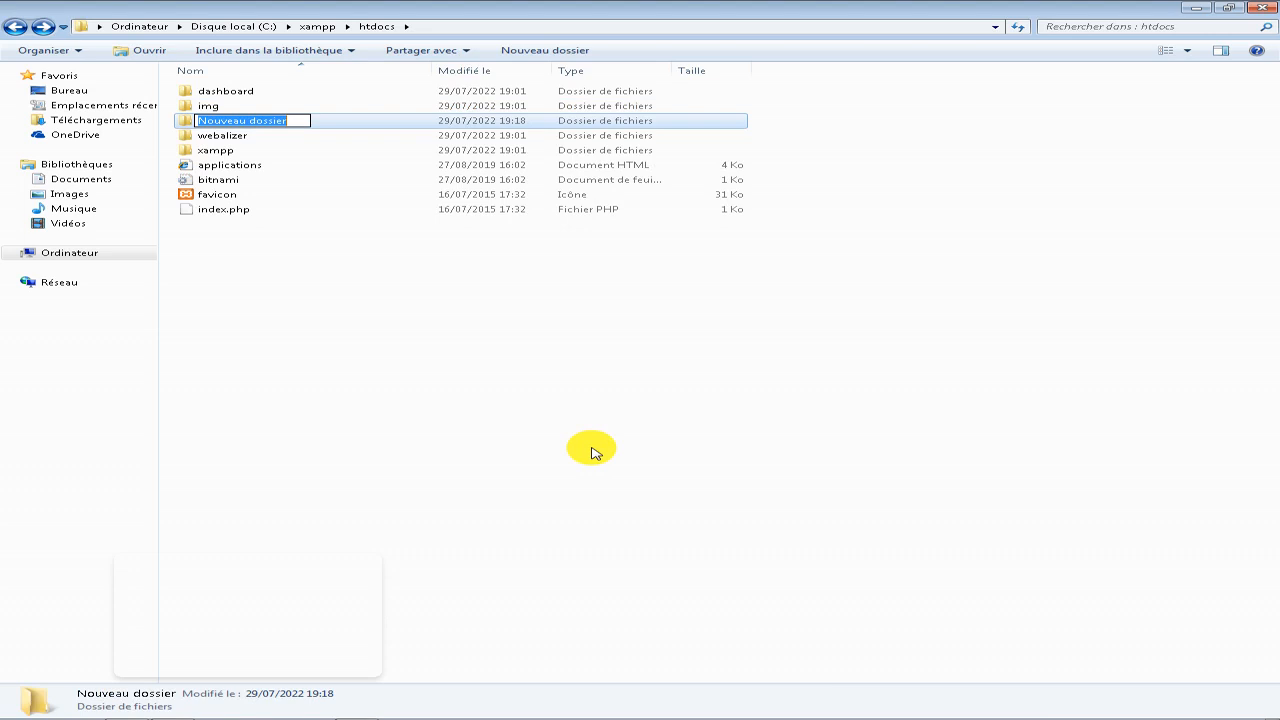
text(pr)
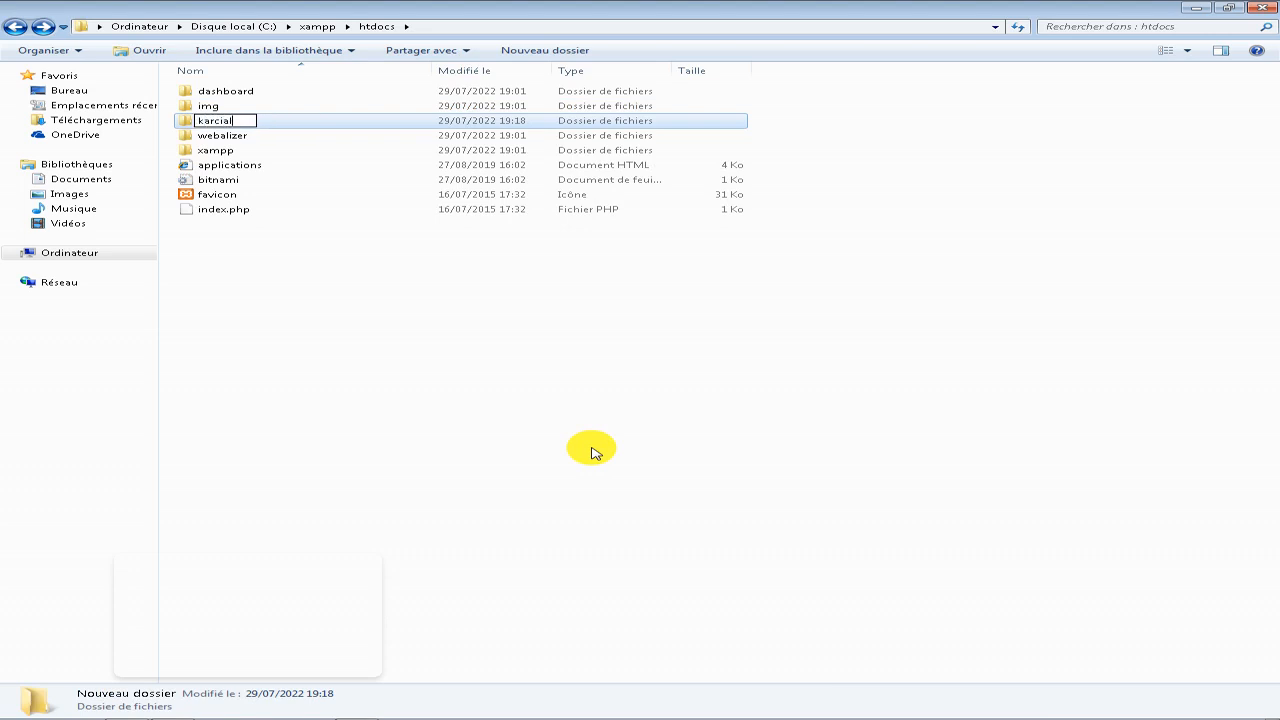
key(Return)
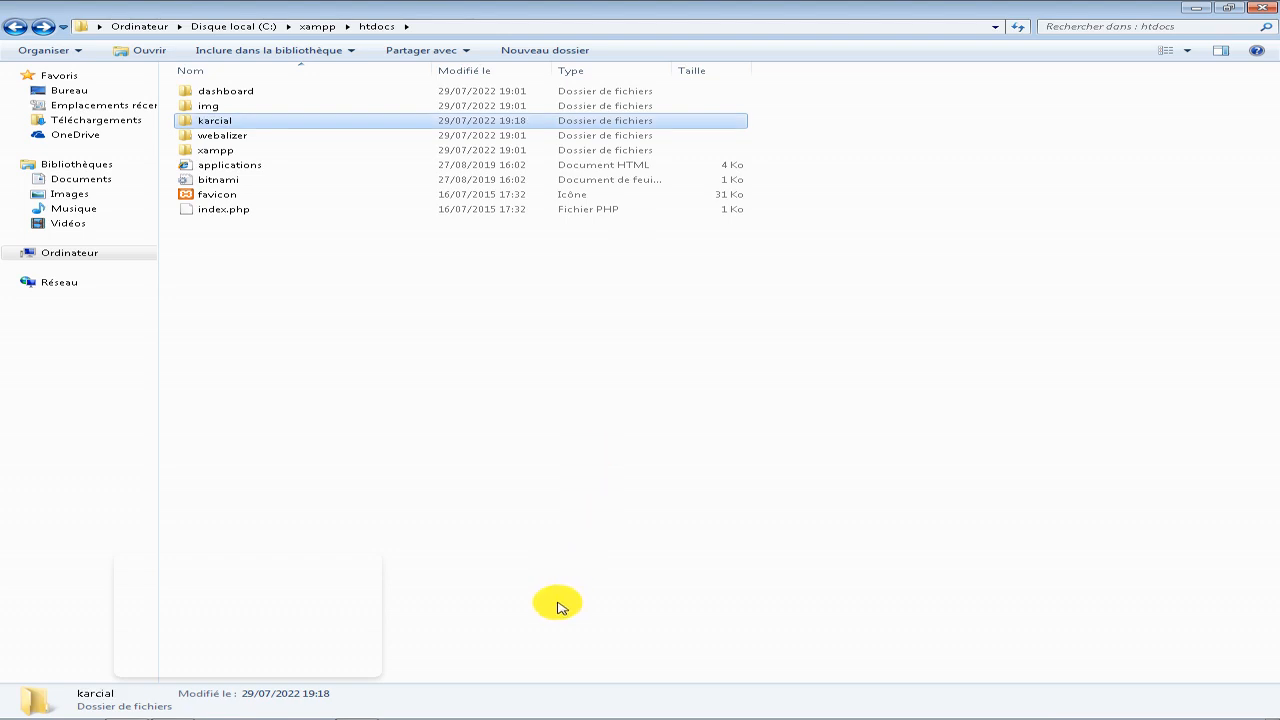
Switch to Google Chrome and load localhost/karcial.
click(356, 709)
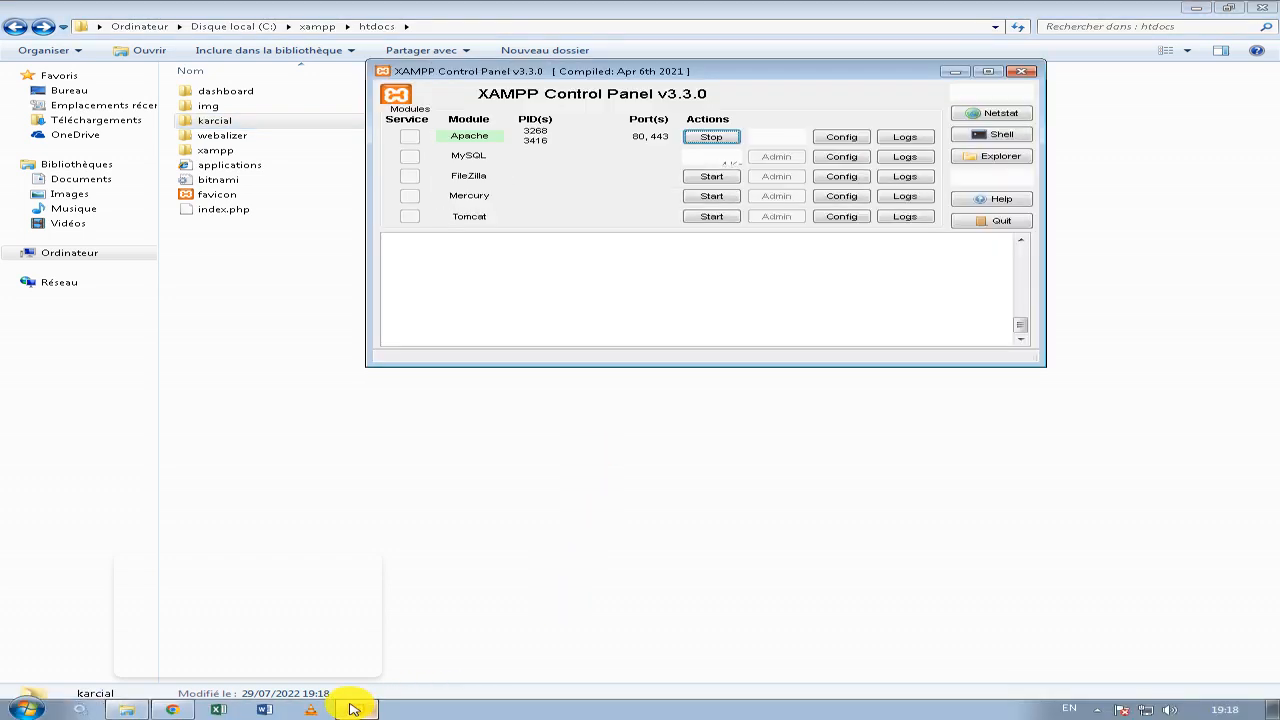
click(172, 709)
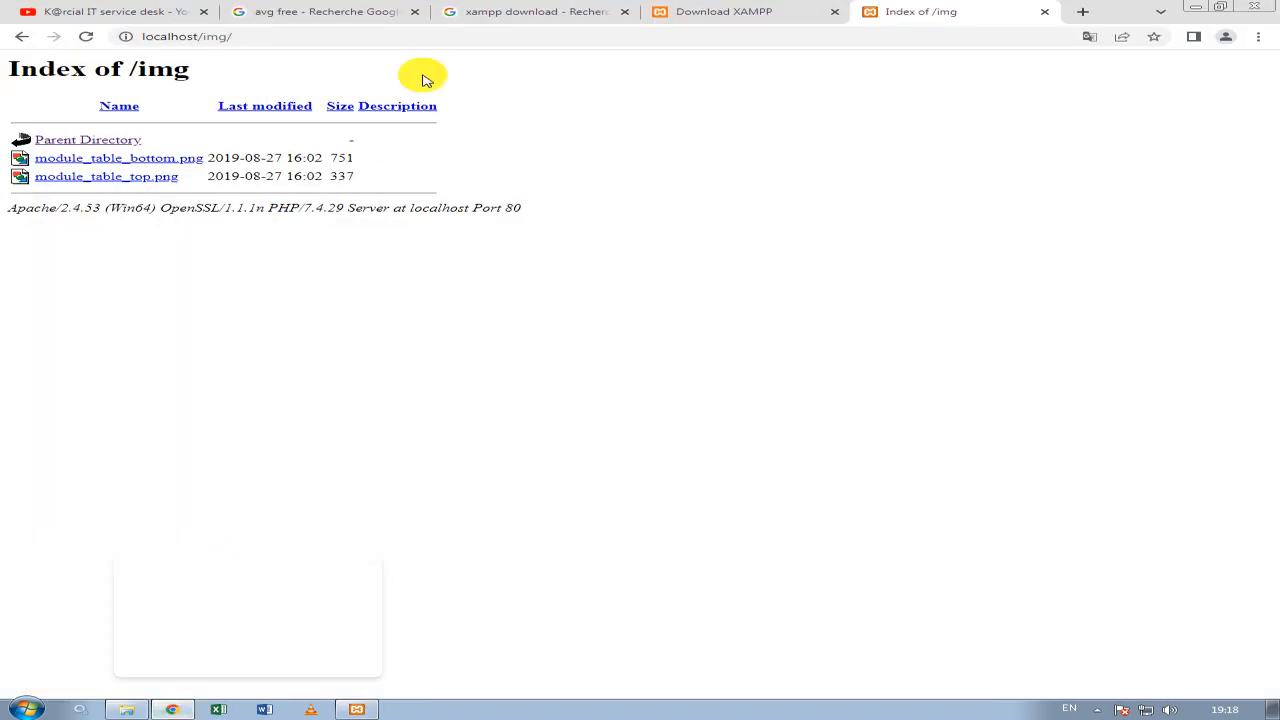
click(400, 40)
key(BackSpace)
key(BackSpace)
key(BackSpace)
key(BackSpace)
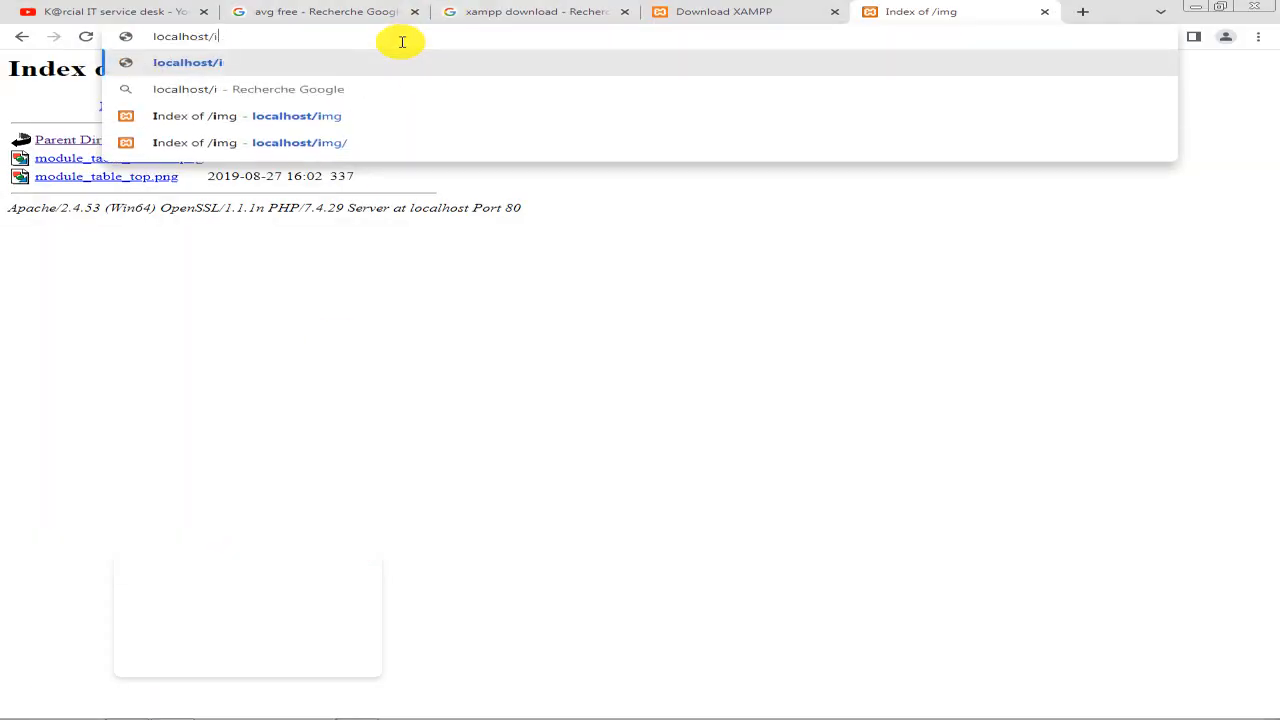
text(karcial)
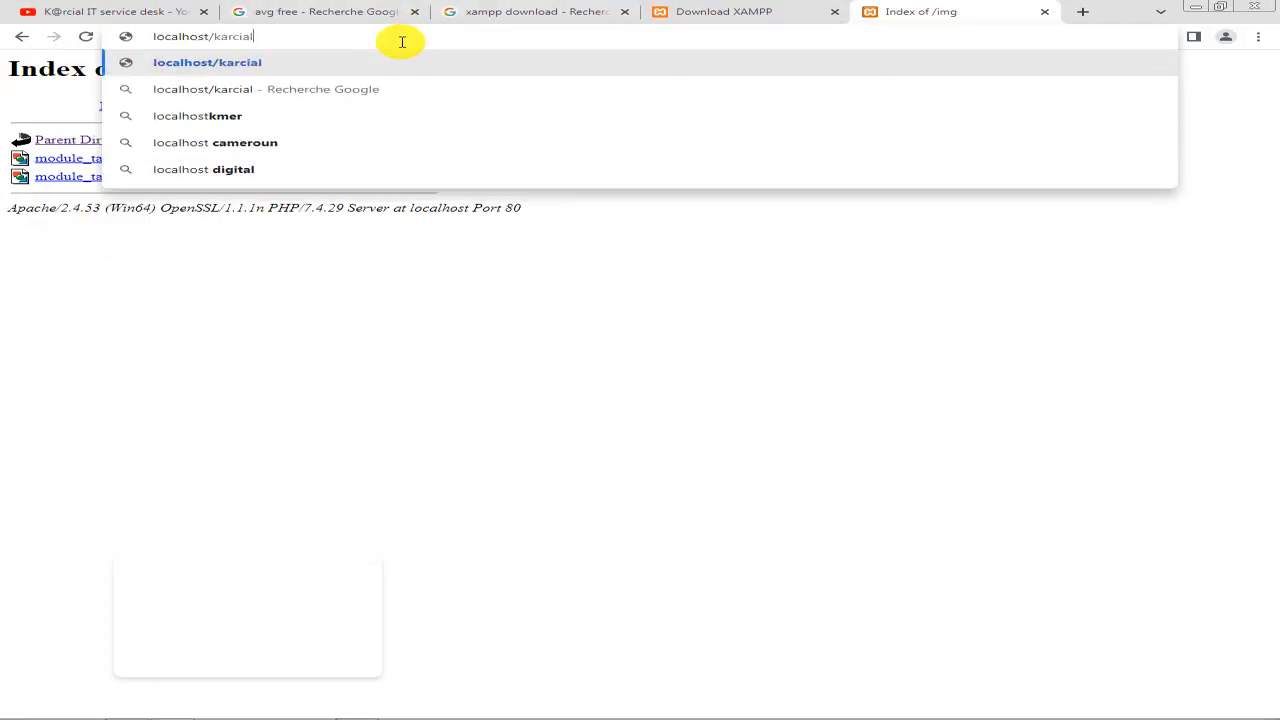
key(Return)
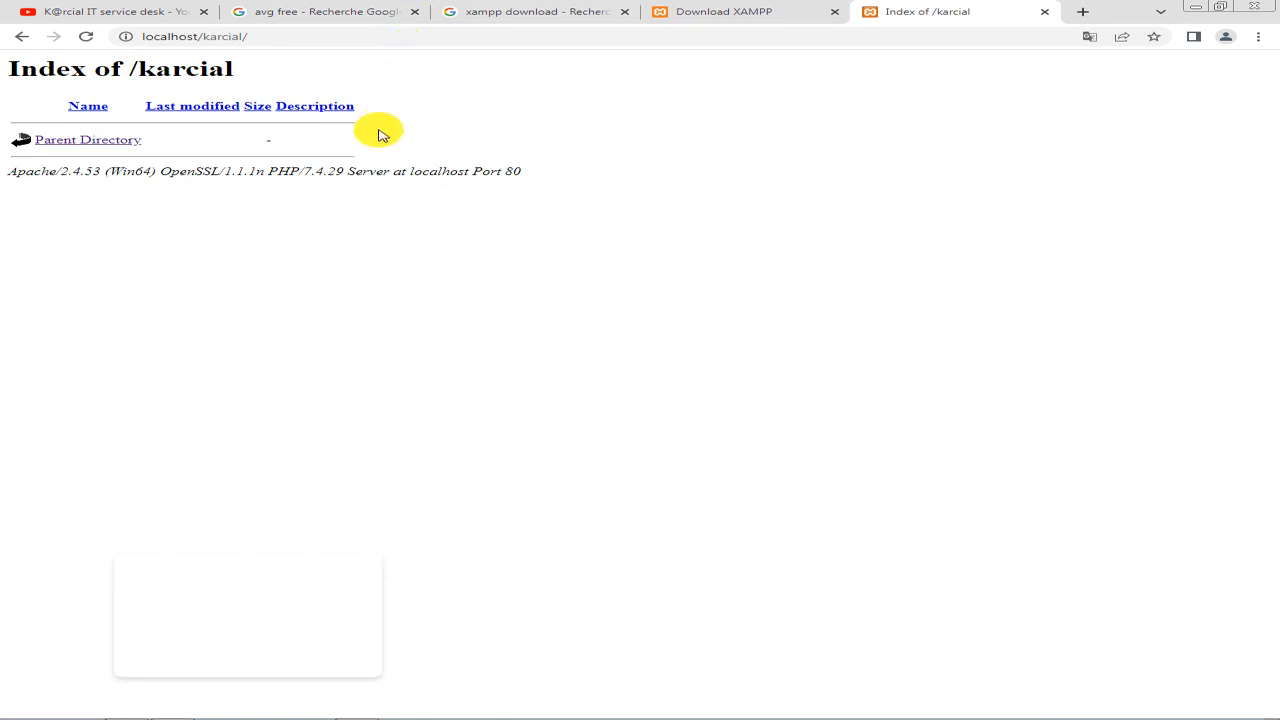
Minimize Google Chrome and open New folder on the K@rcial_partage network drive (Z:) from Ordinateur.
click(1203, 8)
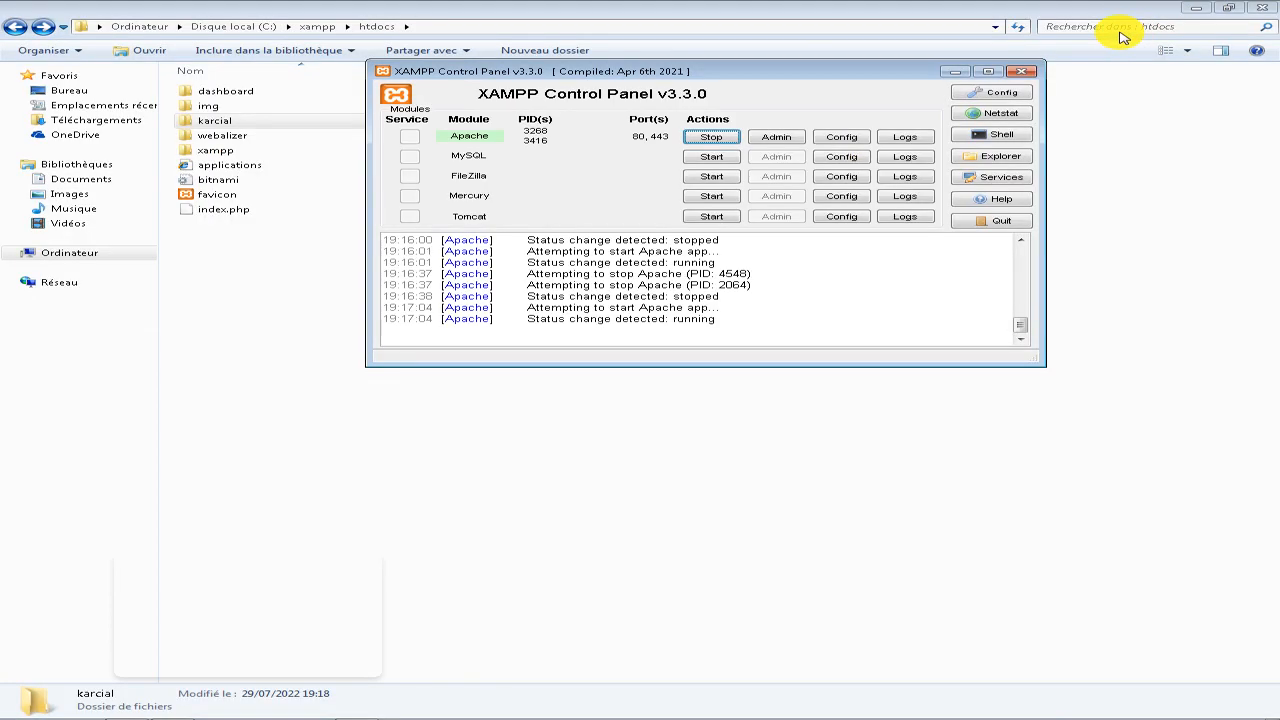
click(72, 253)
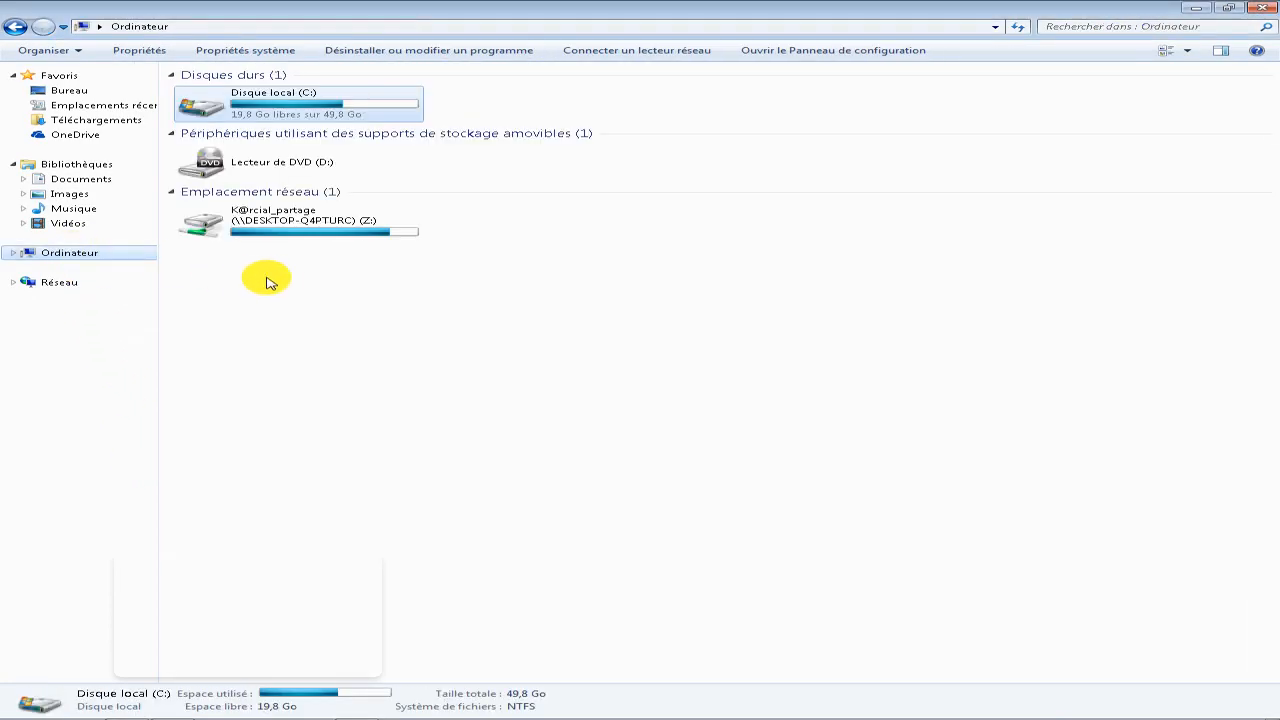
double_click(342, 237)
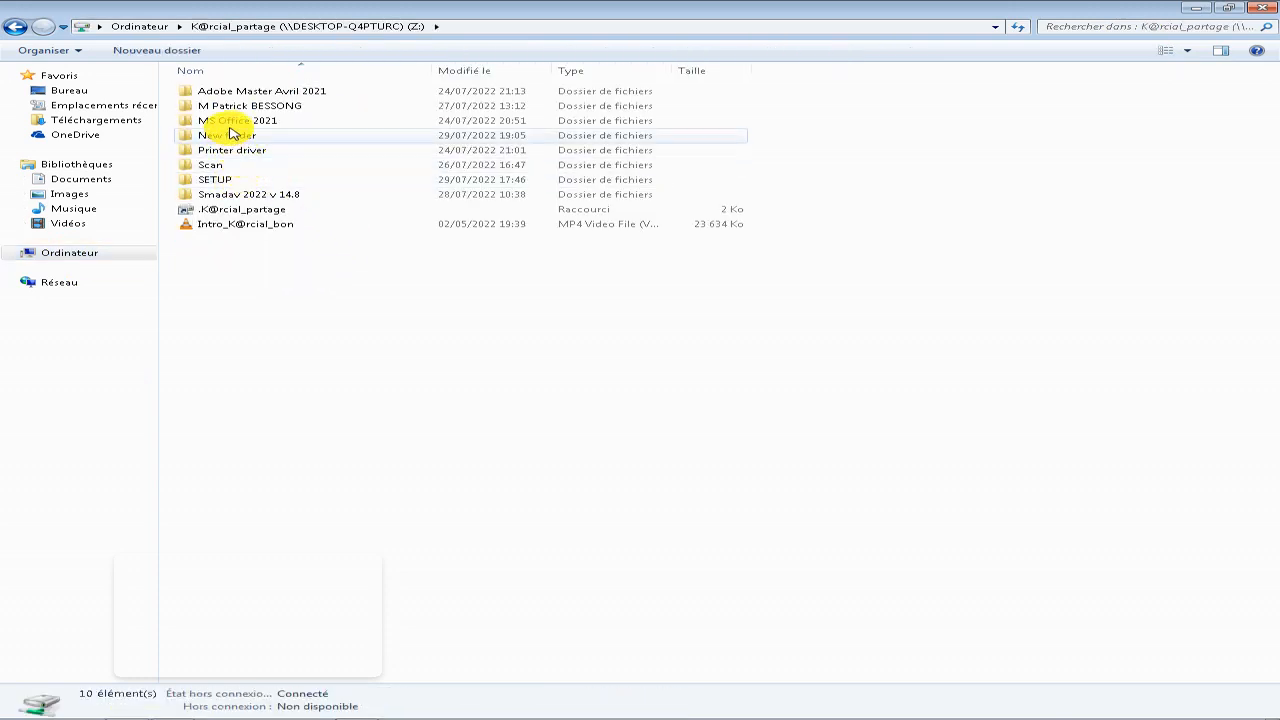
click(243, 152)
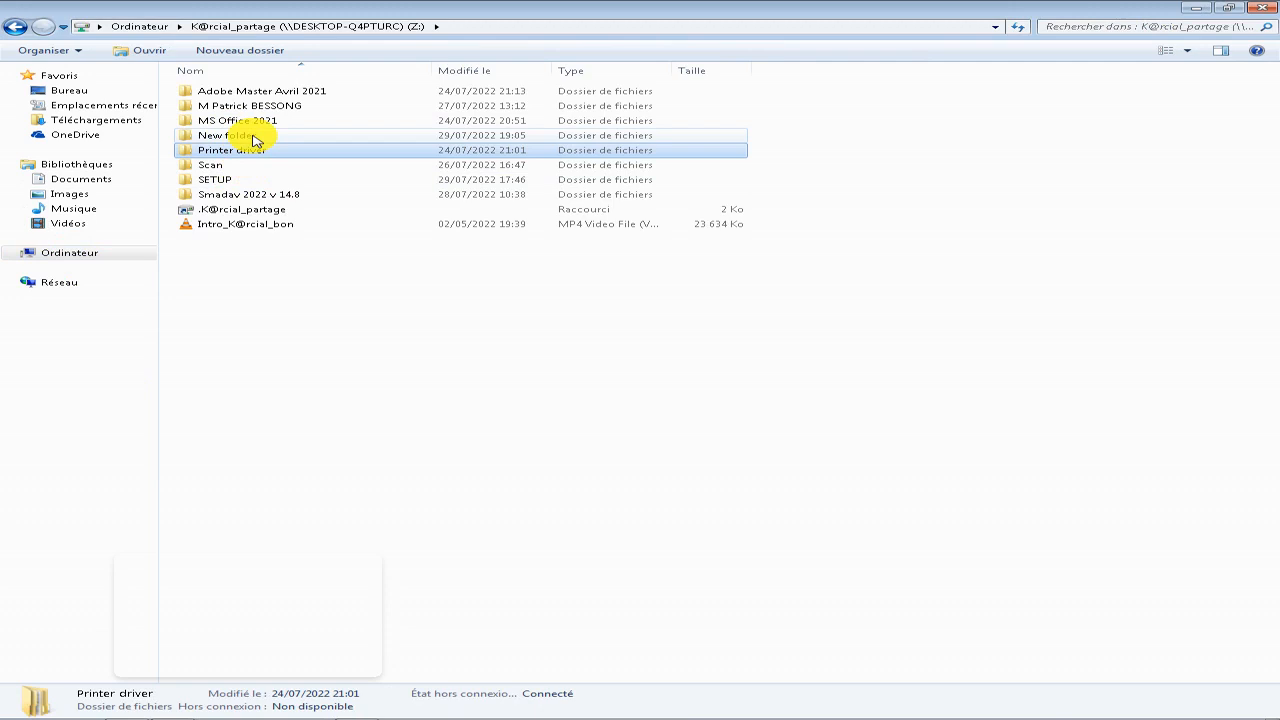
double_click(253, 137)
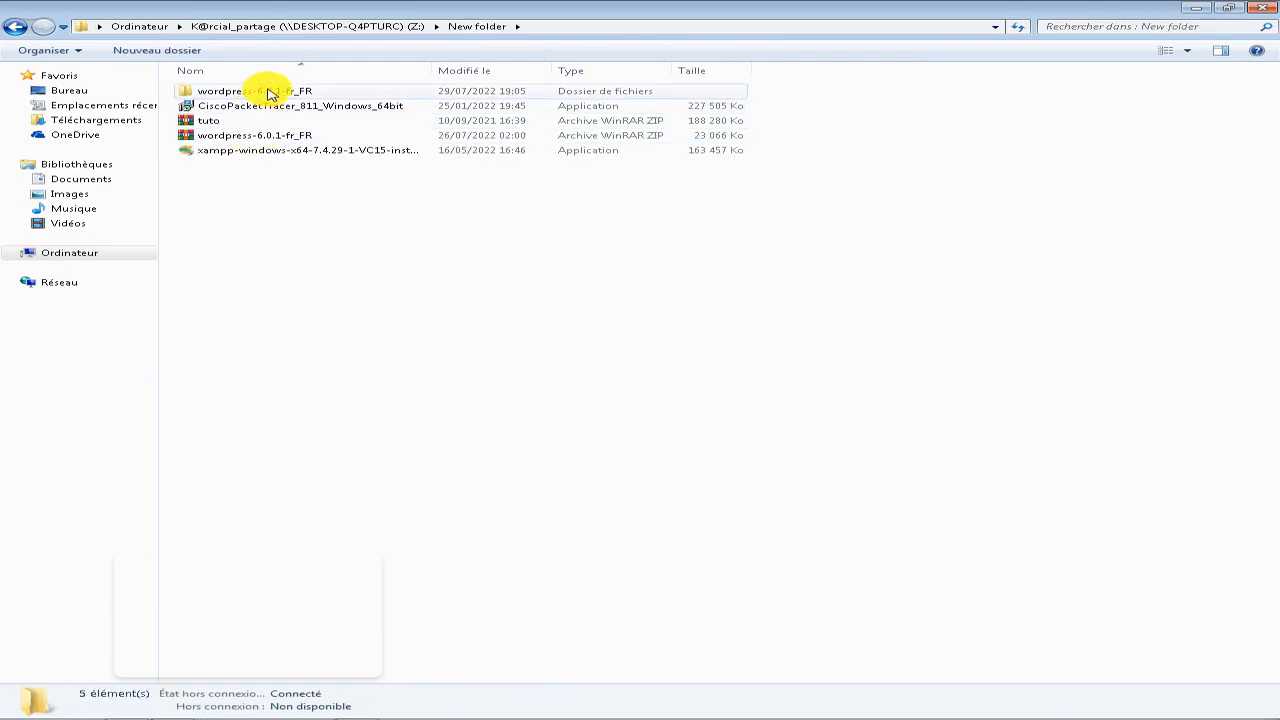
Extract the tuto ZIP archive into a tuto folder inside Z:\New folder.
right_click(210, 120)
click(316, 190)
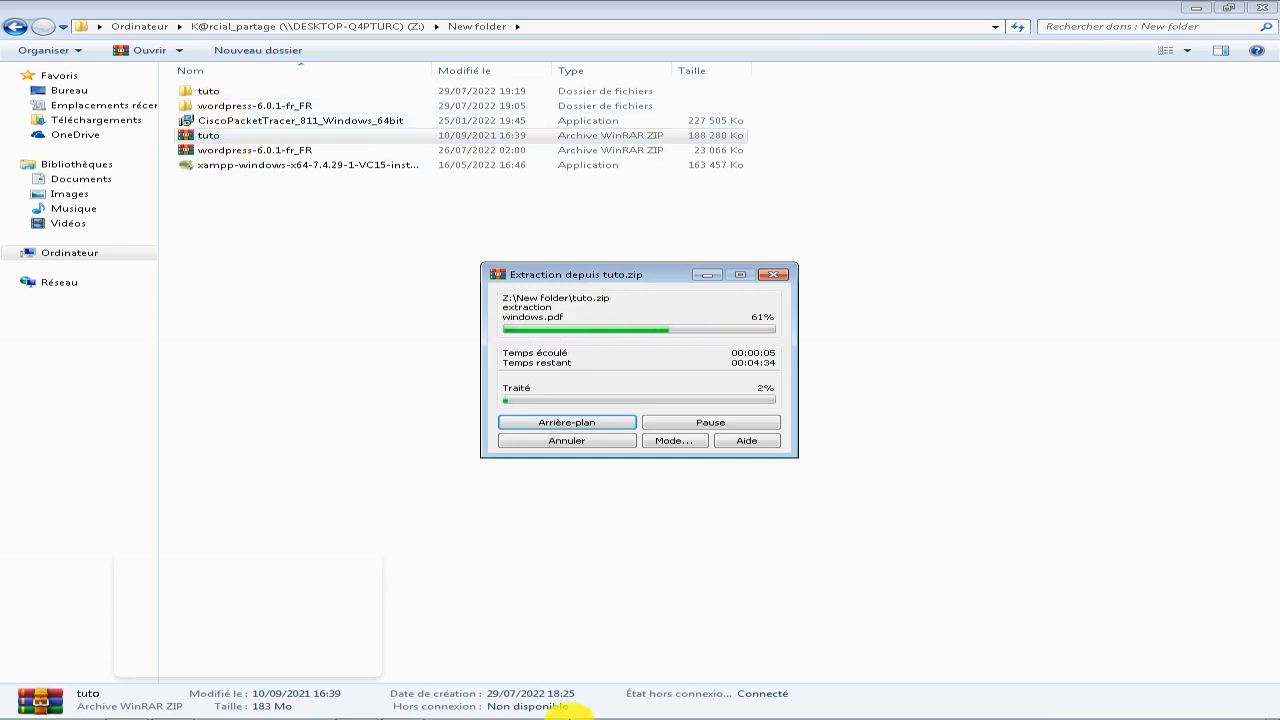
click(829, 10)
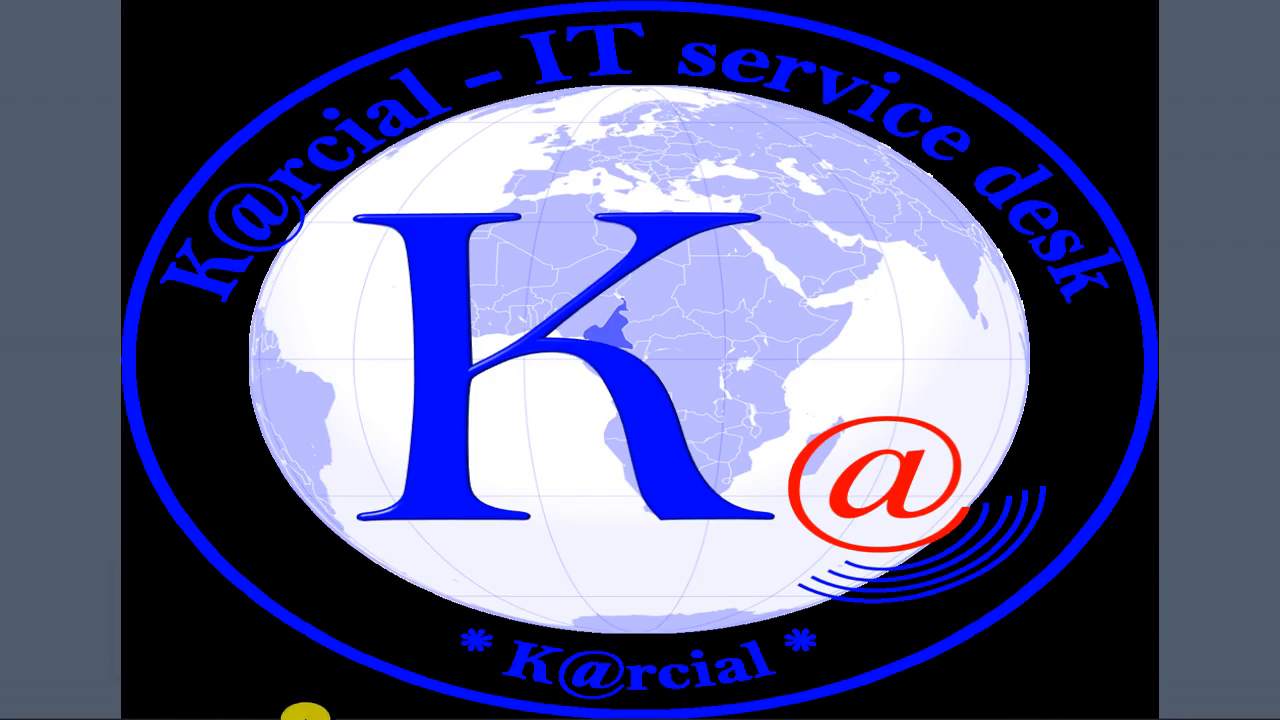
click(318, 700)
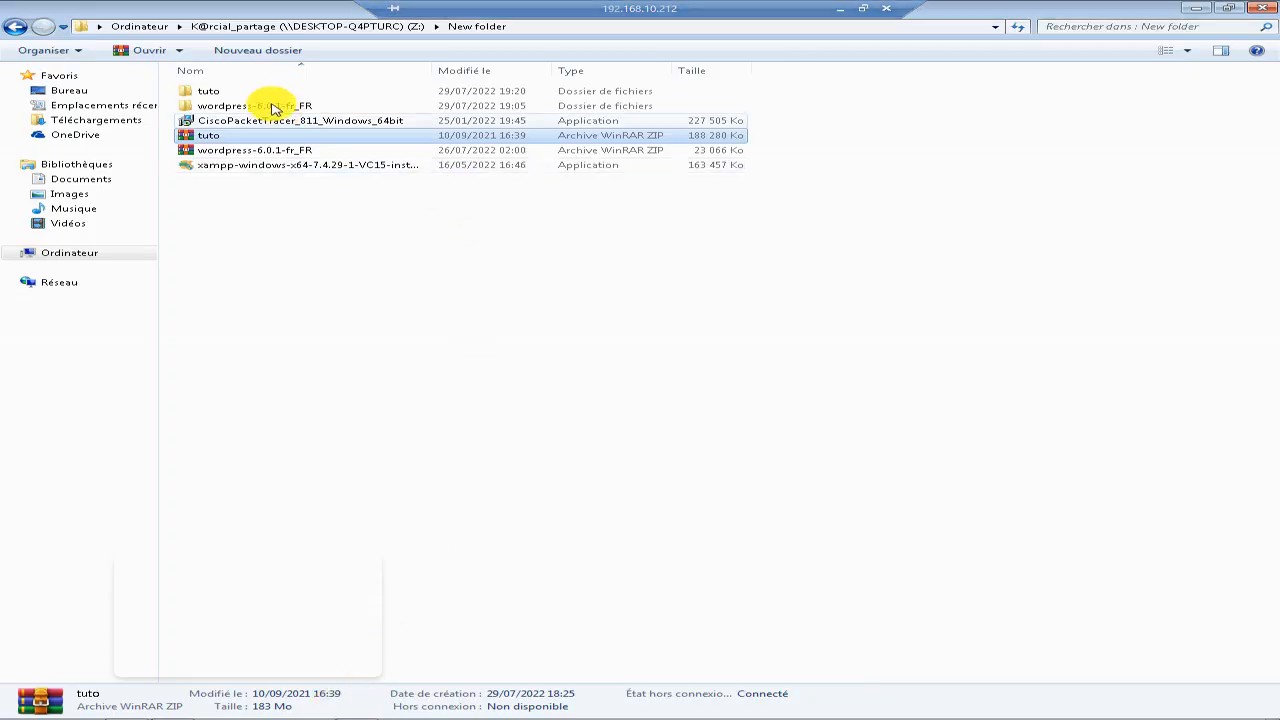
Check the contents of the extracted tuto folder and copy the inner tuto folder.
click(242, 91)
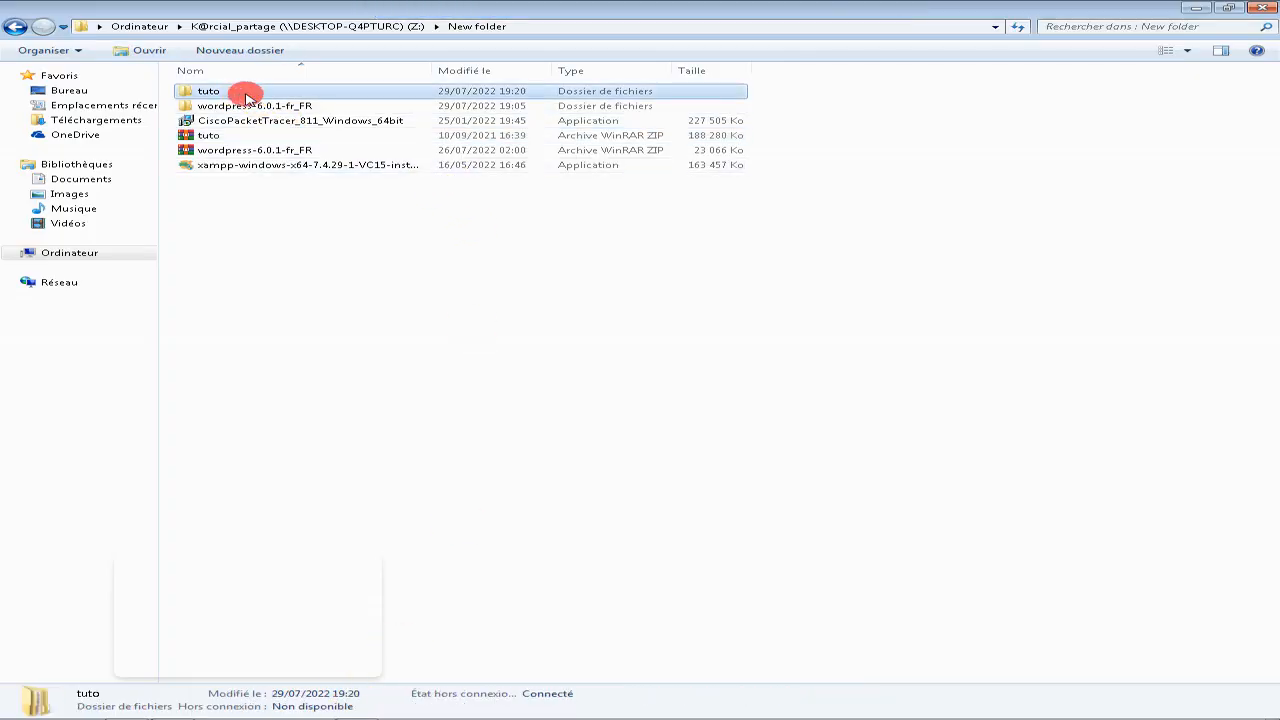
double_click(245, 97)
double_click(243, 94)
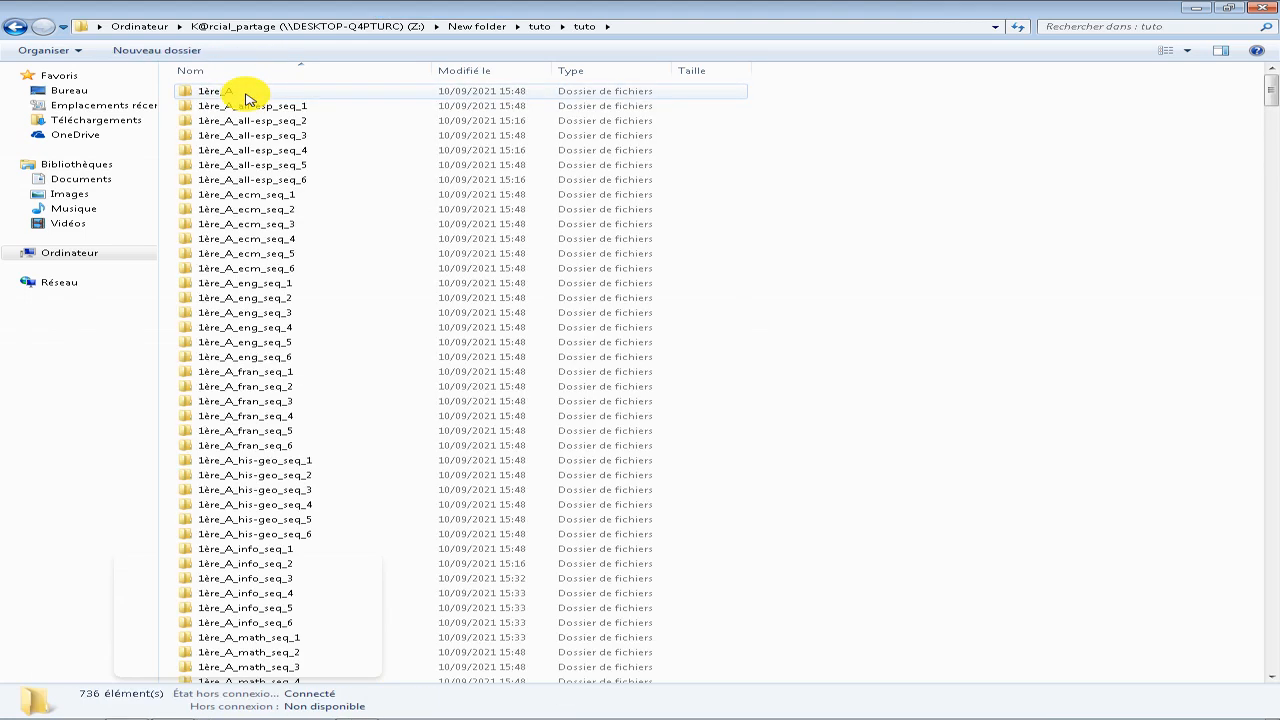
key(BackSpace)
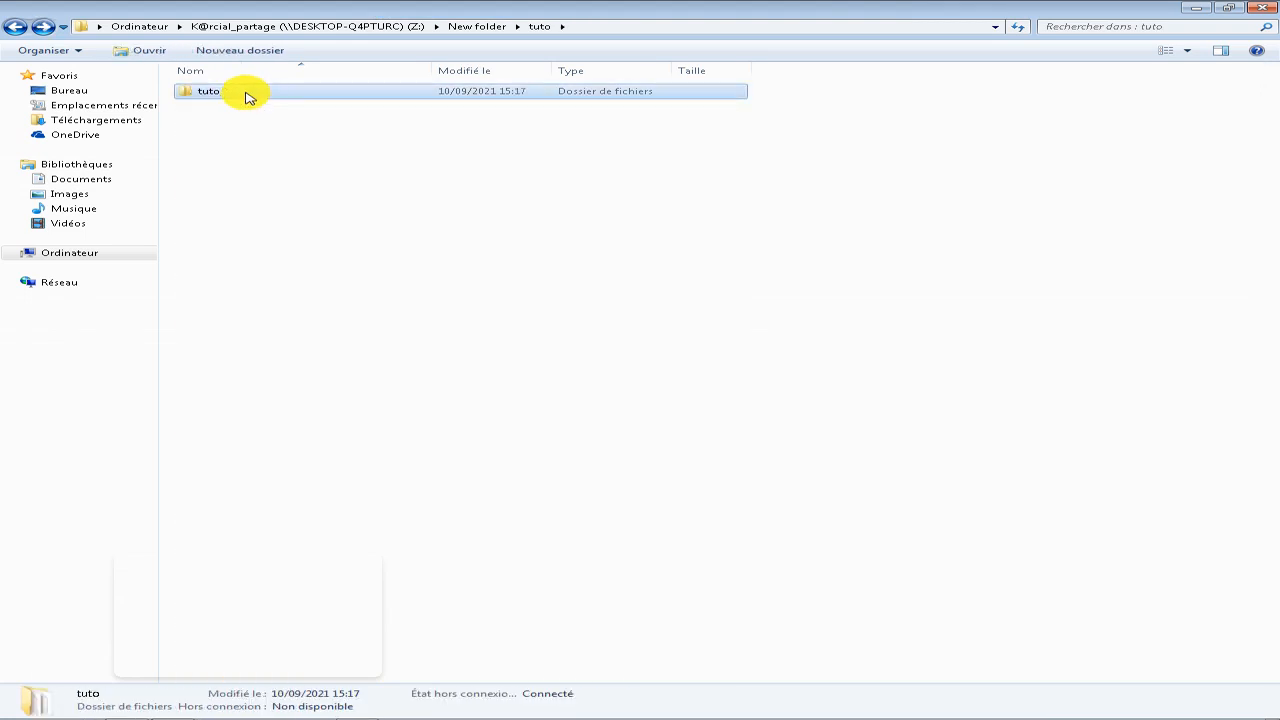
Navigate to C:\xampp\htdocs\karcial and paste the copied tuto folder into it.
click(52, 253)
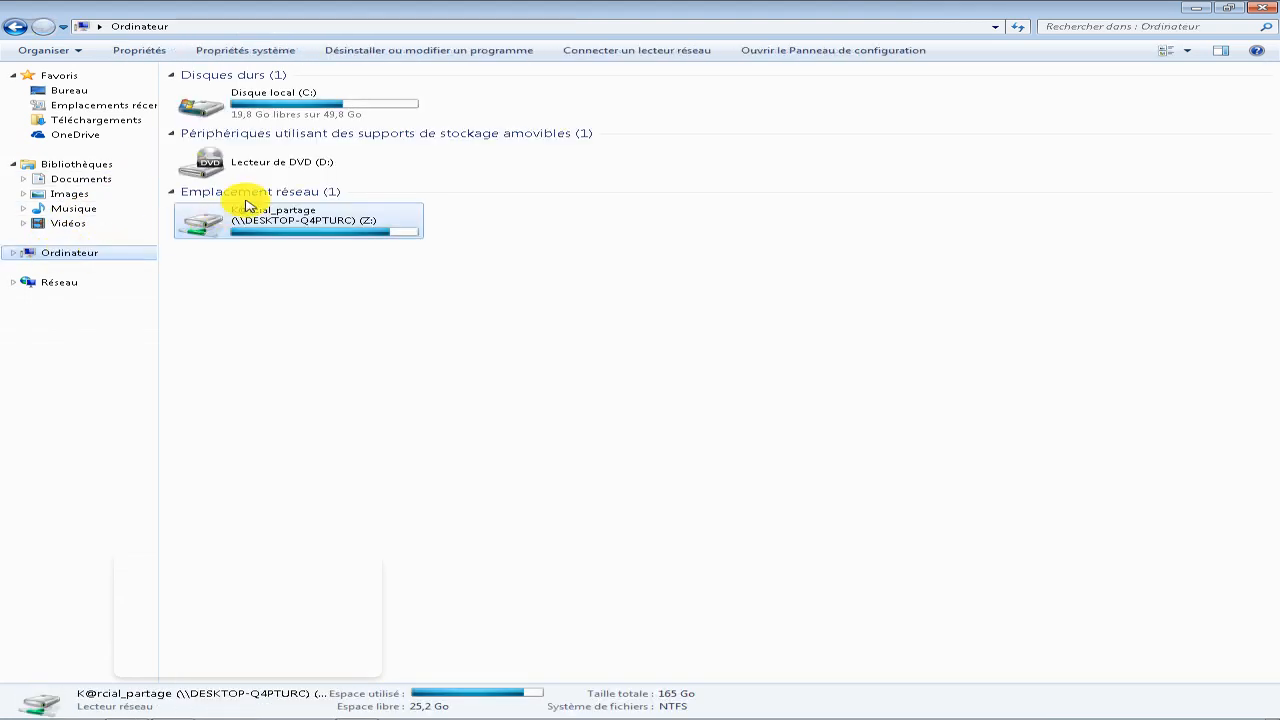
double_click(314, 112)
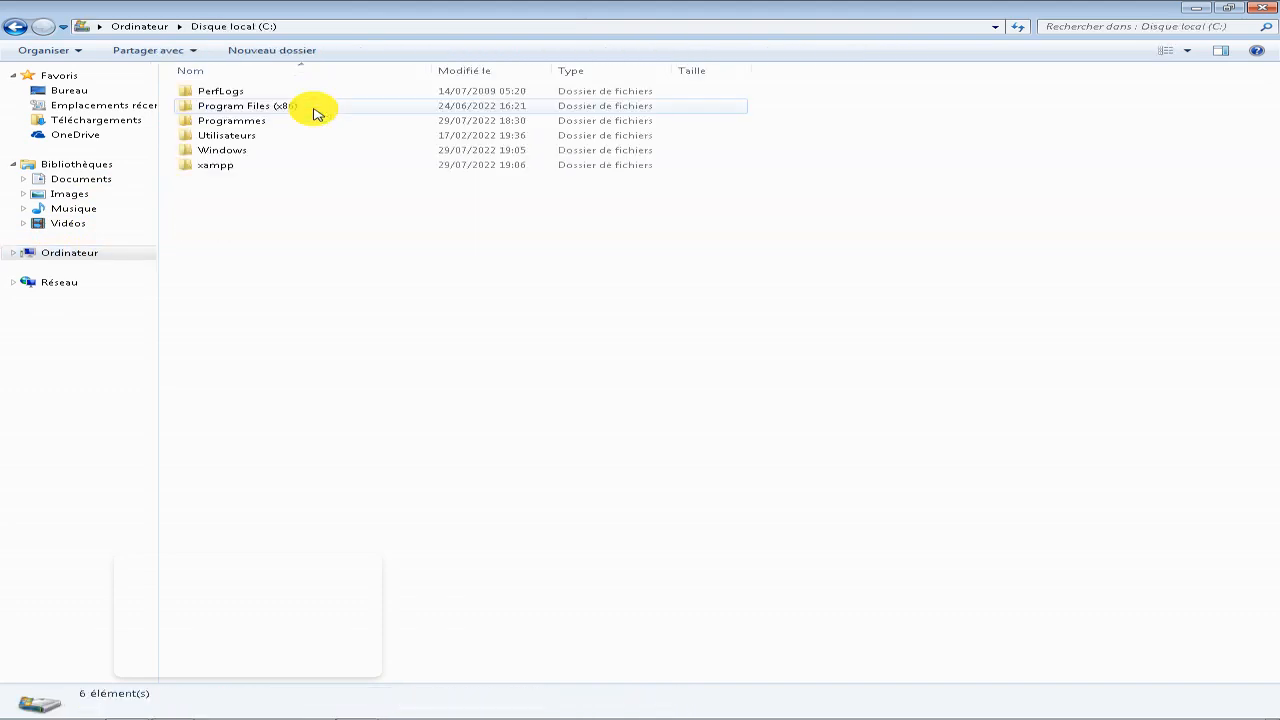
double_click(200, 166)
key(BackSpace)
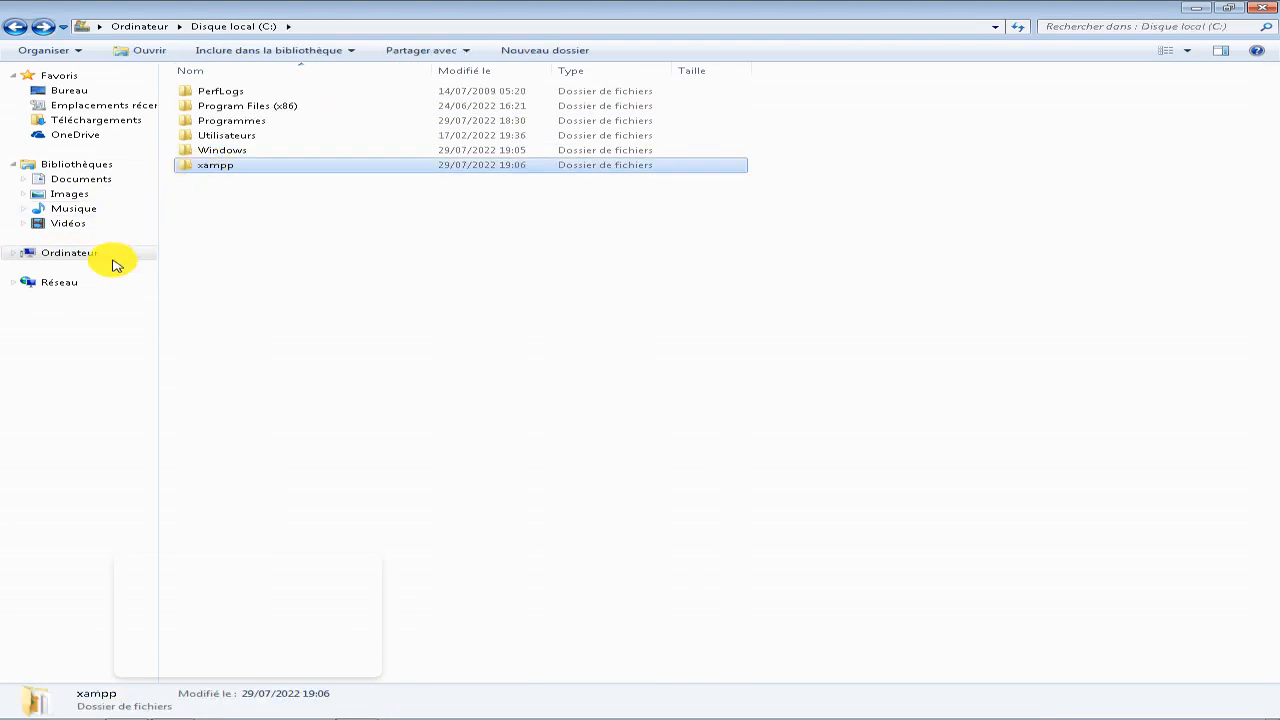
click(146, 249)
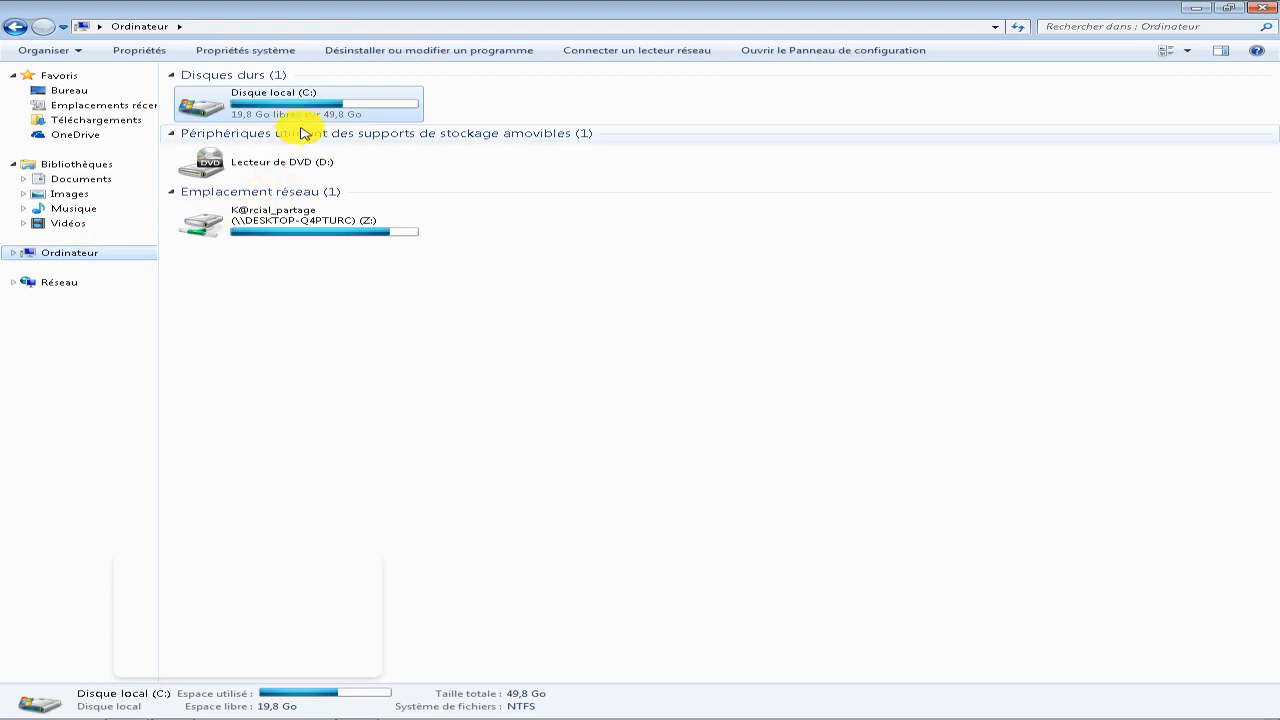
double_click(330, 101)
double_click(215, 165)
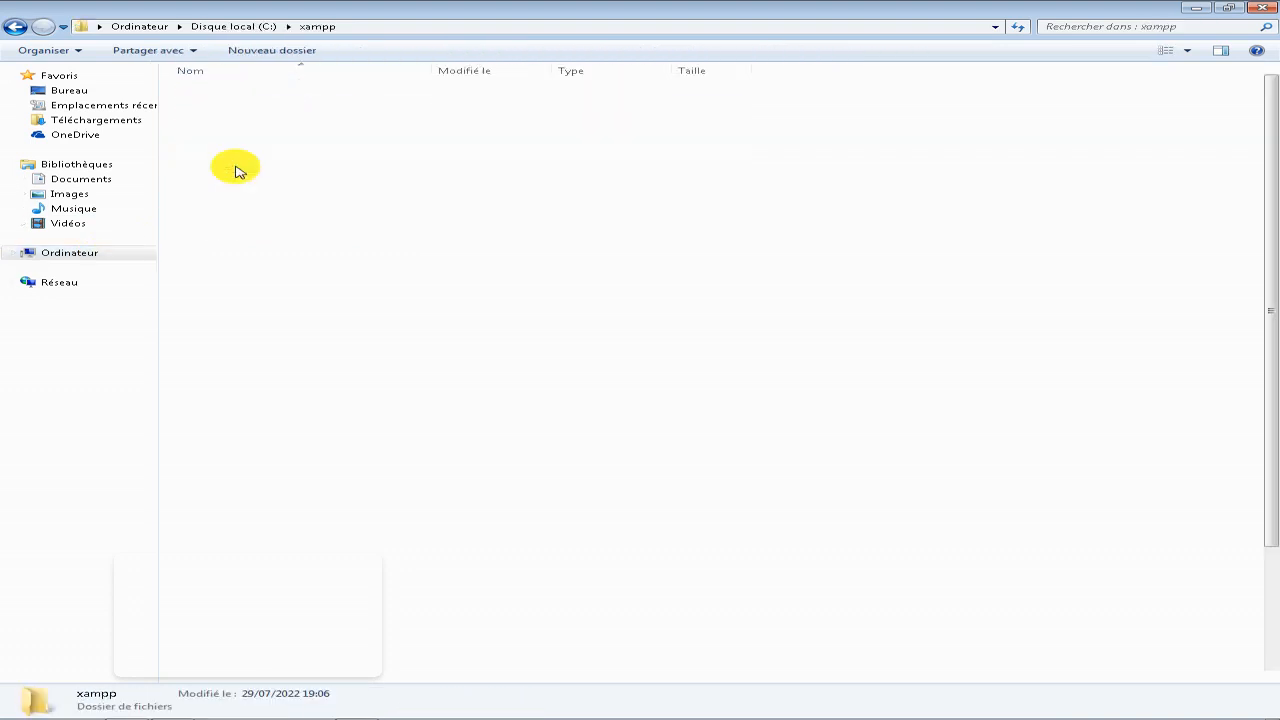
double_click(237, 167)
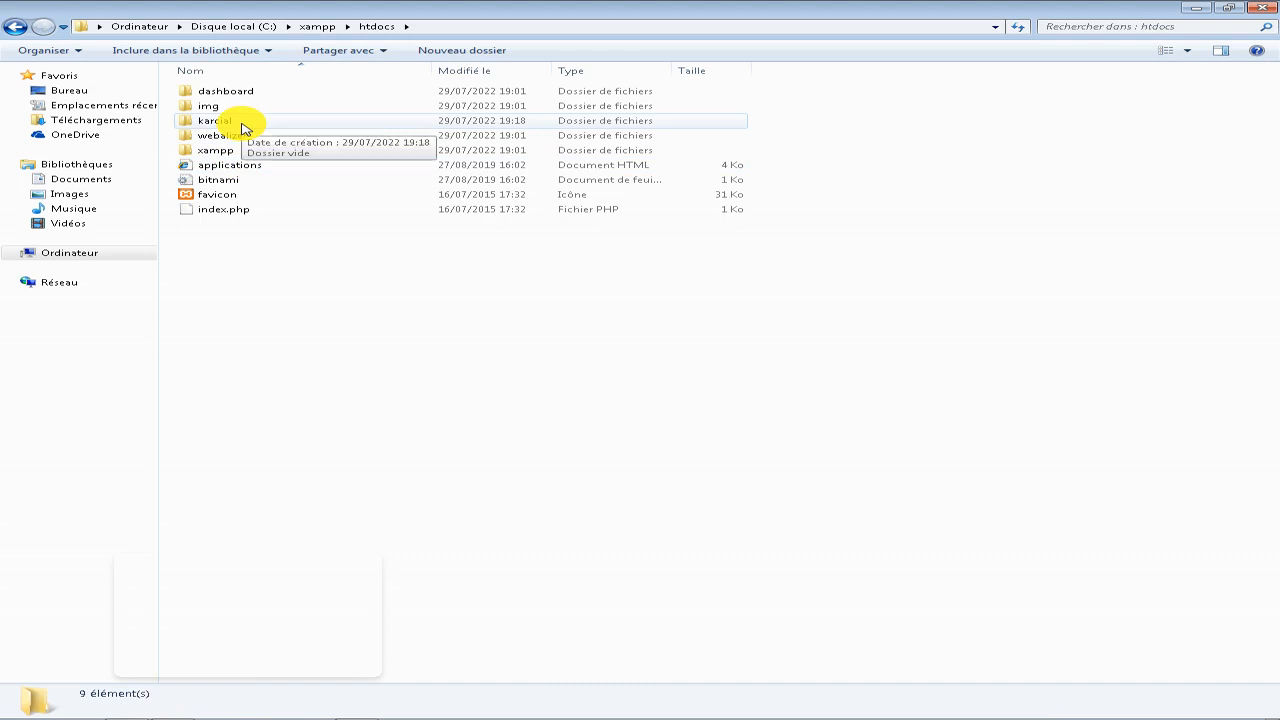
double_click(242, 128)
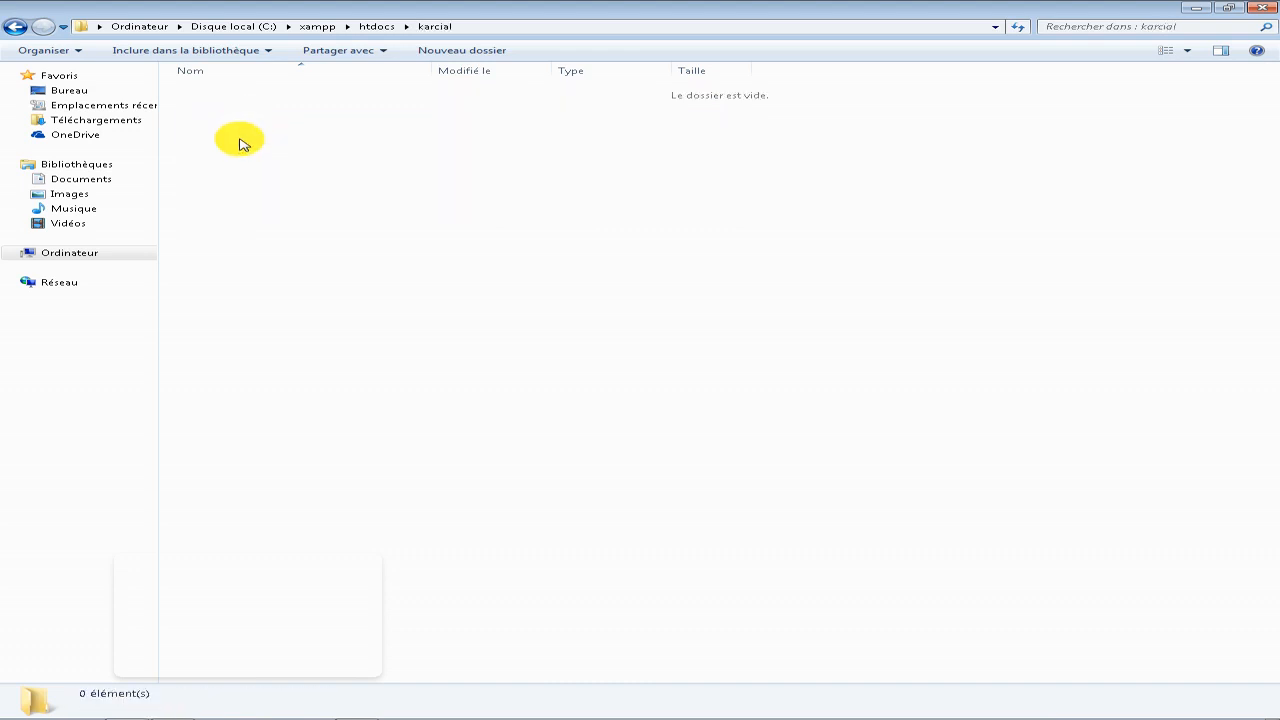
key(ctrl+v)
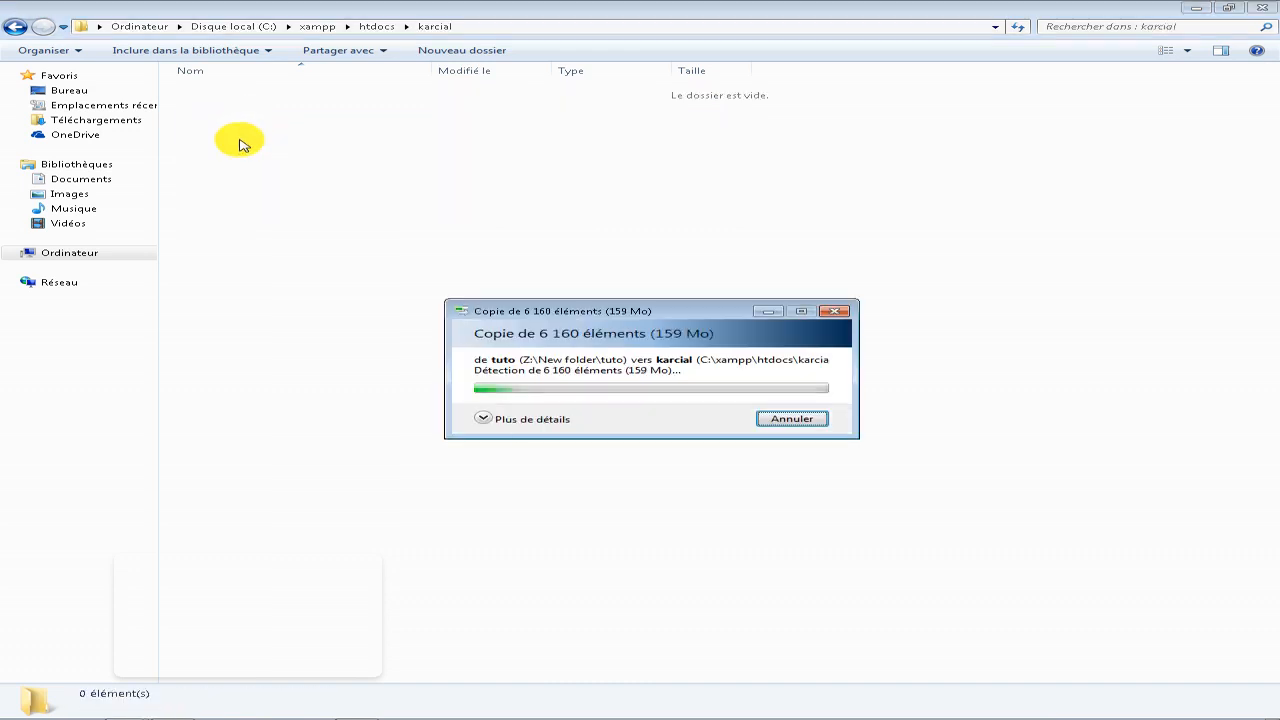
Cancel the copy in progress and delete the tuto folder from karcial.
click(834, 311)
click(198, 93)
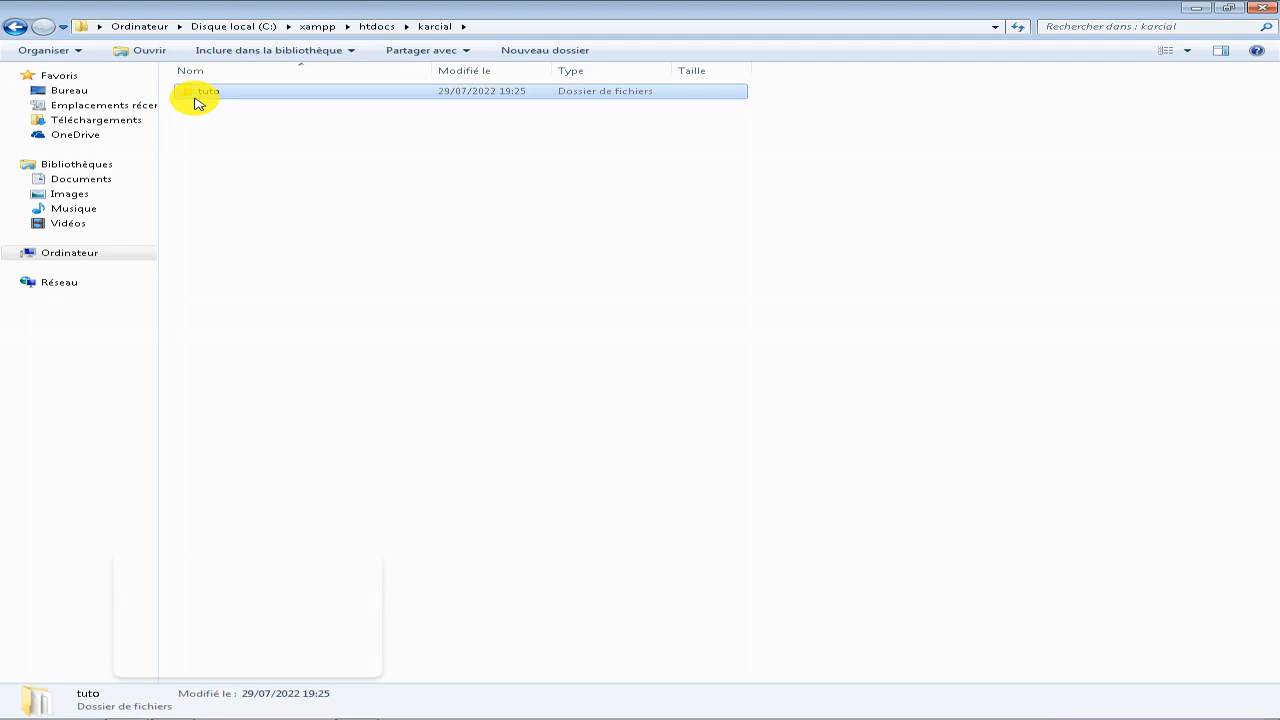
key(Delete)
key(Return)
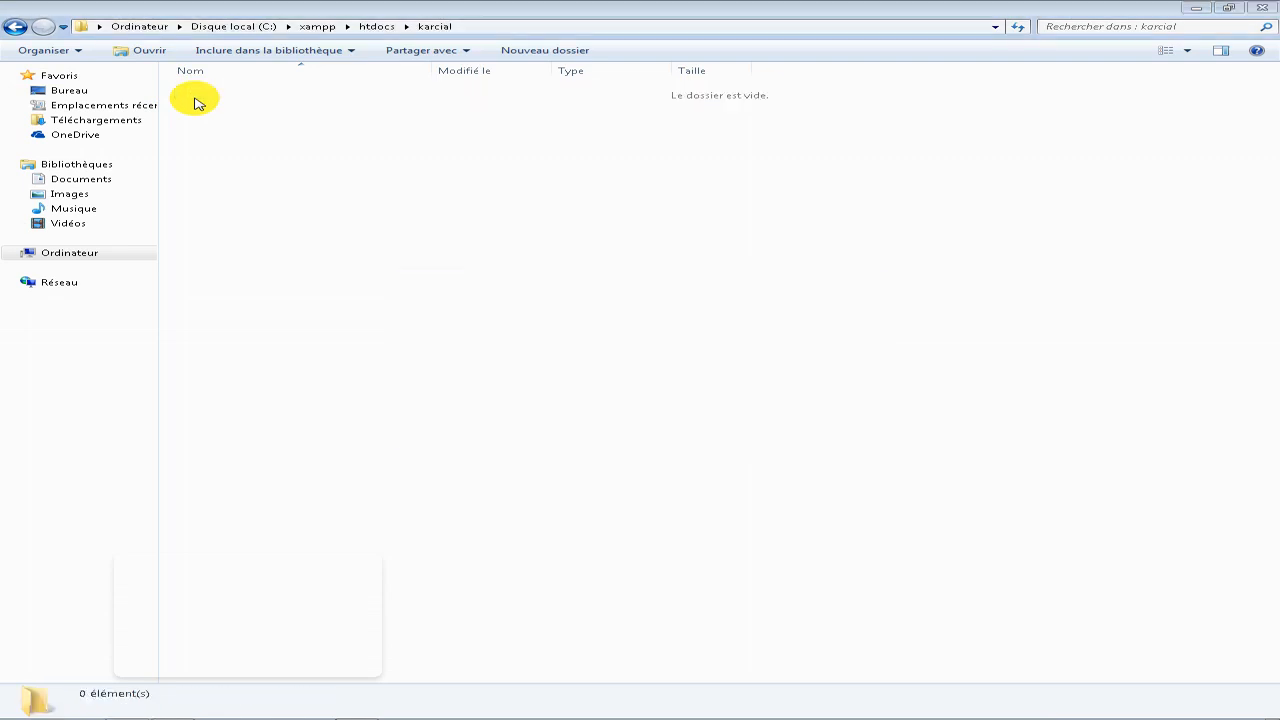
Return to Z:\New folder\tuto\tuto and copy all of the items inside it.
click(53, 258)
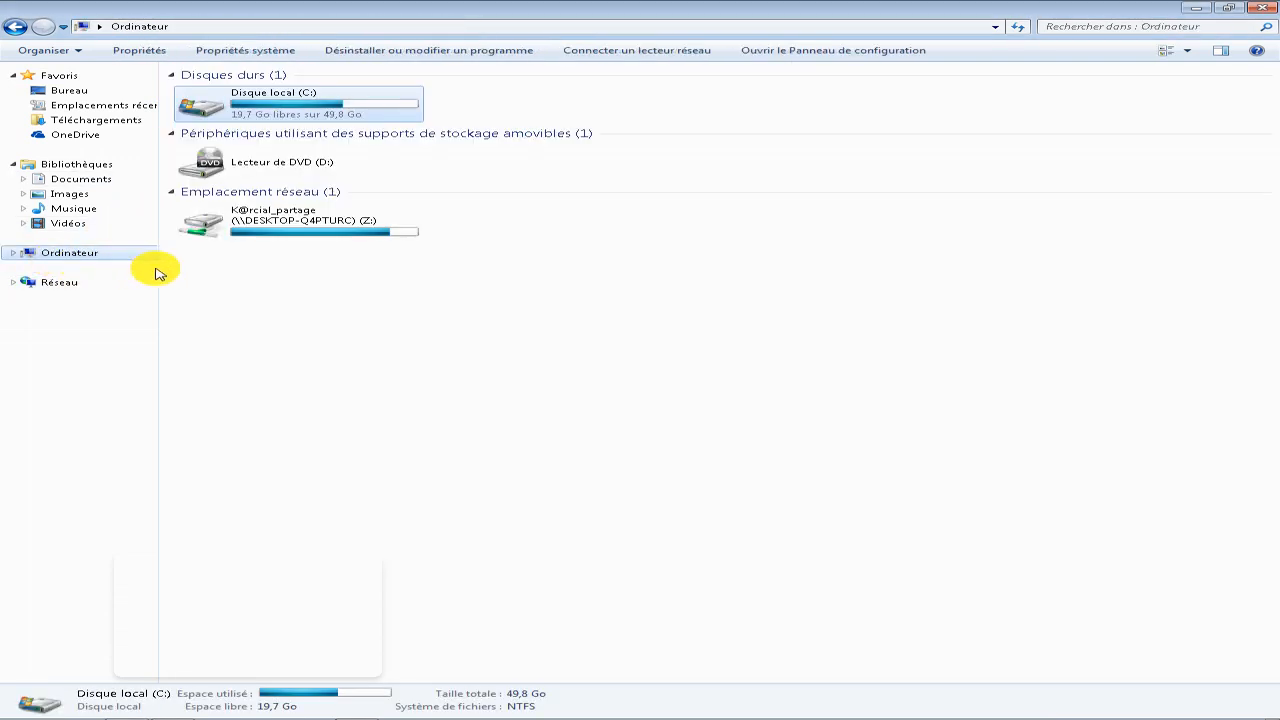
double_click(314, 229)
double_click(232, 138)
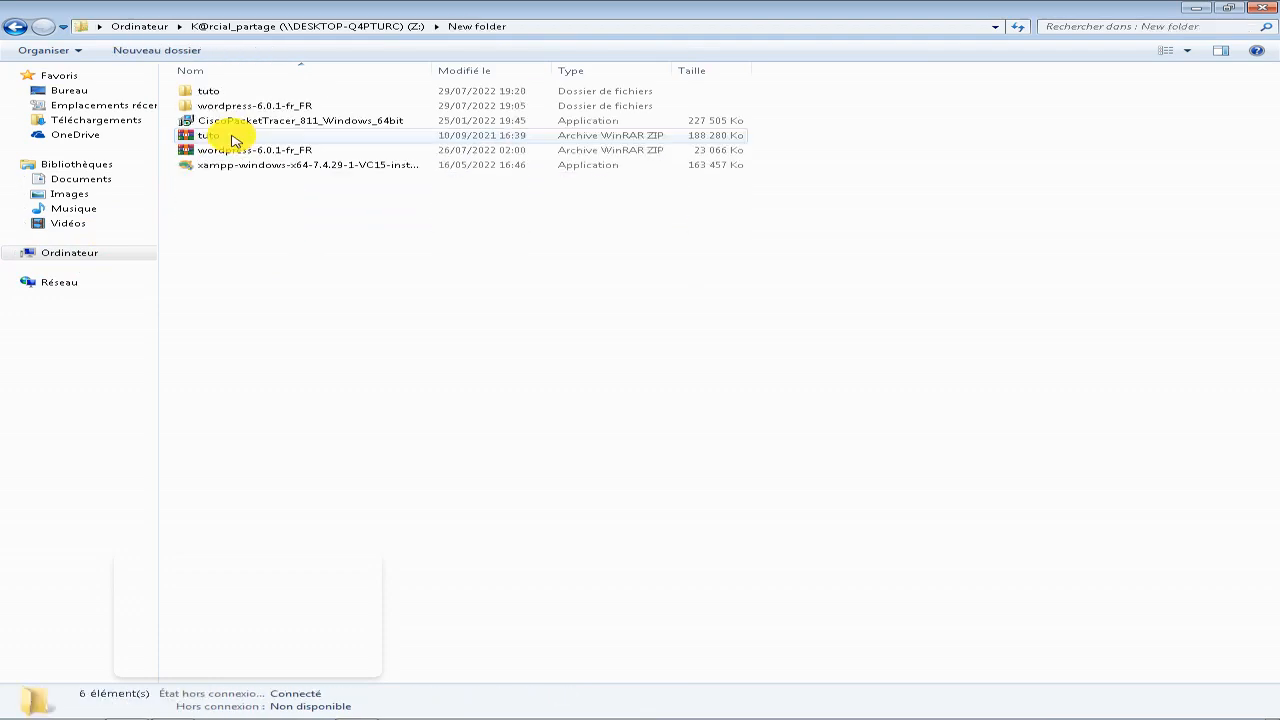
double_click(222, 93)
double_click(220, 93)
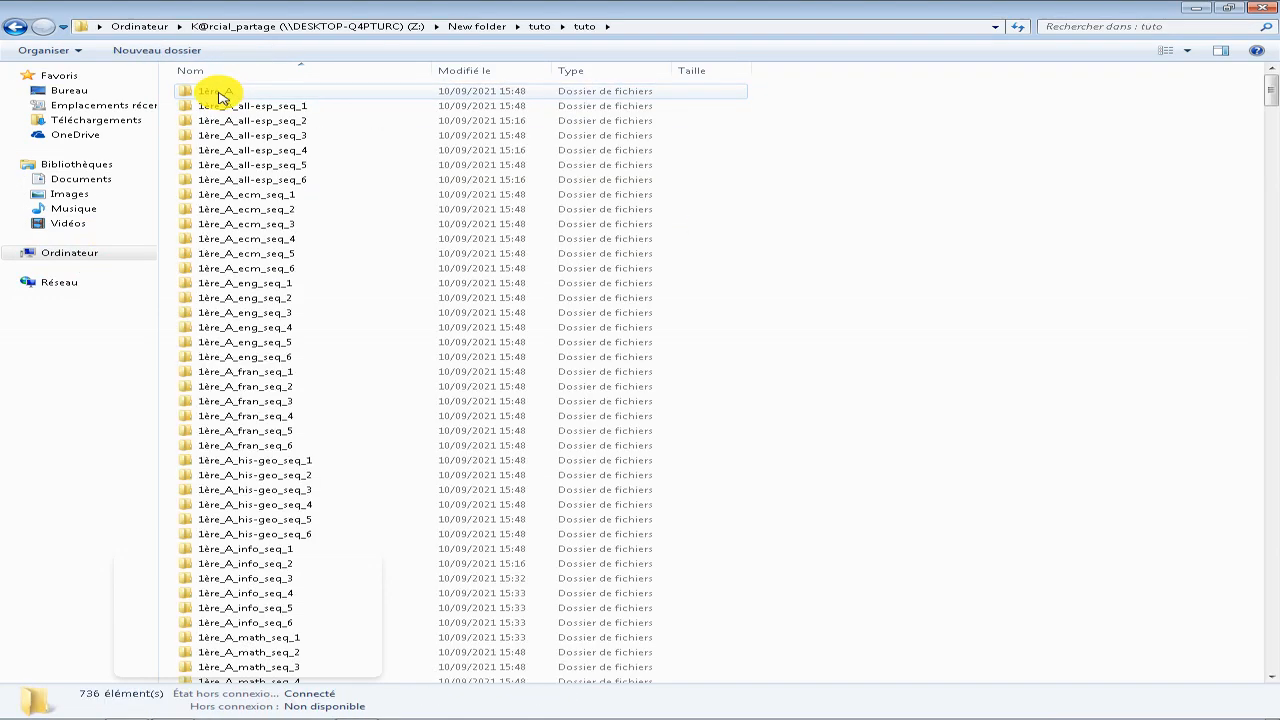
key(ctrl+a)
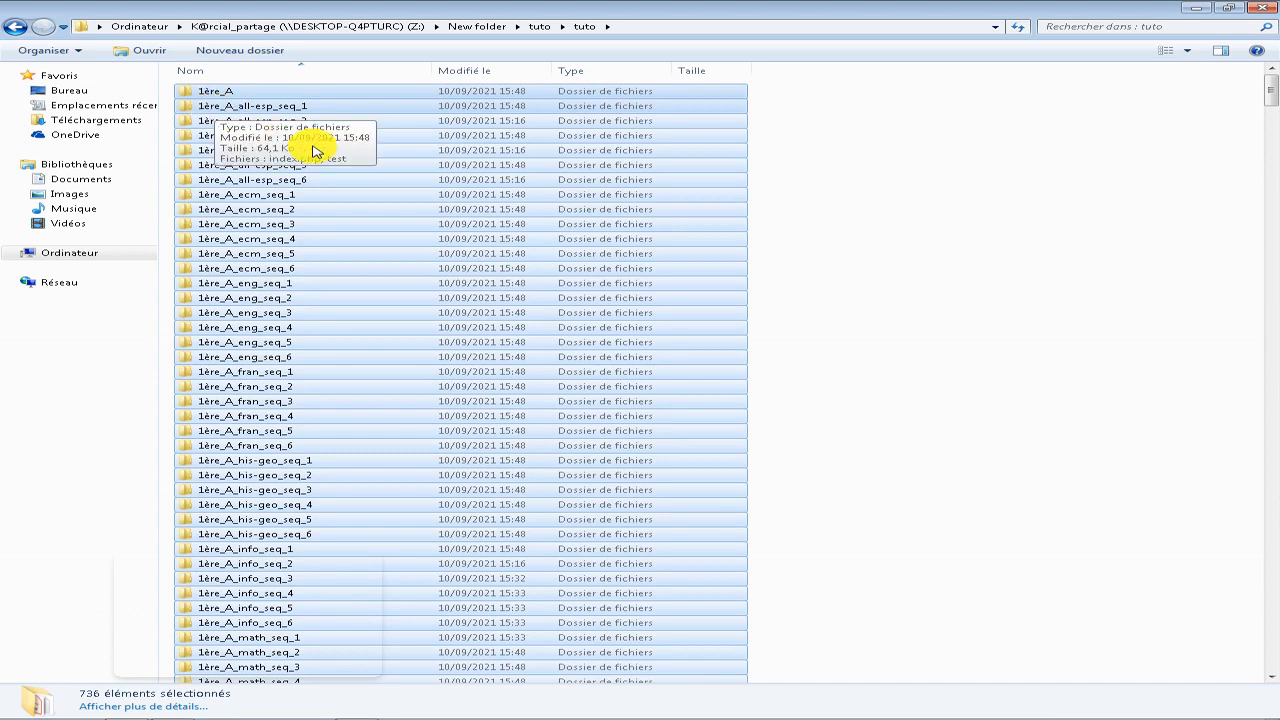
Navigate to C:\xampp\htdocs\karcial and paste all of the copied tuto items there, letting the copy finish.
click(63, 252)
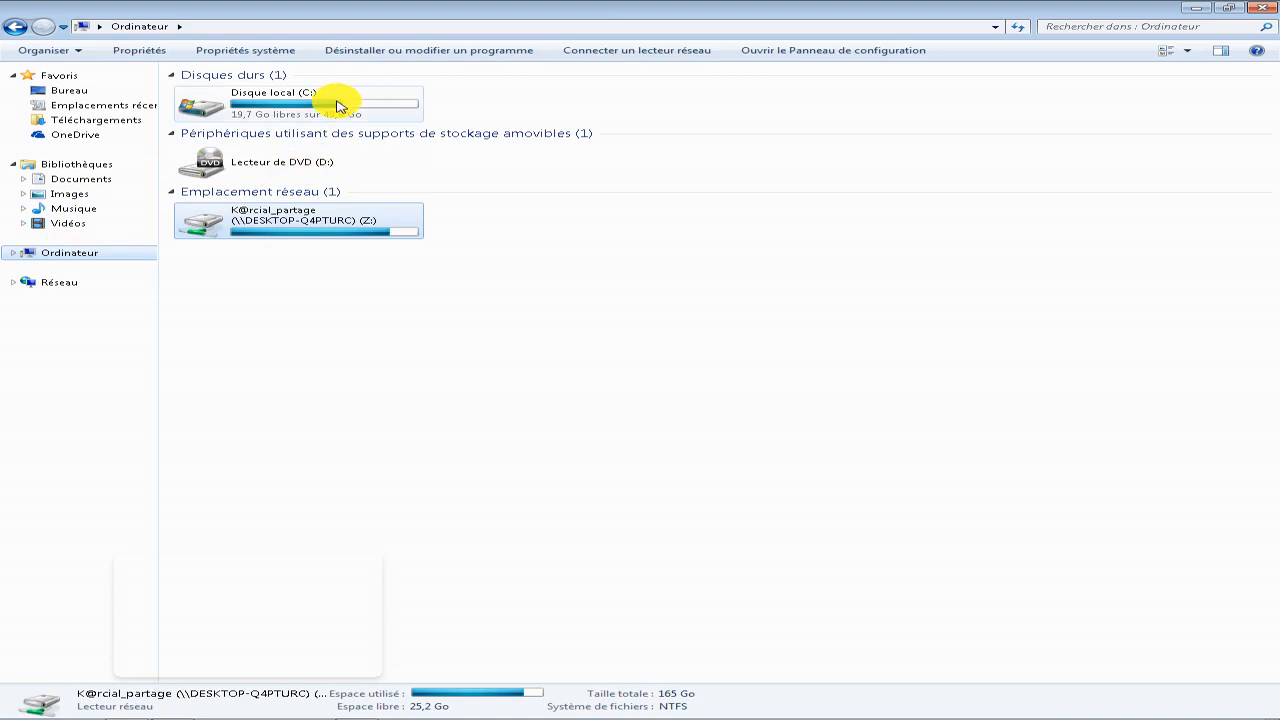
double_click(334, 104)
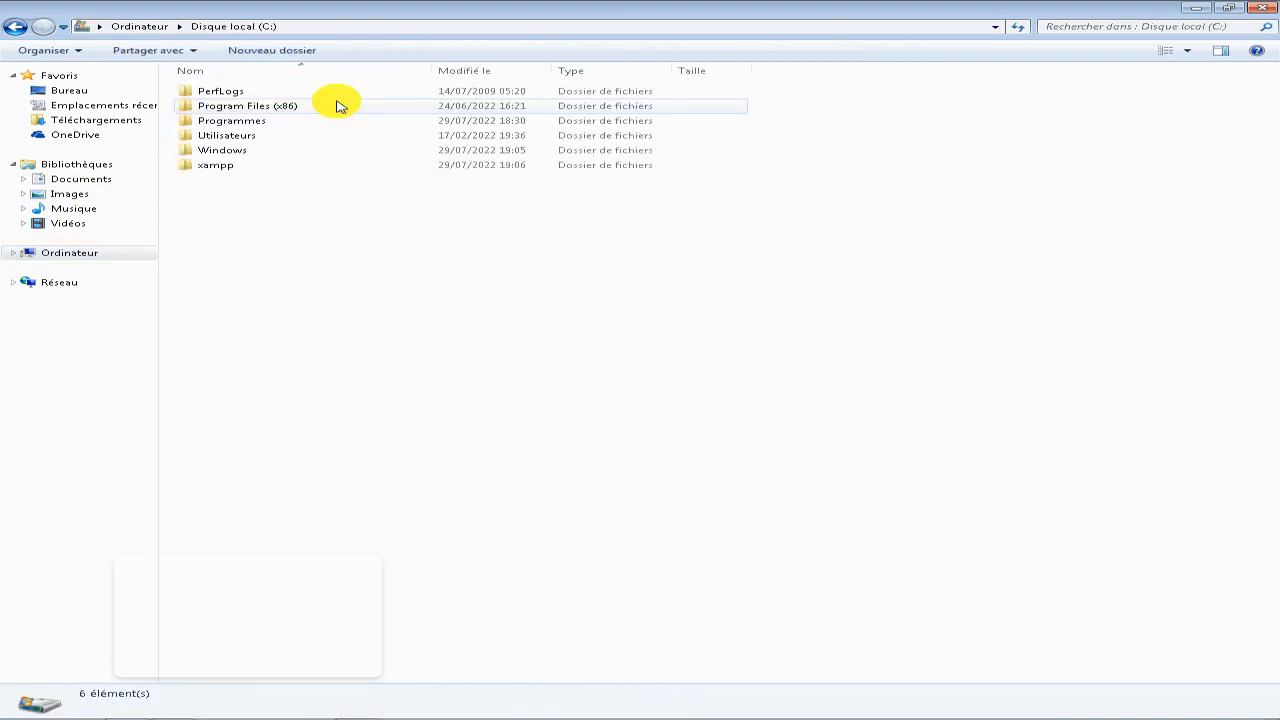
double_click(244, 166)
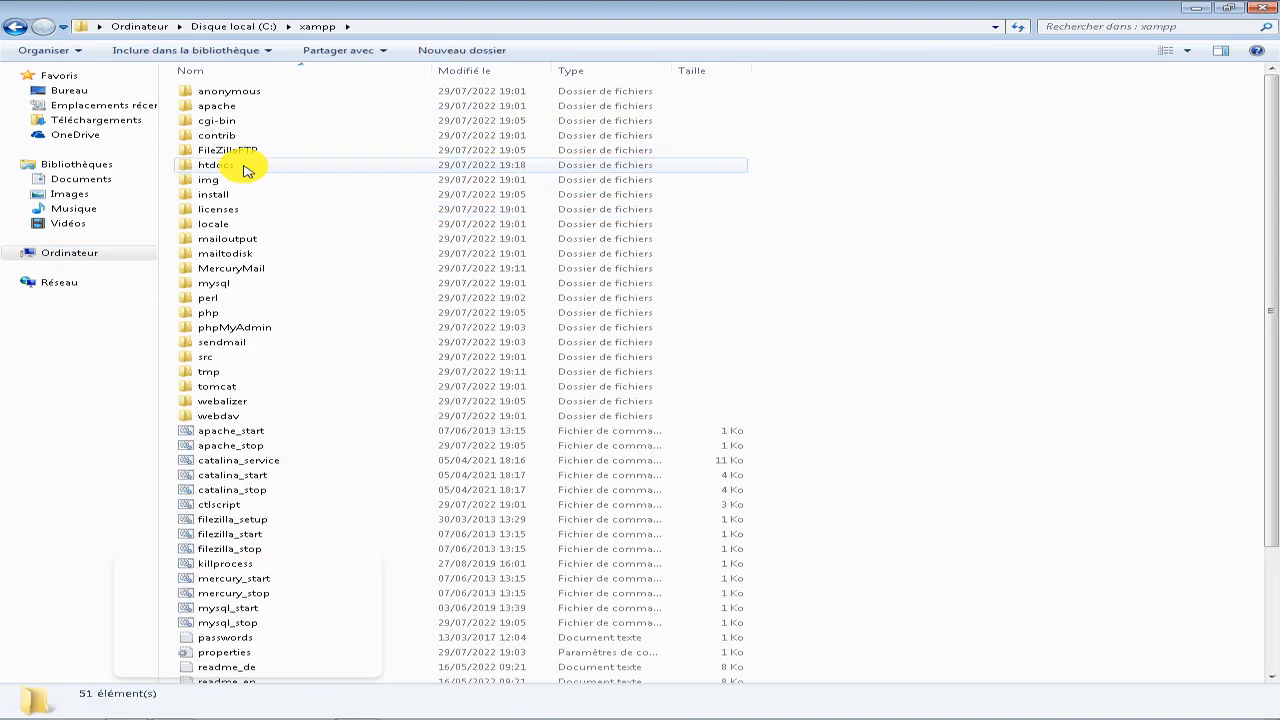
double_click(240, 165)
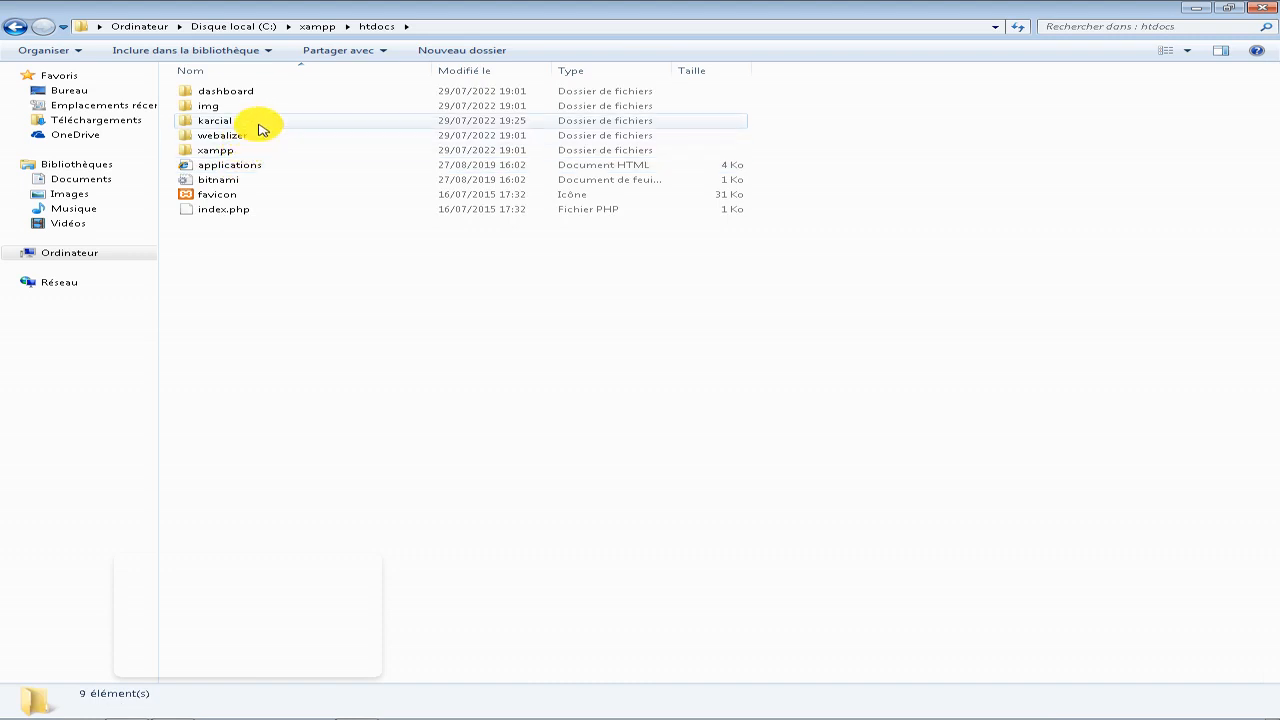
double_click(262, 122)
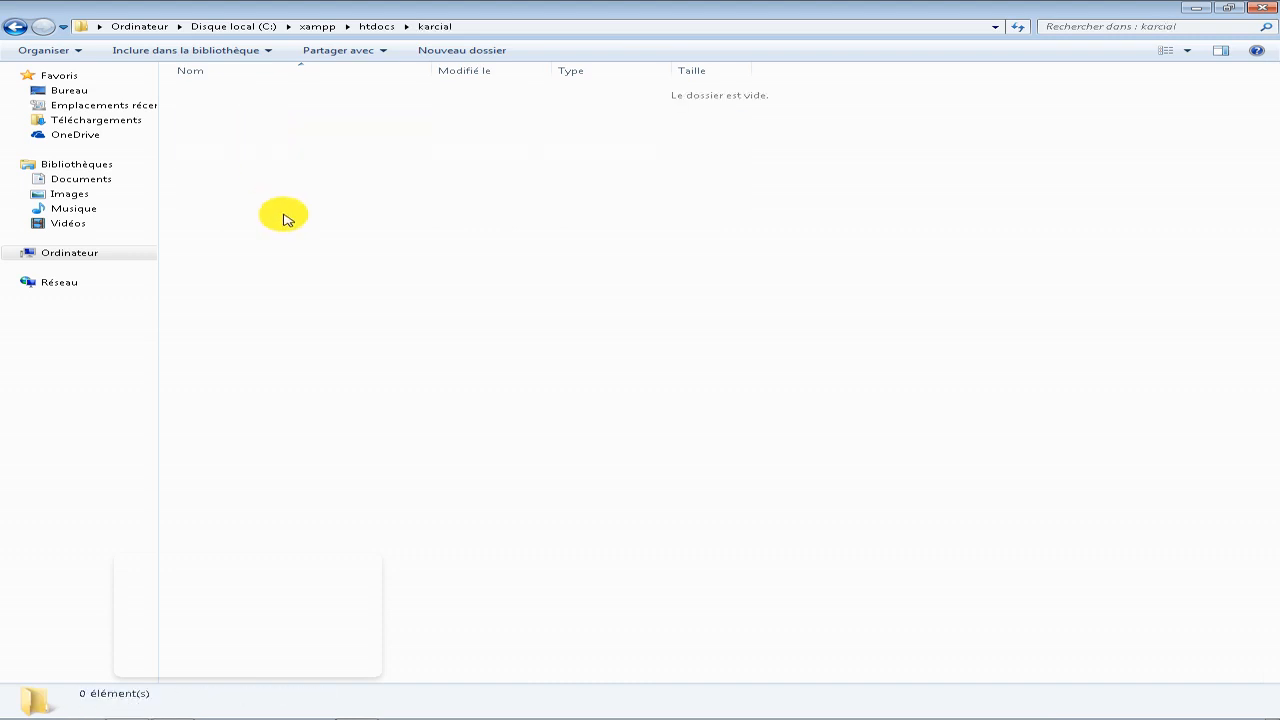
key(ctrl+v)
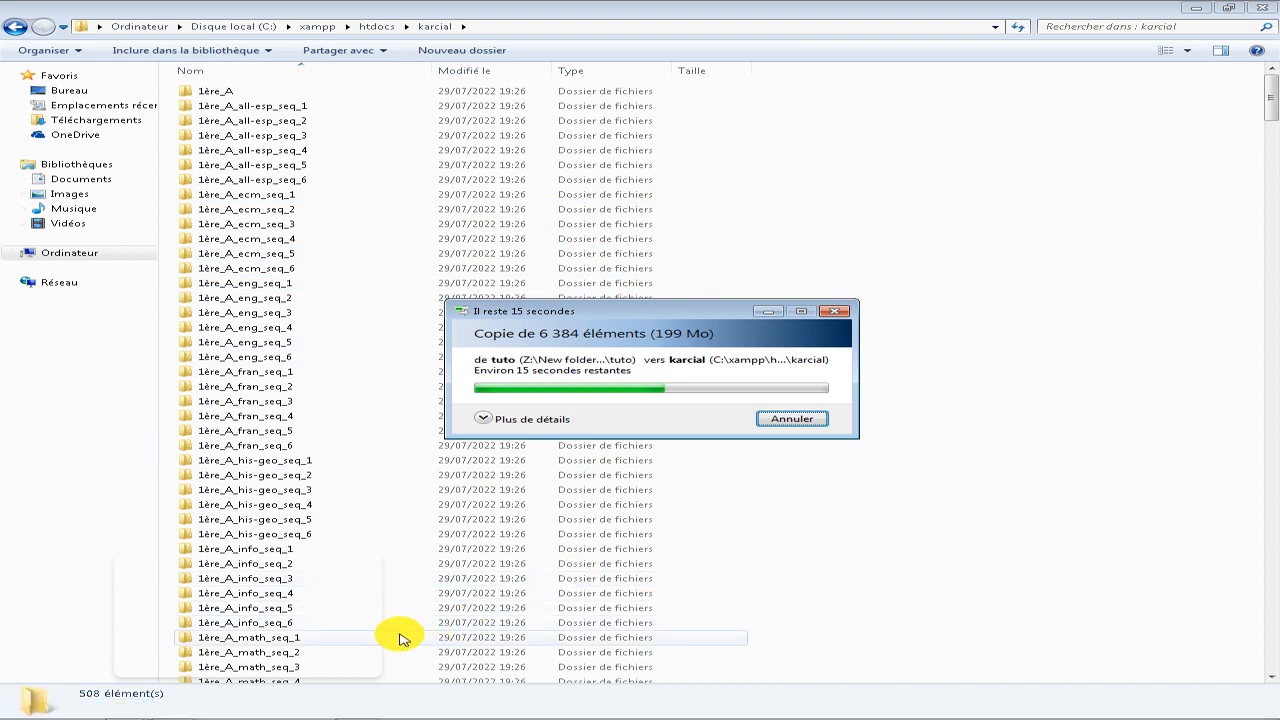
mouse_move(265, 712)
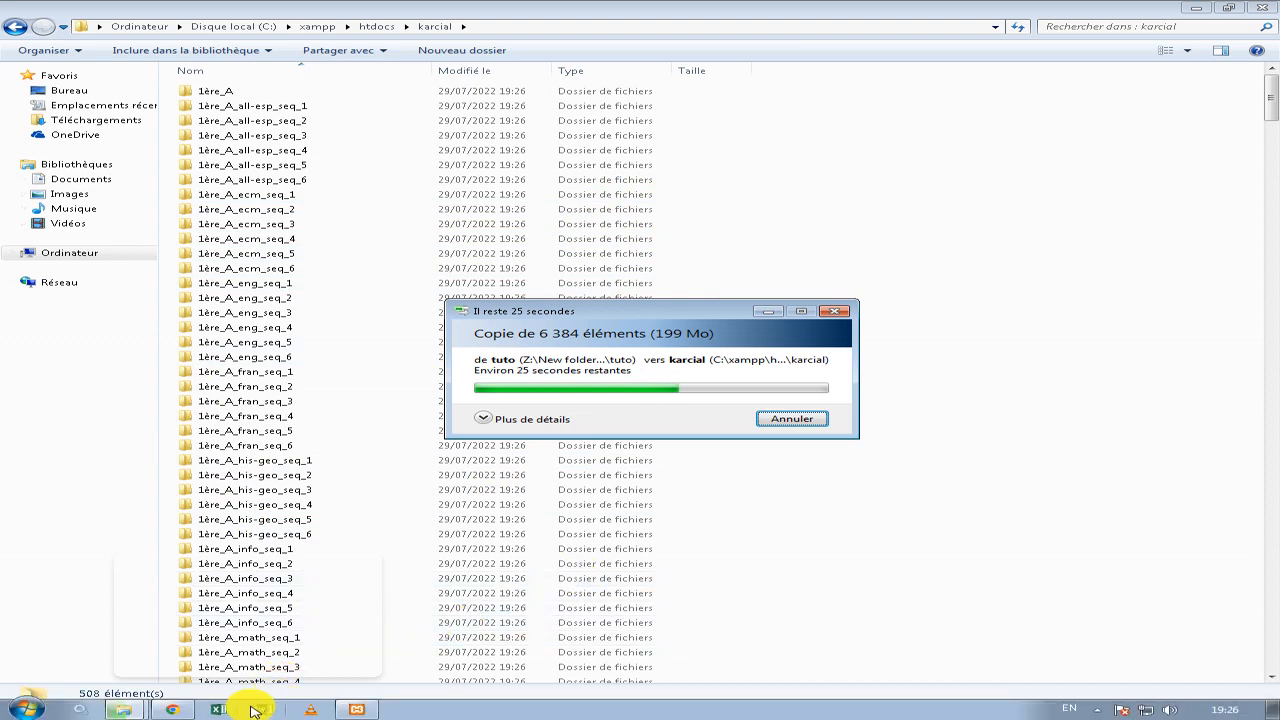
mouse_move(174, 712)
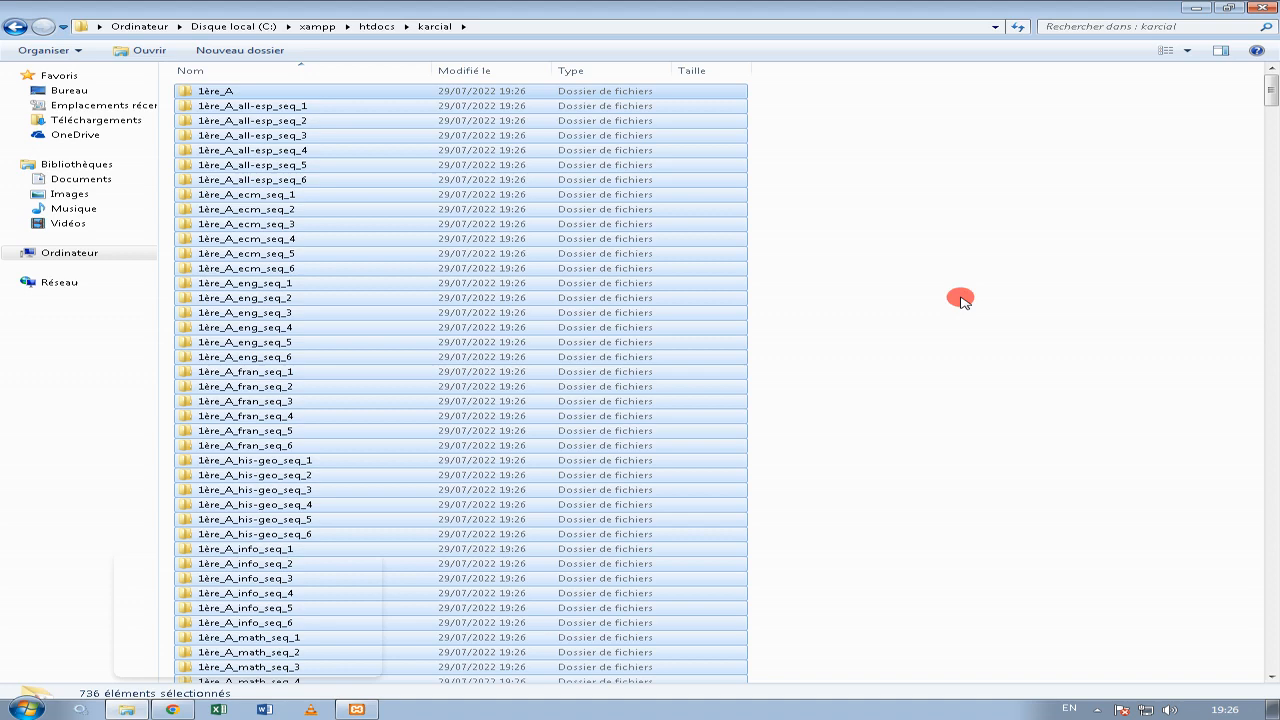
click(960, 297)
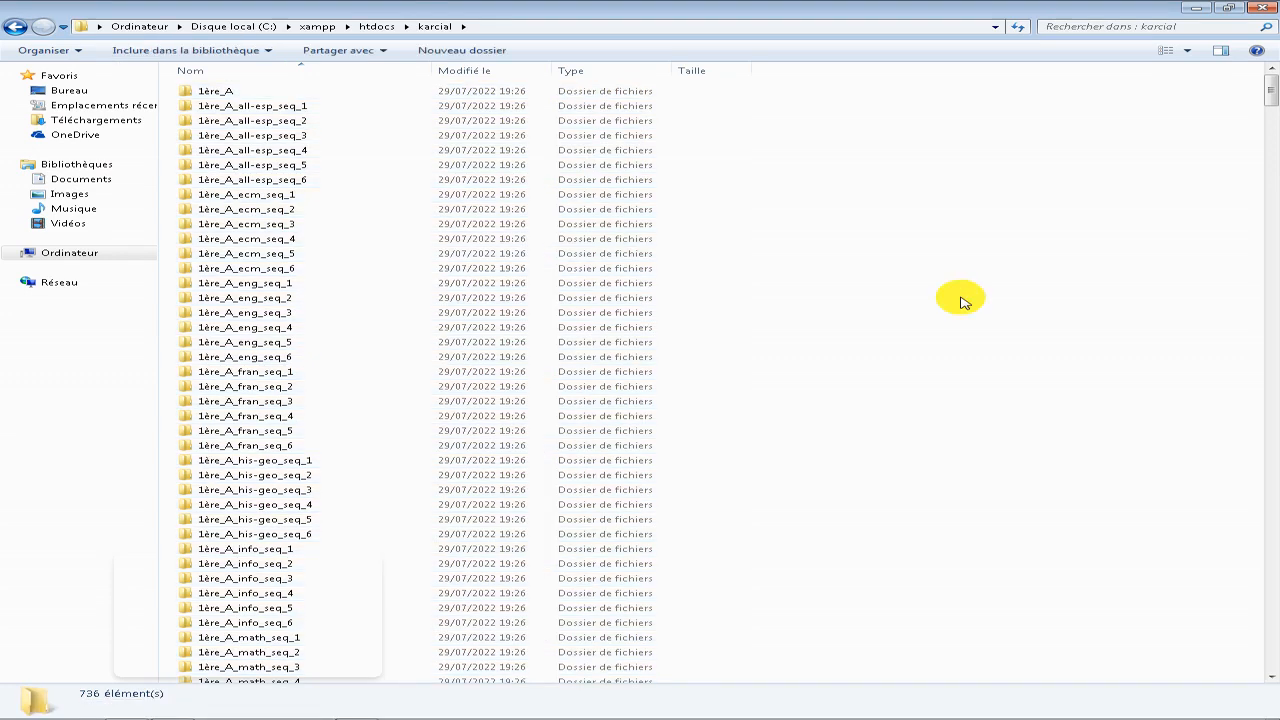
Check the contents of the karcial folder down to its index.php file and return to htdocs.
key(BackSpace)
double_click(408, 123)
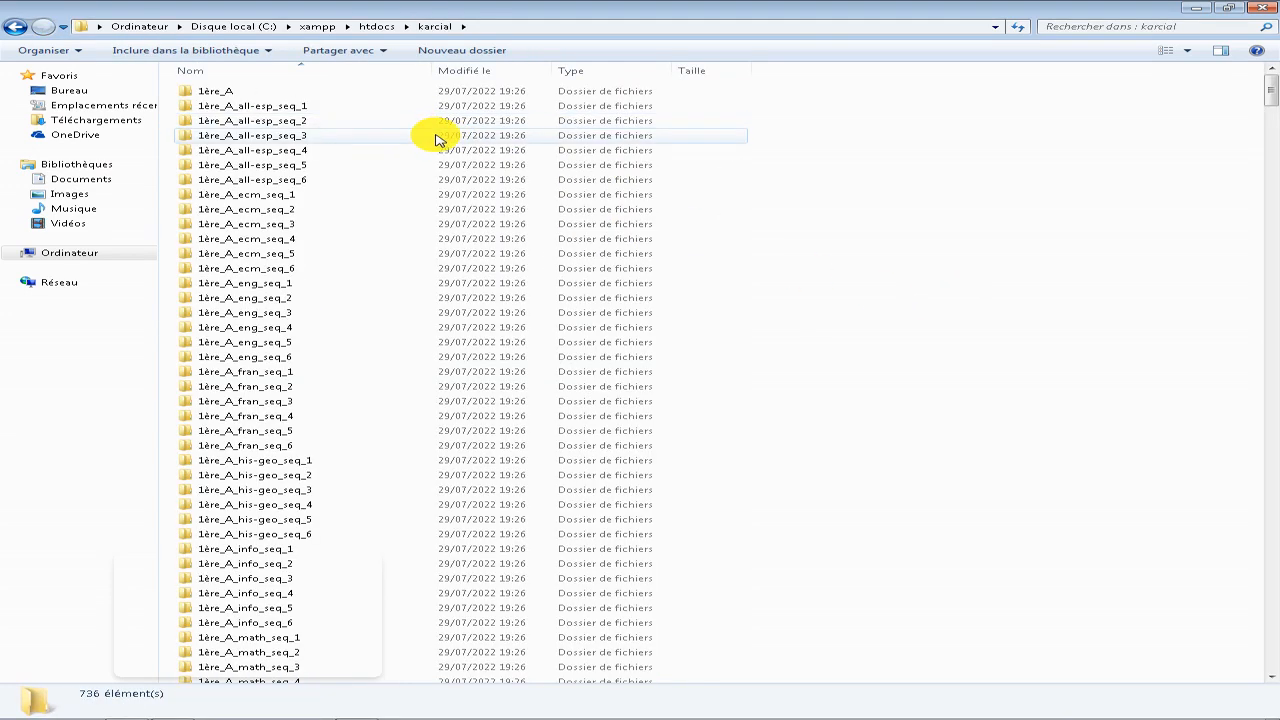
key(BackSpace)
double_click(441, 121)
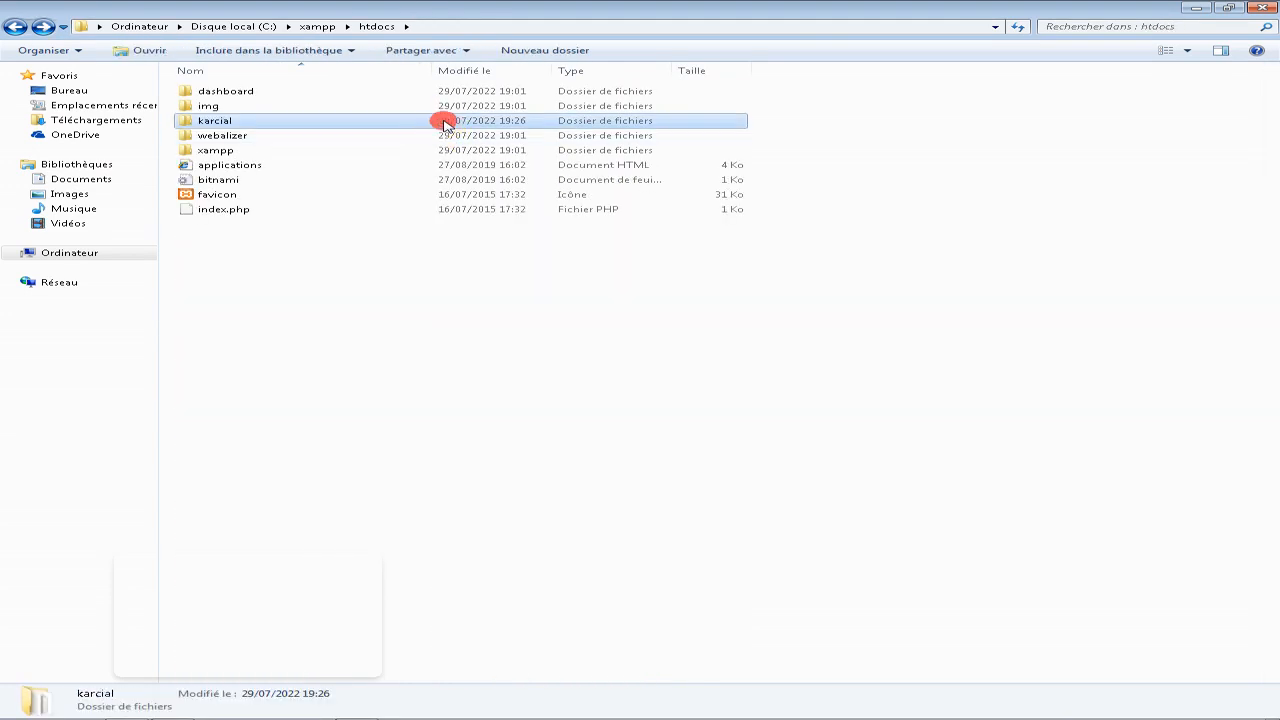
scroll(588, 394, down, 19)
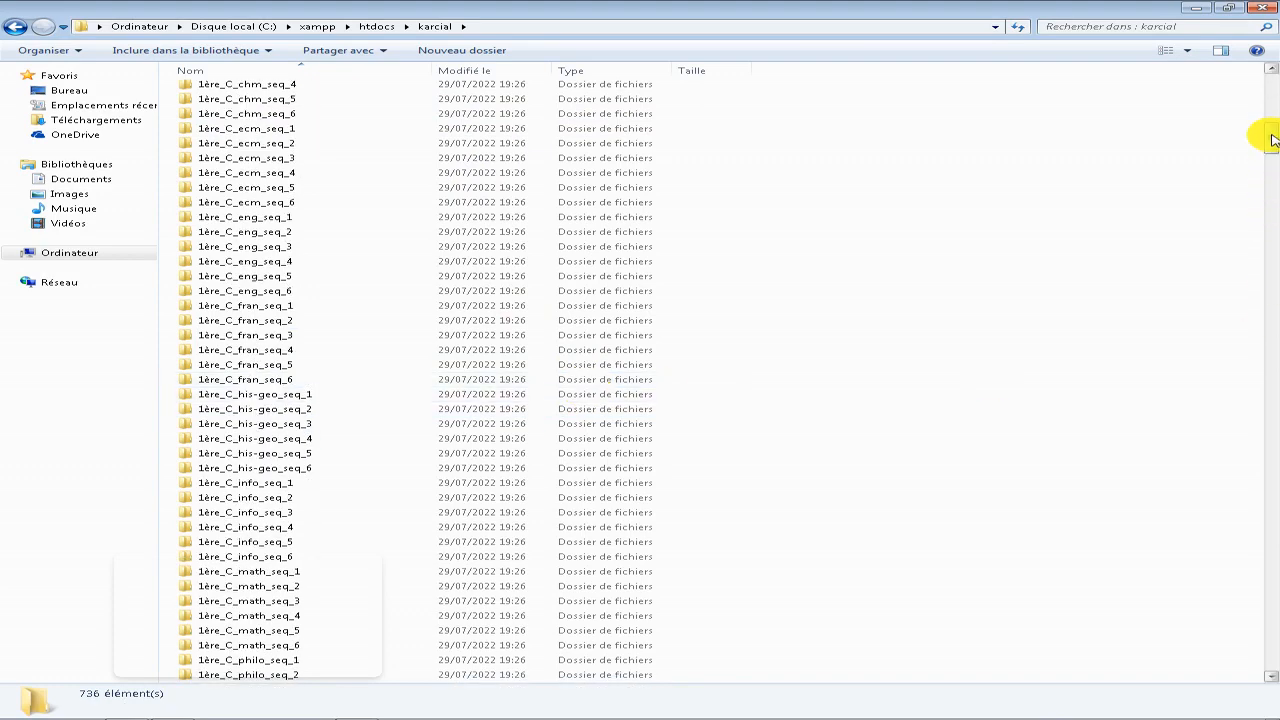
click(1271, 213)
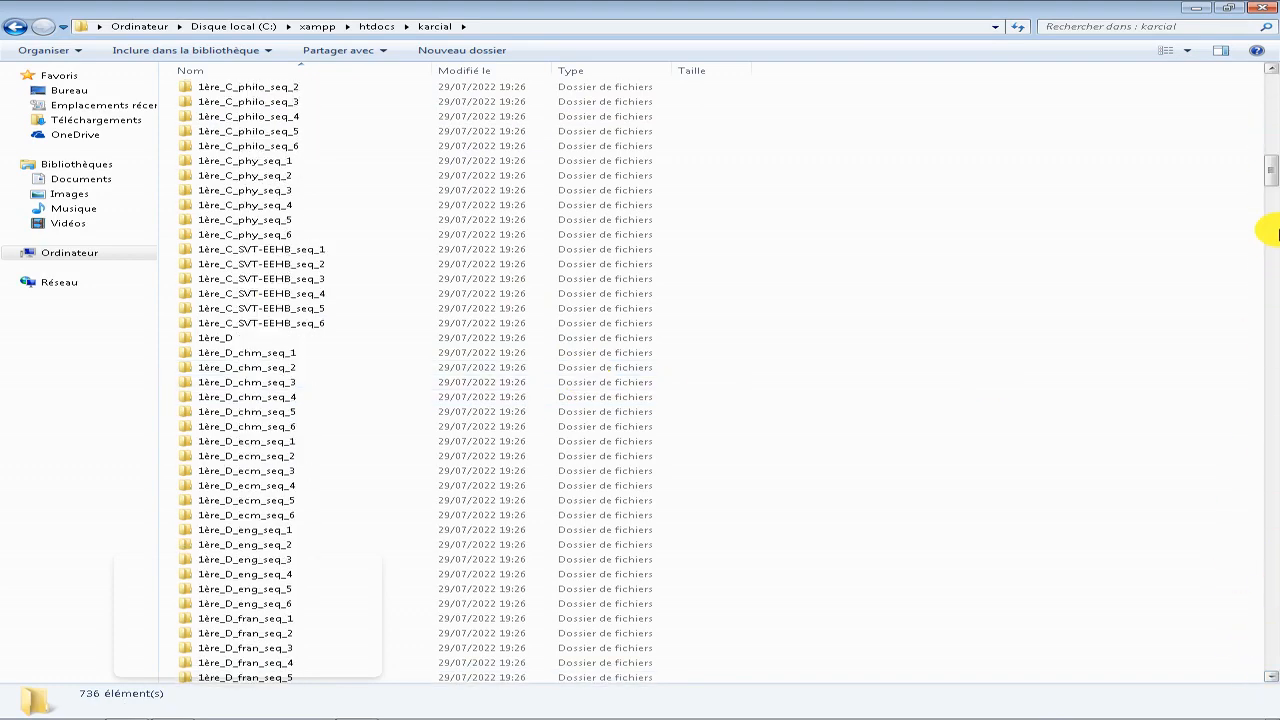
drag(1274, 176, 1271, 660)
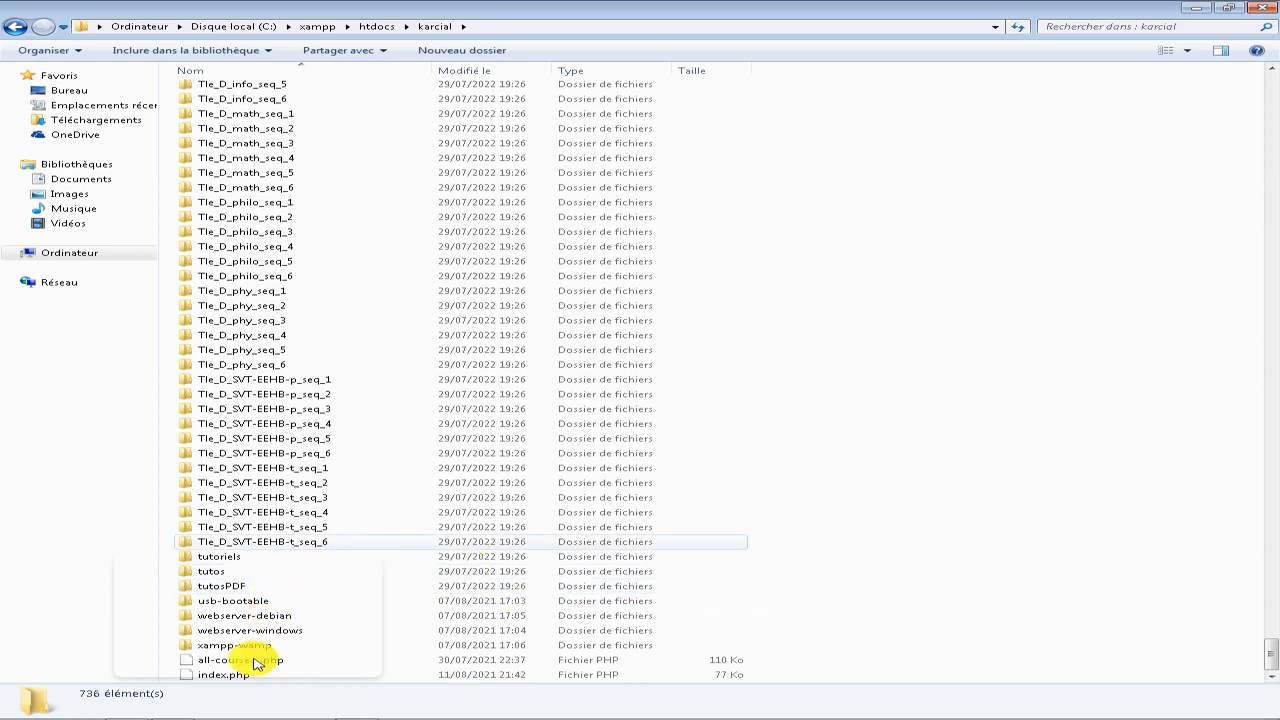
key(BackSpace)
Switch to Chrome, reload localhost/karcial/ and dismiss the translation offer.
mouse_move(375, 716)
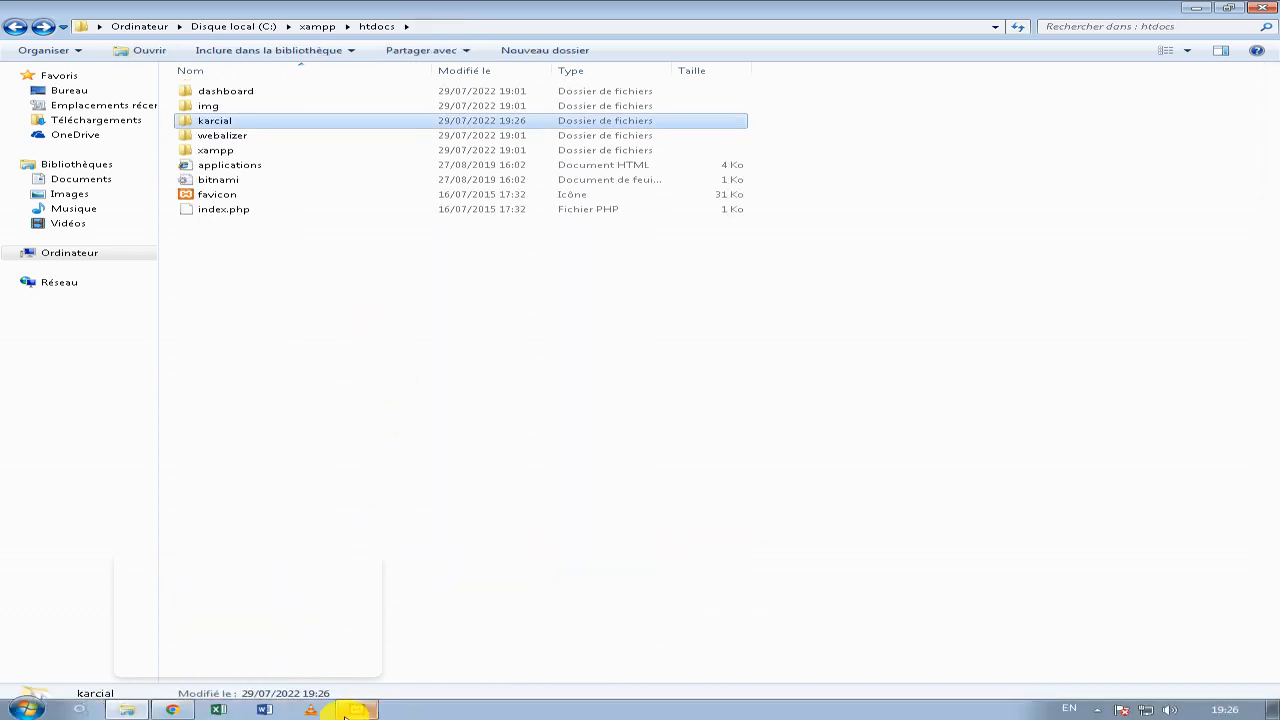
click(178, 714)
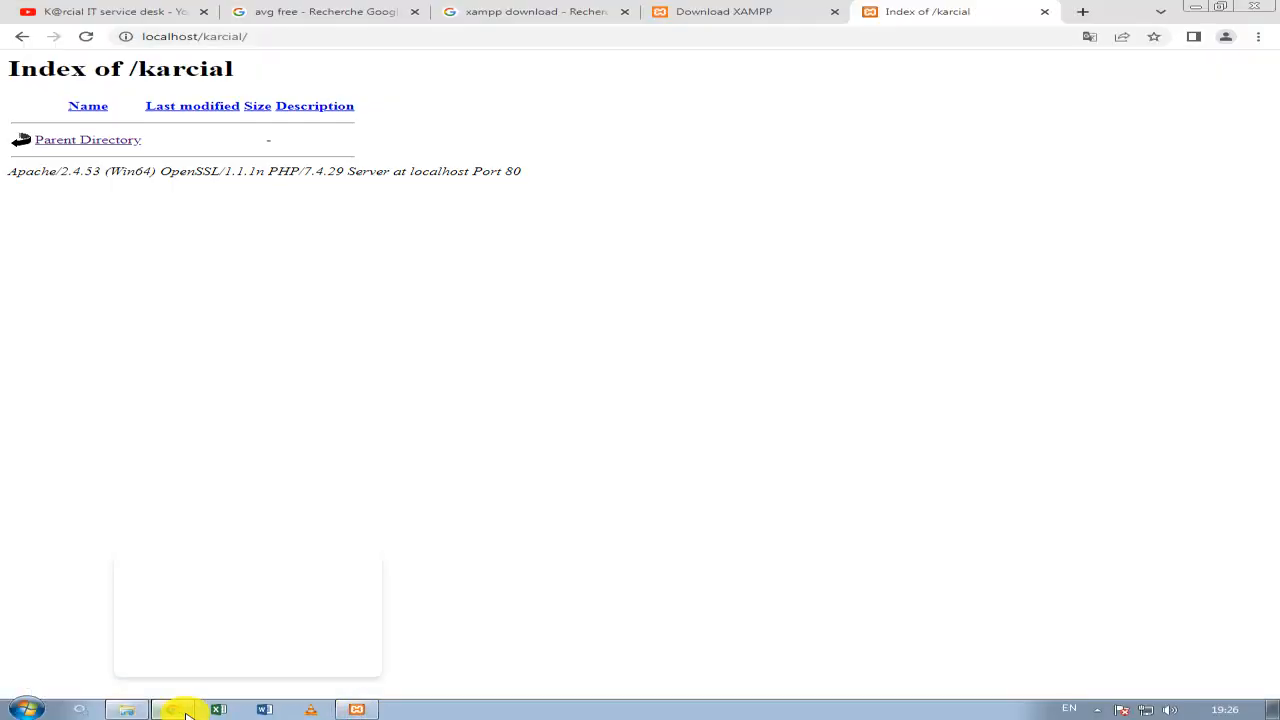
click(332, 36)
key(Return)
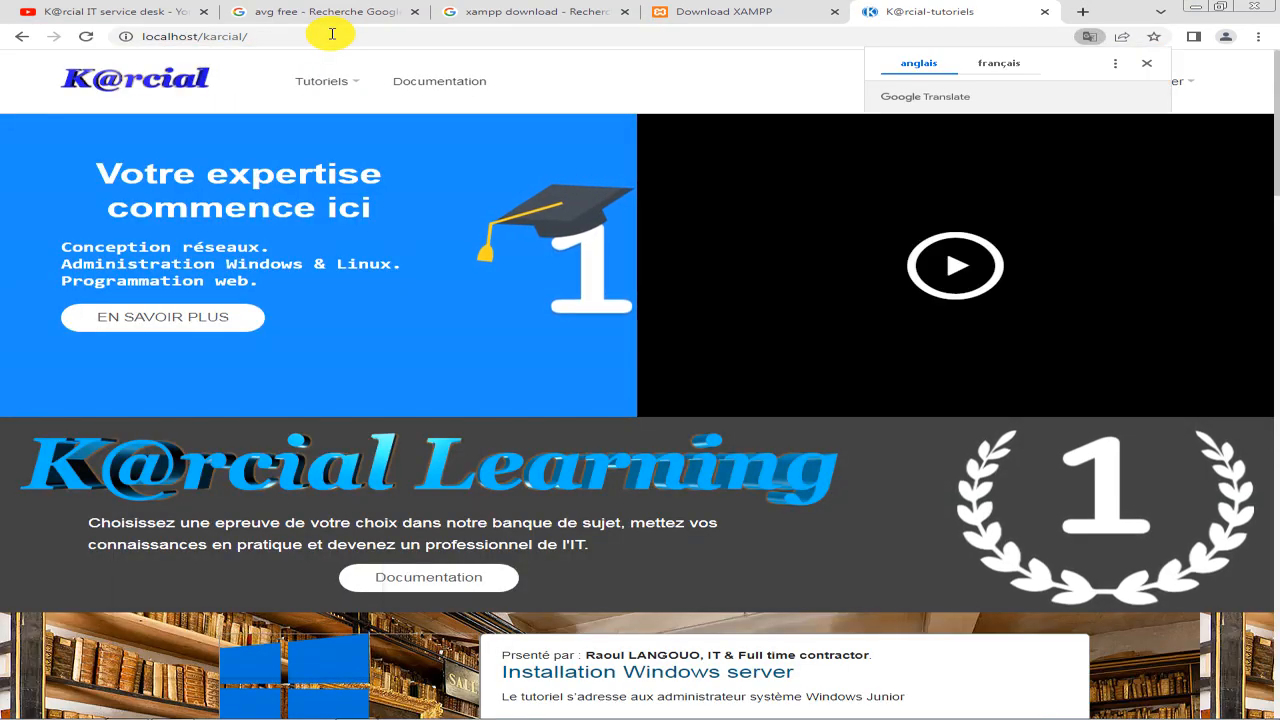
click(1146, 63)
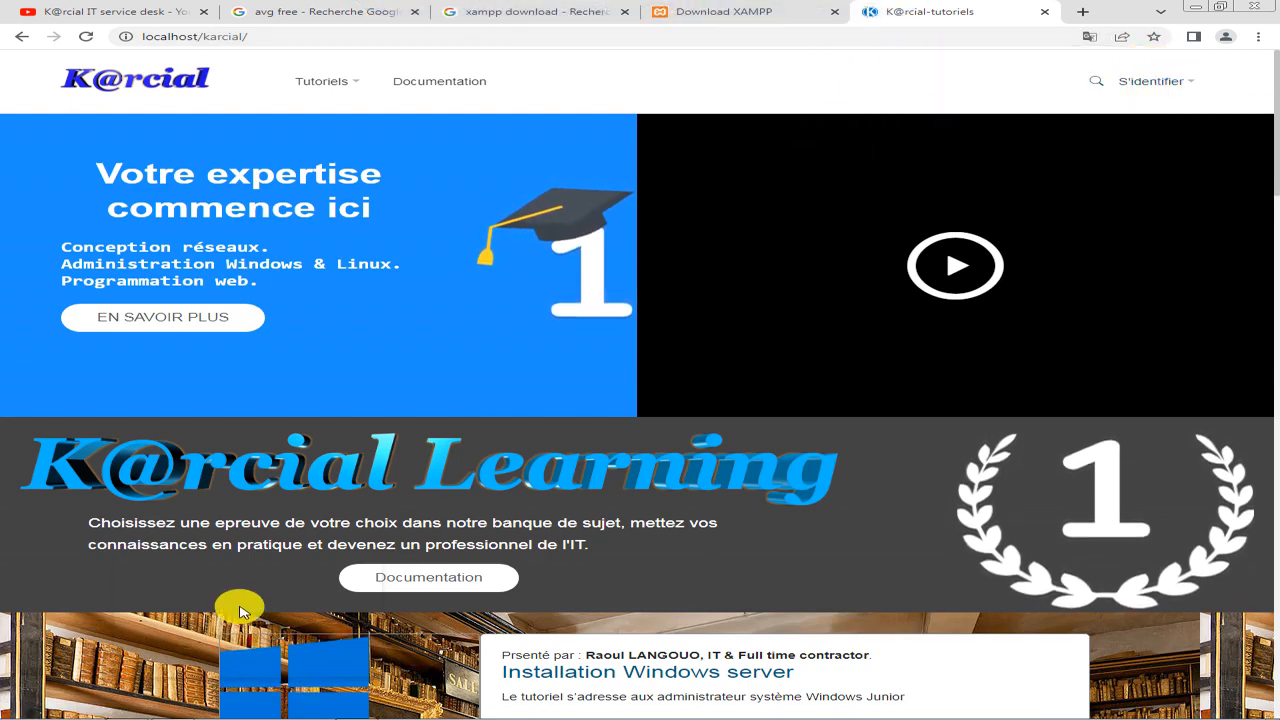
Examine the locally served K@rcial home page from its banner through the tutorial list to the footer.
scroll(477, 518, down, 2)
scroll(477, 518, down, 2)
scroll(477, 518, up, 4)
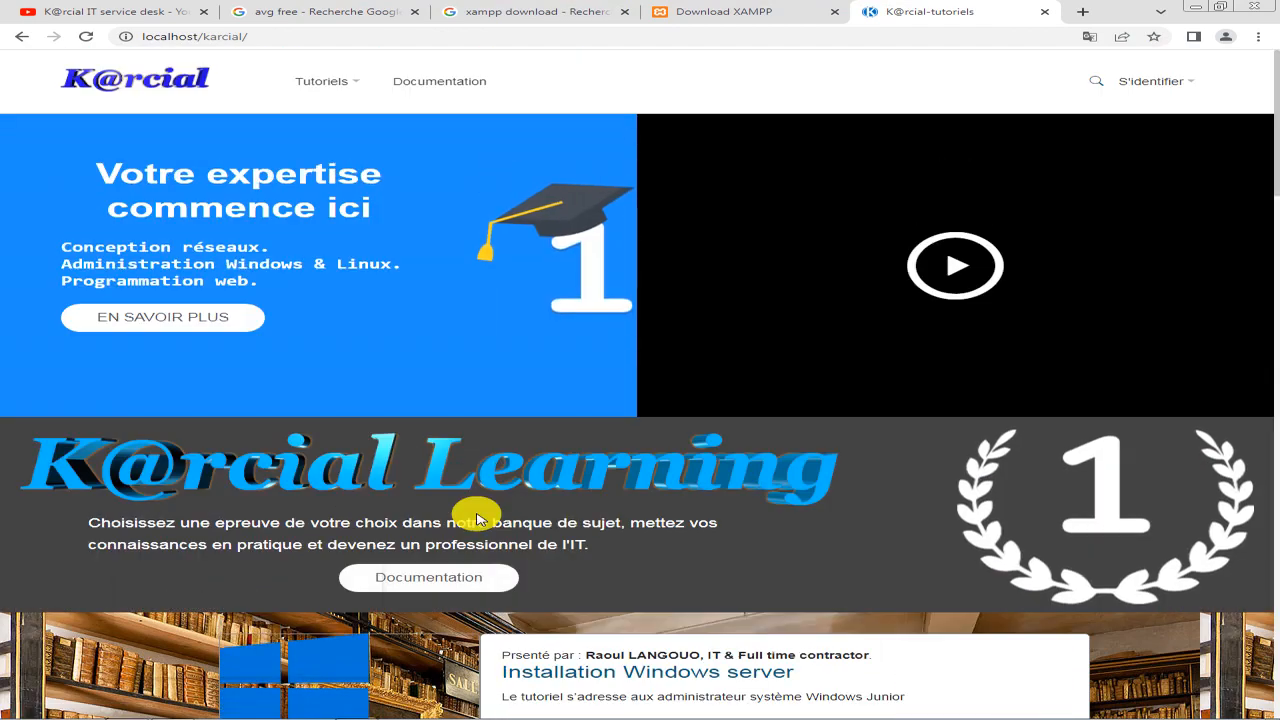
scroll(477, 518, down, 15)
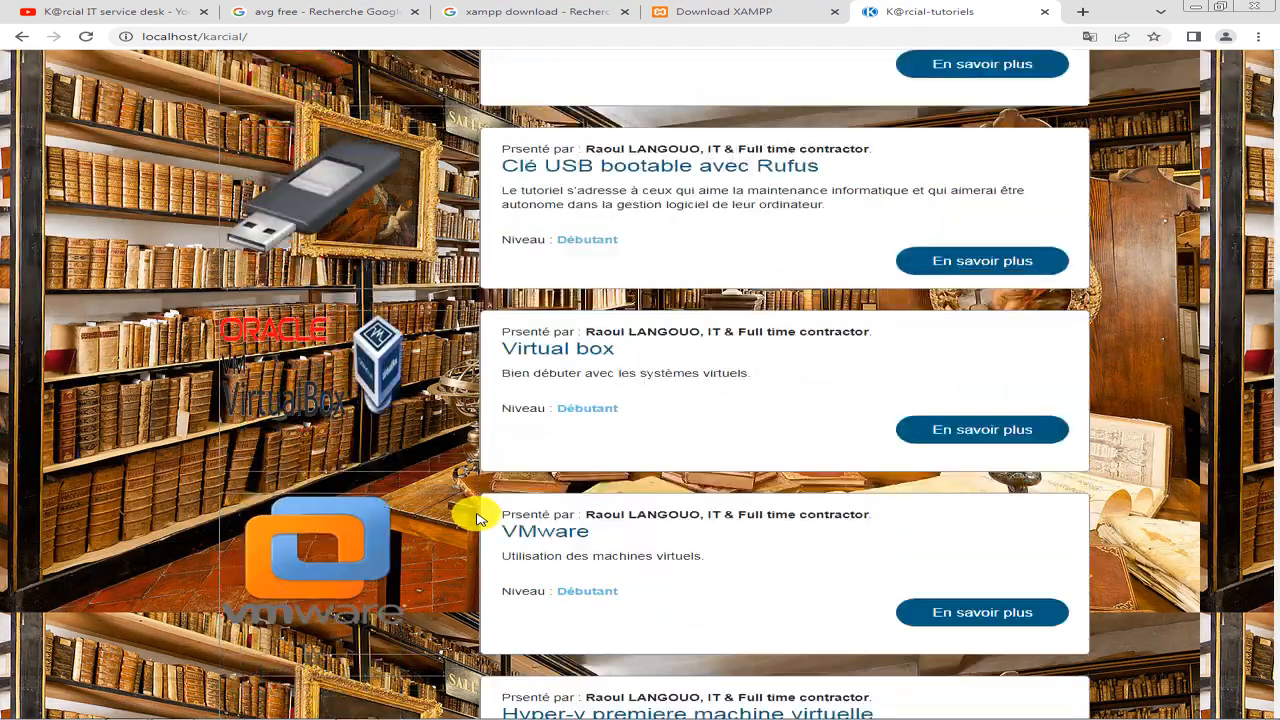
scroll(477, 518, down, 10)
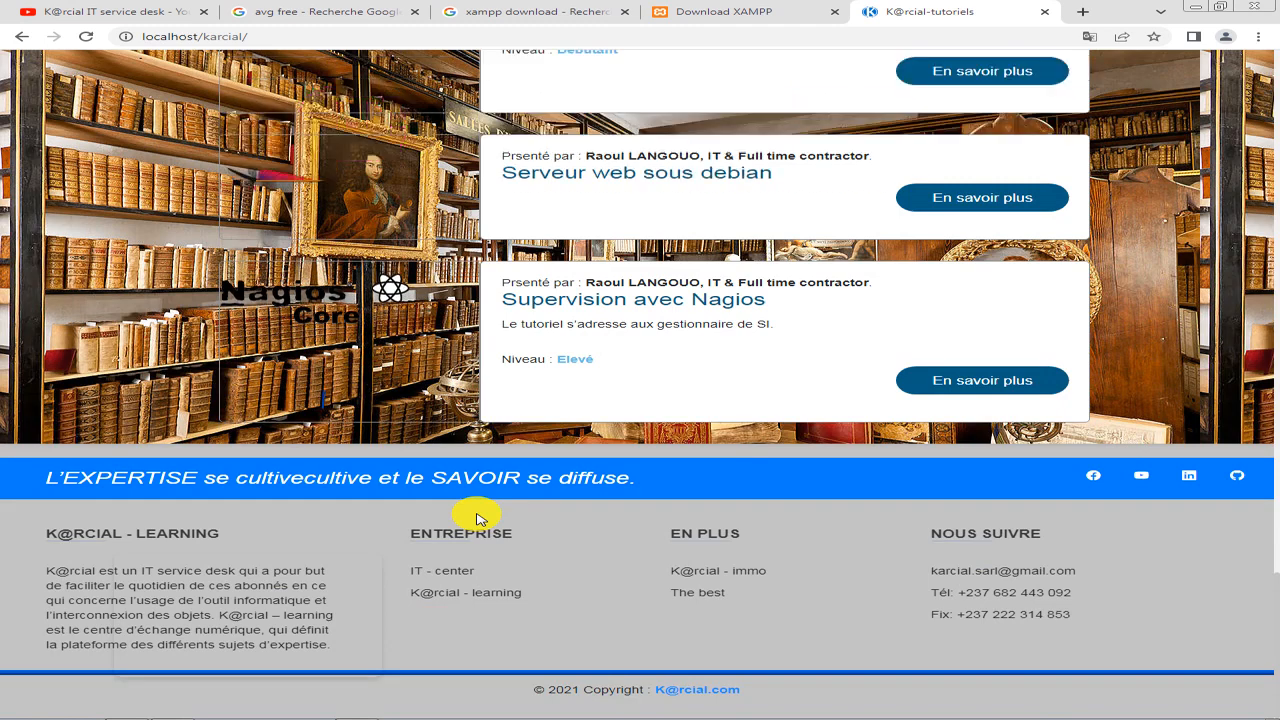
scroll(477, 518, up, 20)
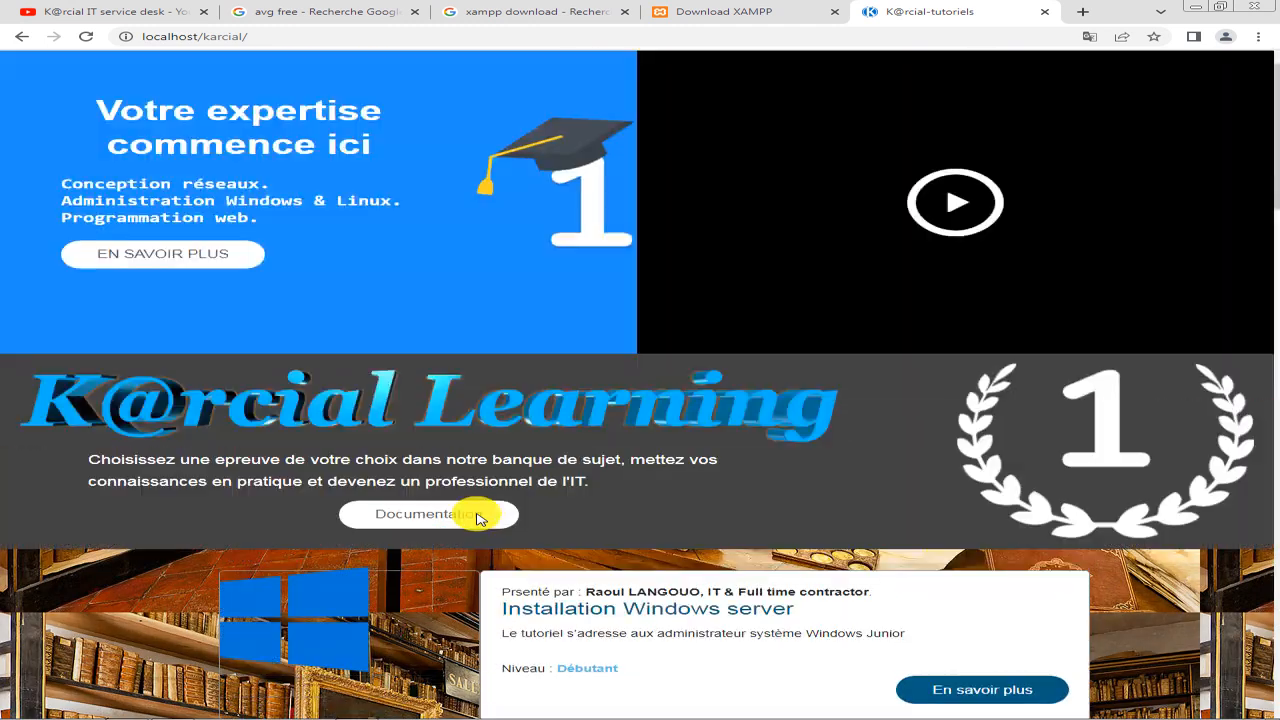
scroll(477, 518, up, 1)
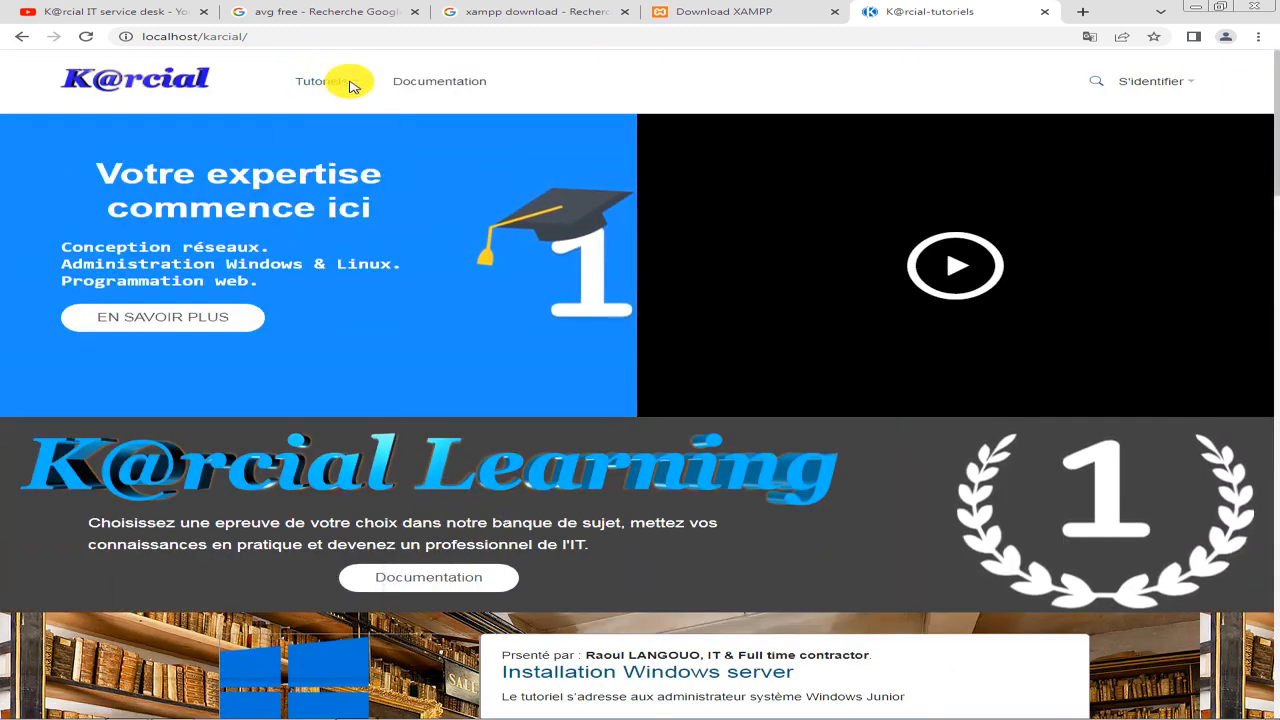
View the site's Documentation page and return to the K@rcial home page through the site logo.
click(449, 81)
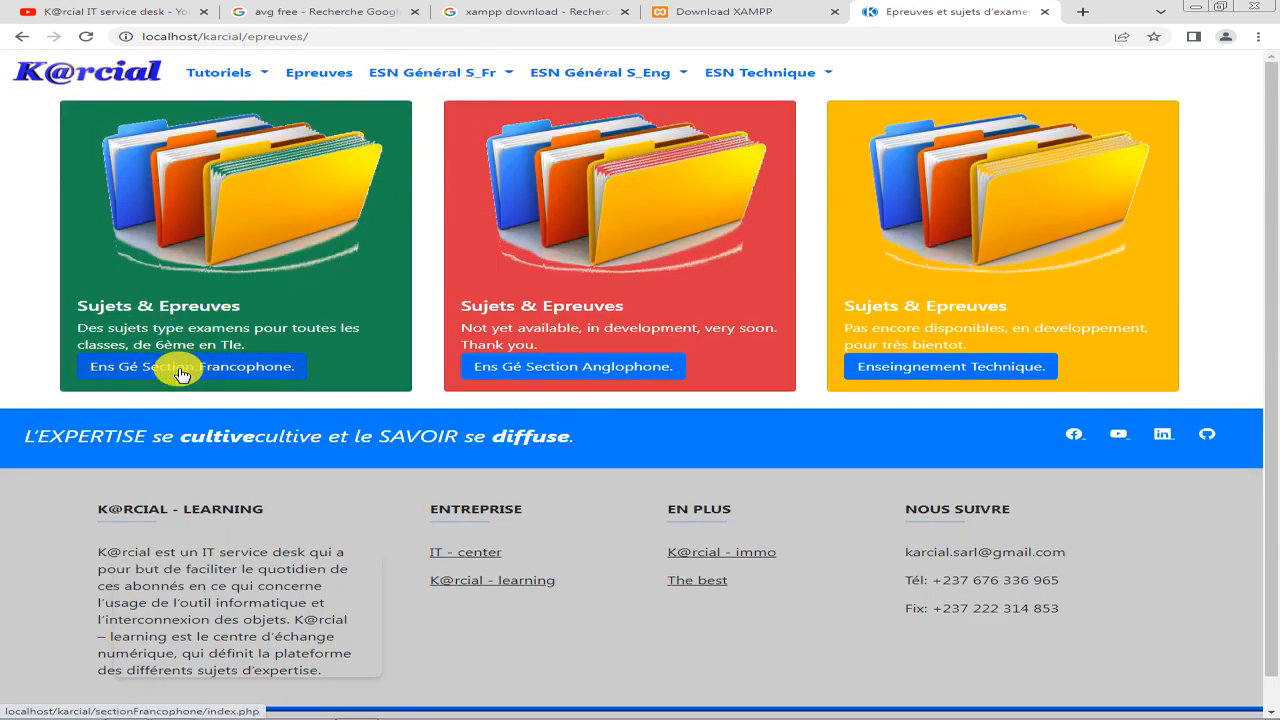
click(115, 82)
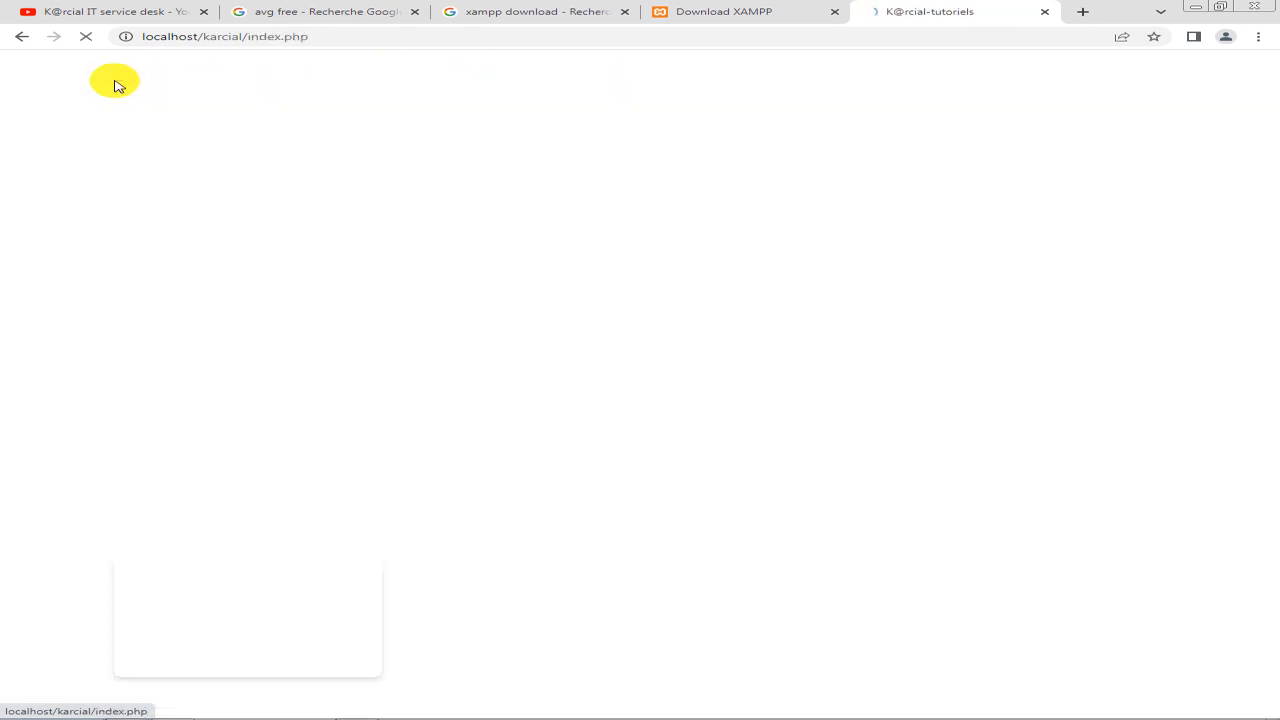
scroll(623, 440, down, 5)
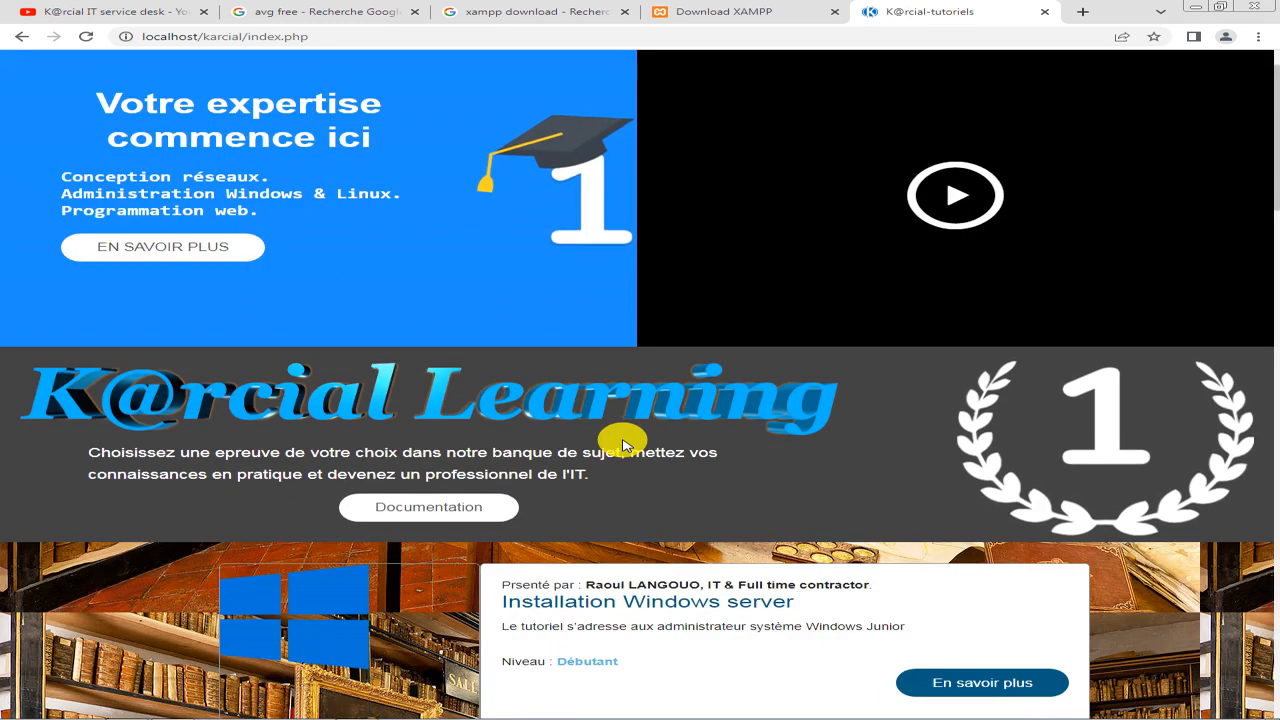